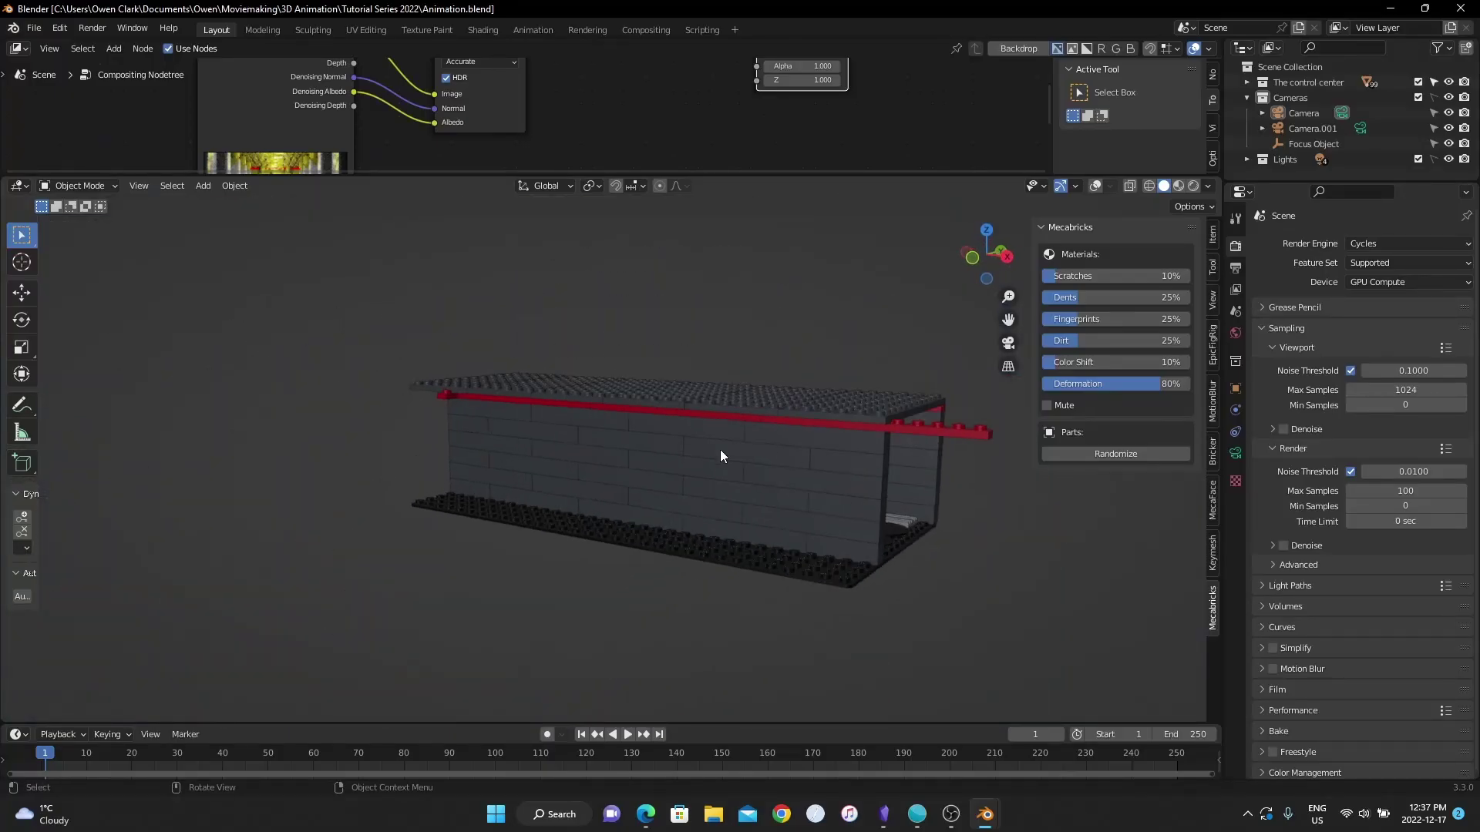
Zoom into the corridor, select Camera.001 and make the Outliner taller.
scroll(848, 440, "up", 4)
scroll(630, 419, "up", 4)
scroll(726, 404, "up", 2)
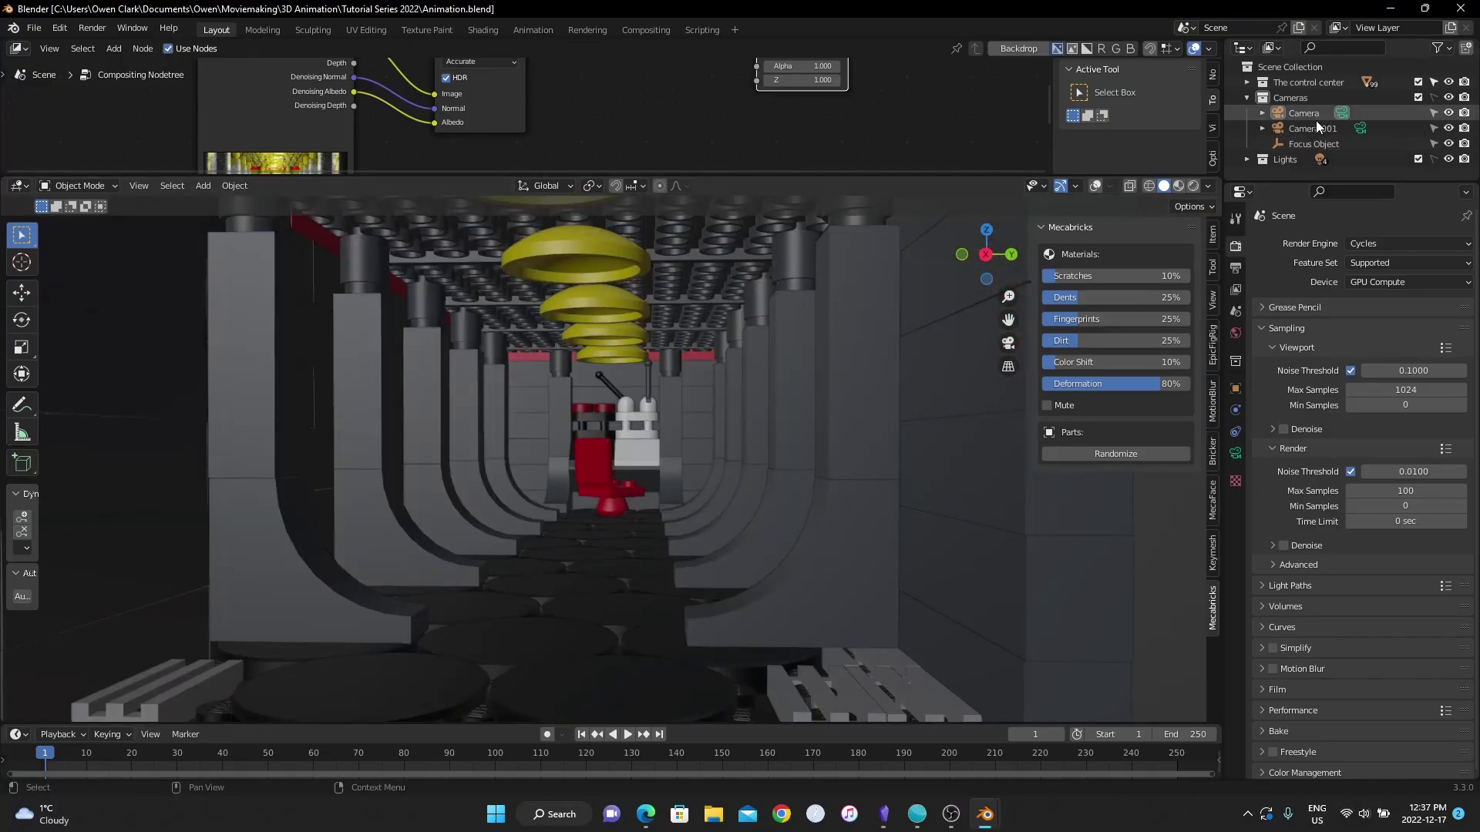
left_click(1316, 125)
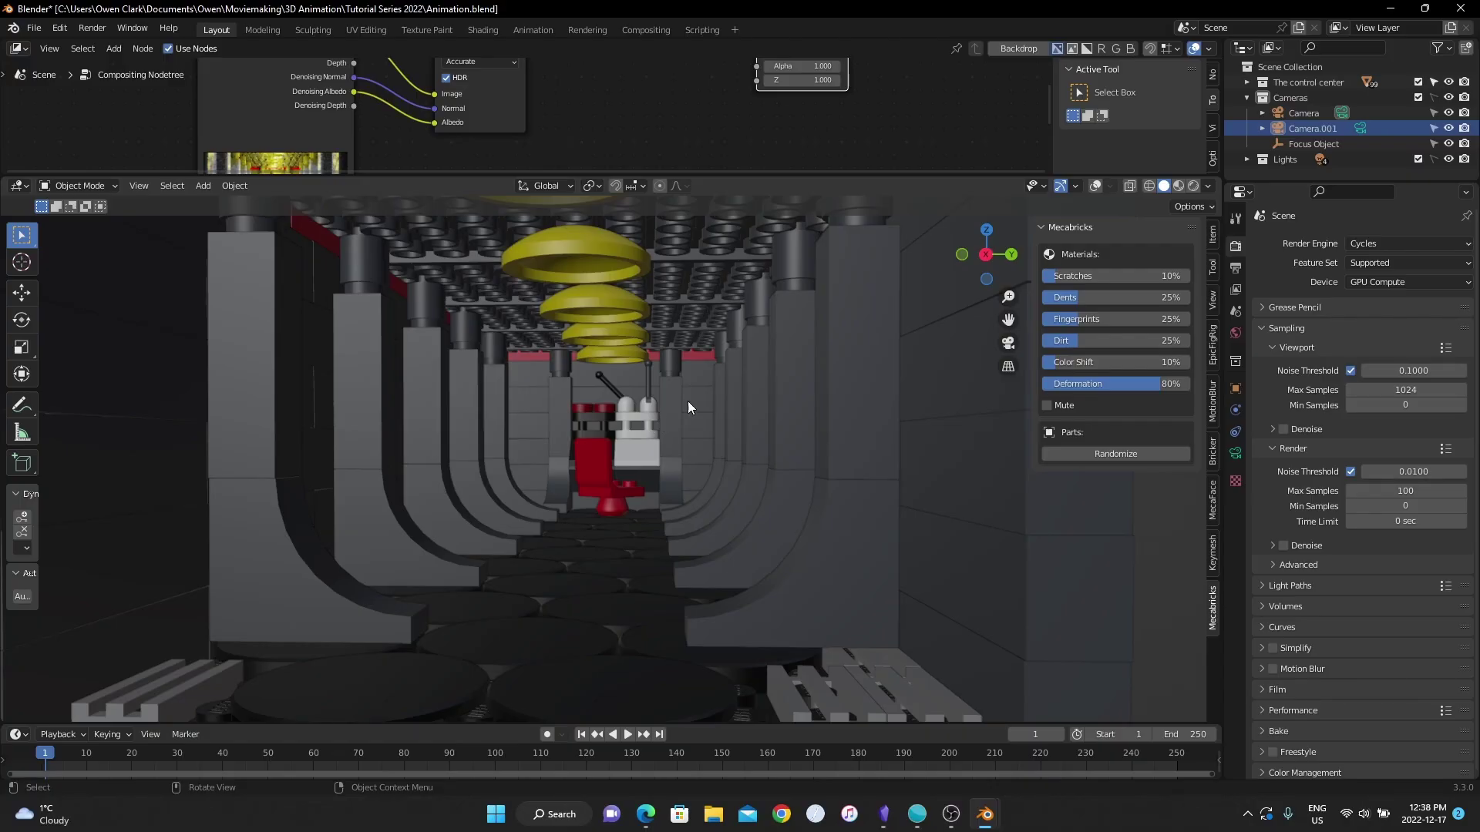
left_click_drag(1280, 181, 1279, 364)
Add a new collection under Scene Collection and name it 'Characters'.
left_click(1324, 68)
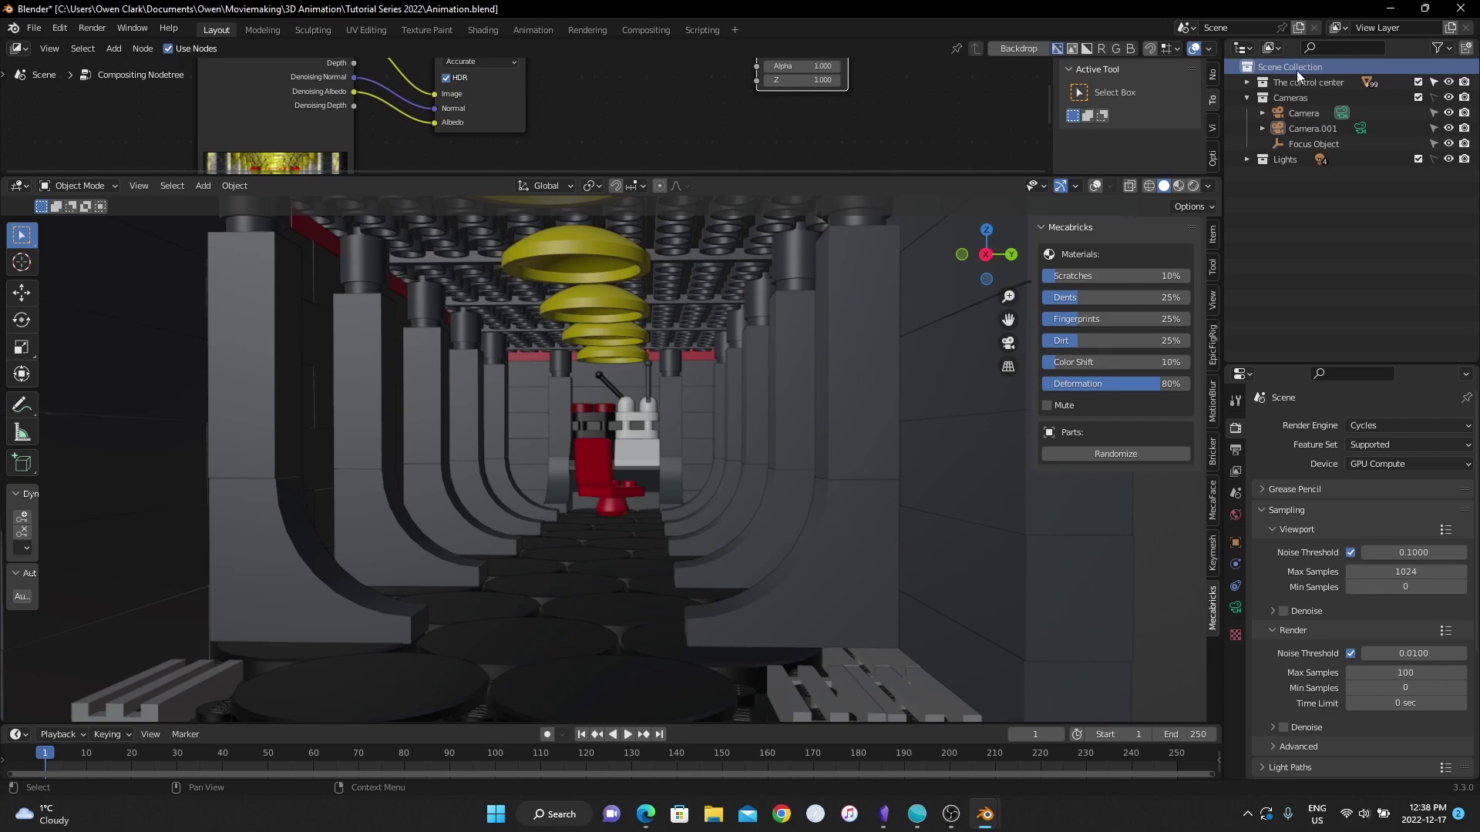
right_click(1324, 289)
left_click(1324, 290)
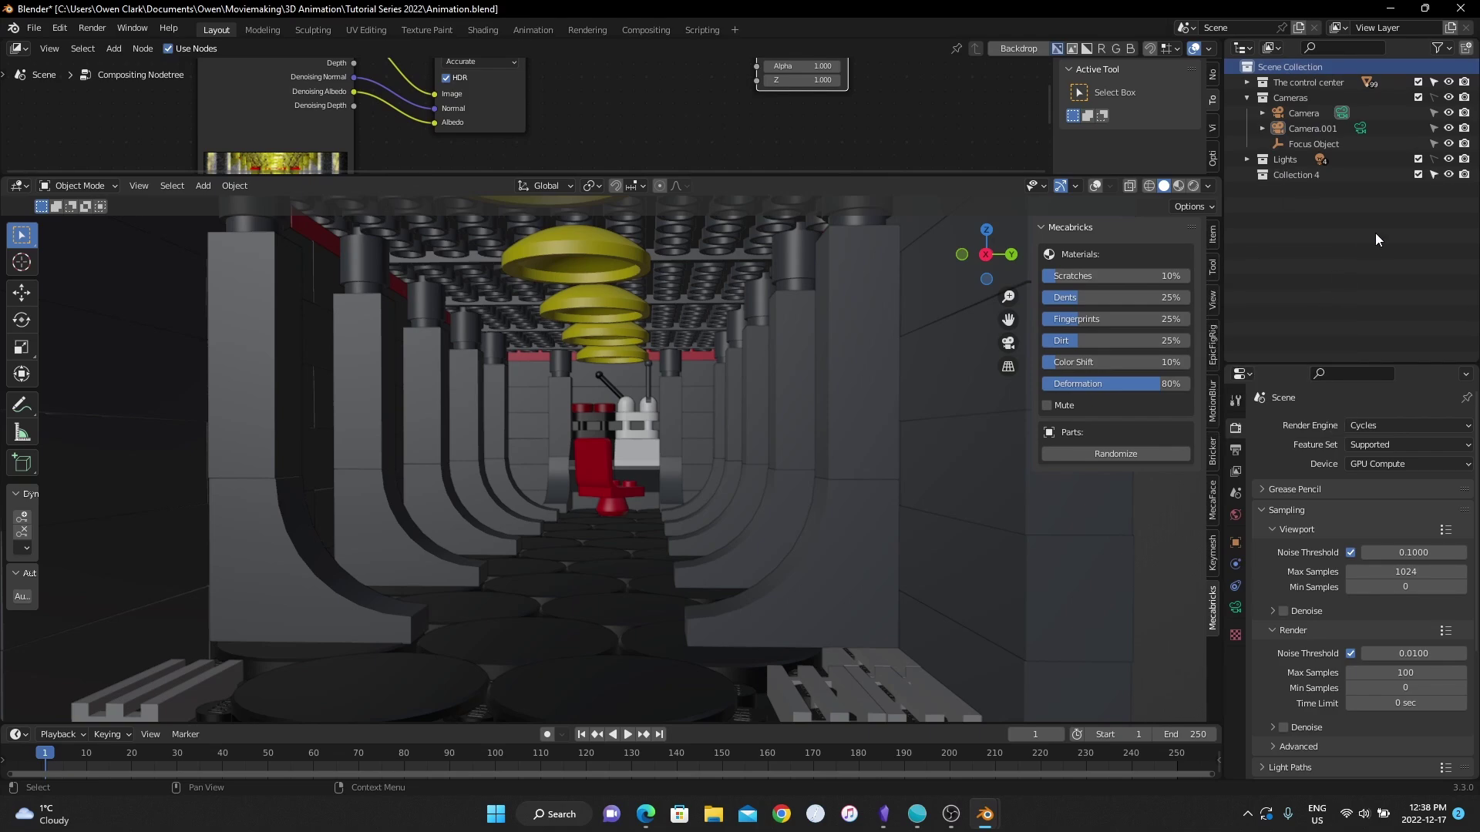
double_click(1311, 174)
type("Chara")
key("Return")
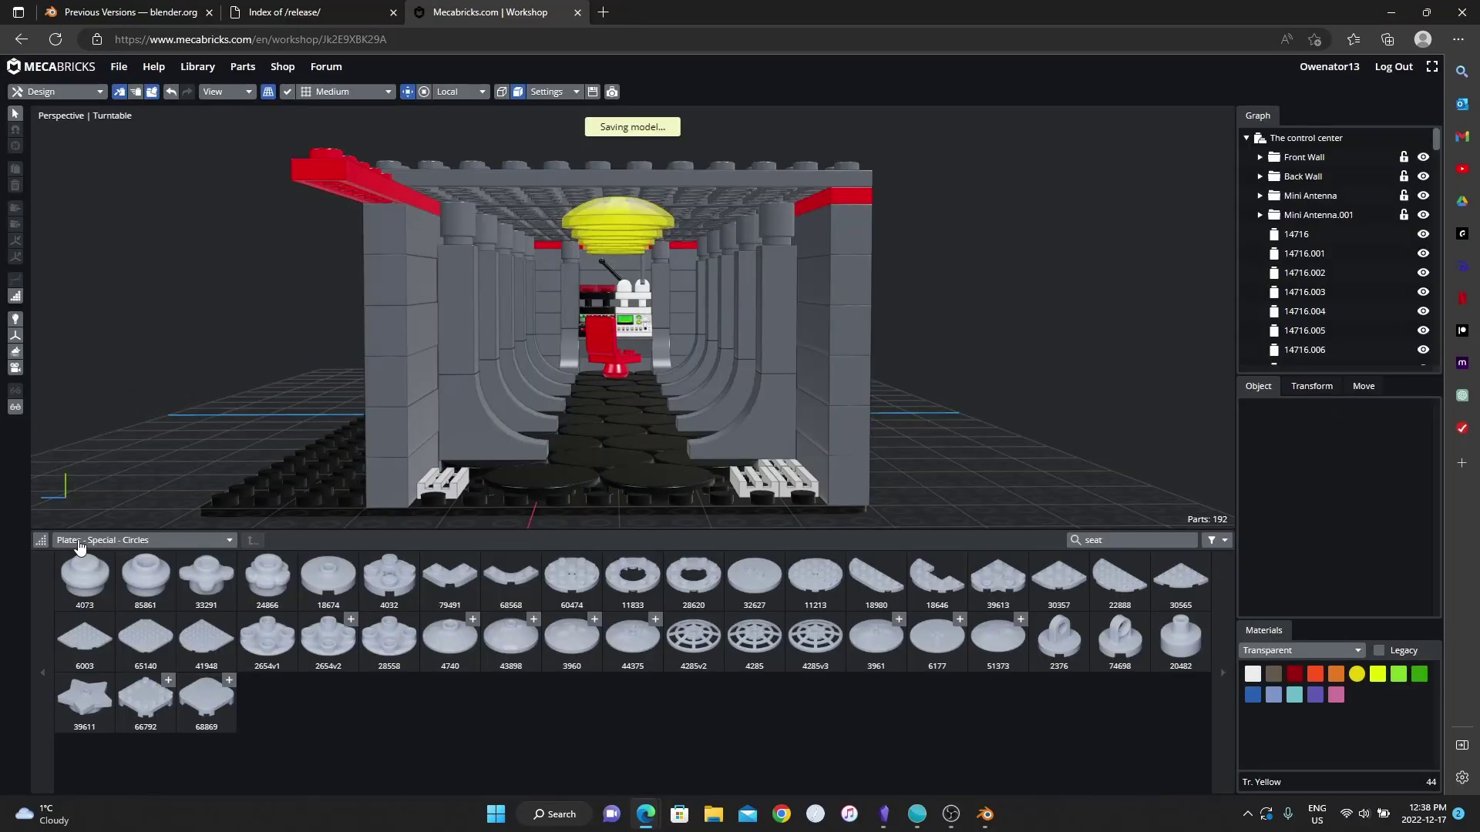
Browse the Minifigures - Heads category into the Pirates of the Caribbean heads folder.
left_click(81, 541)
scroll(133, 407, "down", 8)
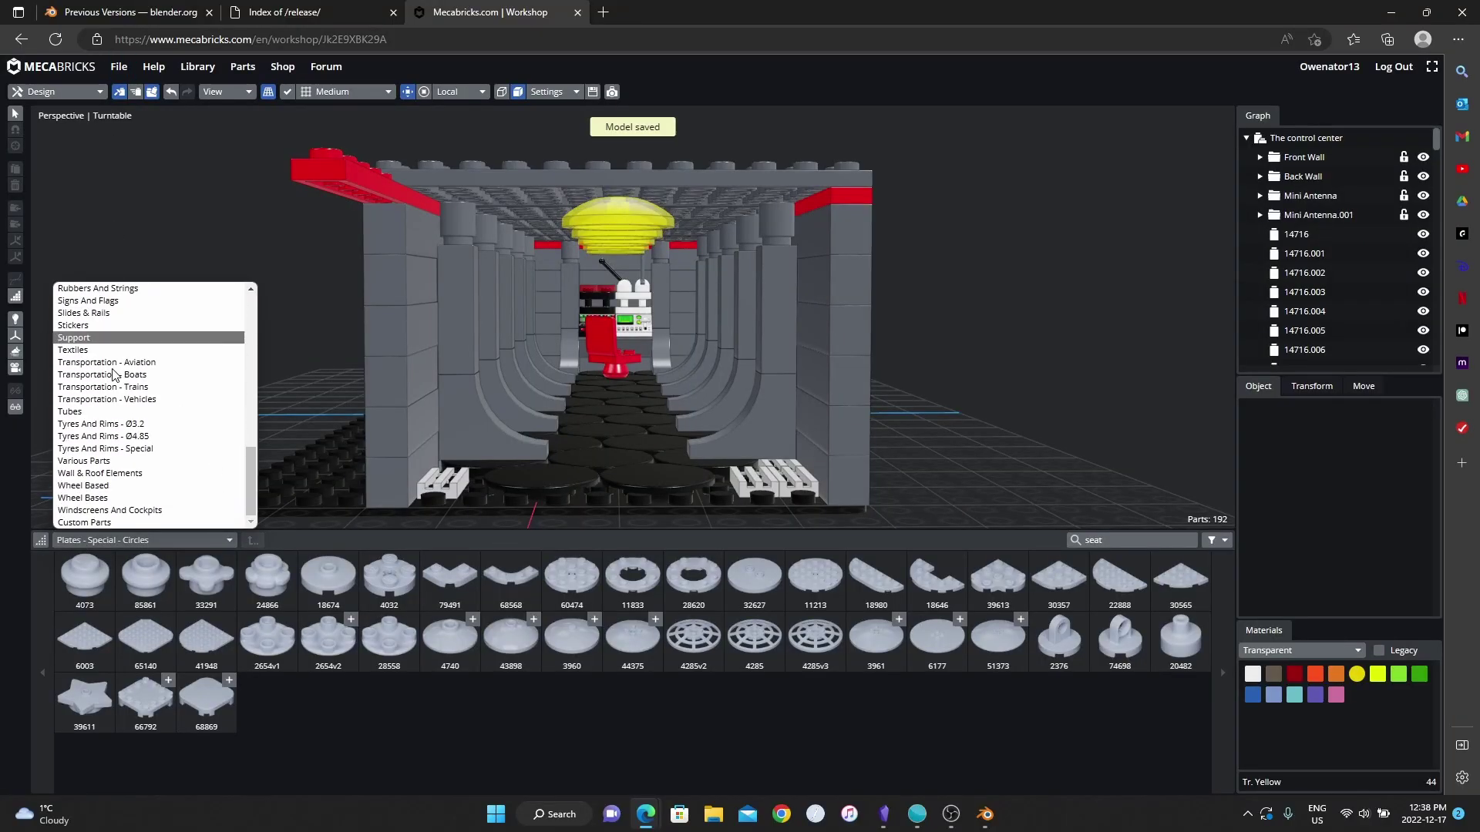
scroll(158, 439, "up", 2)
scroll(161, 445, "up", 5)
left_click(109, 343)
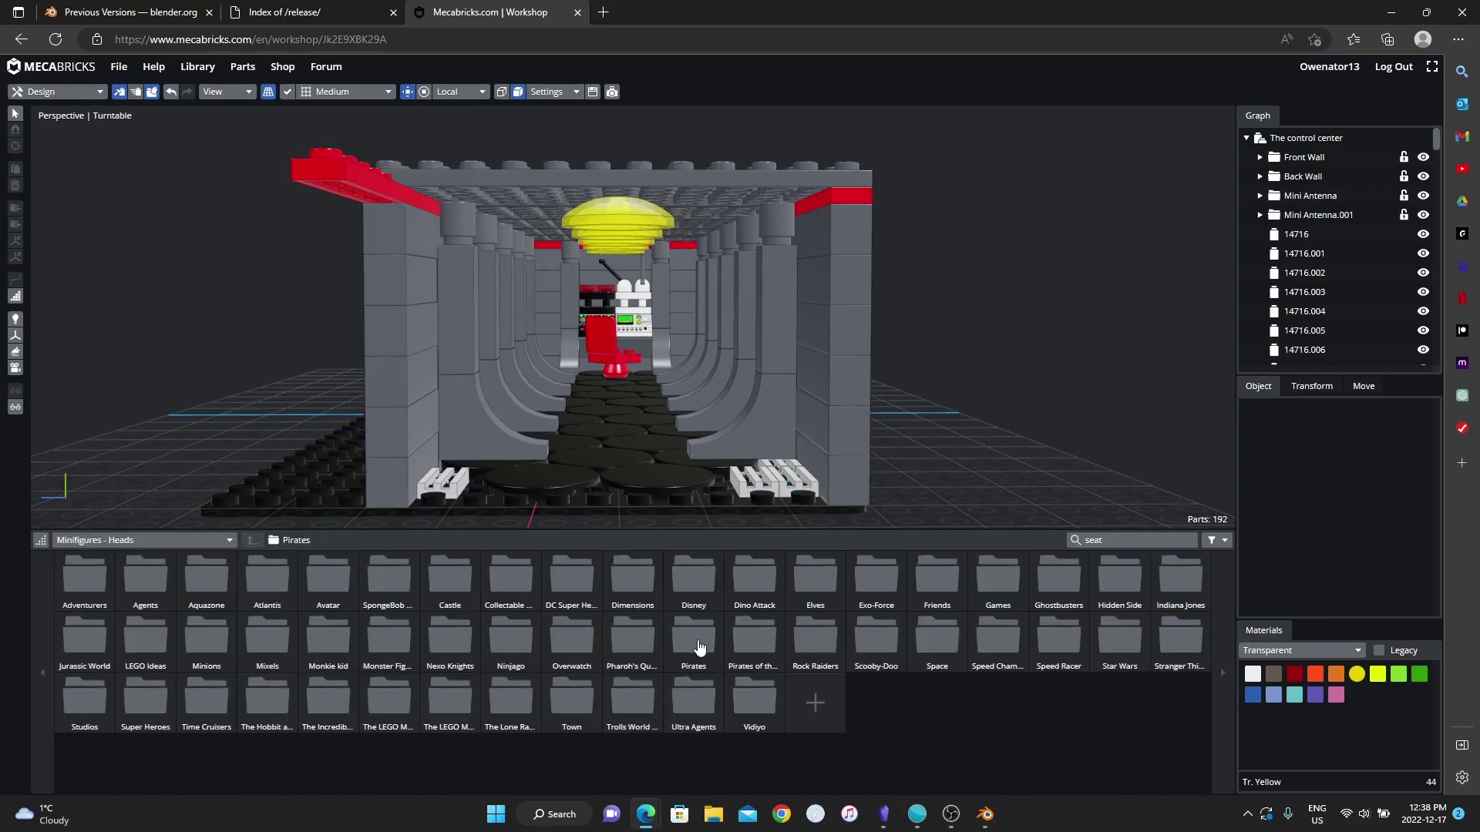
left_click(755, 637)
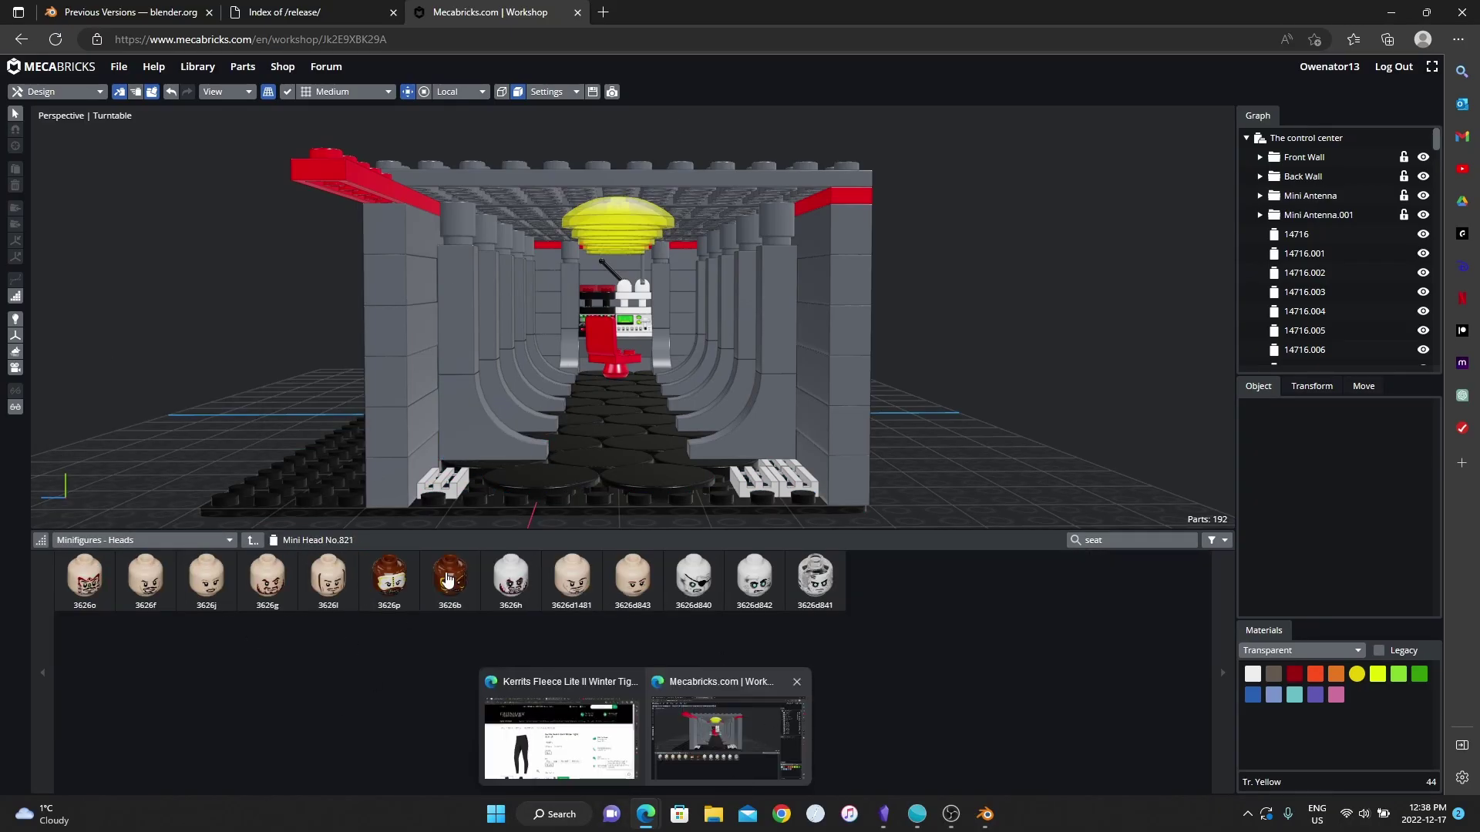
Close the control center model and open the saved clone trooper minifig instead.
left_click(112, 77)
left_click(127, 113)
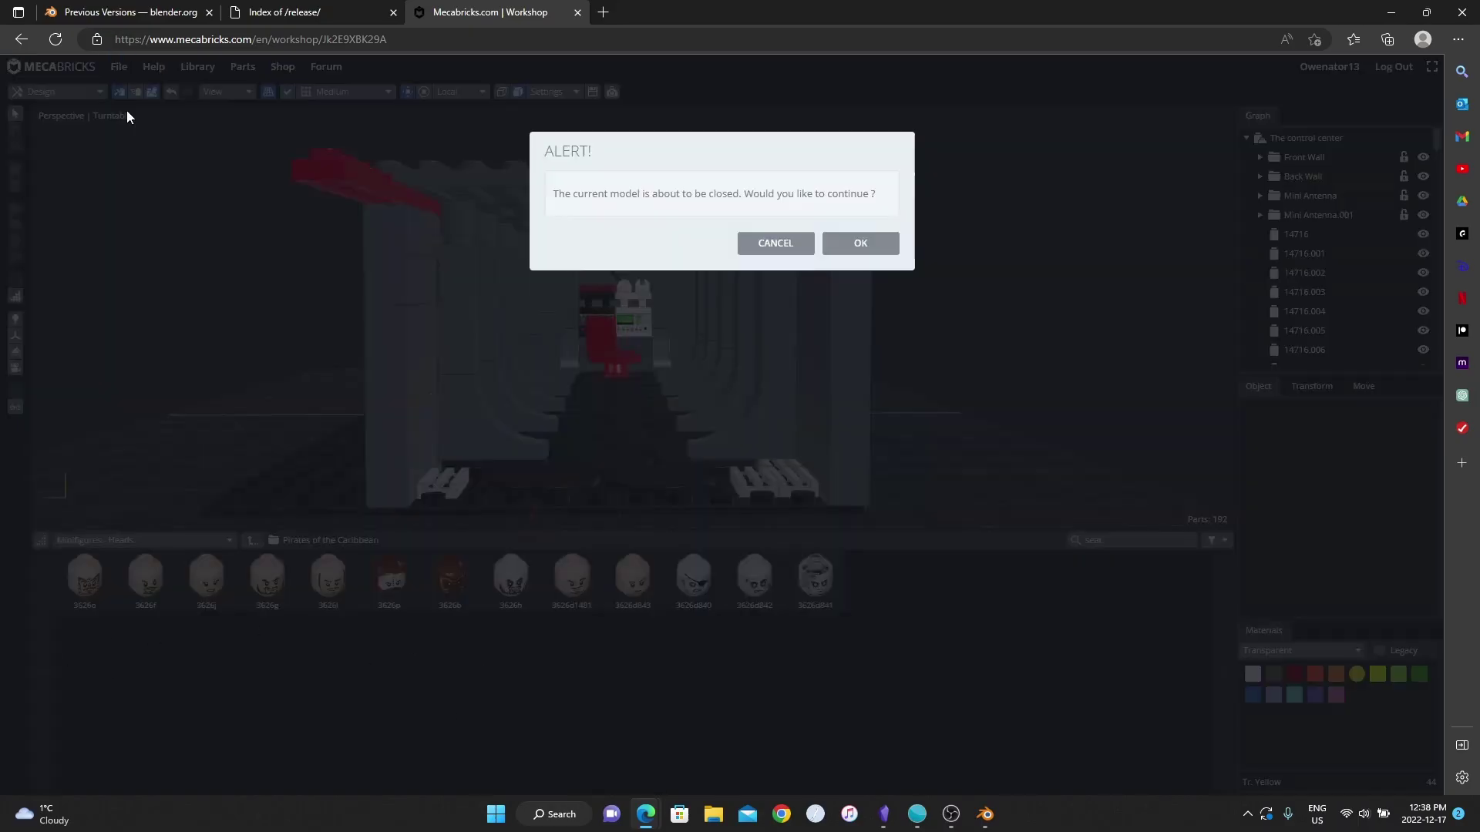
left_click(834, 244)
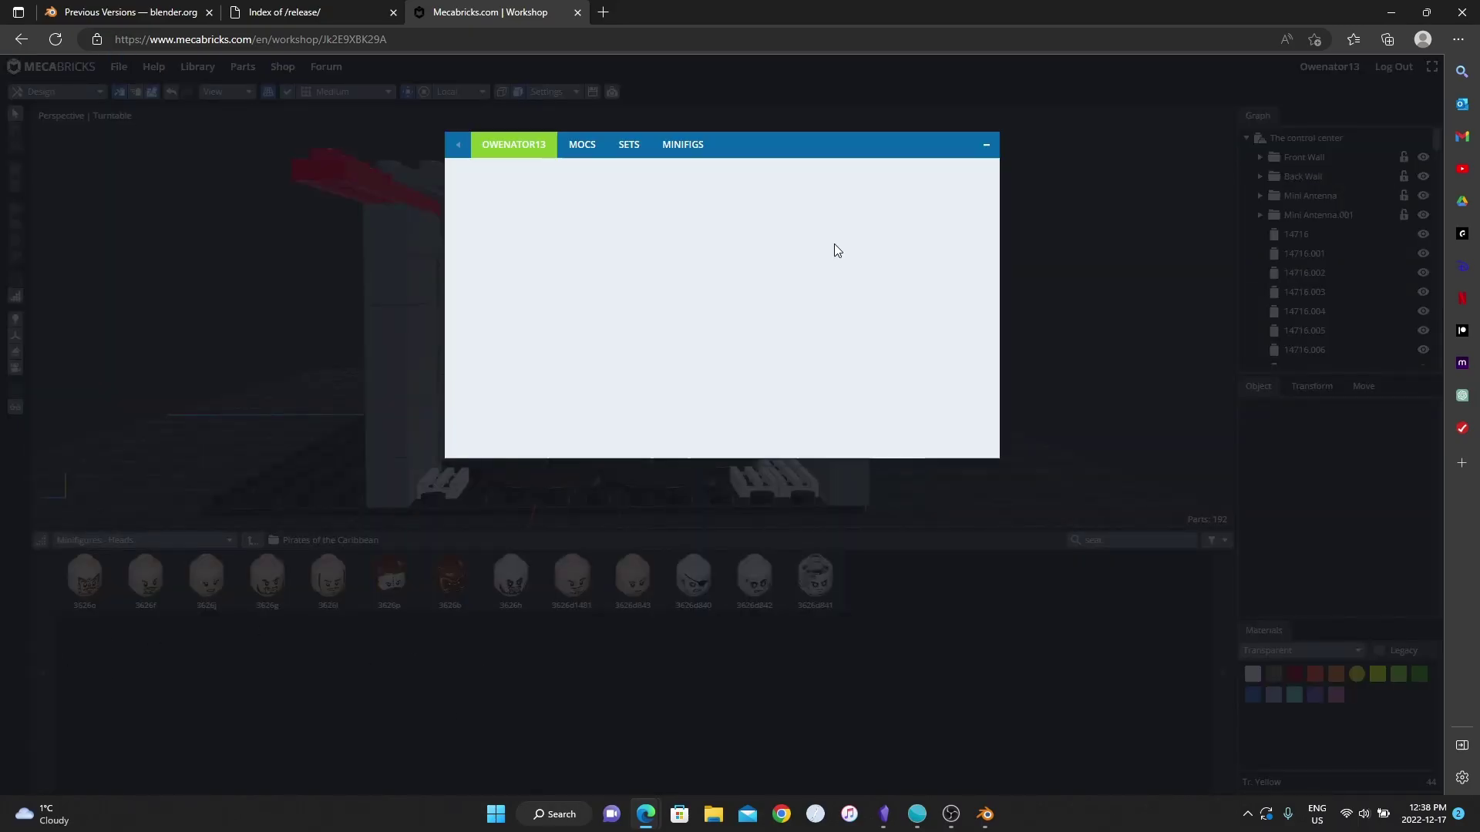
left_click(629, 282)
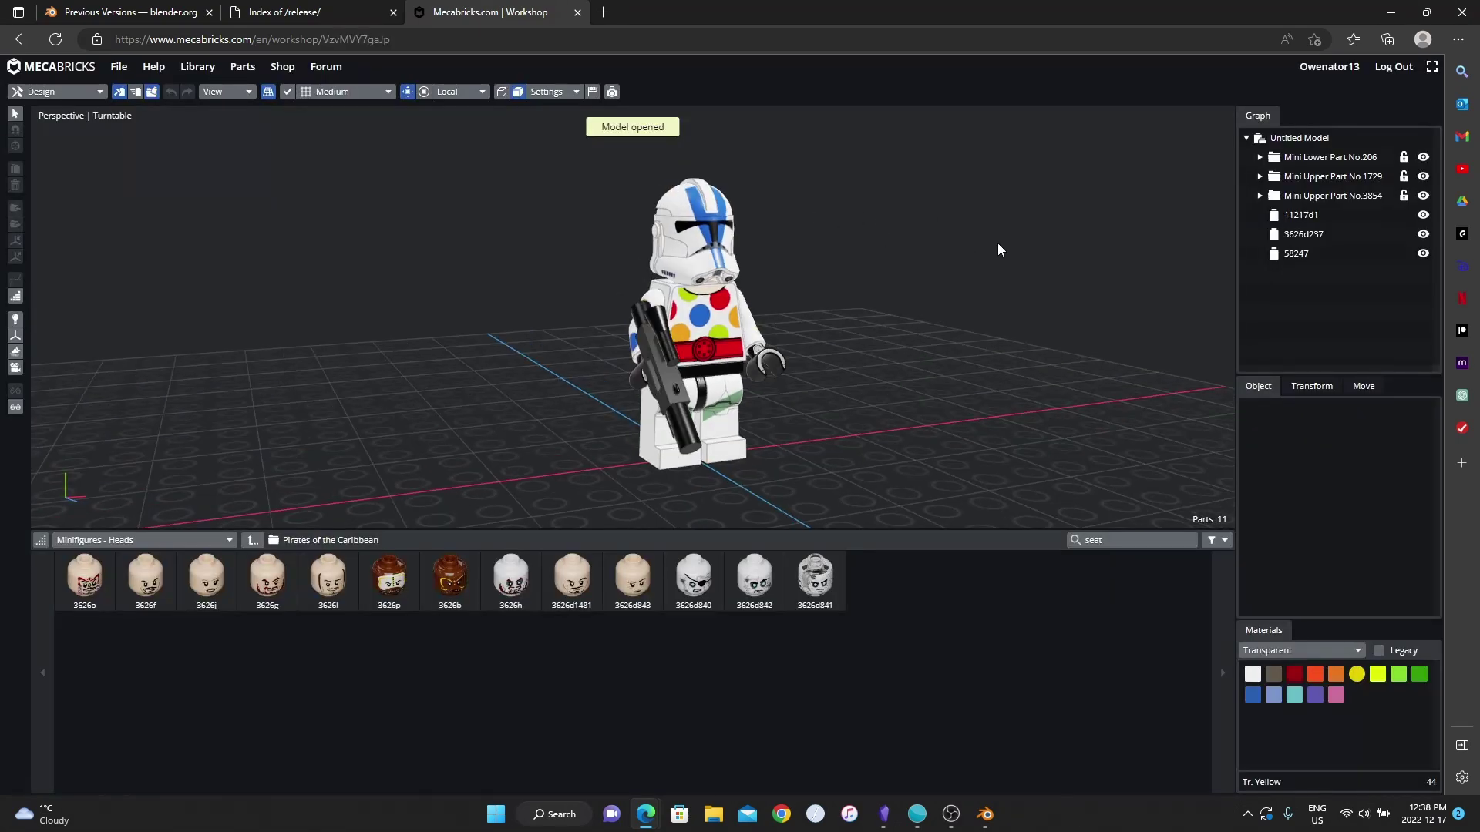
Orbit around the minifig and check its torso from the front.
right_click_drag(998, 243, 959, 281)
left_click(755, 312)
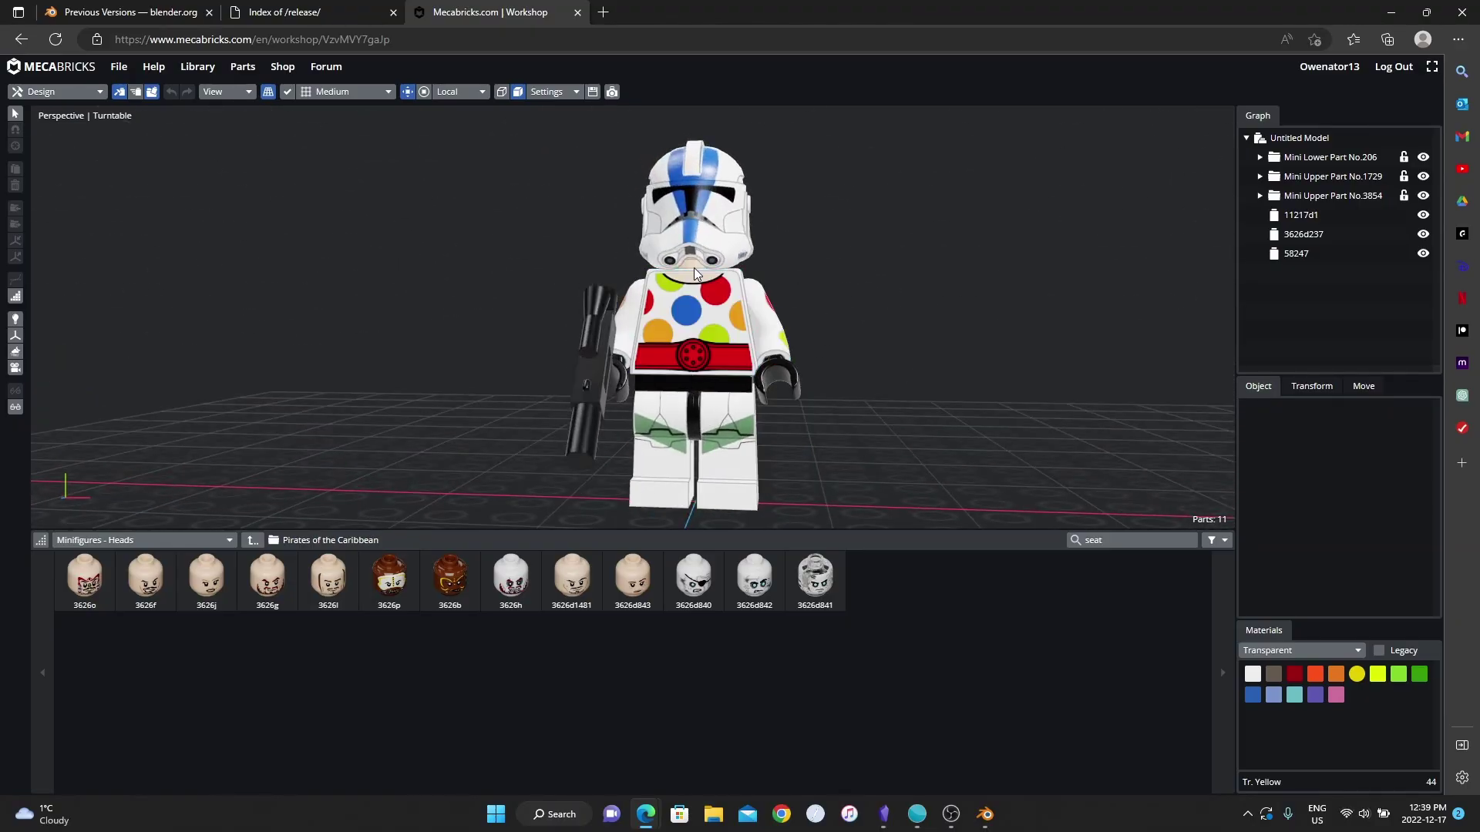
left_click(675, 321)
left_click(949, 223)
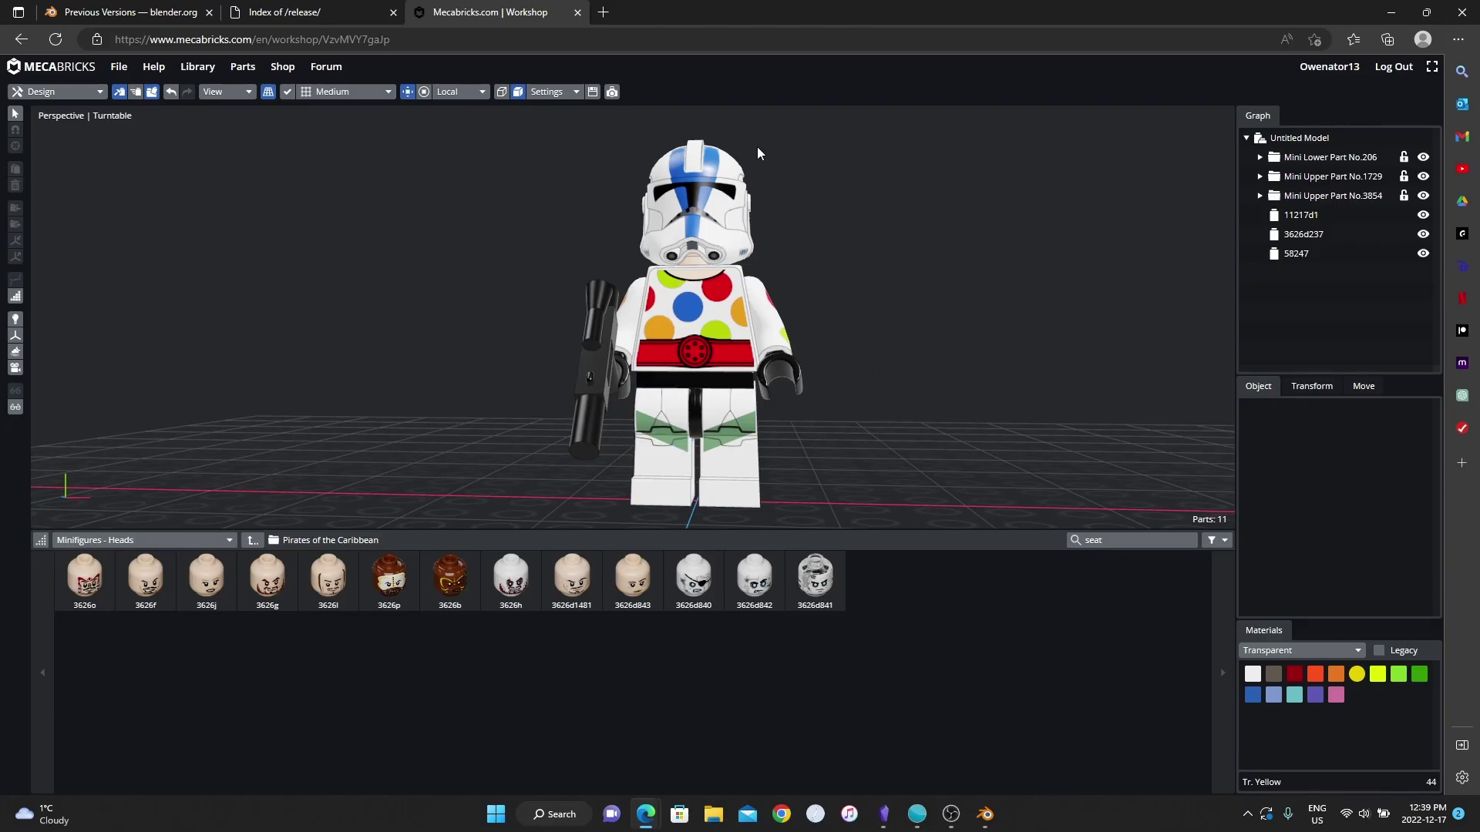
Export the minifig in Blender Add-on (.zmbx) format.
left_click(120, 67)
left_click(143, 157)
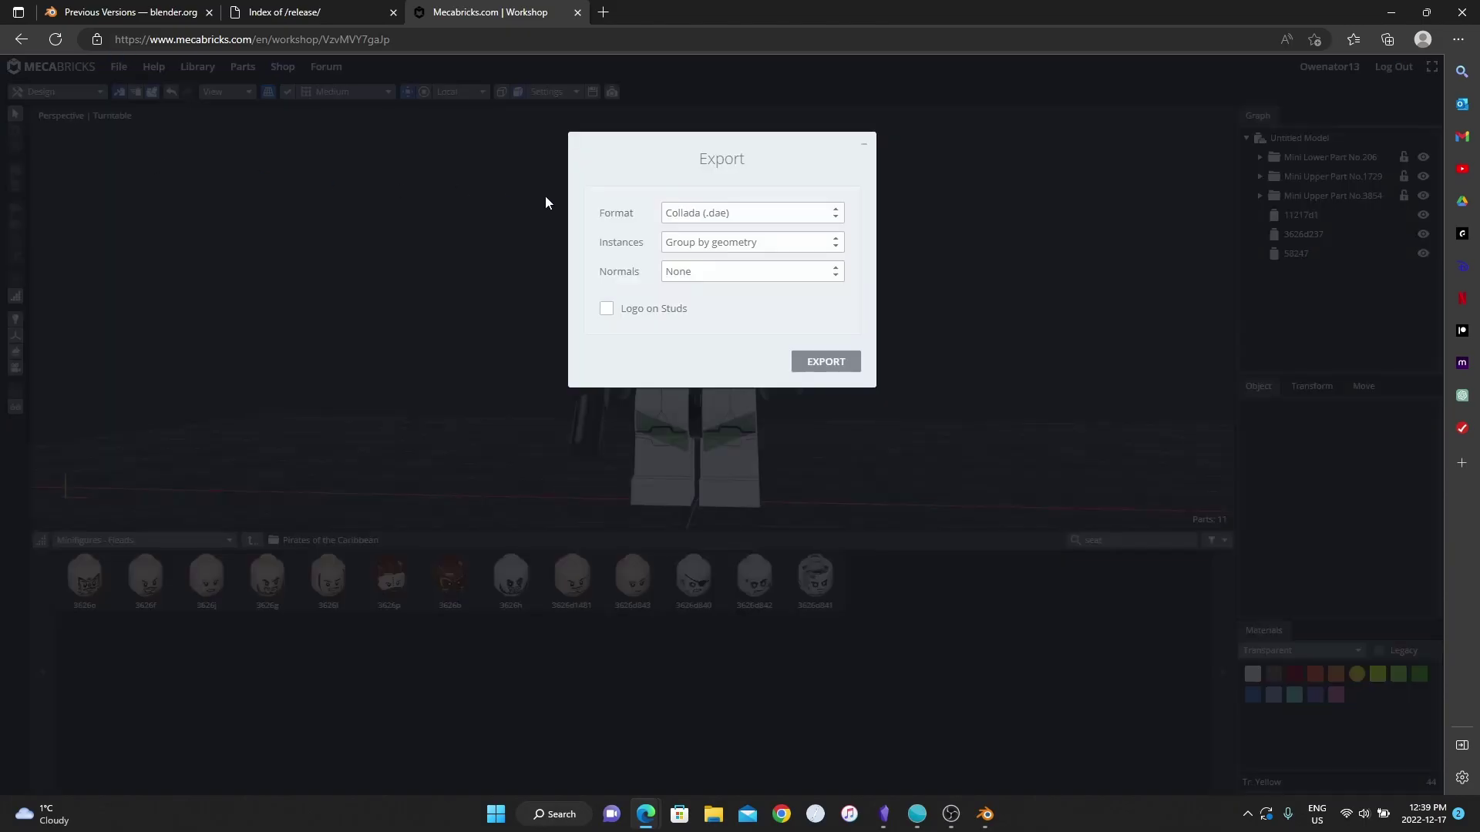
left_click(713, 214)
left_click(719, 232)
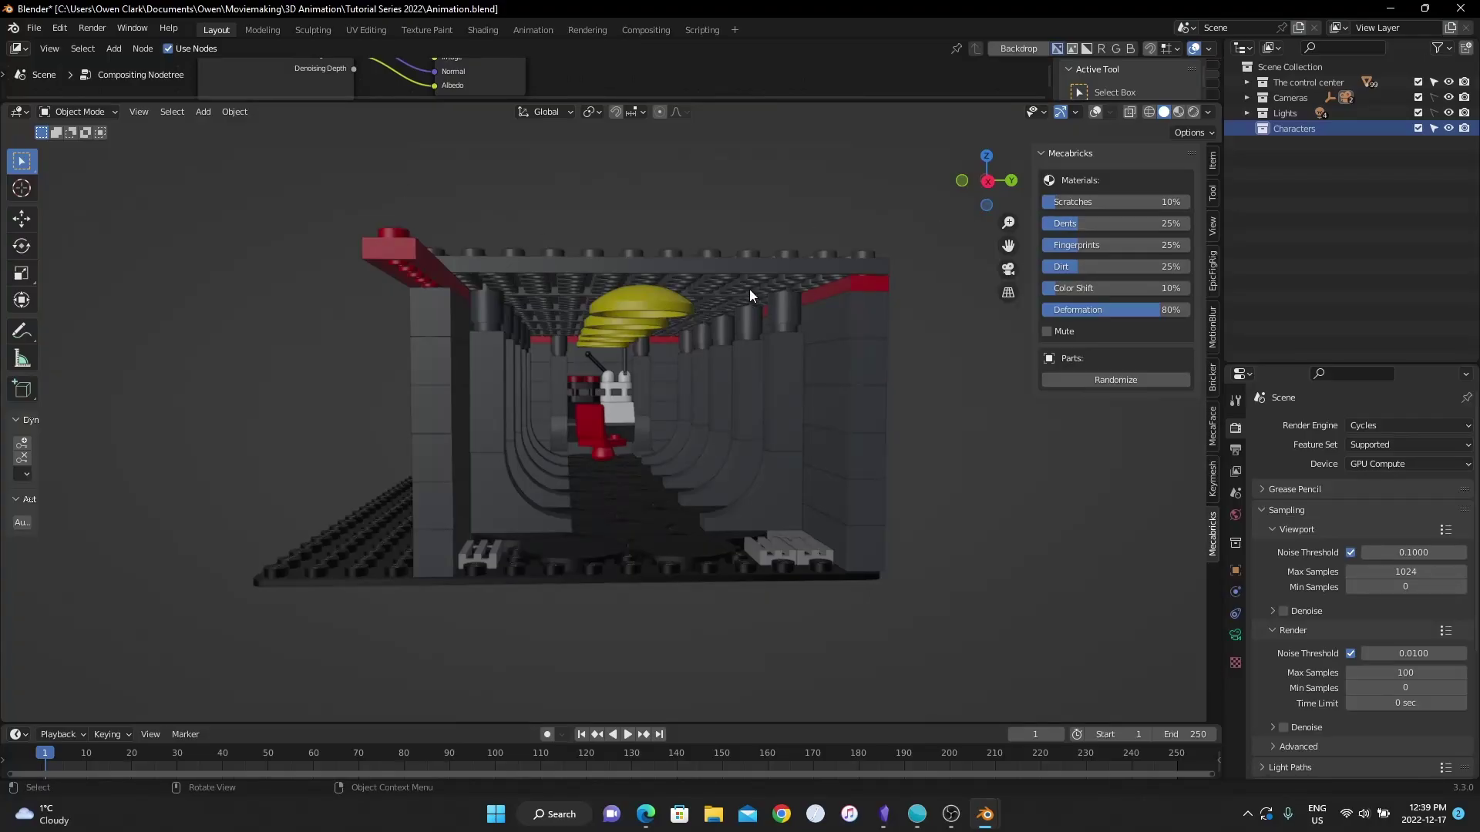
Check the corridor scene and save it to Animation.blend.
mouse_move(794, 303)
middle_mouse_down()
mouse_move(753, 307)
mouse_move(792, 317)
middle_mouse_up()
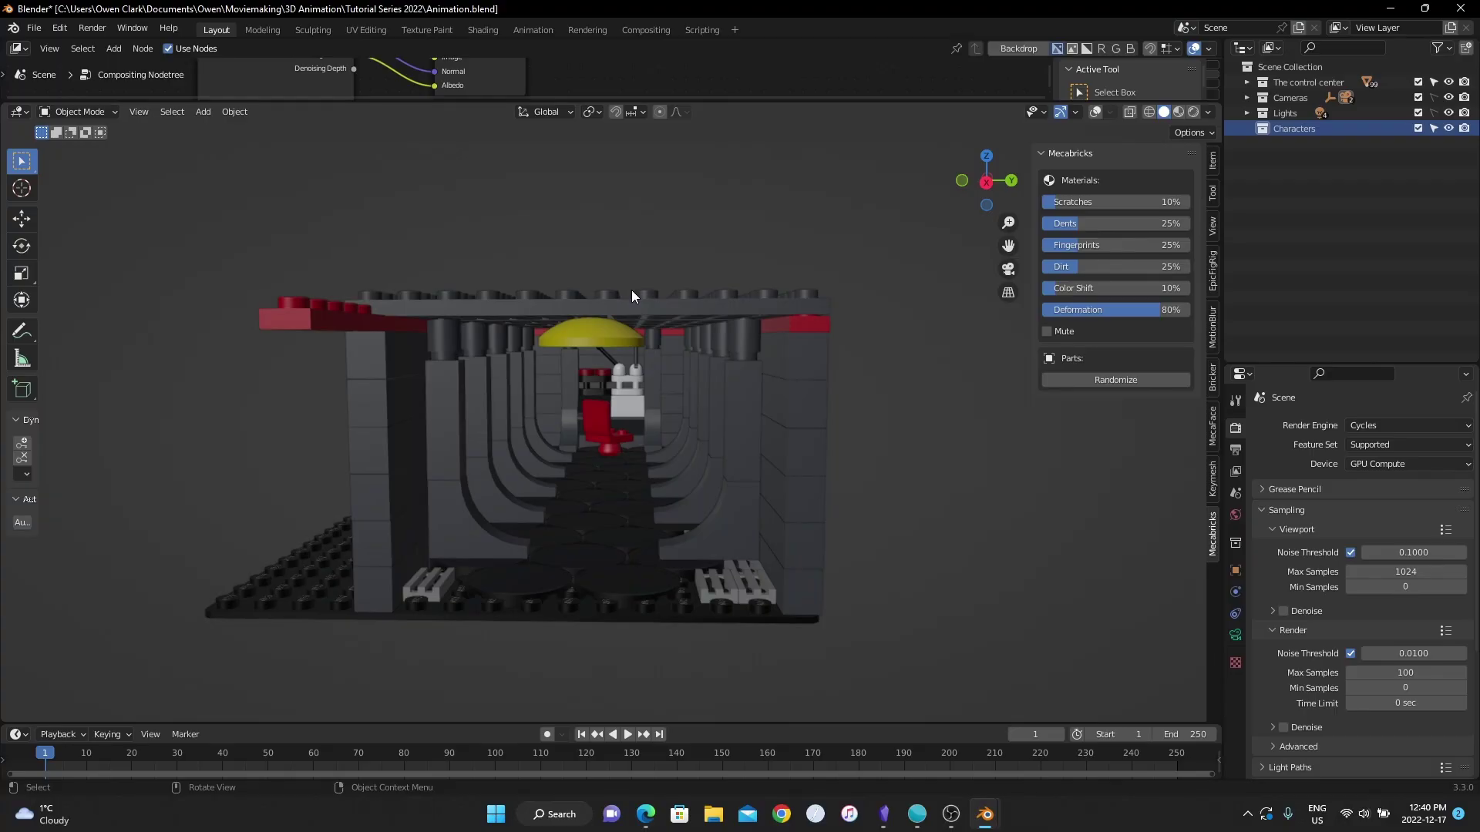
key("ctrl+s")
left_click(44, 27)
Start a new General file and delete all its default objects.
left_click(193, 46)
key("a")
key("x")
left_click(745, 159)
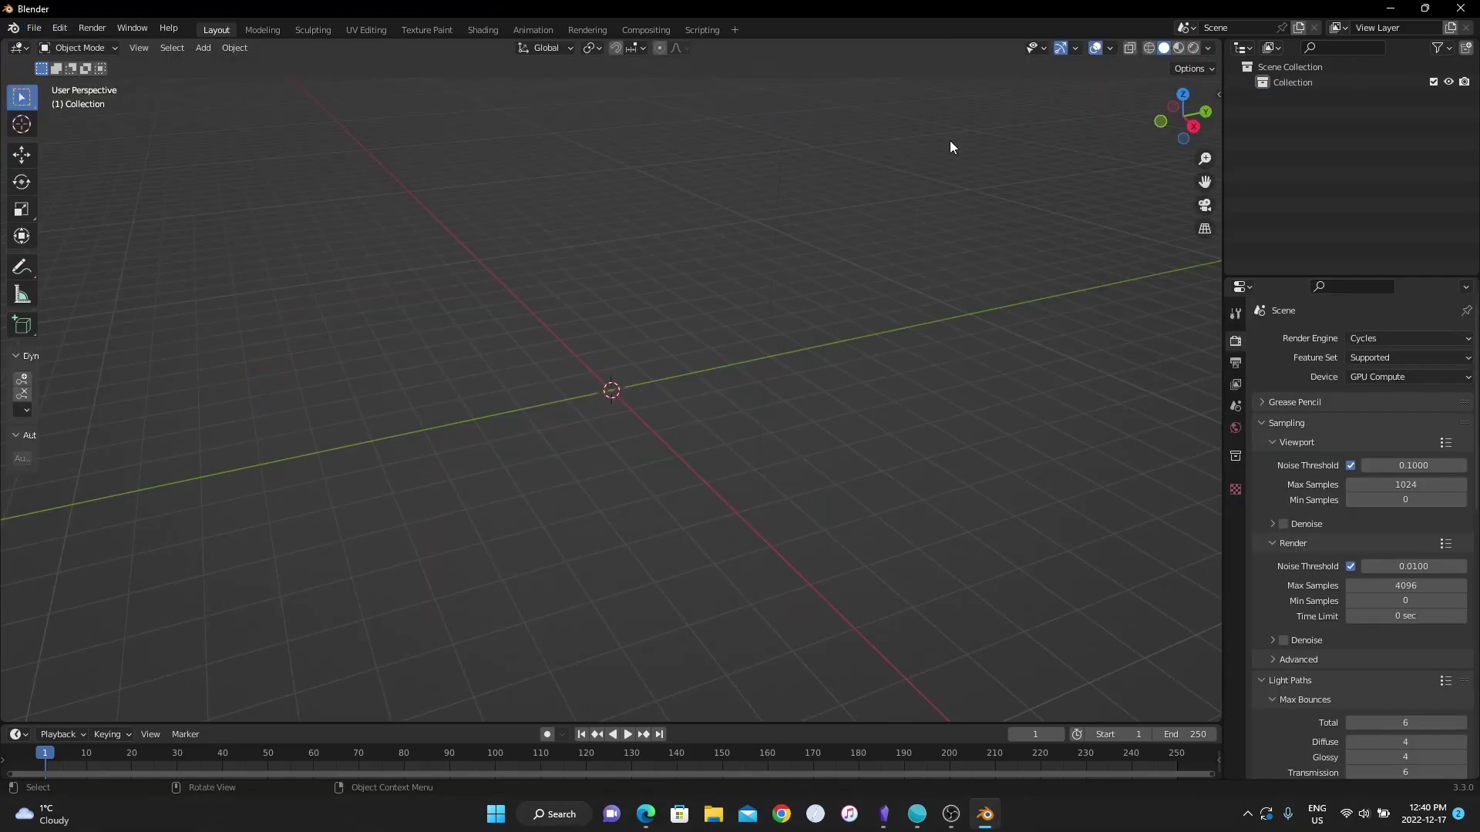
left_click(1298, 84)
Import the exported clone trooper .zmbx file through the Mecabricks importer and inspect it.
left_click(34, 28)
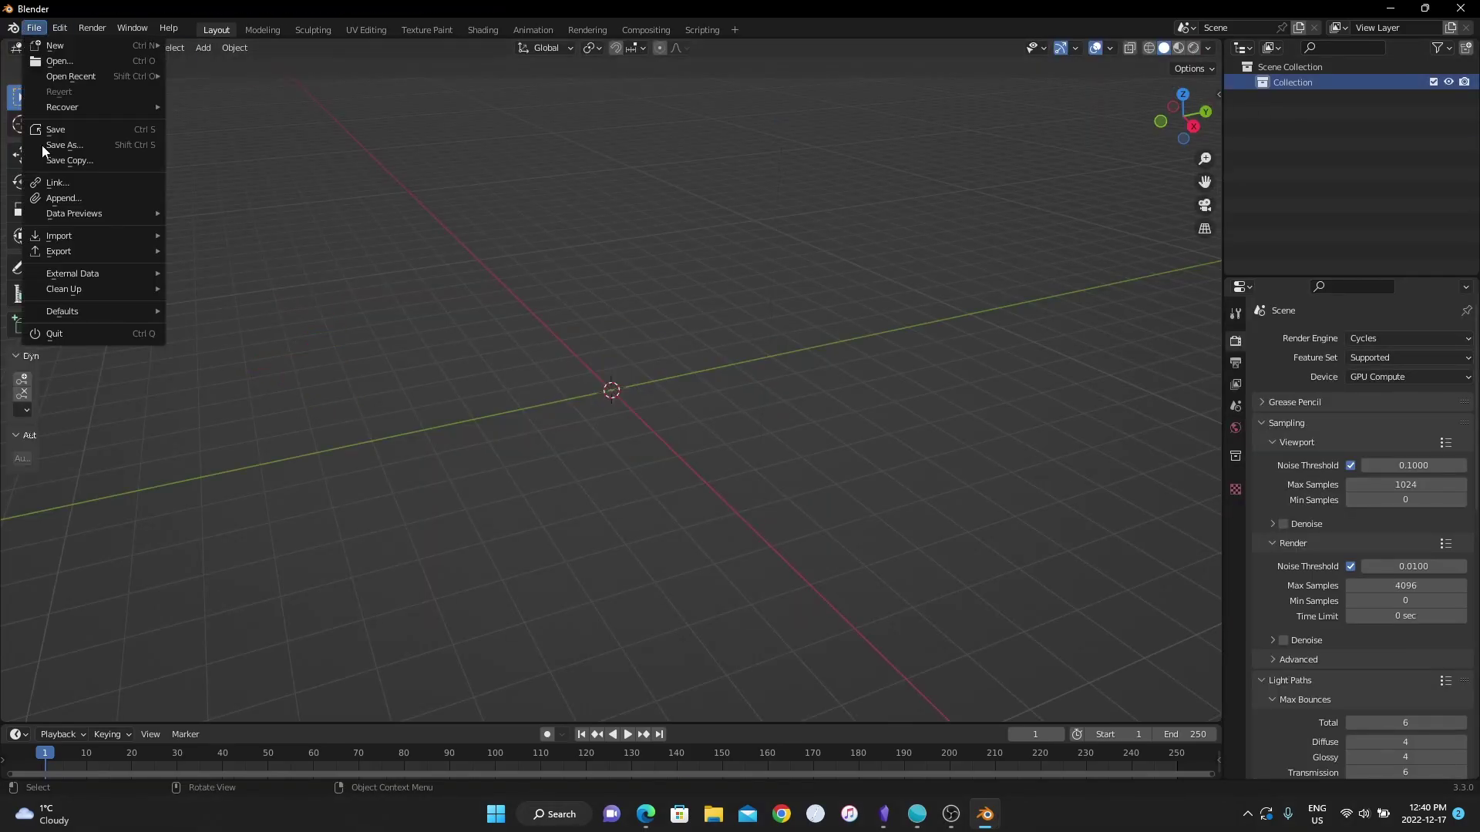
mouse_move(62, 235)
left_click(247, 468)
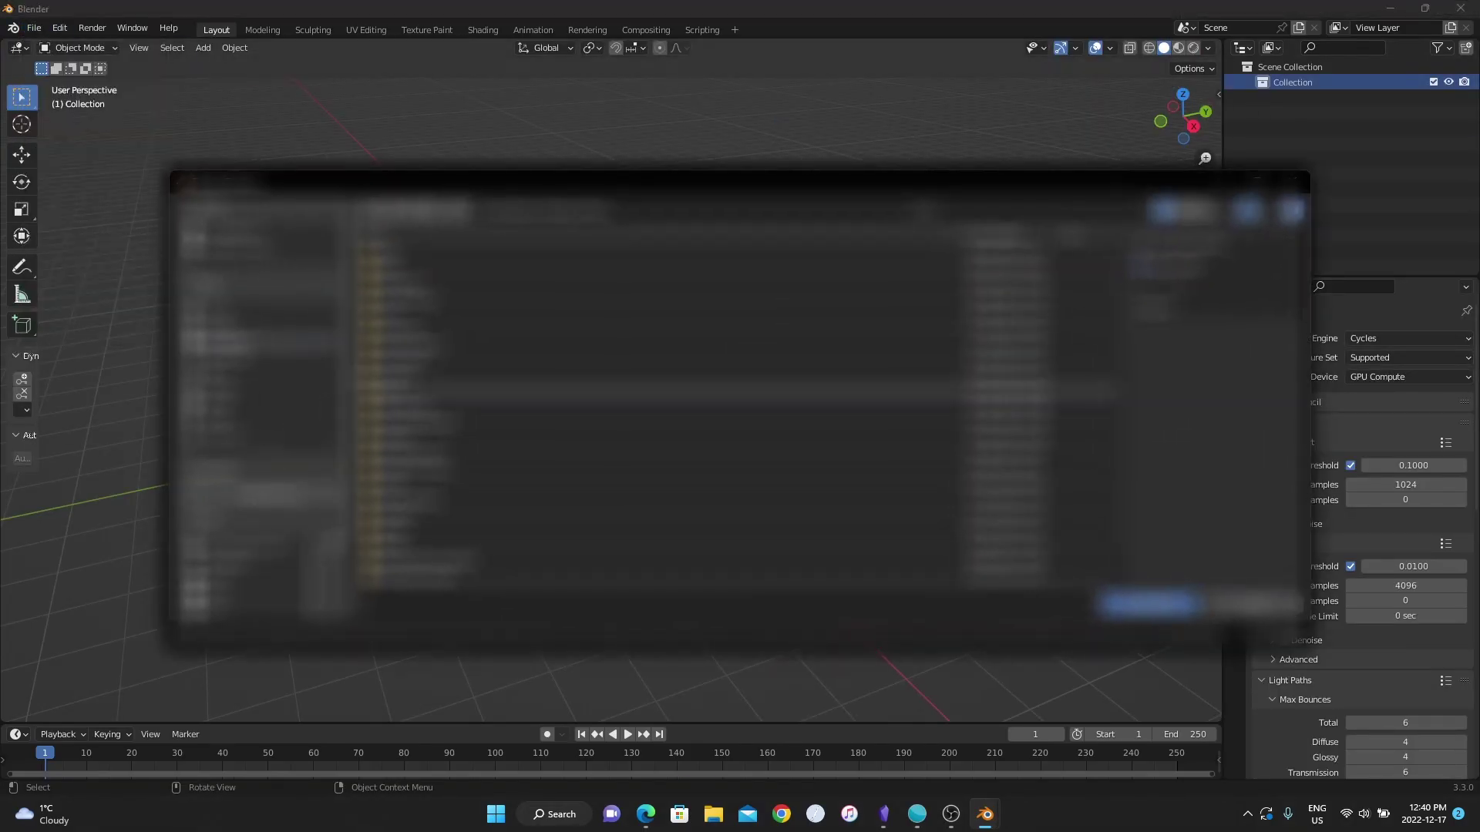
left_click(238, 573)
left_click(246, 500)
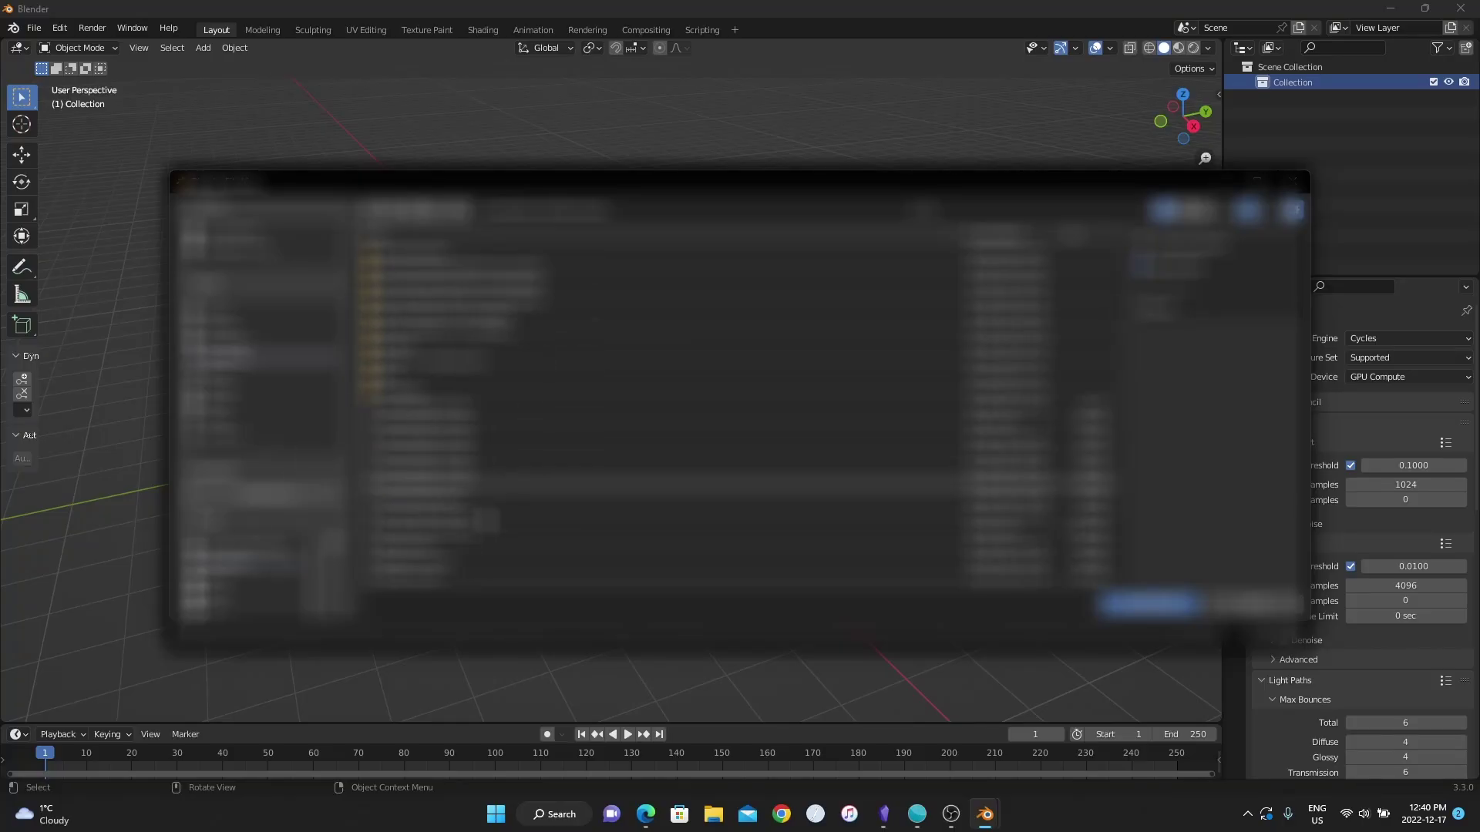
double_click(618, 356)
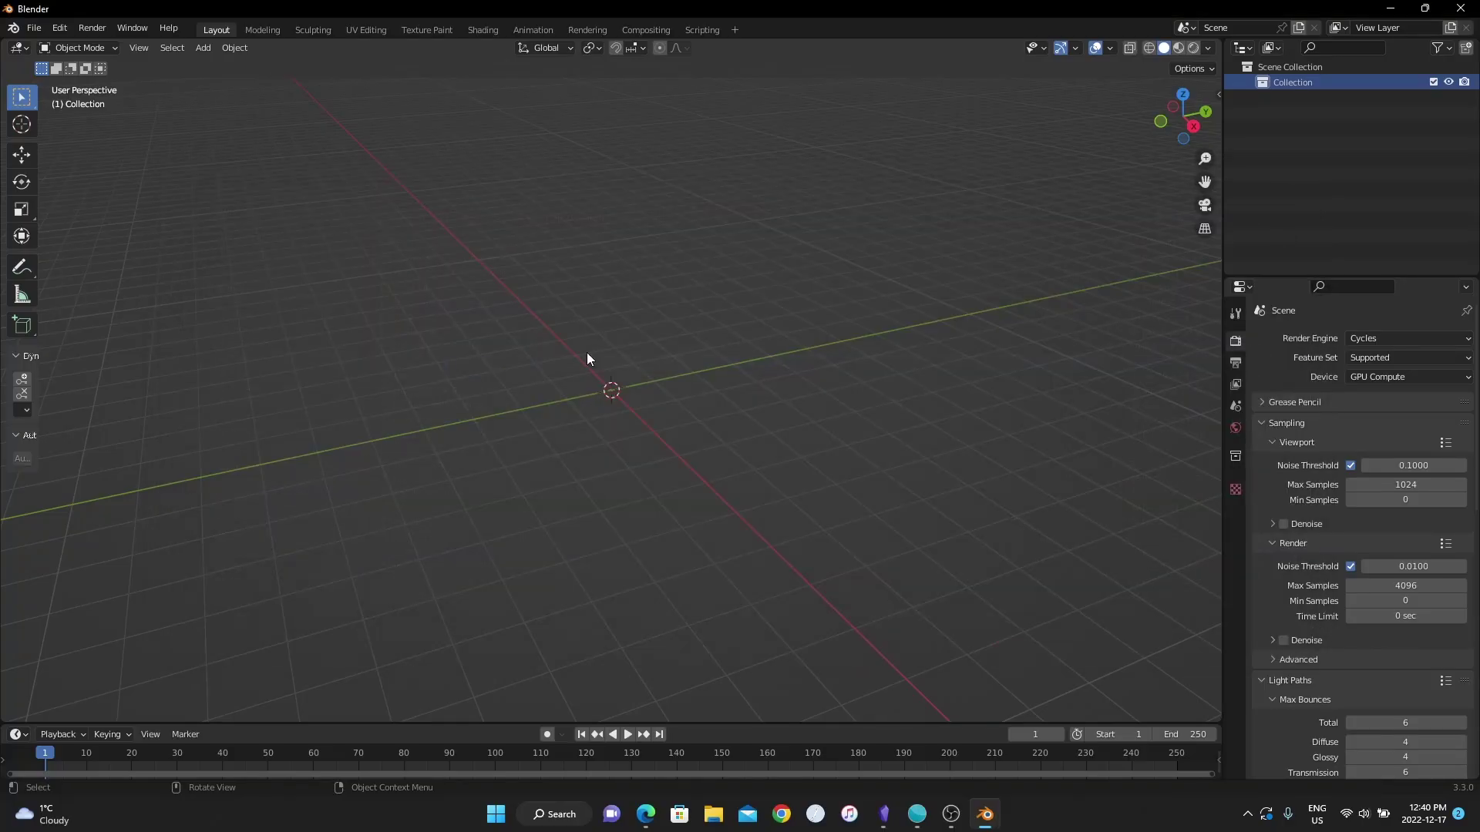
middle_click_drag(766, 348, 769, 314)
middle_click_drag(928, 310, 585, 387)
left_click(493, 388)
key("x")
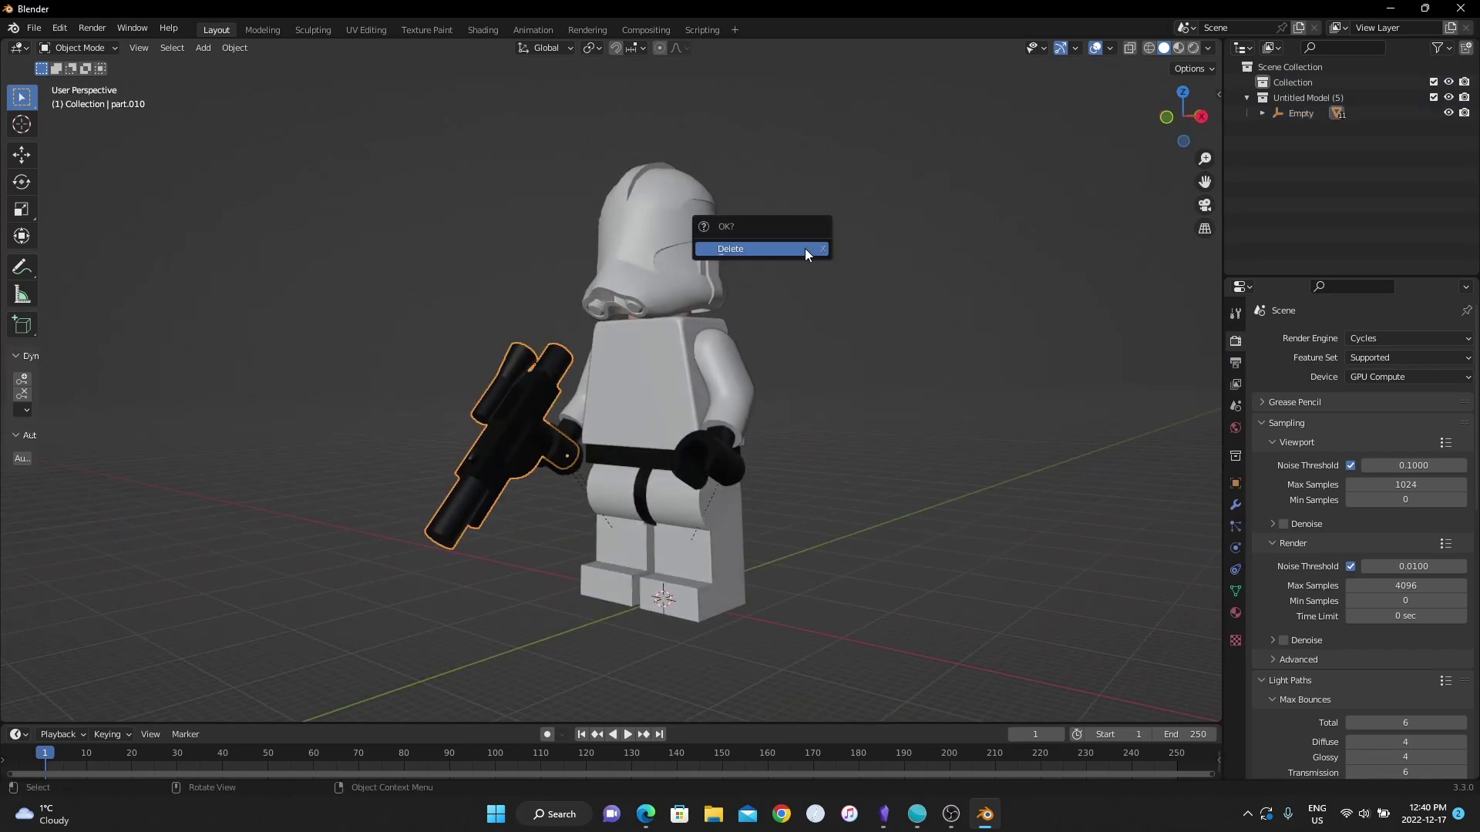
left_click(805, 248)
middle_click_drag(848, 254, 1079, 231)
left_click(1300, 114)
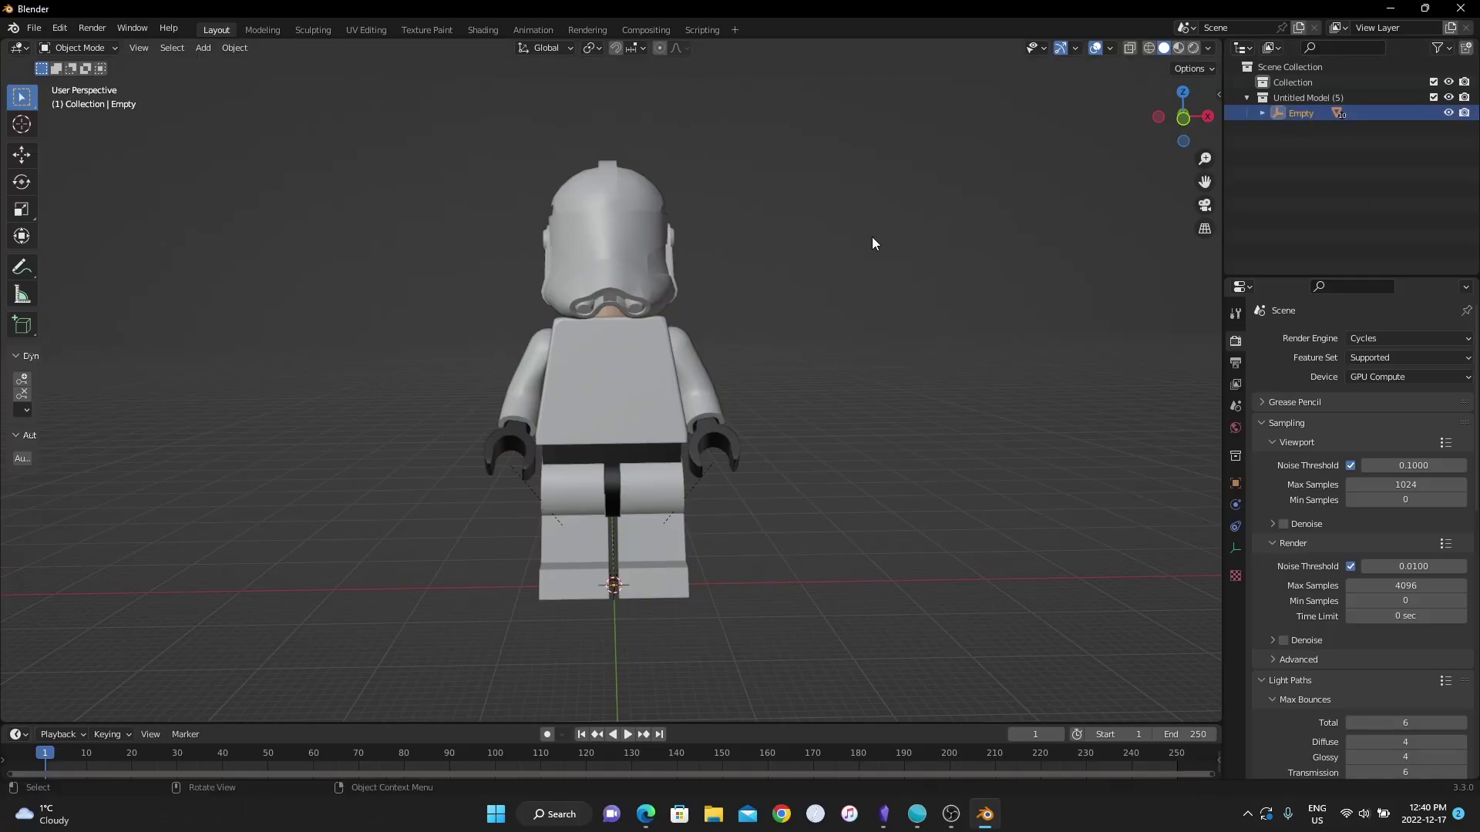
key("x")
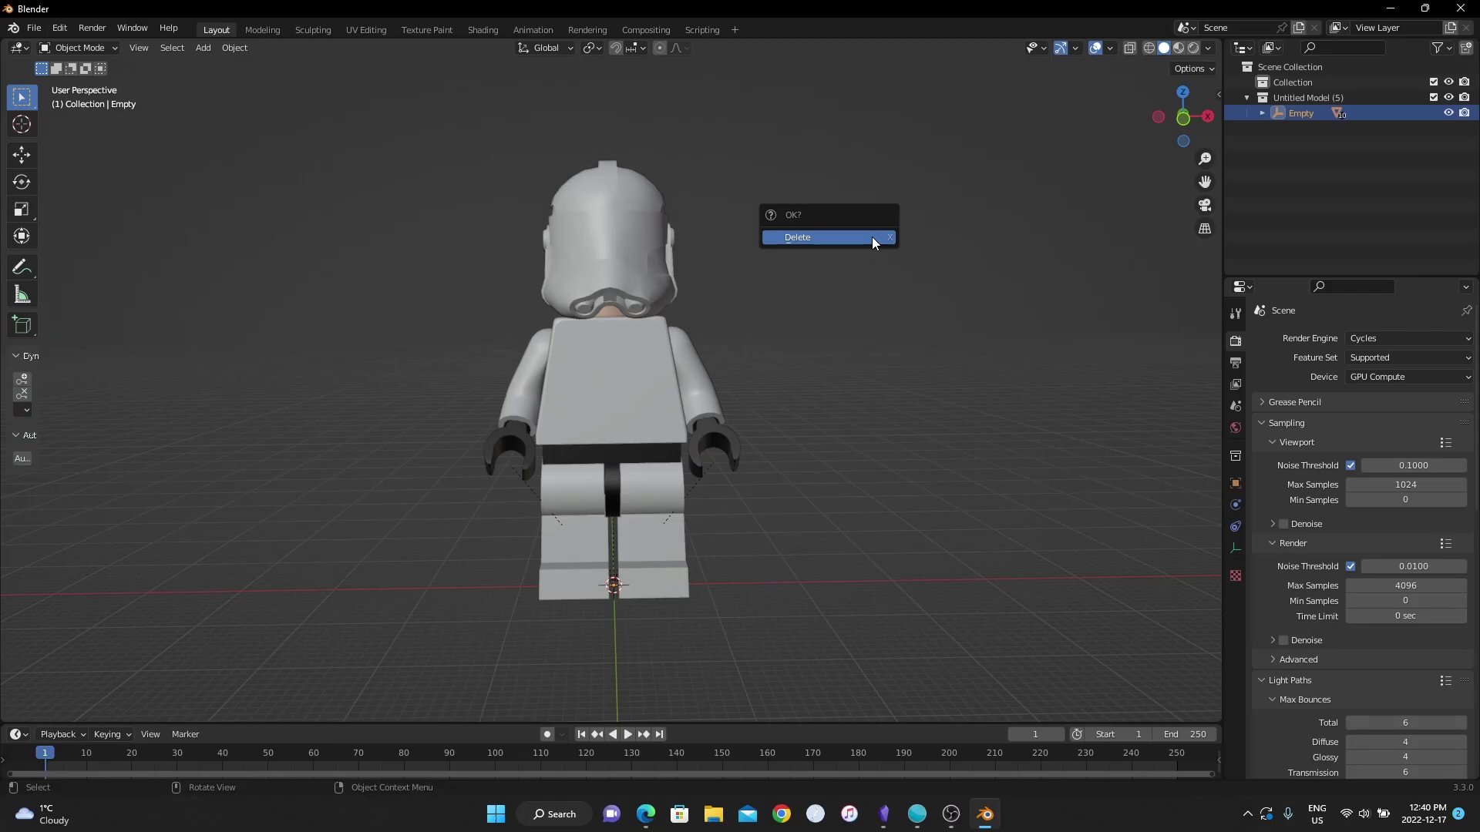
left_click(872, 238)
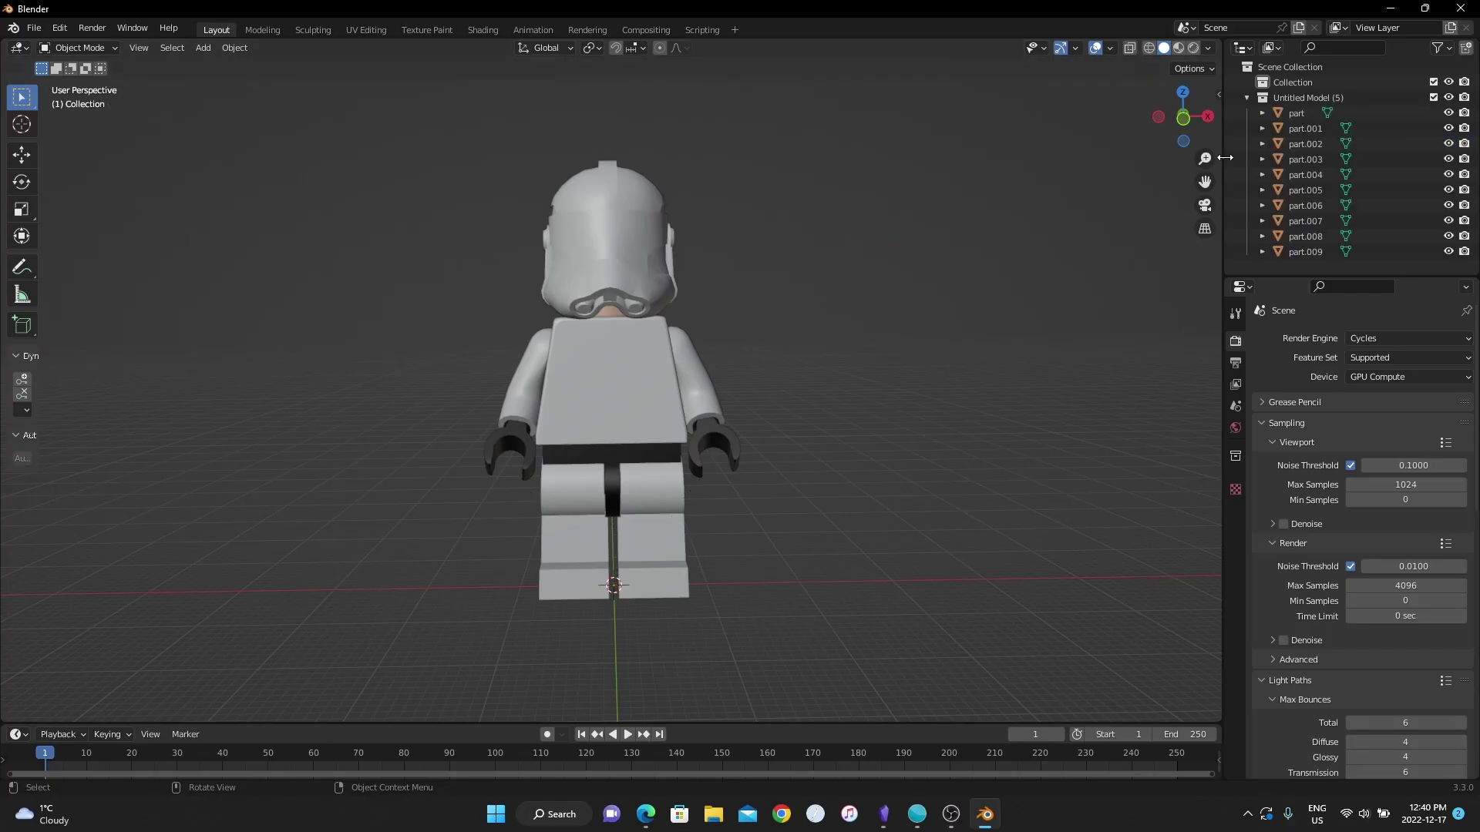
left_click(1289, 114)
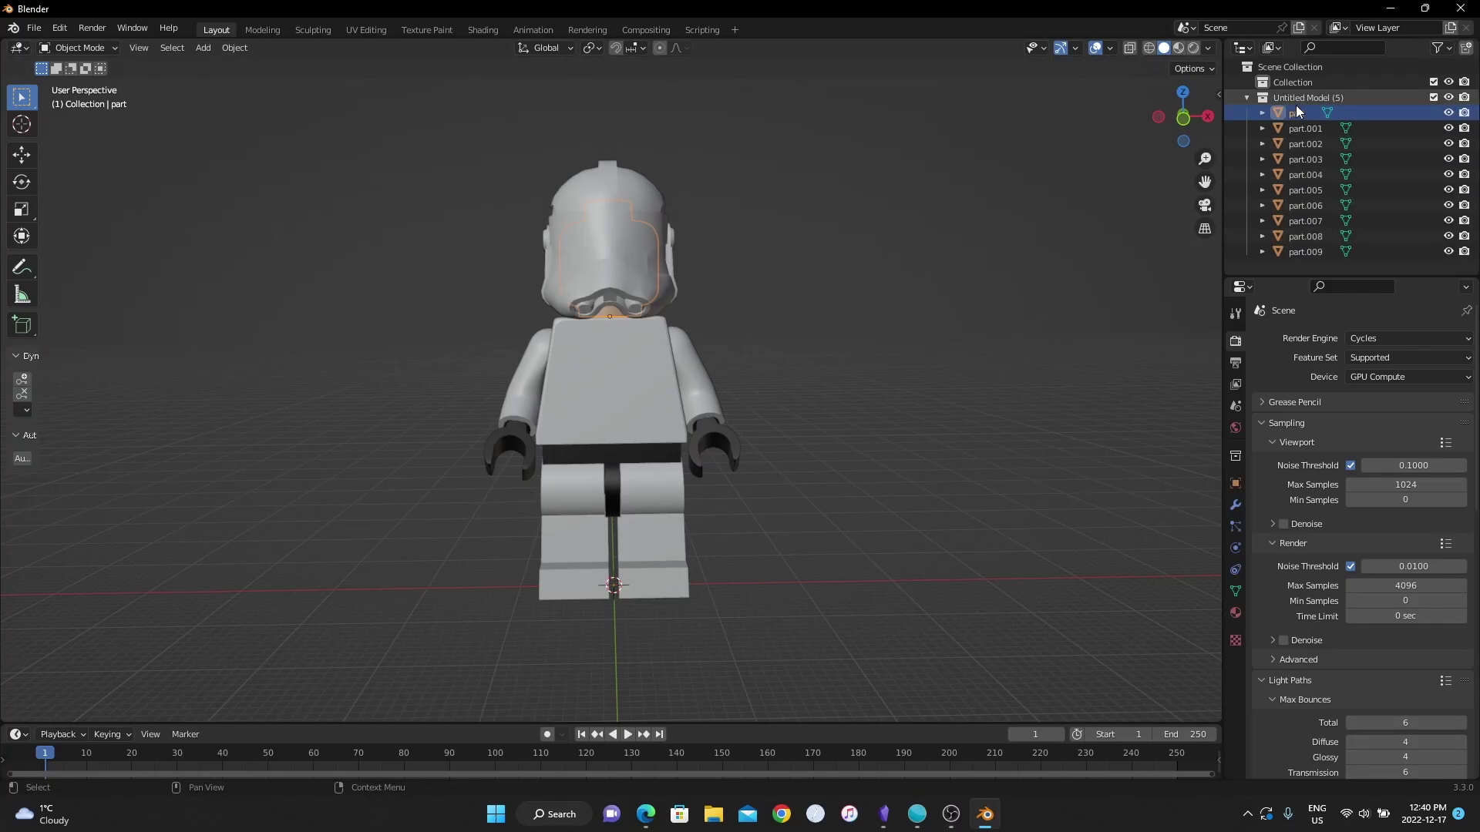
left_click(1302, 144)
left_click(1314, 236)
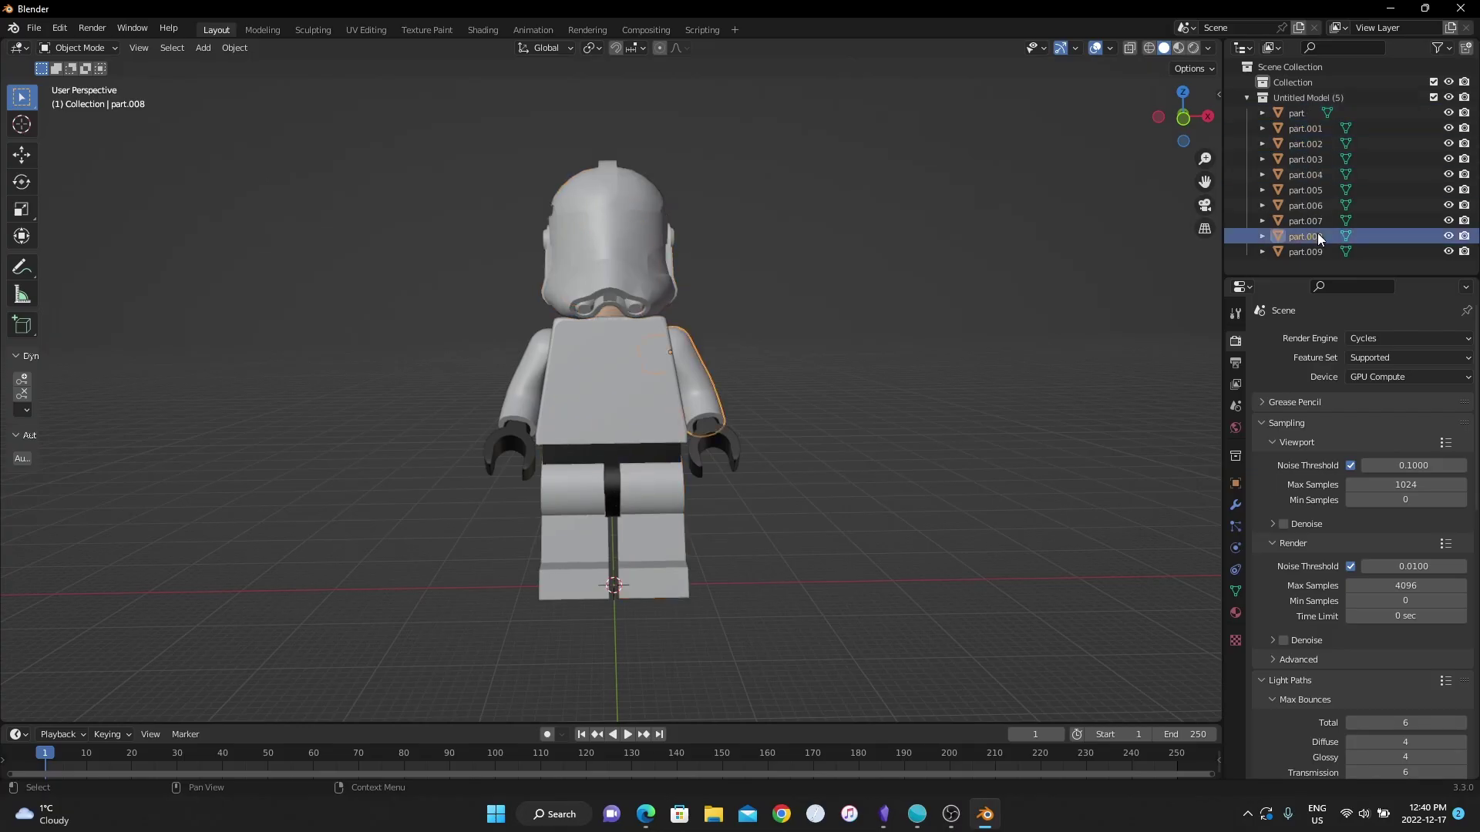
left_click(1245, 97)
mouse_move(827, 278)
middle_mouse_down()
mouse_move(899, 268)
mouse_move(822, 284)
middle_mouse_up()
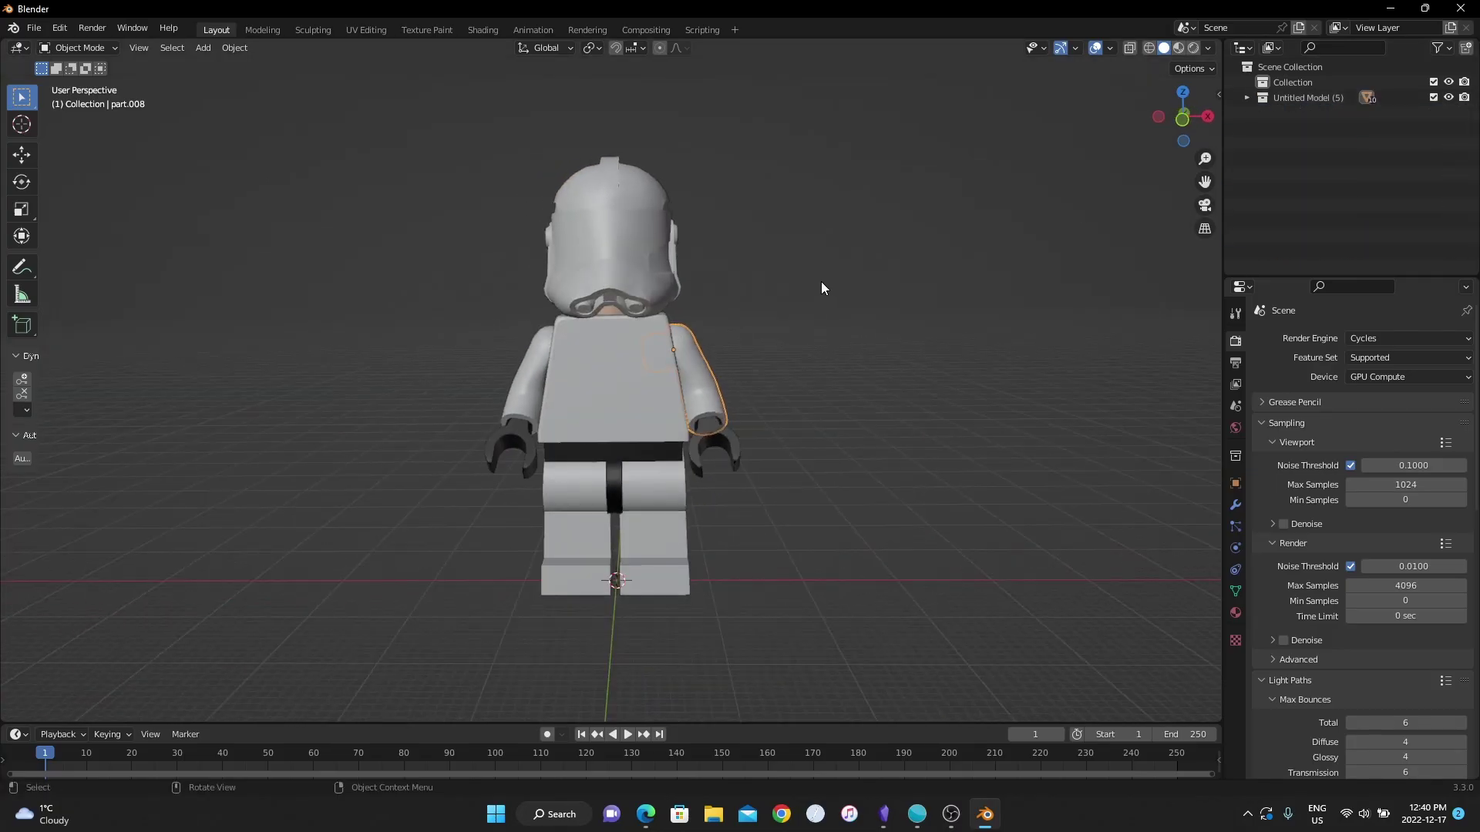
left_click(1178, 48)
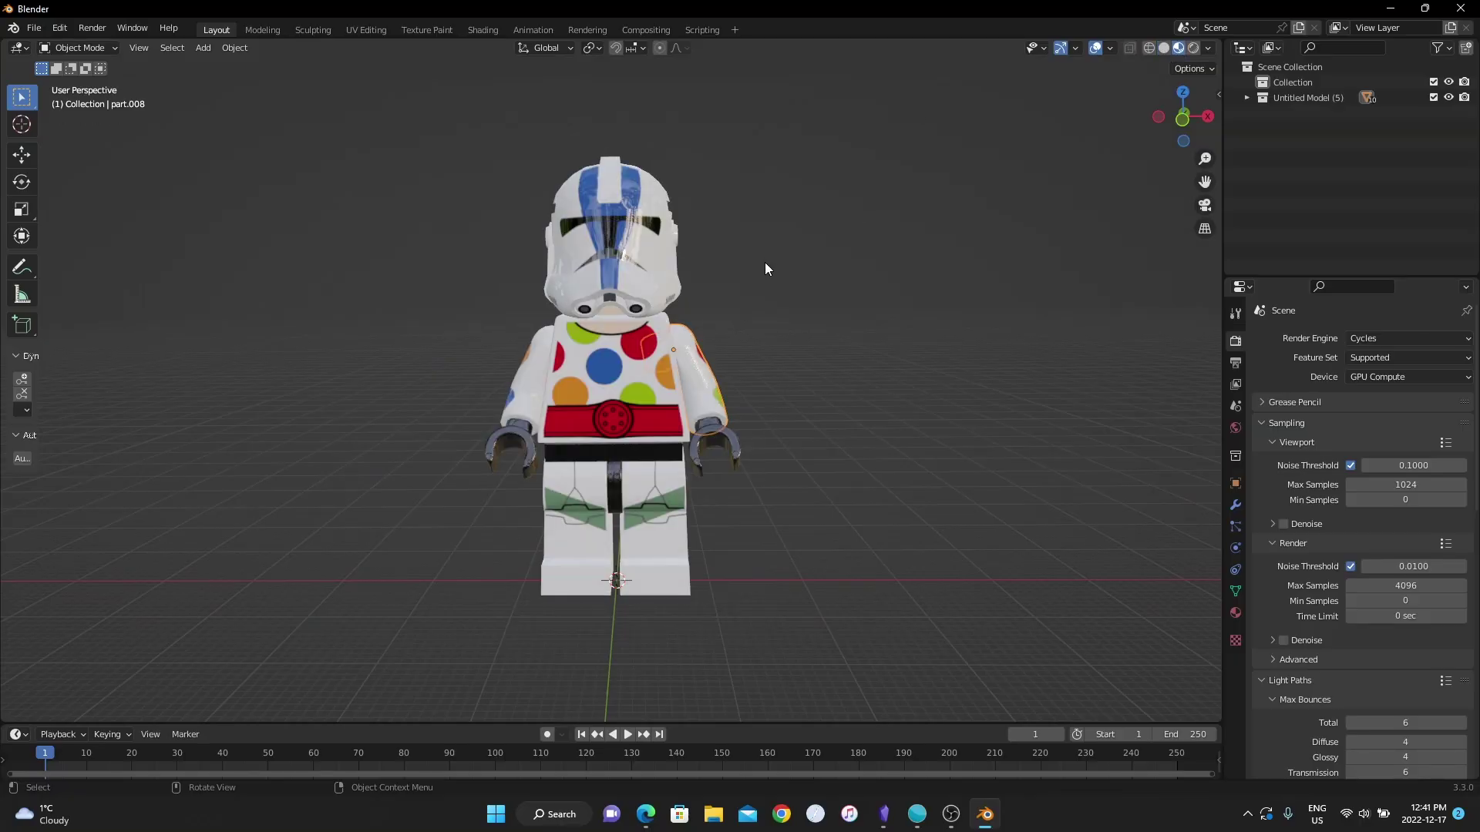
middle_click_drag(802, 276, 852, 304)
scroll(774, 283, "up", 3)
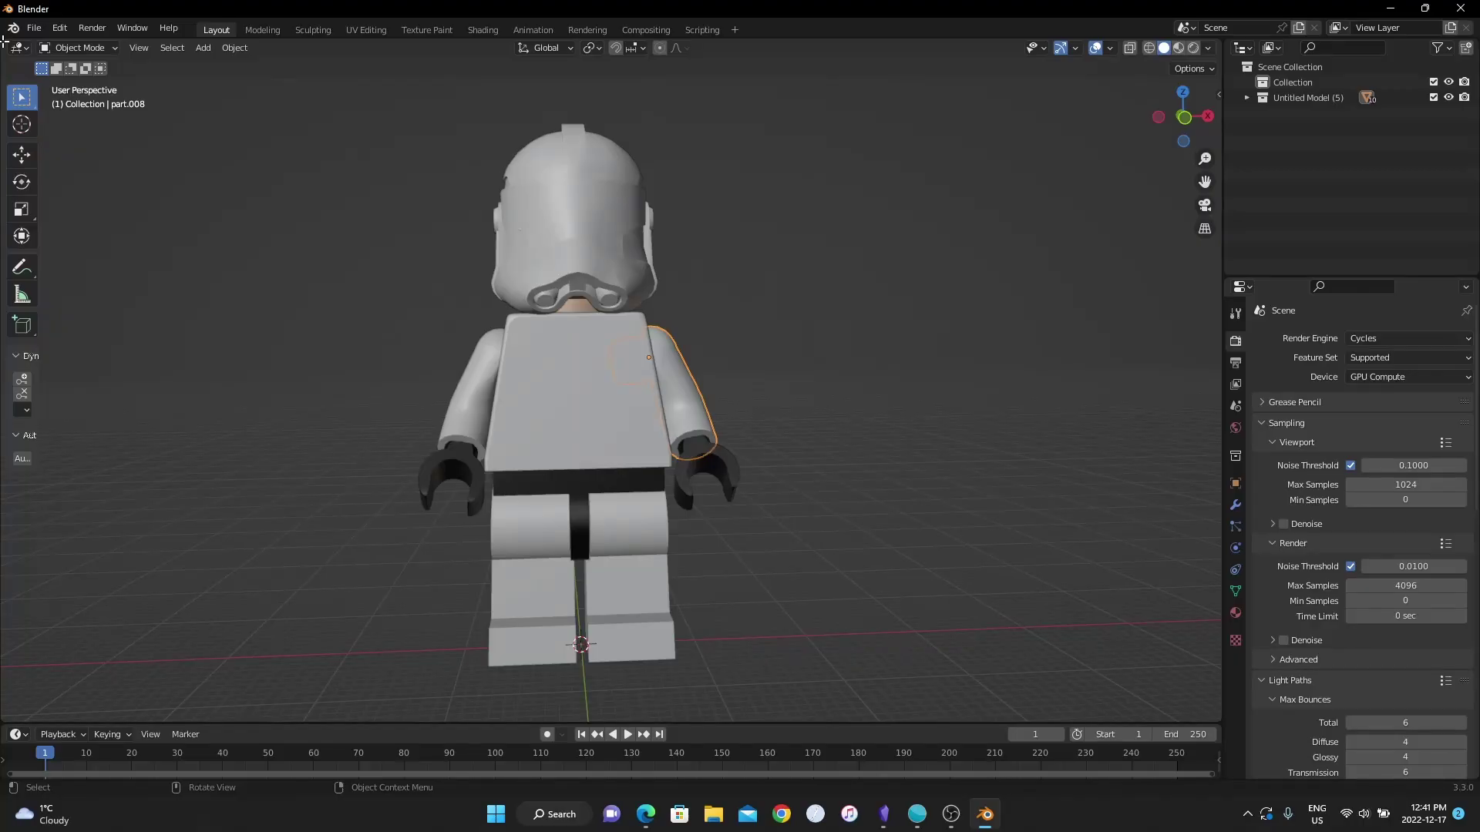
Split the 3D view and make the top area a Shader Editor showing the material nodes.
left_click_drag(6, 42, 23, 429)
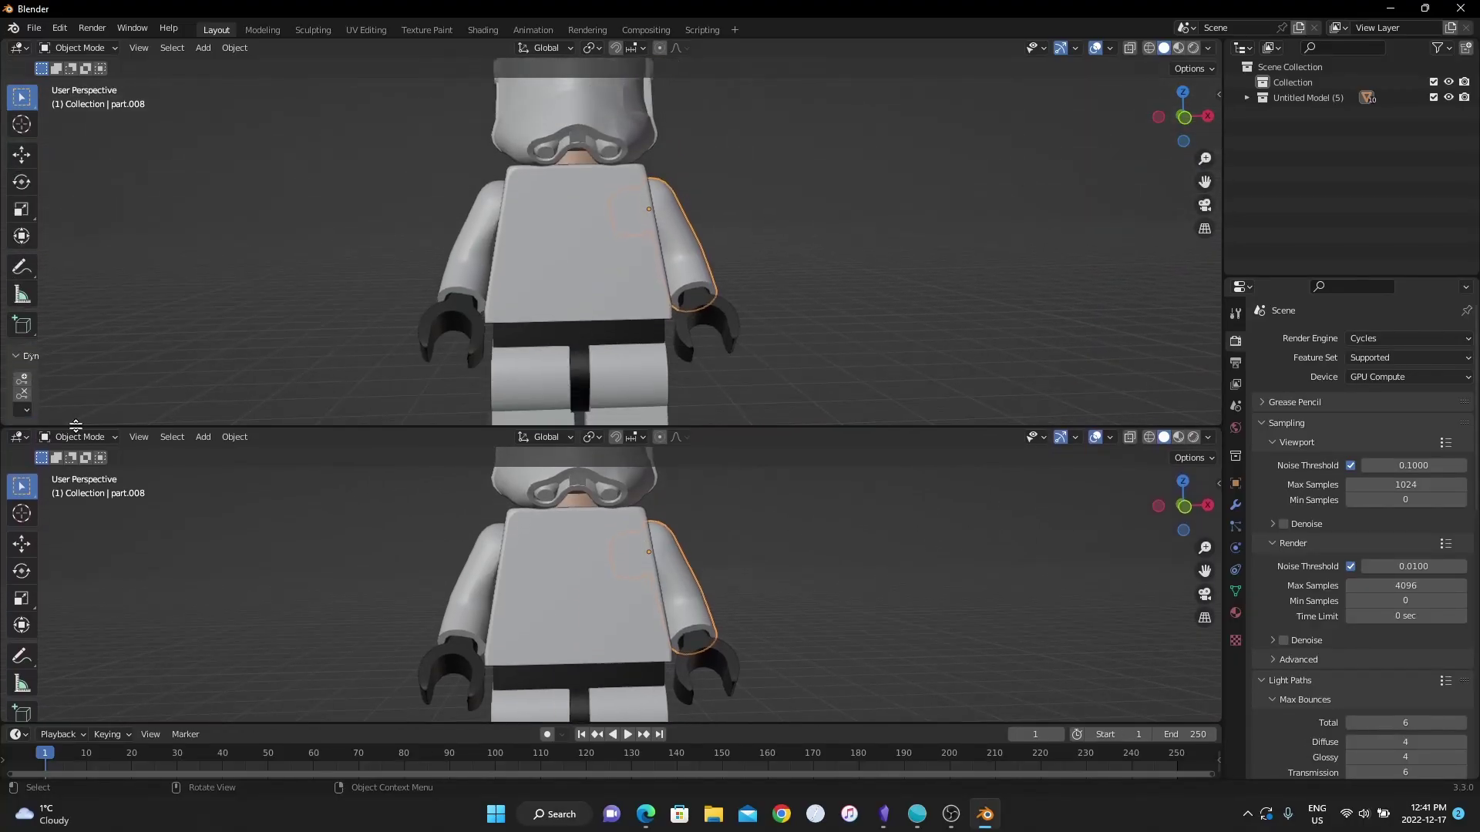
left_click(17, 51)
left_click(48, 192)
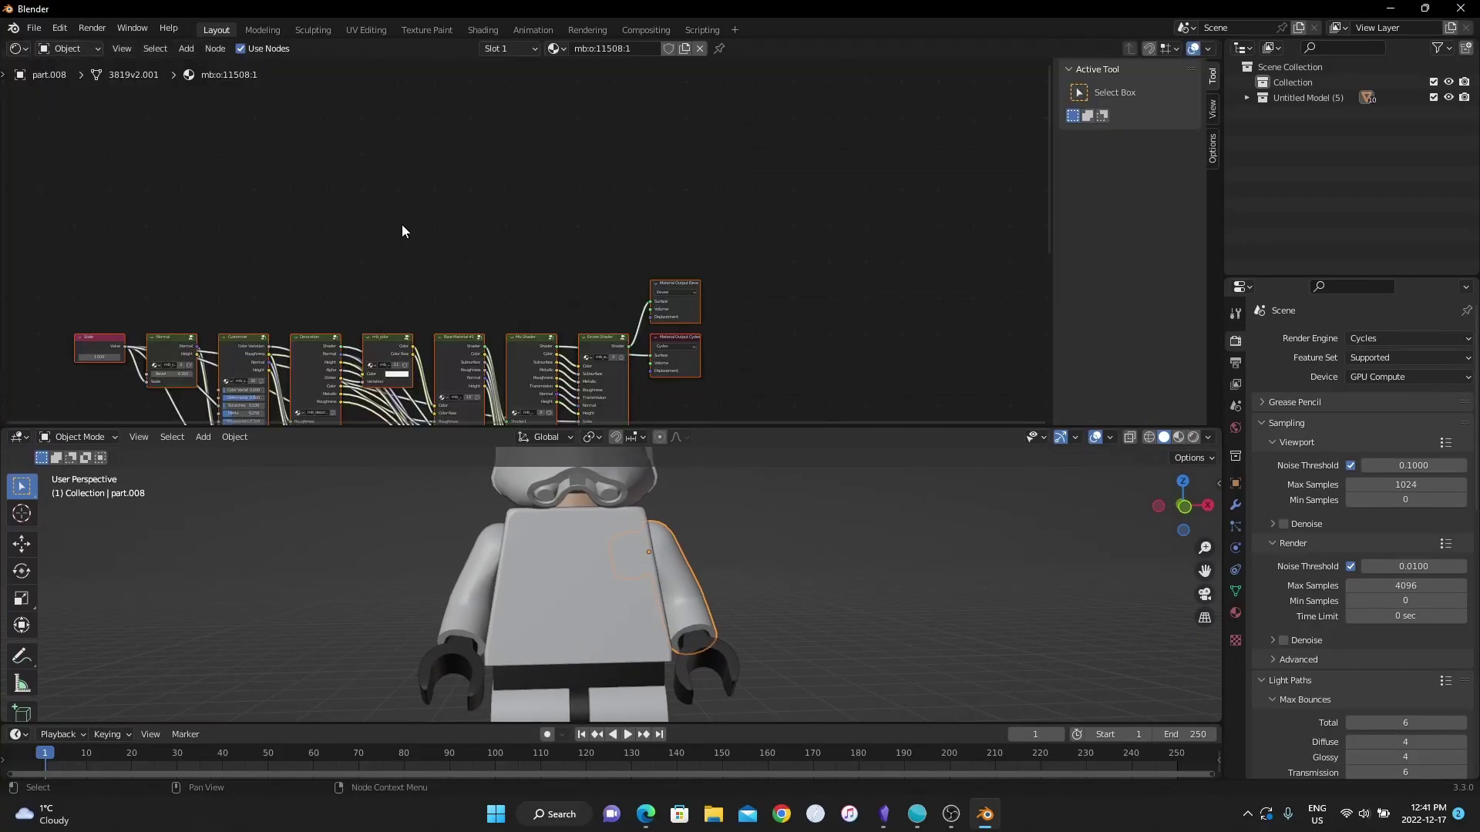
middle_click_drag(378, 252, 519, 132)
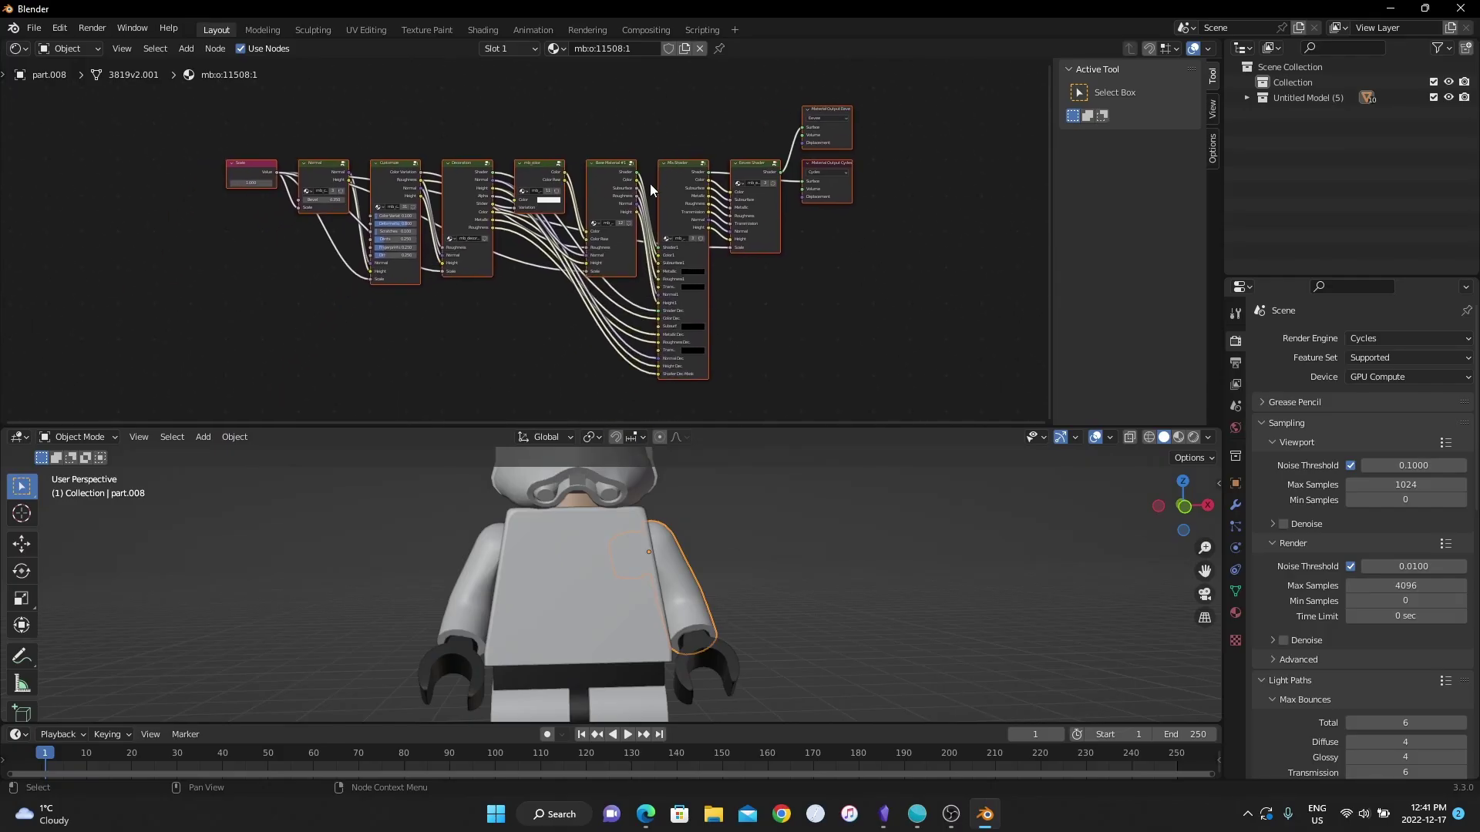
scroll(652, 191, "up", 1)
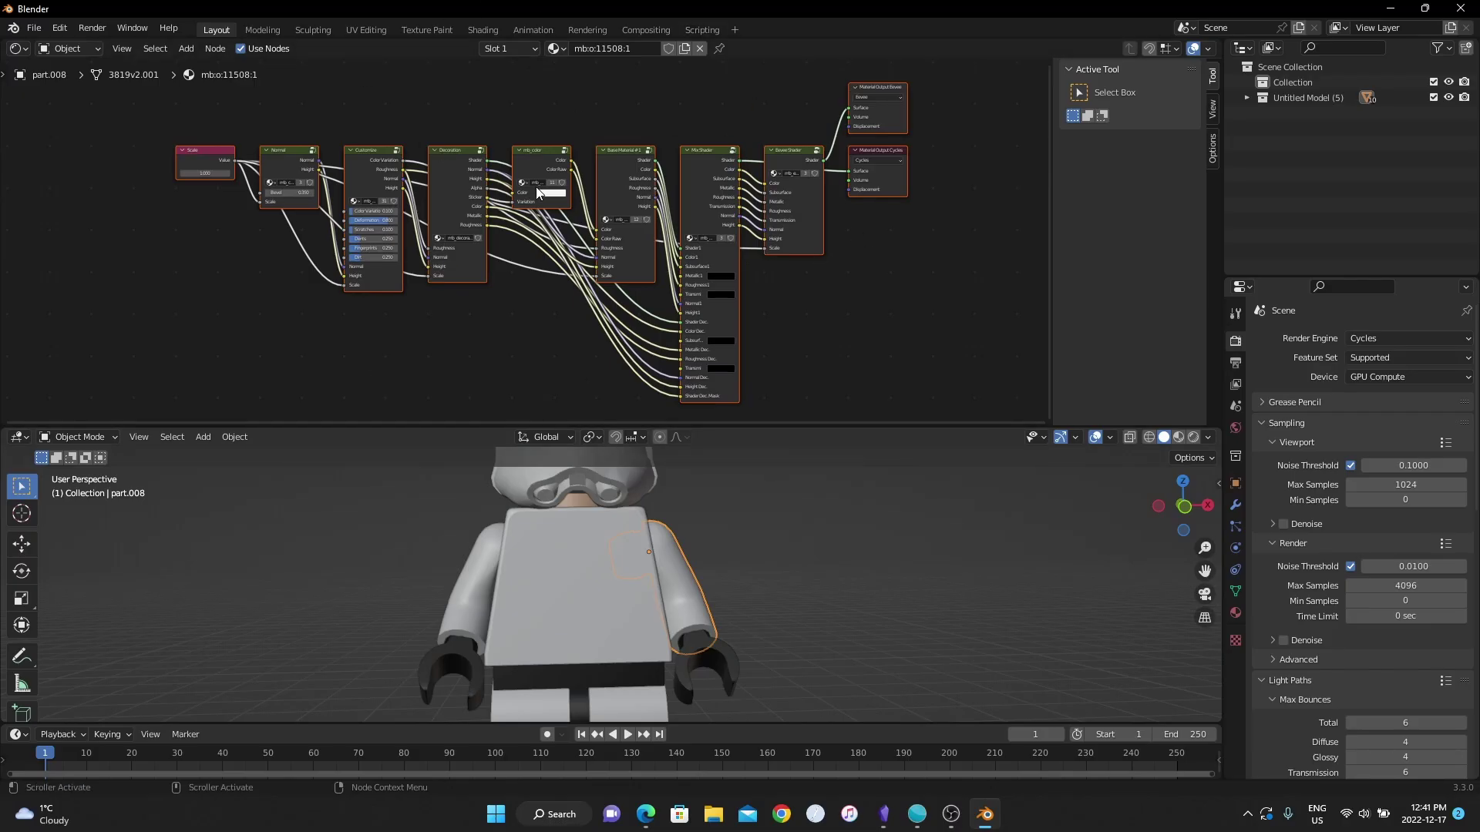
scroll(575, 142, "up", 2)
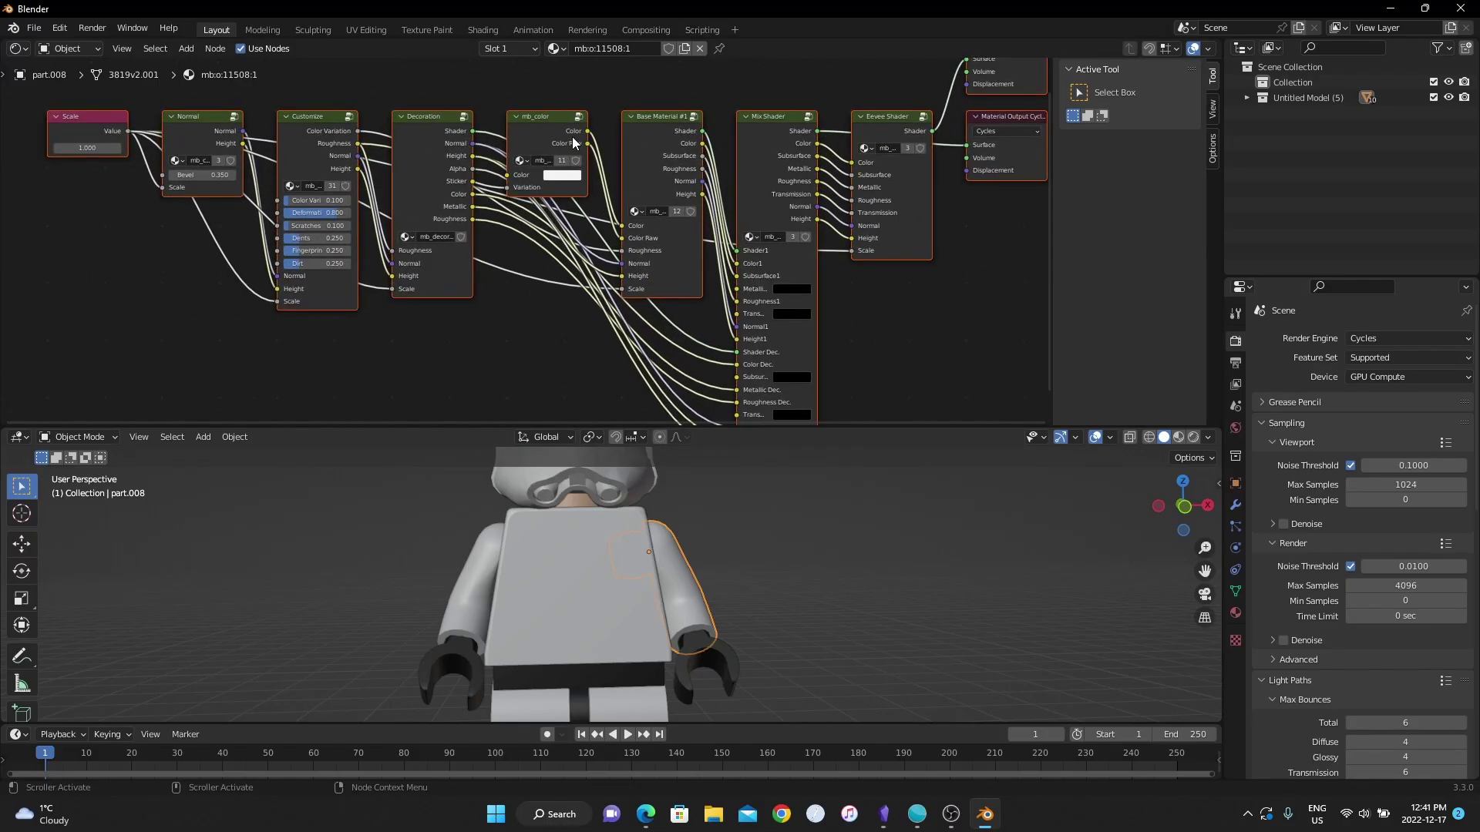
Enter the Decoration node group and frame its Image Texture node.
left_click(506, 329)
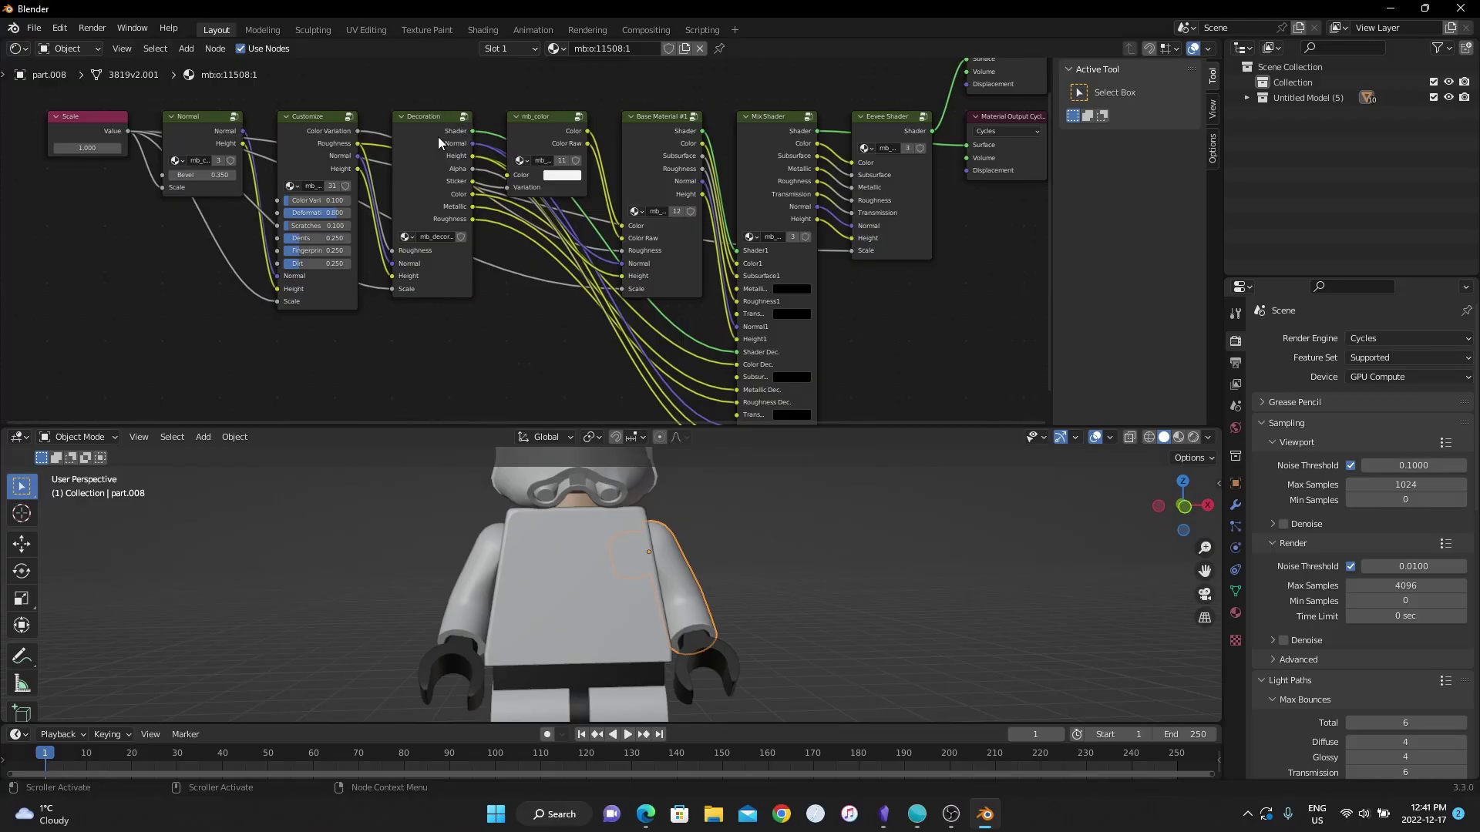
left_click_drag(424, 114, 420, 115)
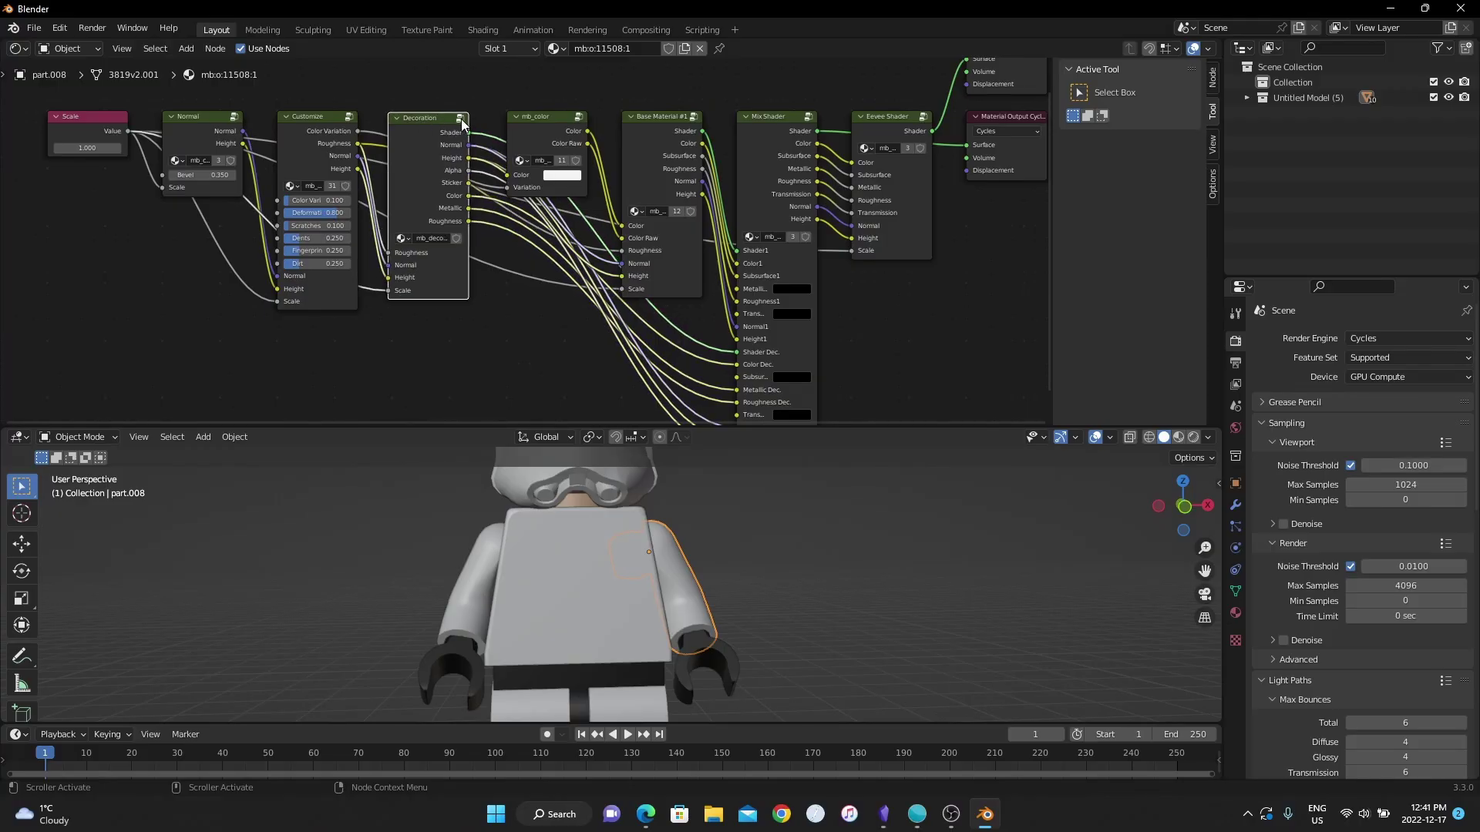
left_click(461, 119)
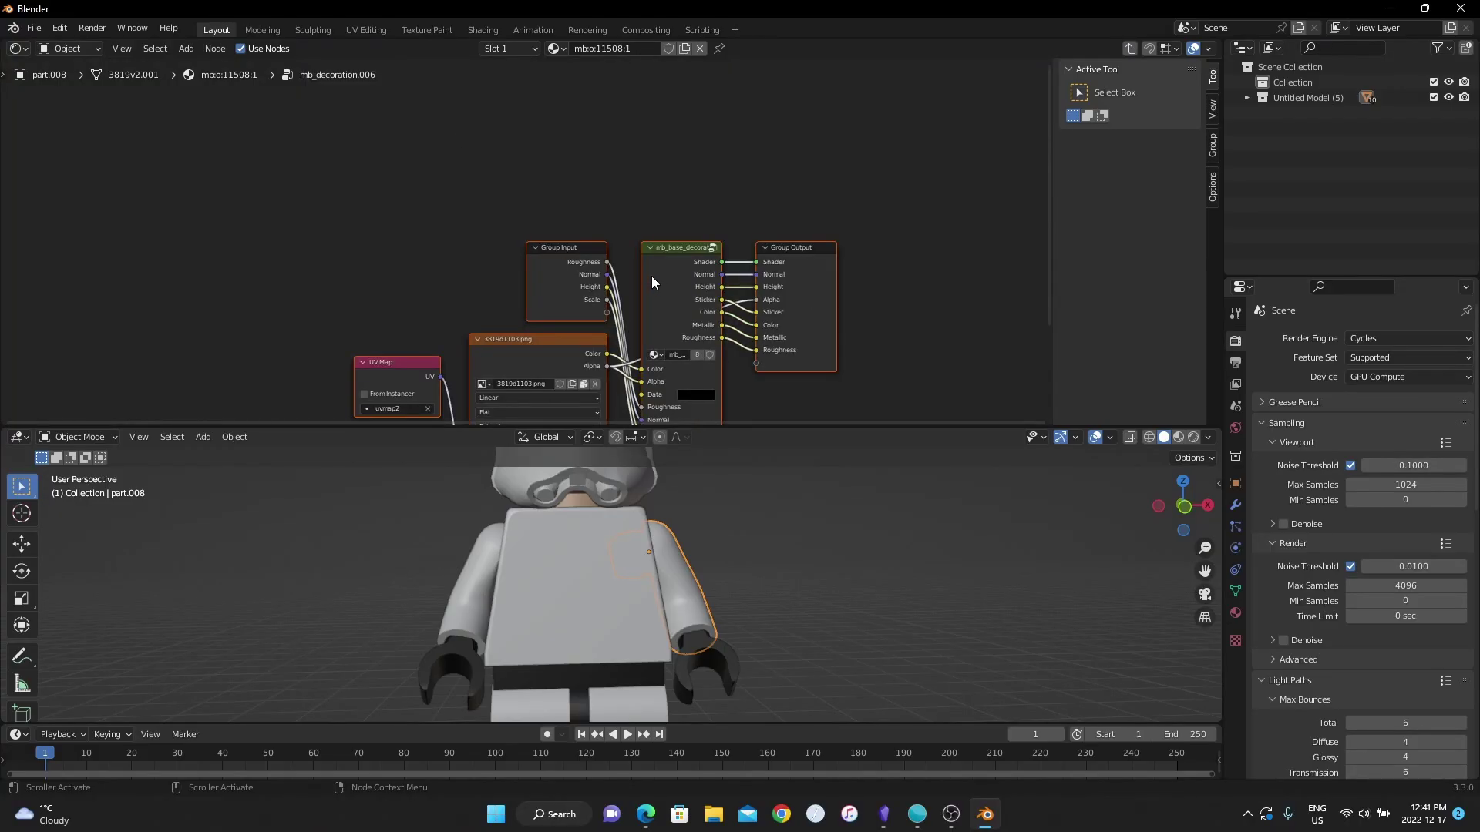
scroll(651, 275, "down", 1)
middle_click_drag(646, 279, 664, 196)
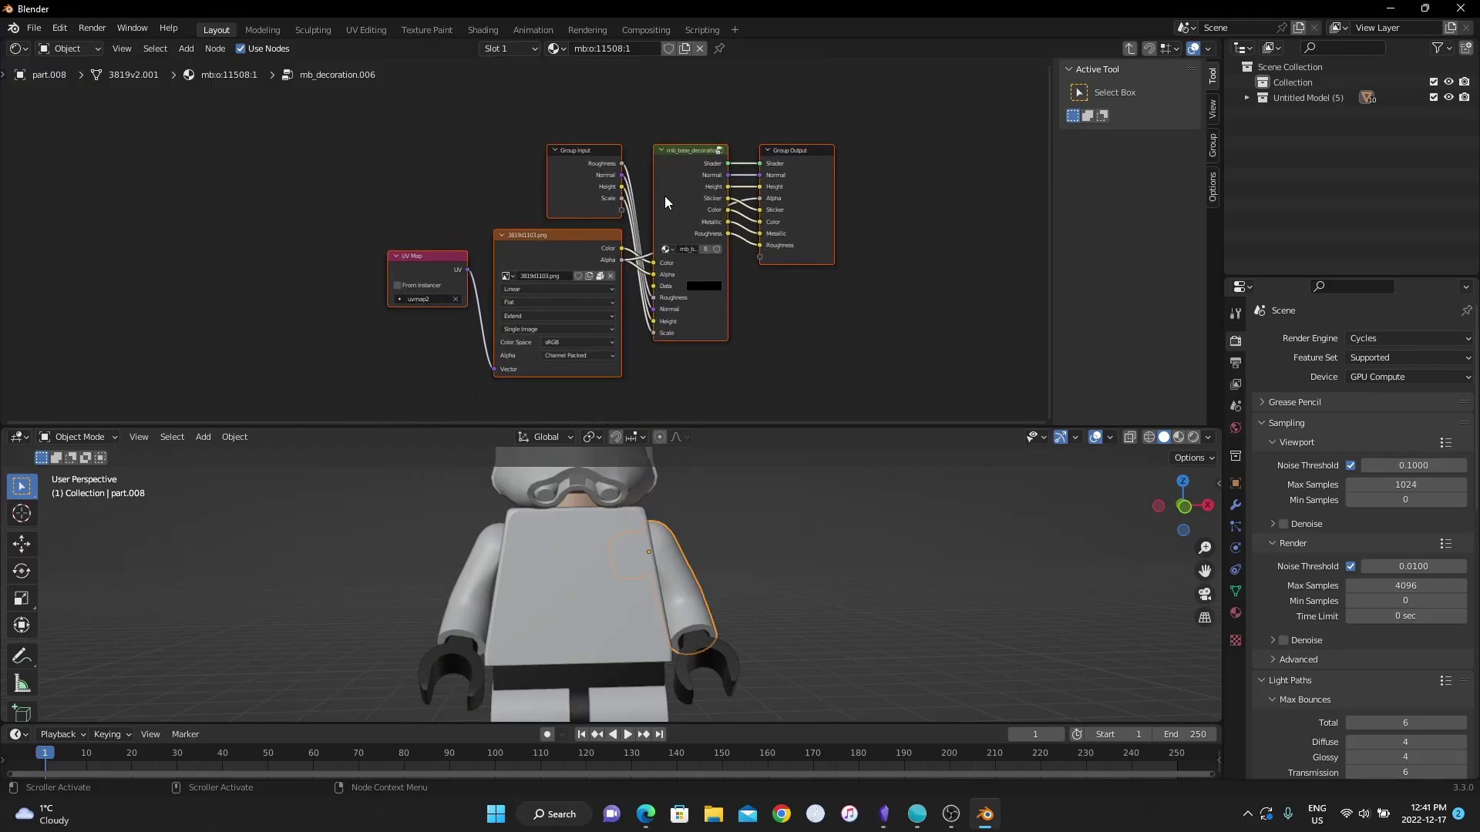
scroll(677, 207, "up", 2)
middle_click_drag(715, 280, 683, 238)
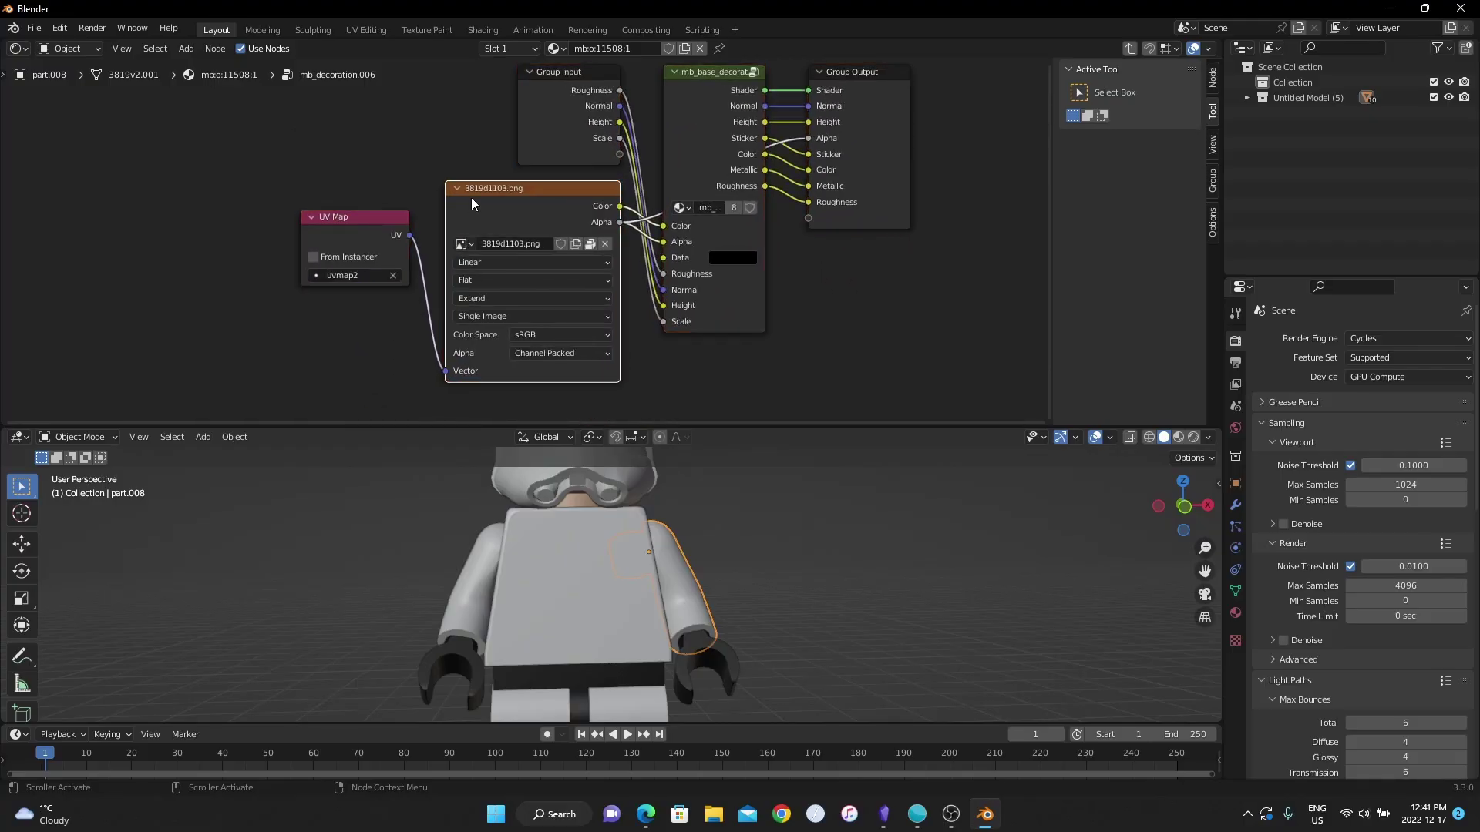
mouse_move(472, 202)
left_mouse_down()
mouse_move(468, 249)
mouse_move(478, 159)
mouse_move(464, 203)
left_mouse_up()
scroll(437, 245, "up", 4)
Copy the texture's image name 3819d1103.png and split the node editor side by side.
left_click(399, 245)
key("Escape")
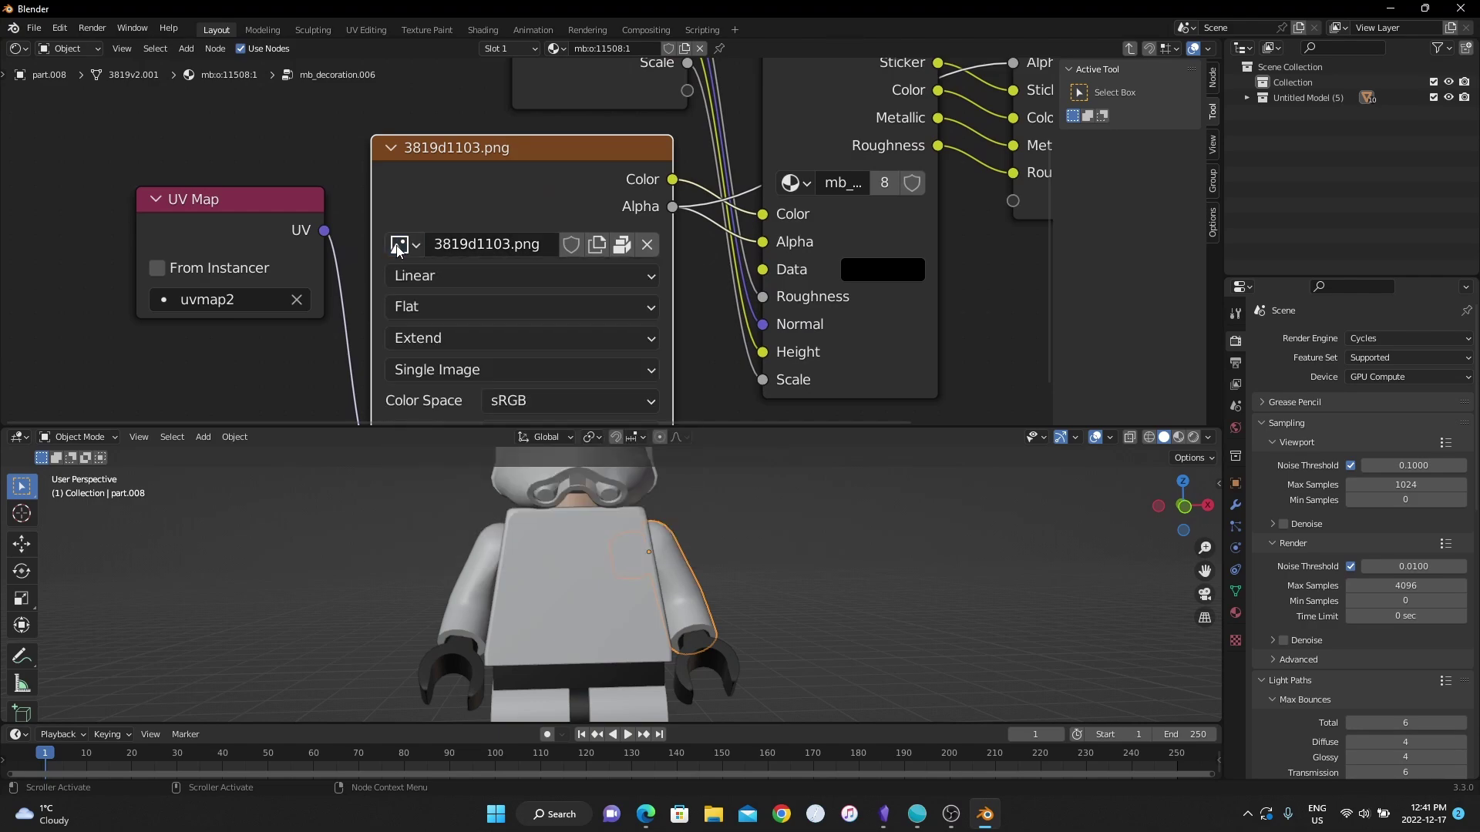
middle_click_drag(789, 569, 719, 527)
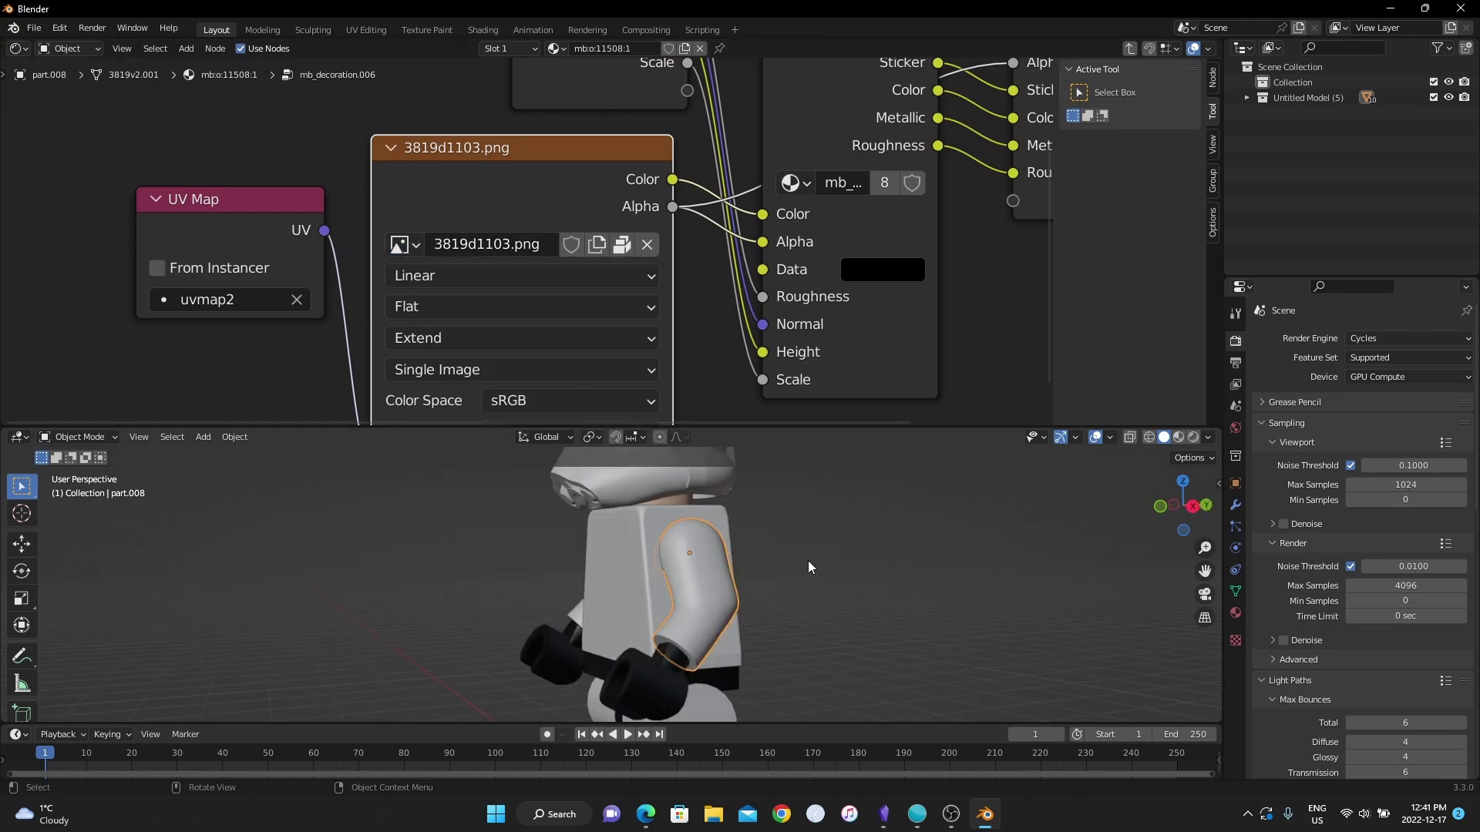
left_click(400, 245)
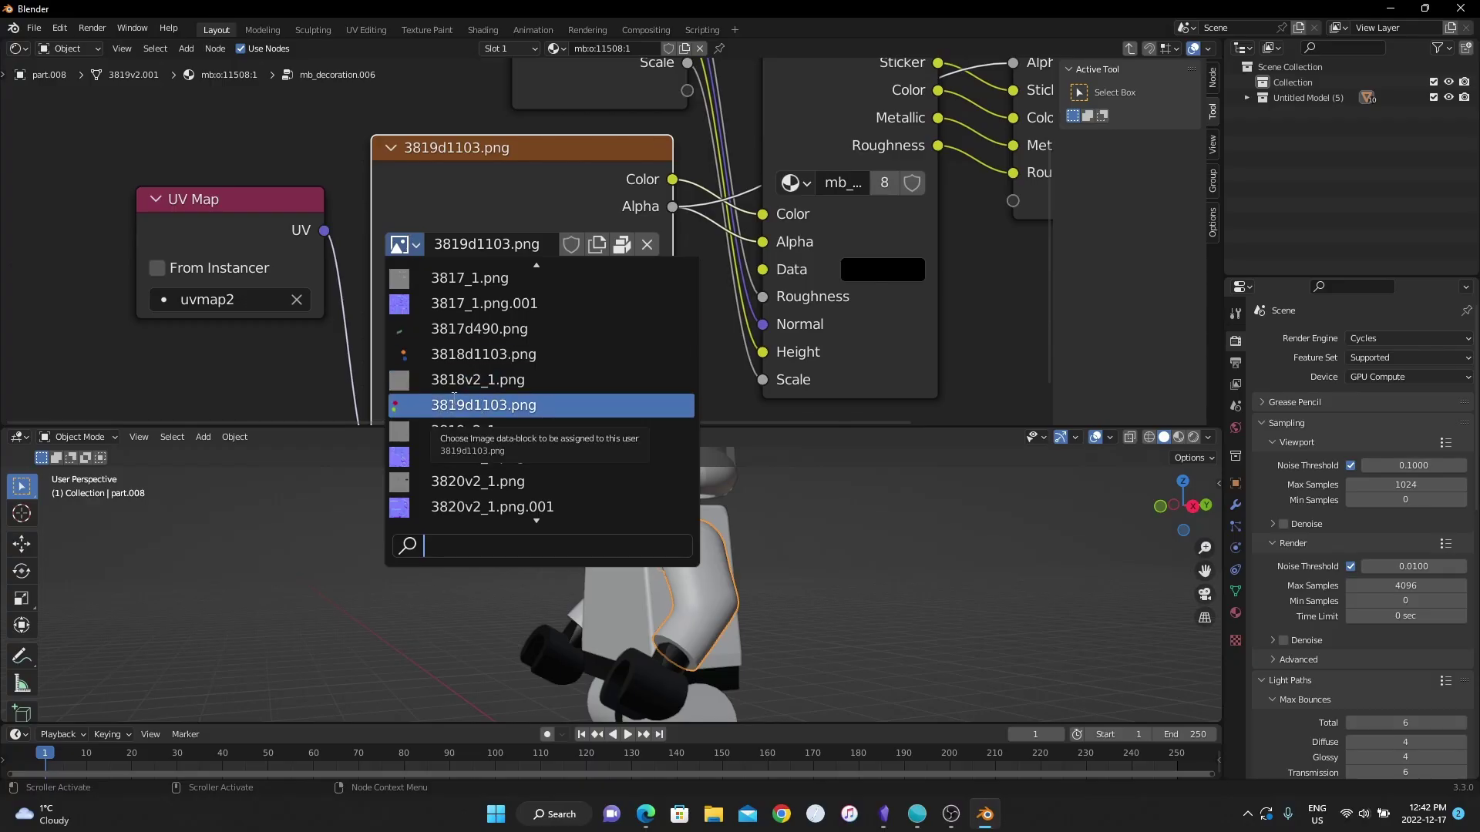
left_click(481, 241)
key("ctrl+c")
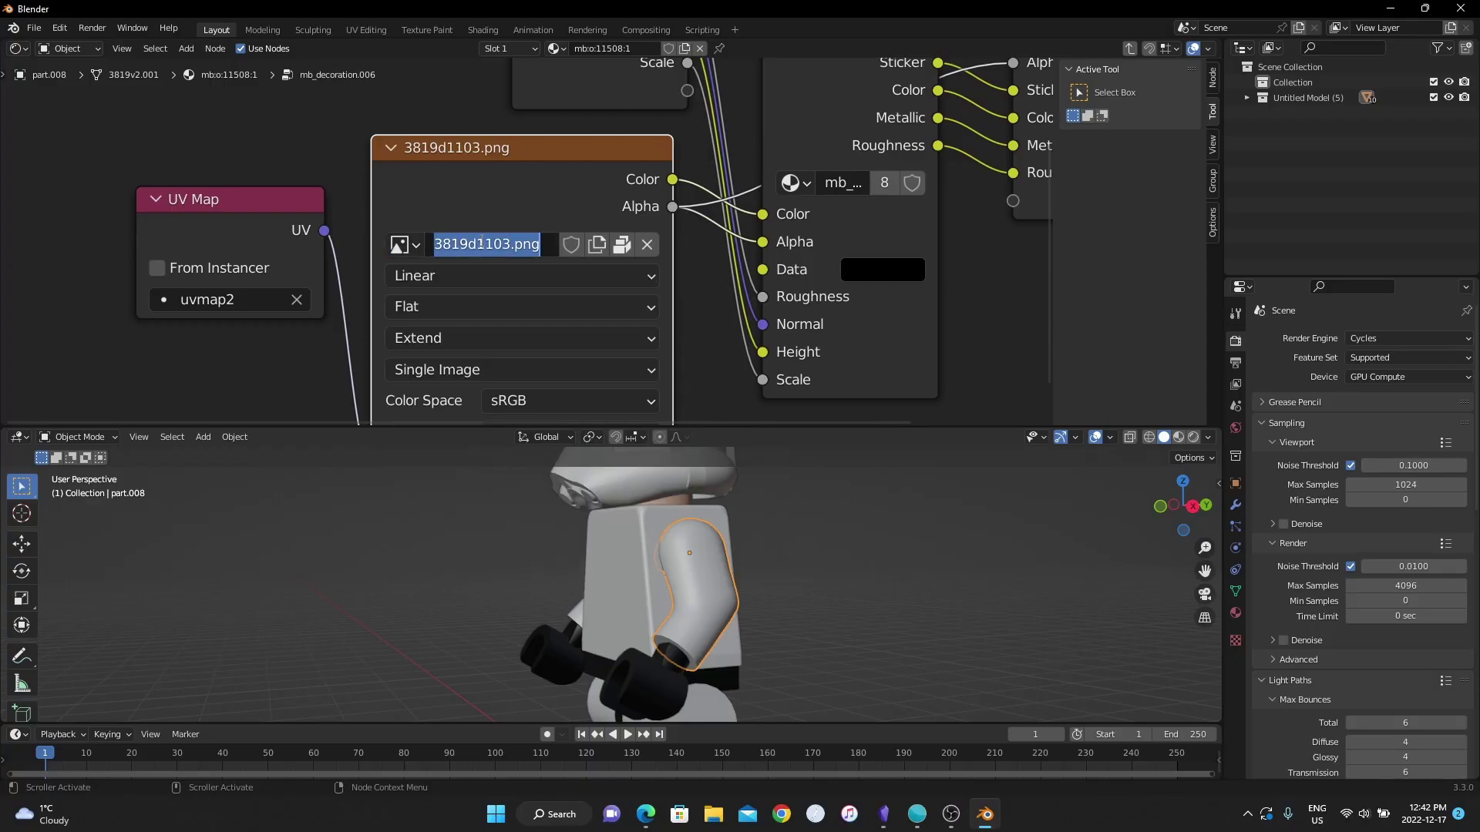
left_click(296, 160)
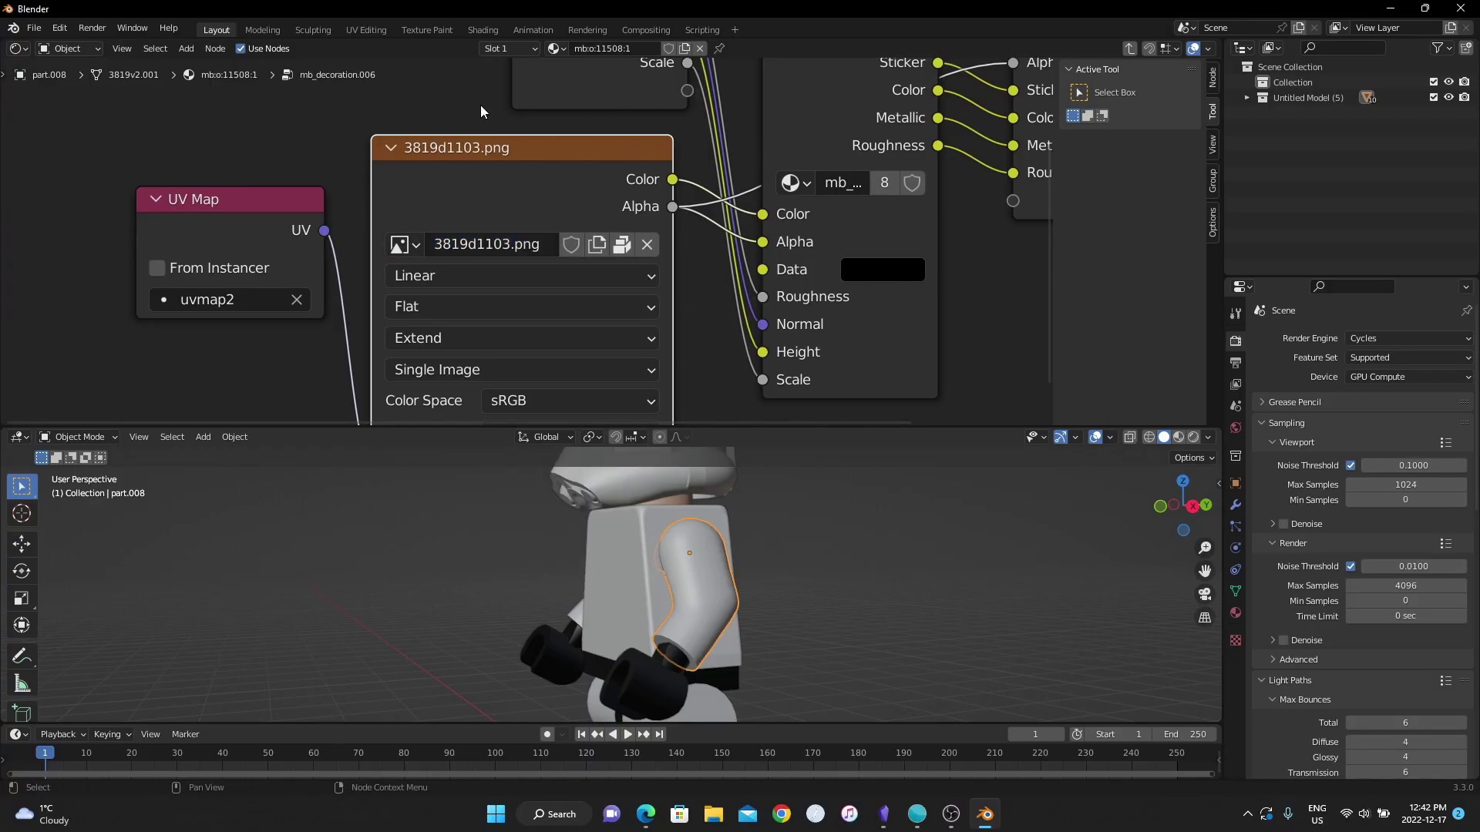
left_click_drag(5, 43, 637, 109)
Make the left area an Image Editor showing 3819d1103.png and switch to Material Preview shading.
key("n")
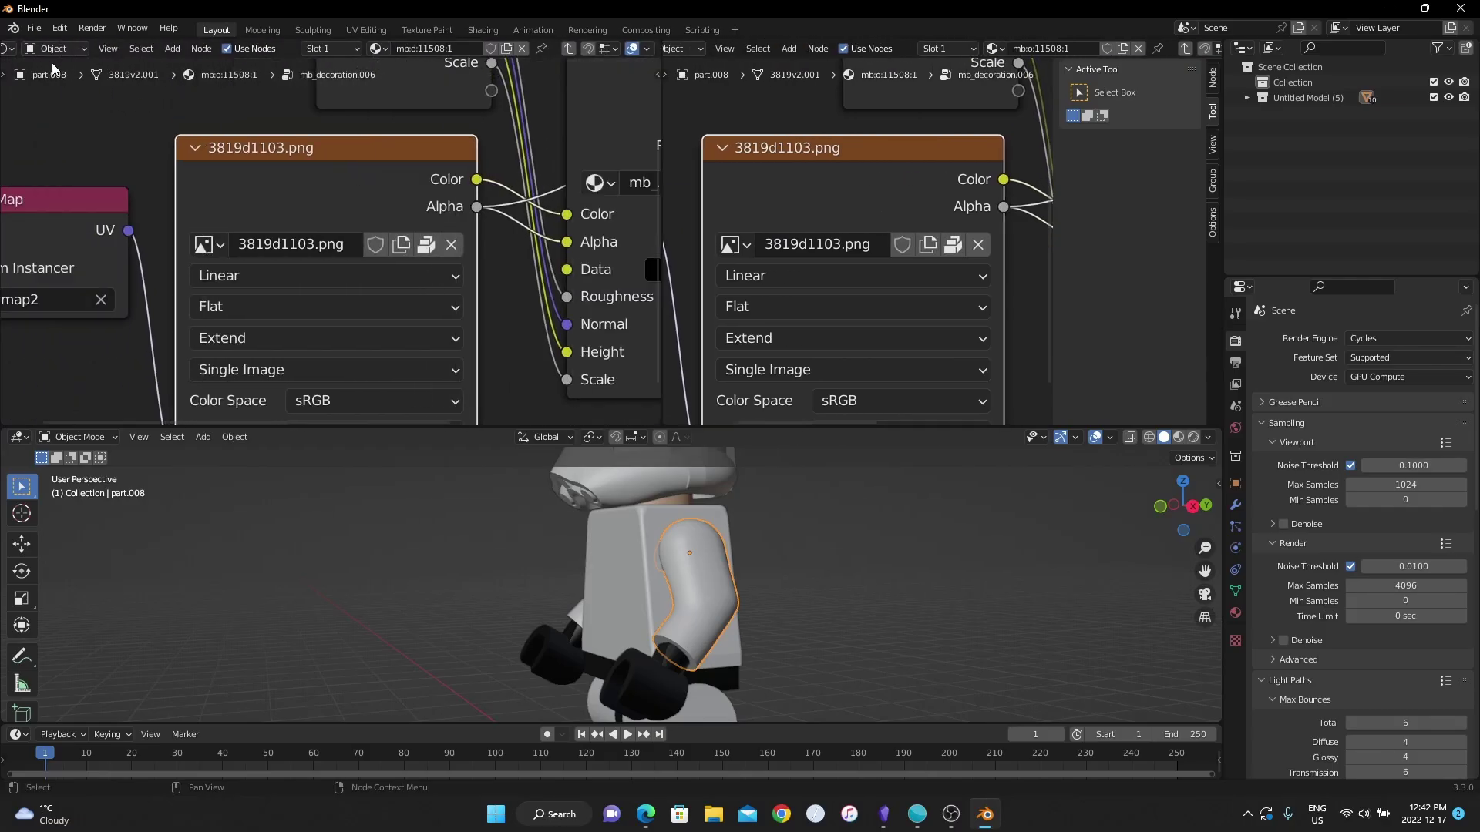
left_click(16, 49)
left_click(15, 49)
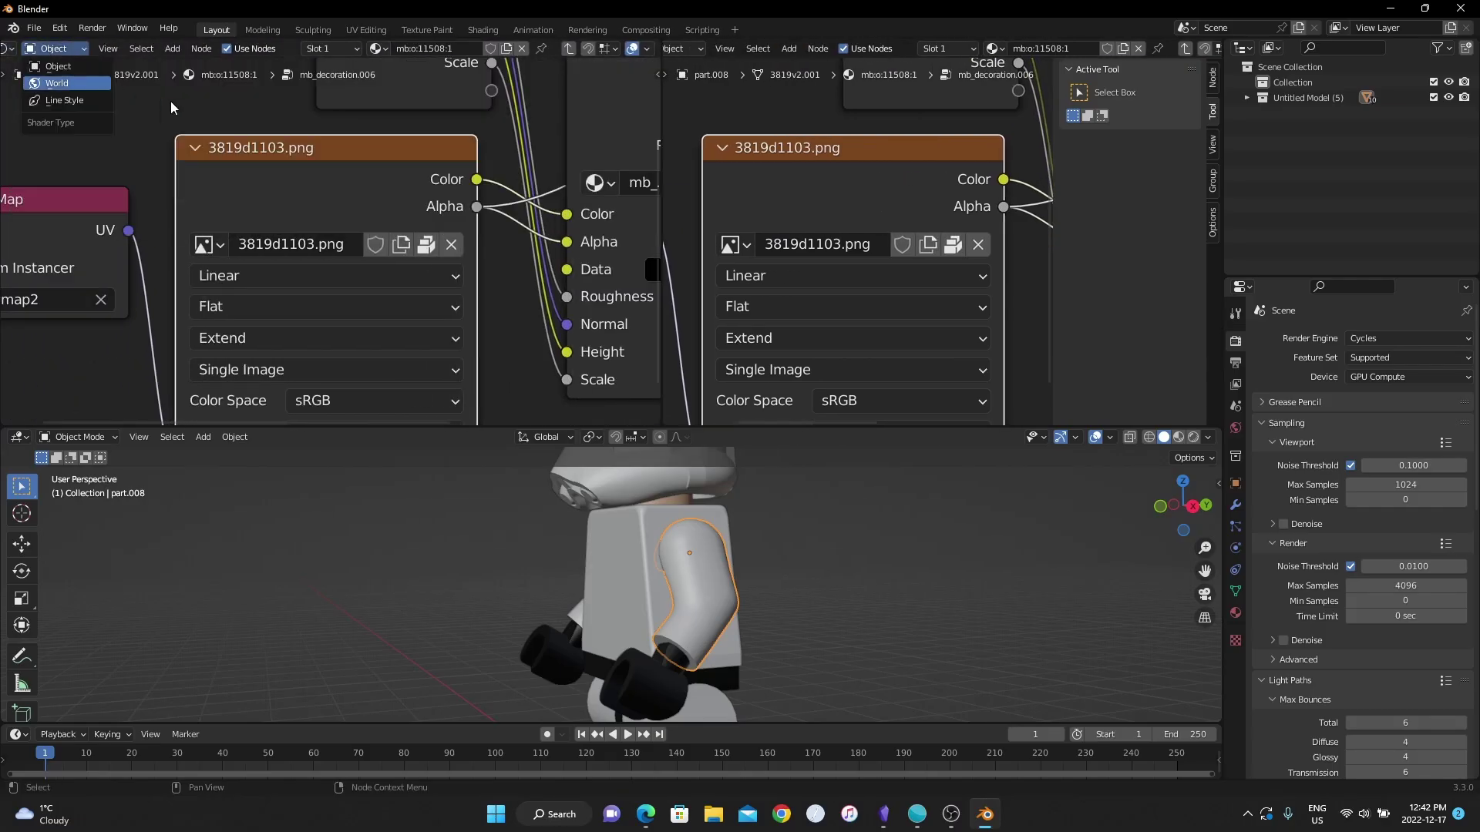
left_click(15, 50)
left_click(34, 109)
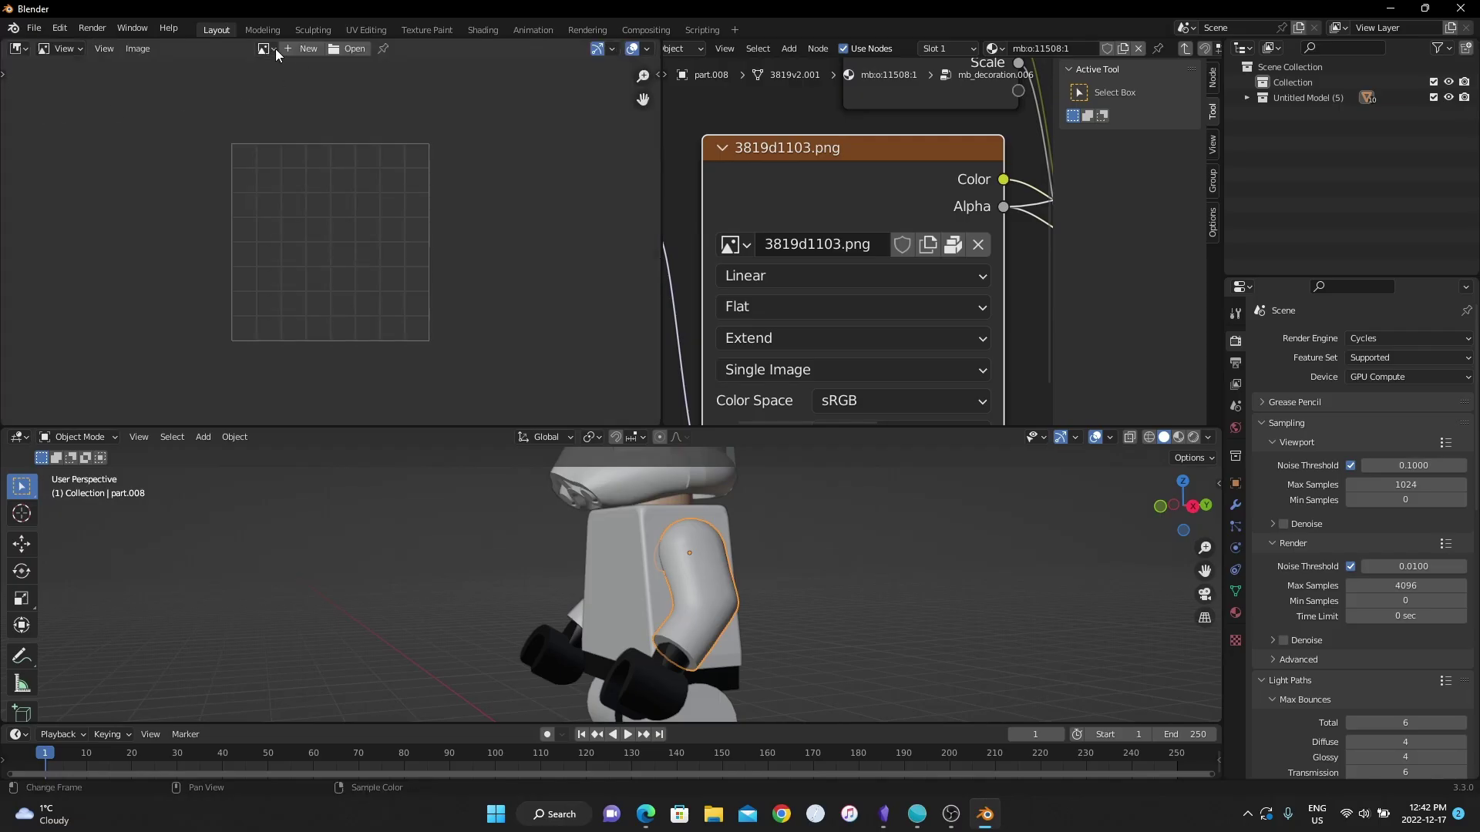
left_click(265, 49)
key("ctrl+v")
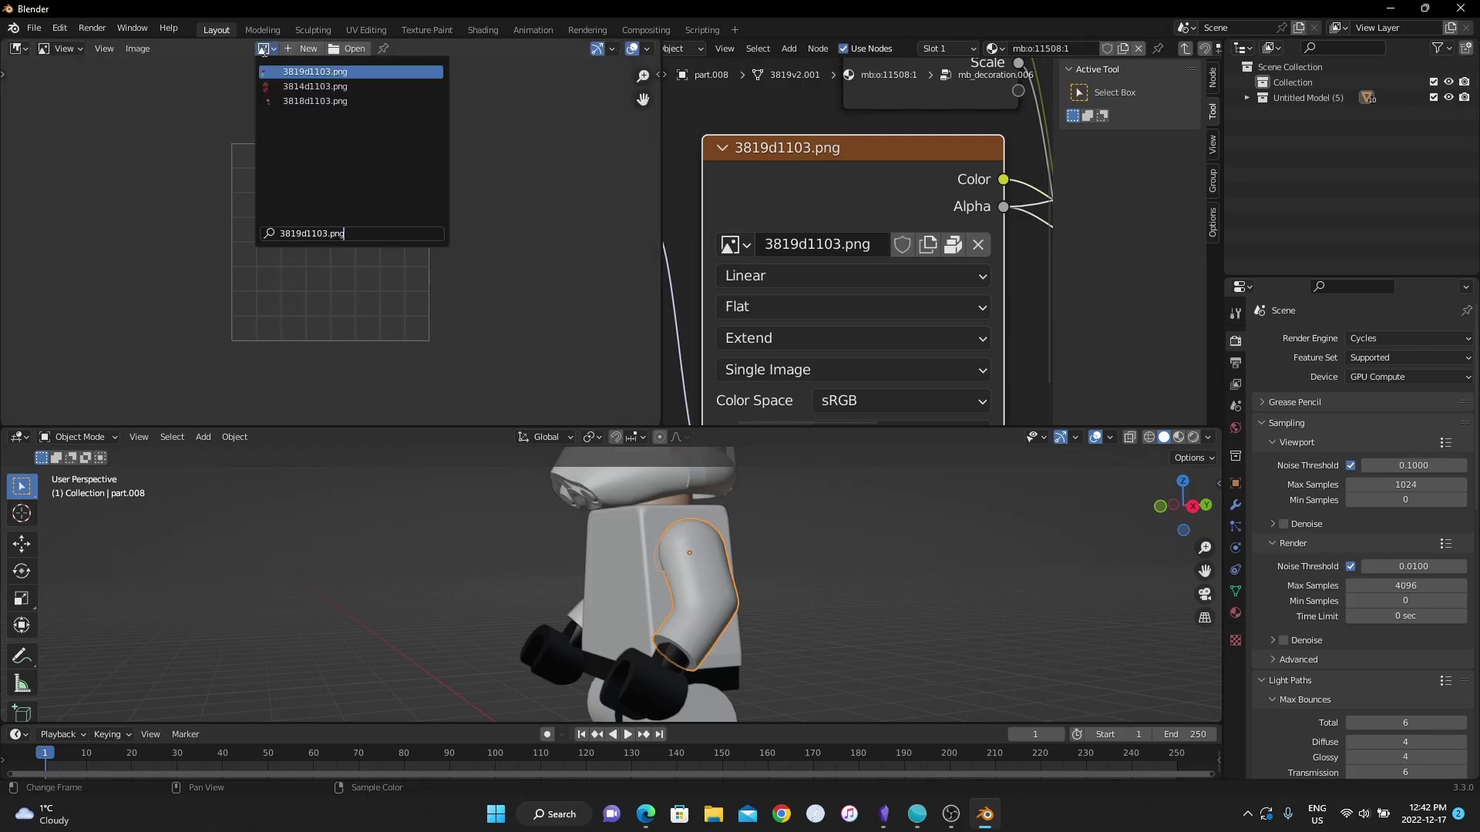
key("Return")
scroll(345, 302, "down", 2)
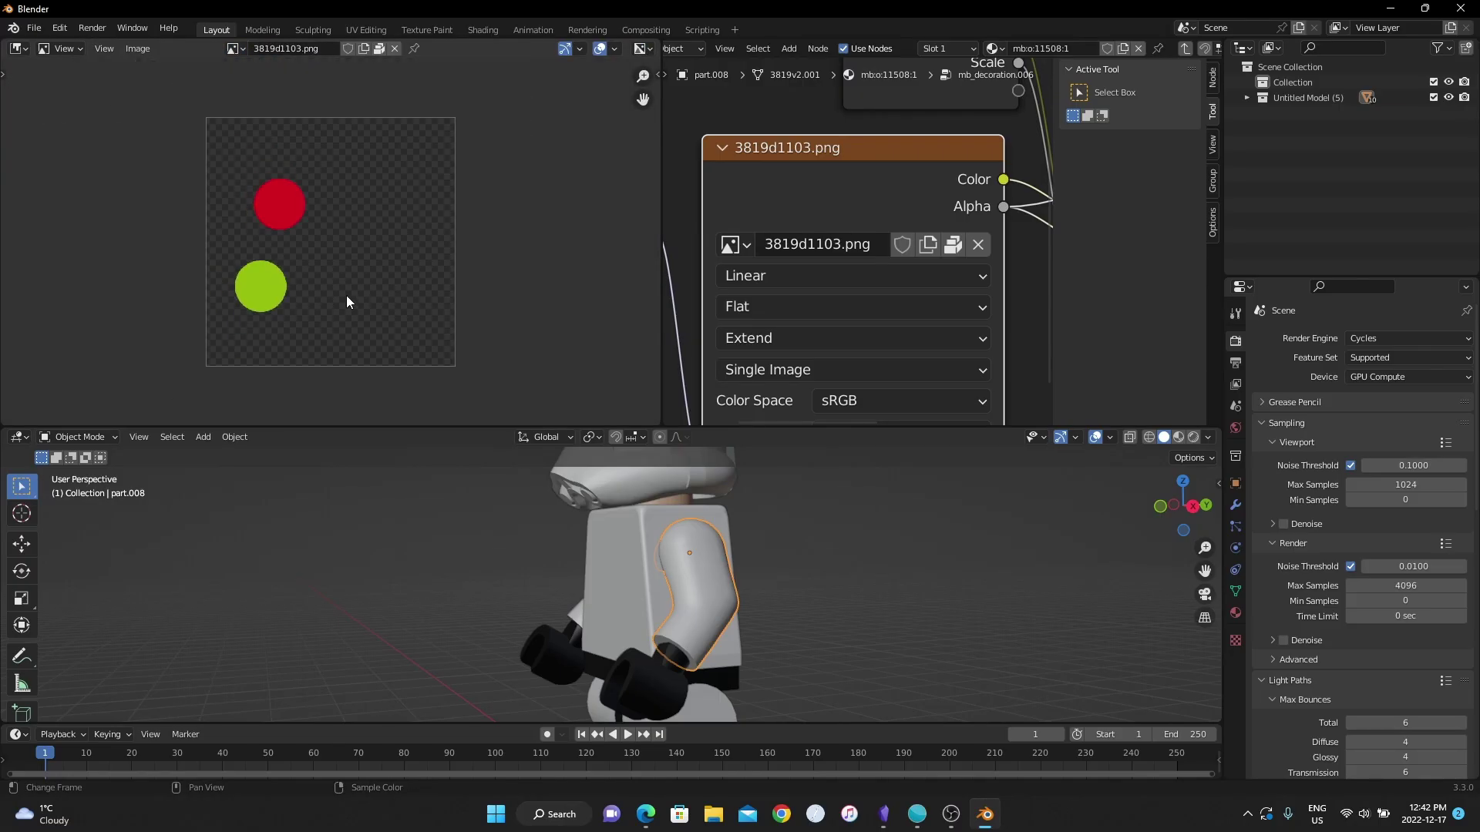
left_click(1178, 437)
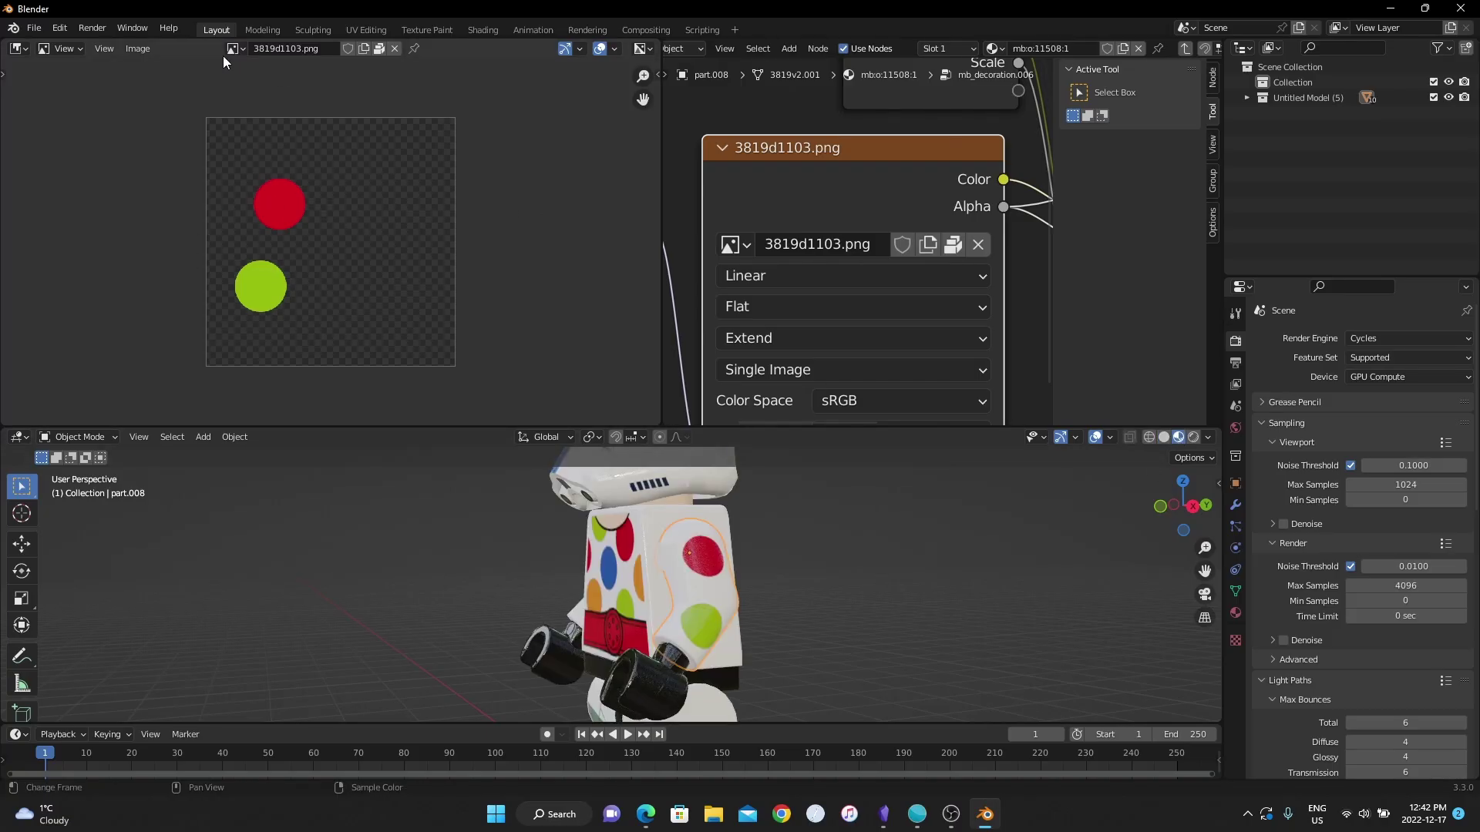
Save the arm decal image as LeftArm.png in the Tutorial Series 2022 Textures folder.
left_click(151, 49)
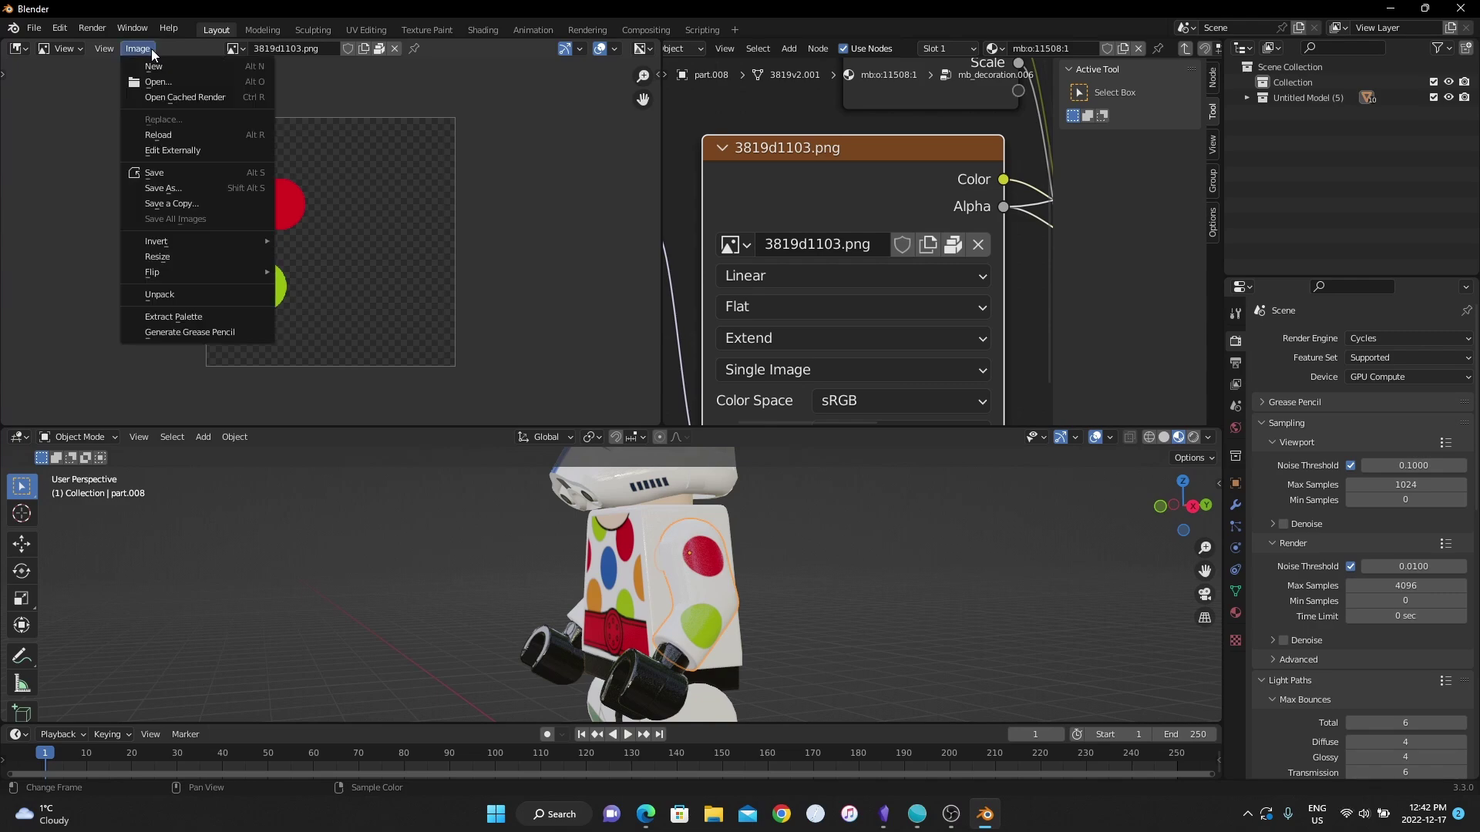
left_click(173, 190)
left_click(239, 562)
left_click(457, 210)
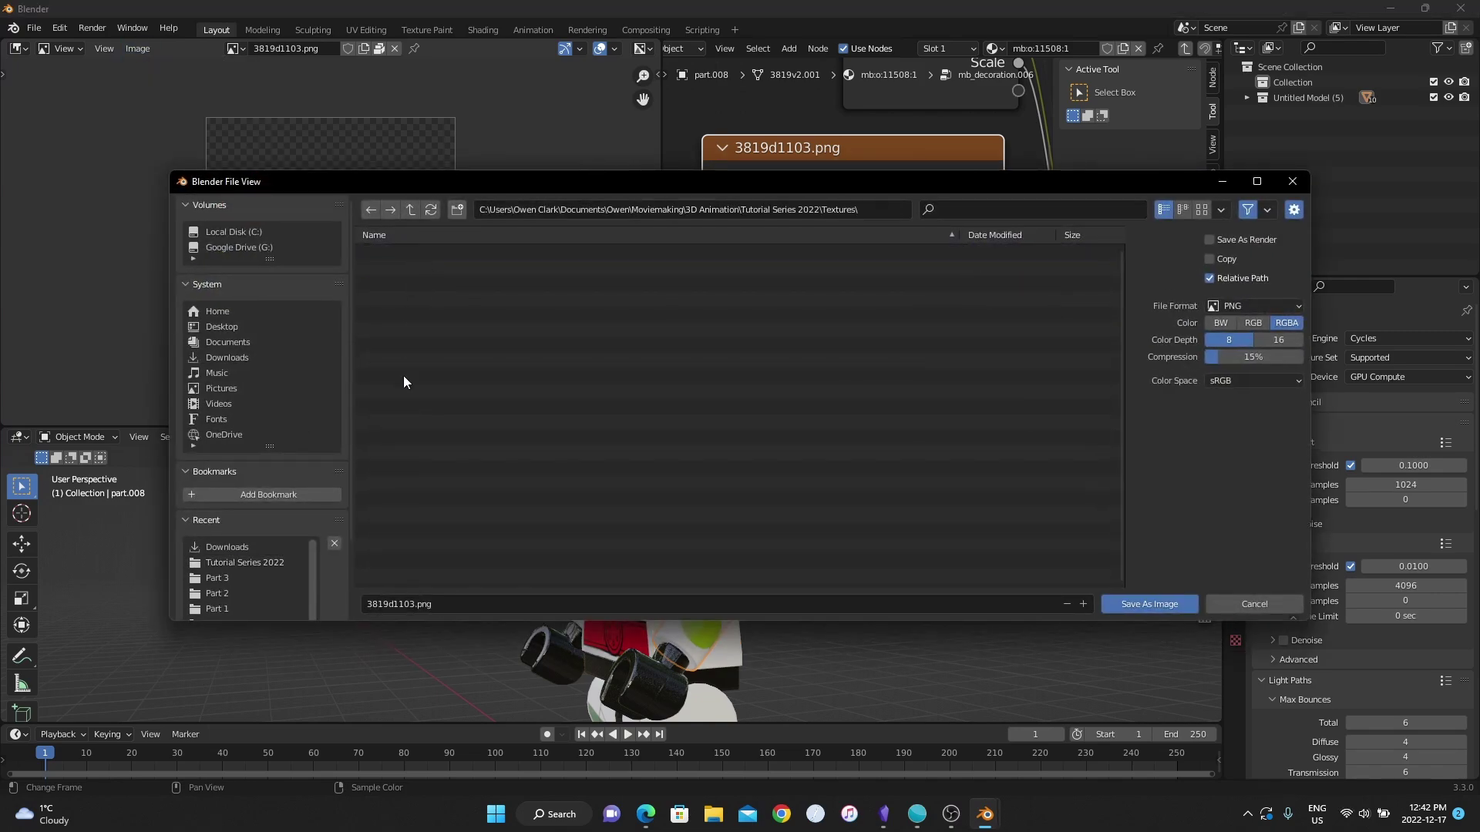
left_click(395, 604)
left_click(393, 605)
left_click_drag(414, 603, 366, 595)
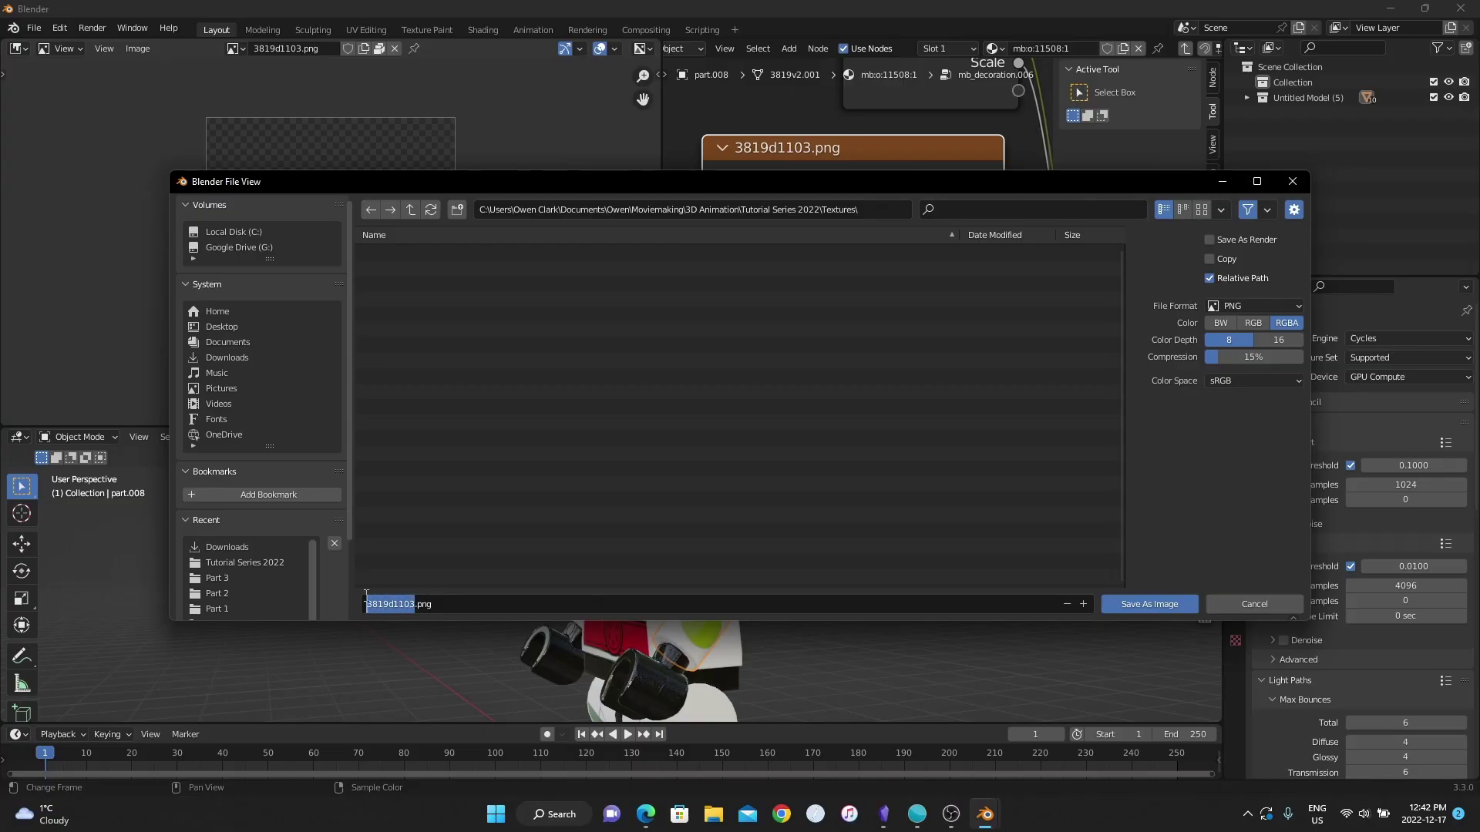
type("1")
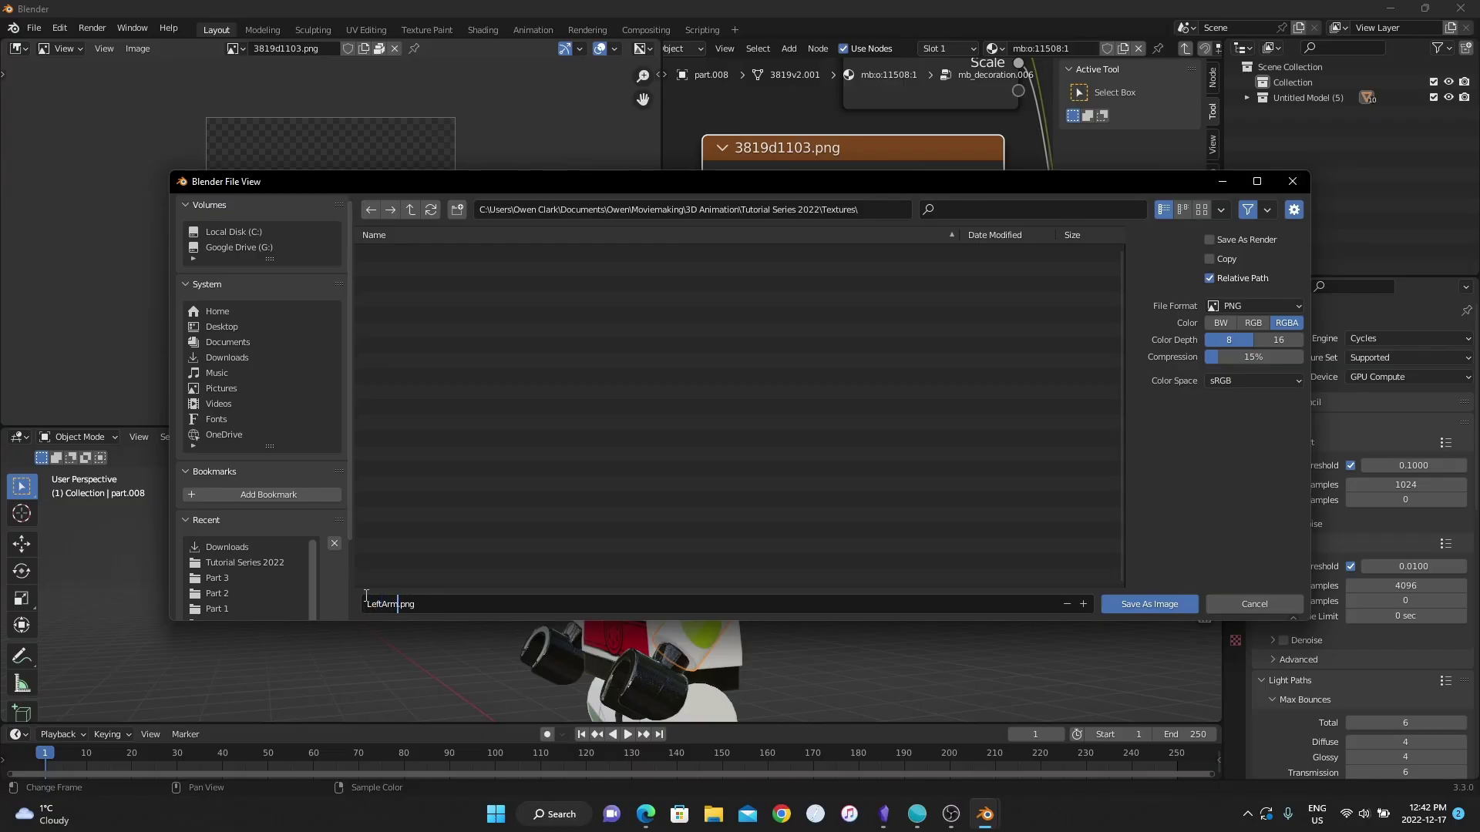
left_click(1150, 603)
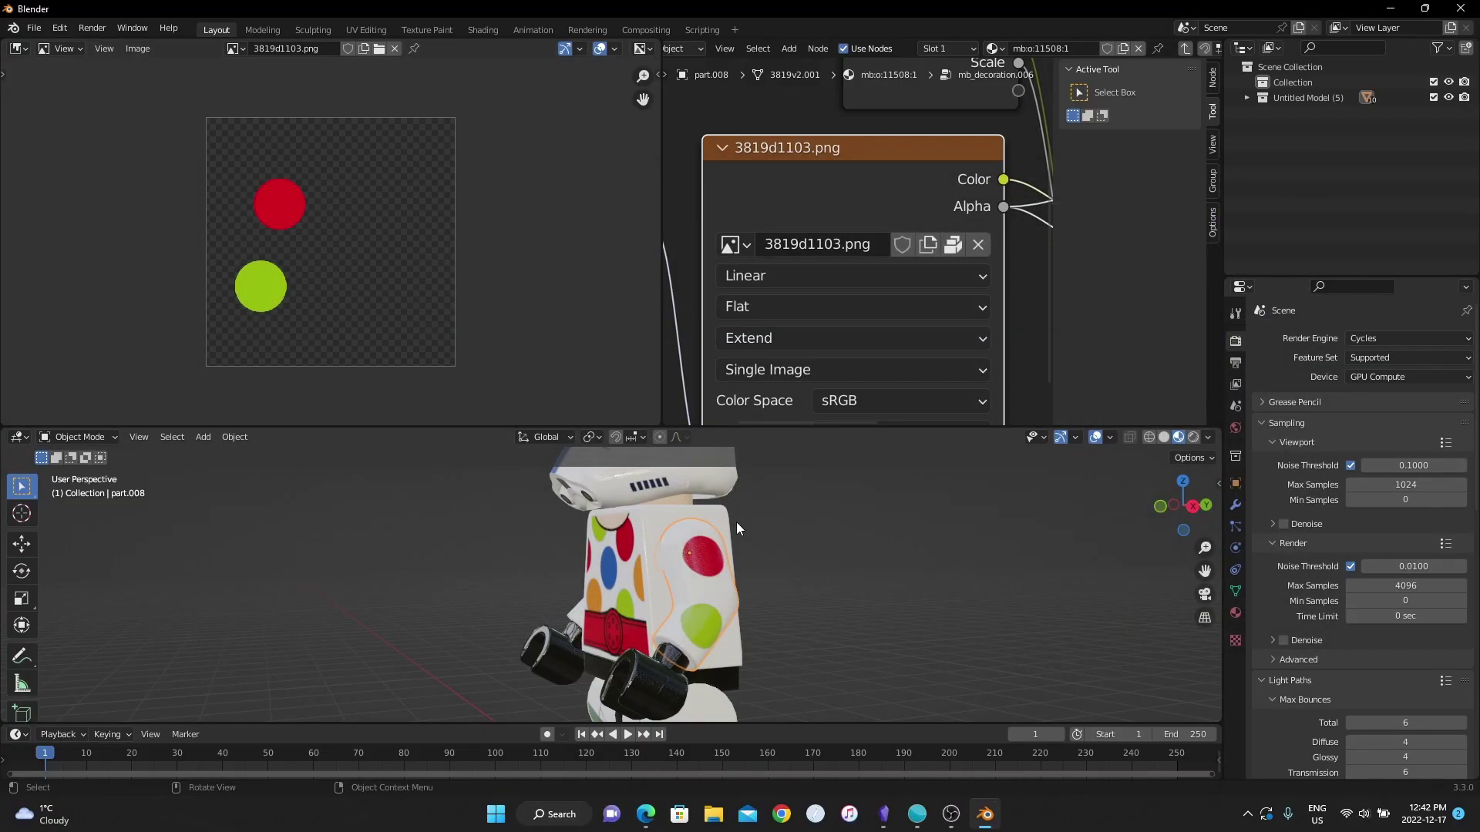
Select the left arm and save its decal, then select another part to show its decal.
middle_click_drag(606, 571, 528, 575)
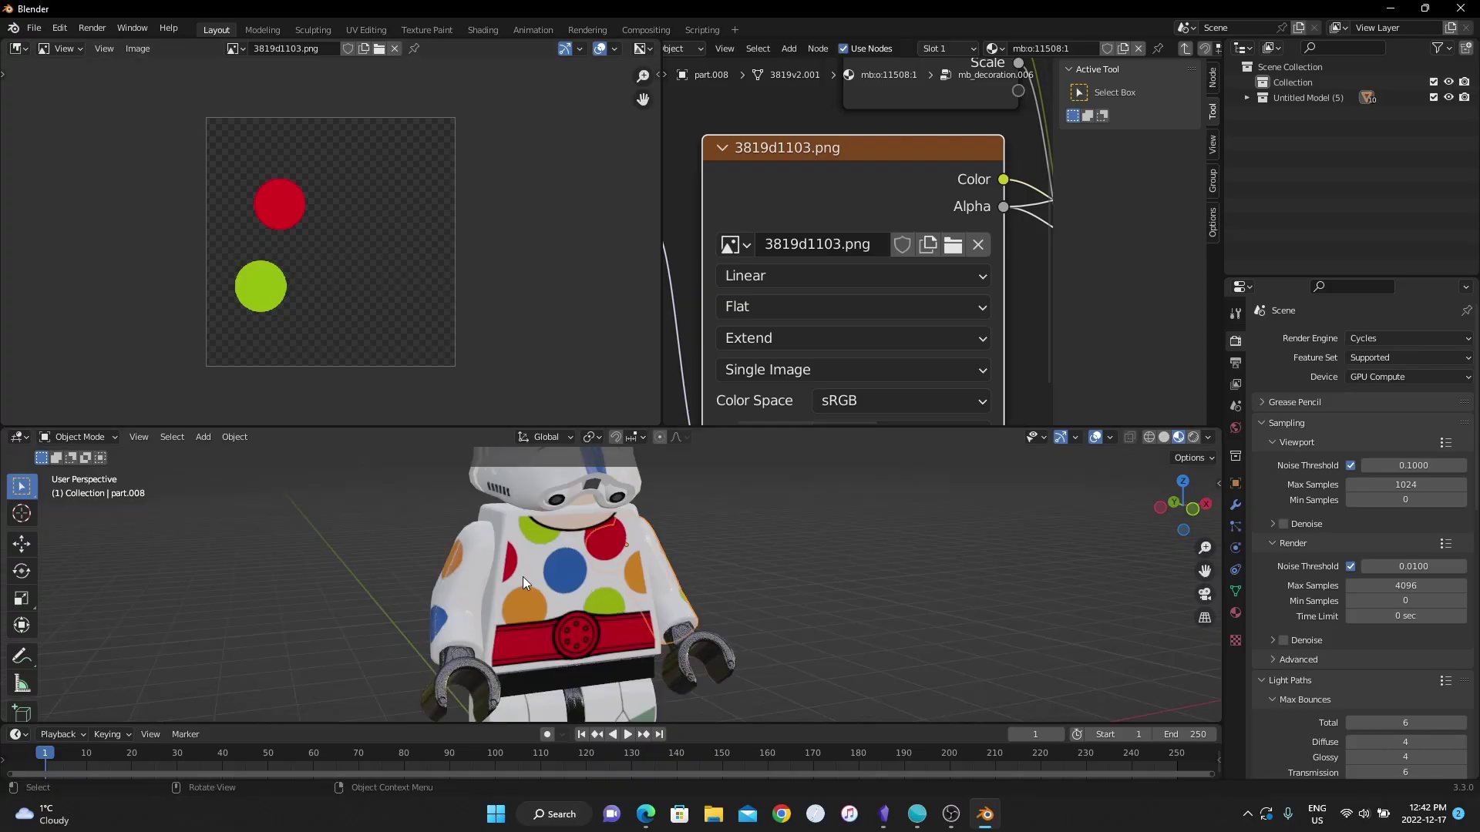
left_click(452, 555)
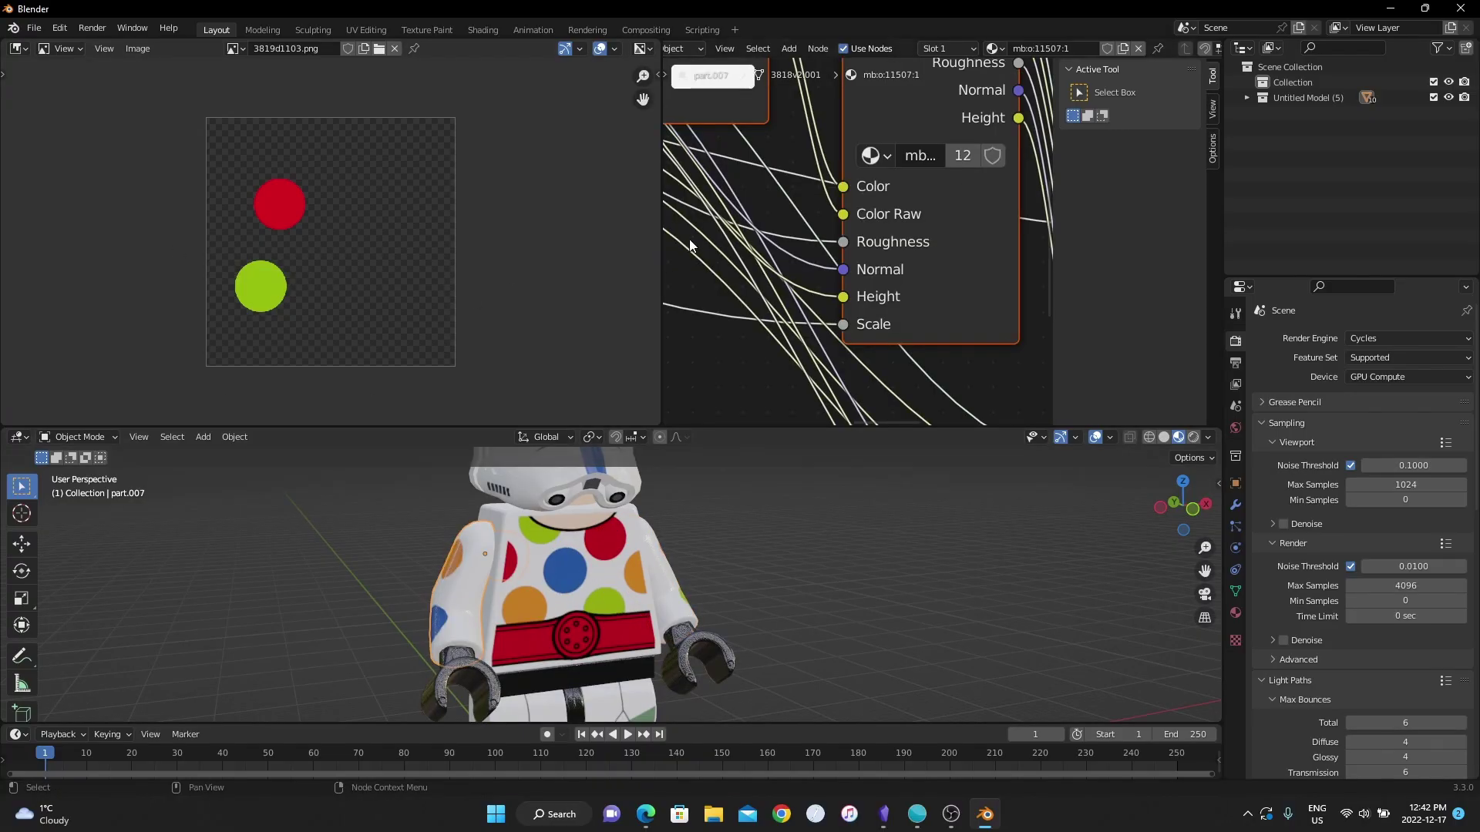
left_click(131, 51)
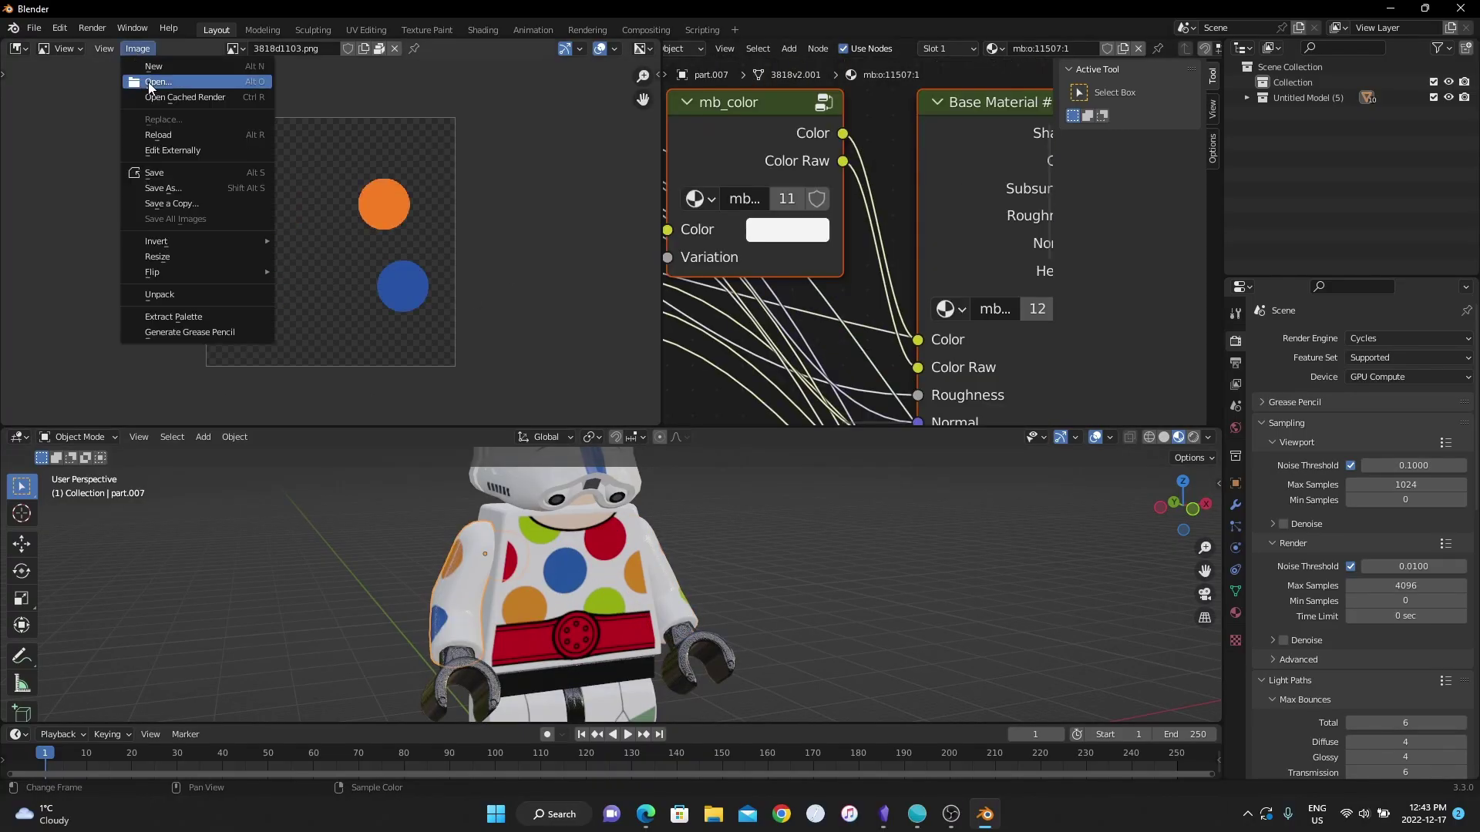
left_click(186, 193)
left_click(556, 481)
left_click(552, 452)
scroll(552, 451, "down", 3)
middle_click_drag(552, 452, 614, 571)
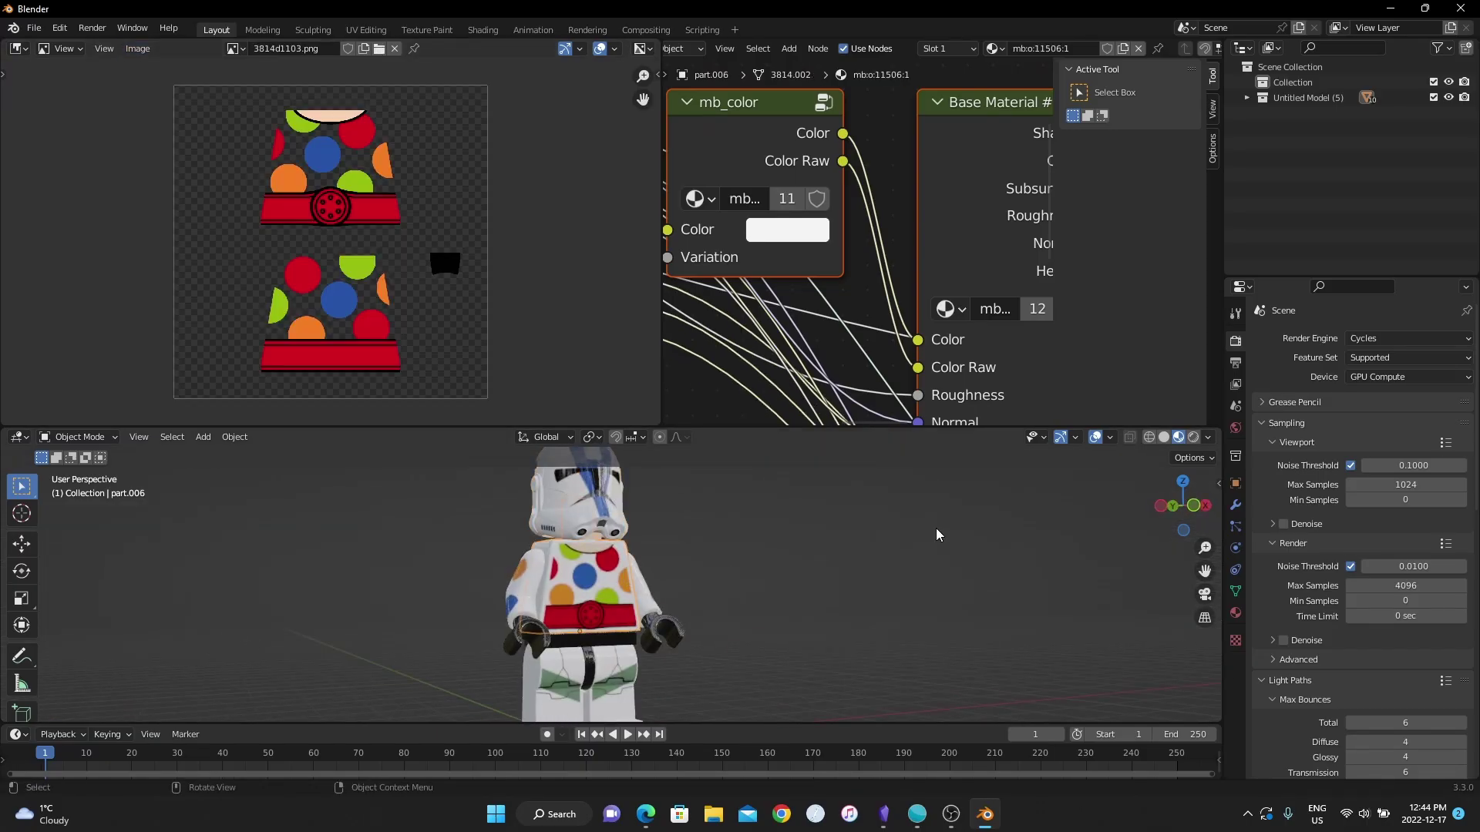
Launch Adobe Photoshop 2022 from Windows search.
left_click(538, 815)
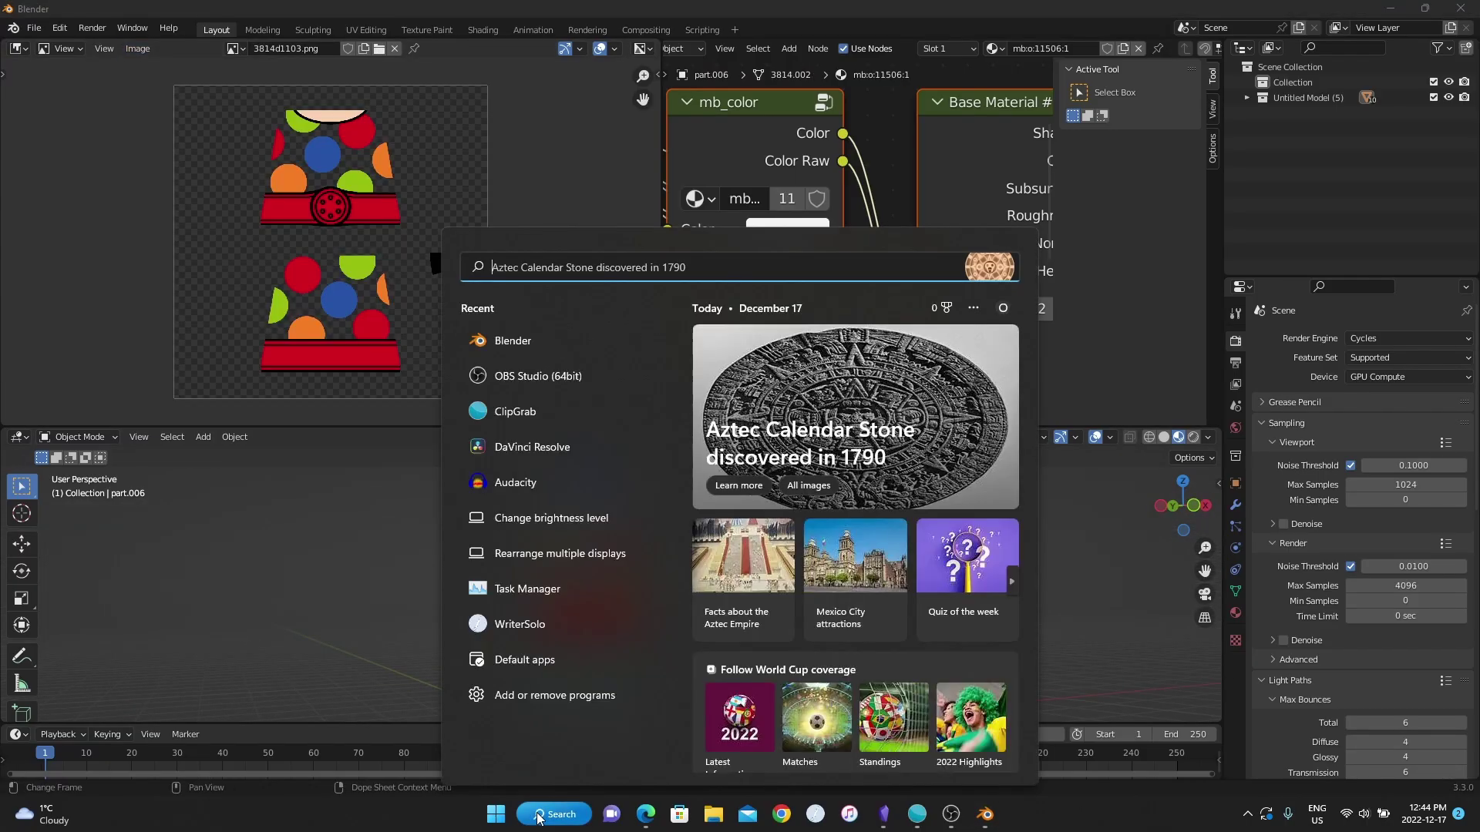
type("pho")
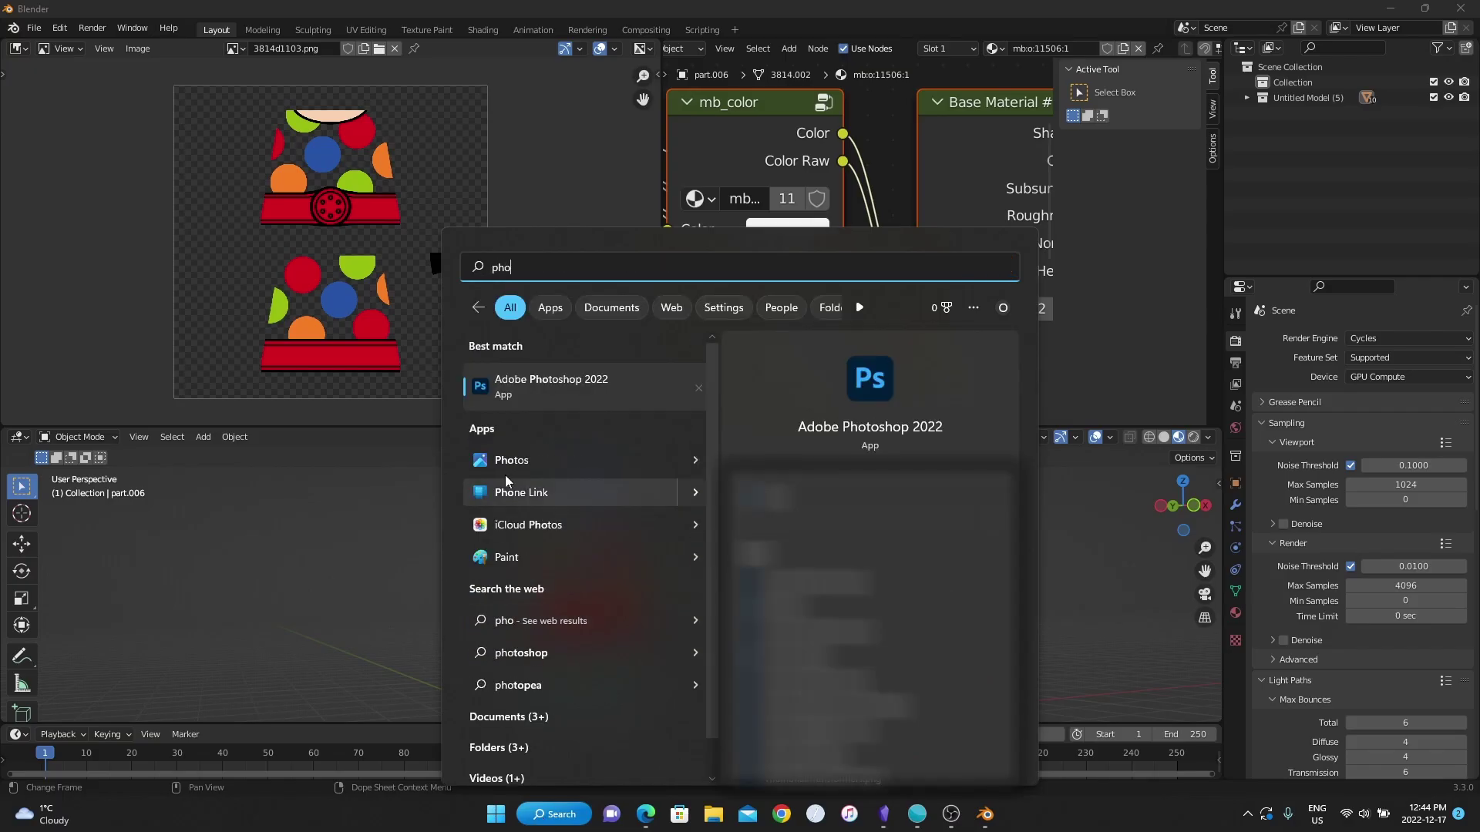
left_click(523, 386)
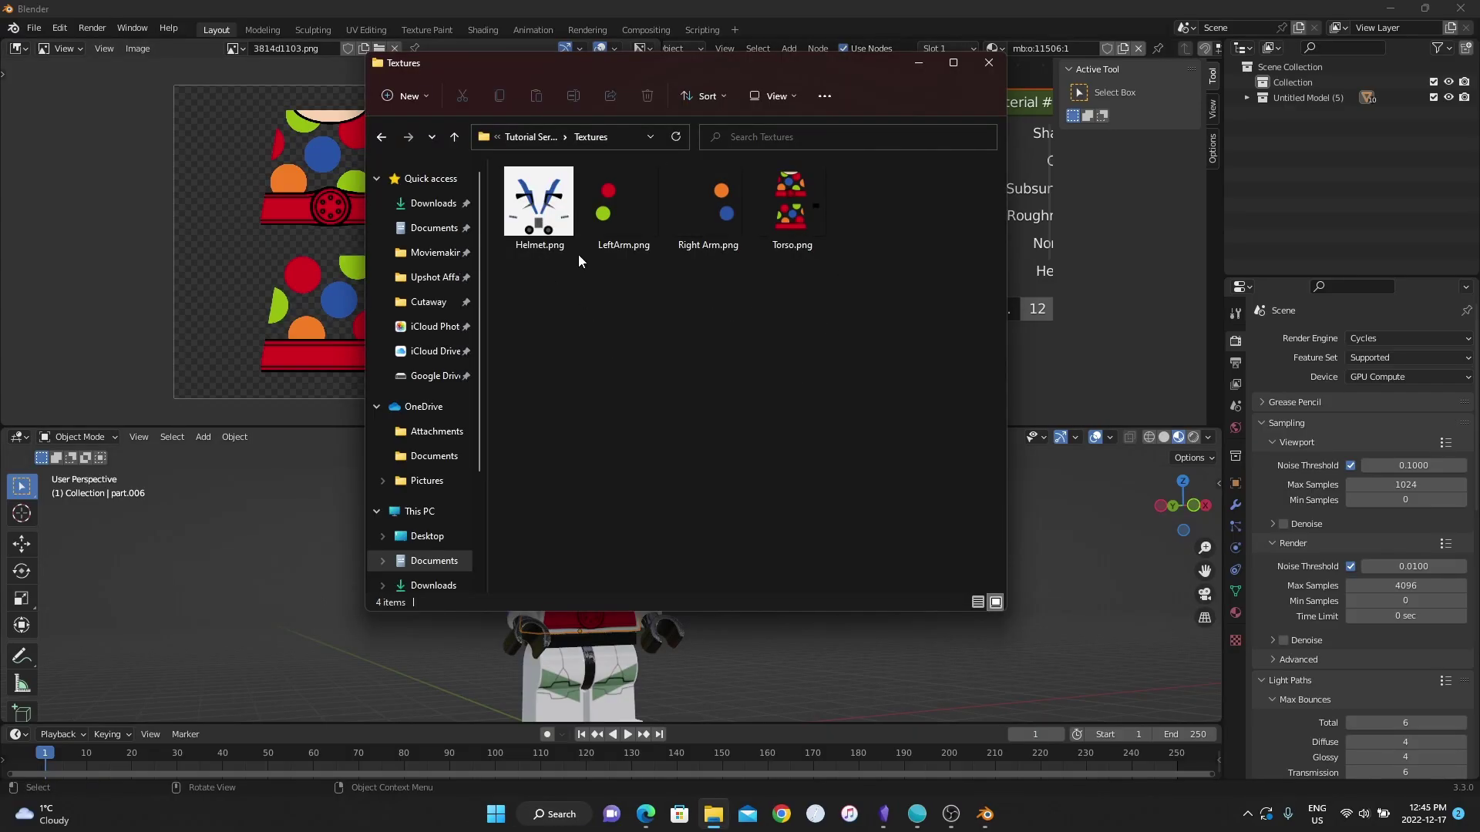
Open Helmet.png from the Textures folder with Adobe Photoshop 2022.
left_click(564, 218)
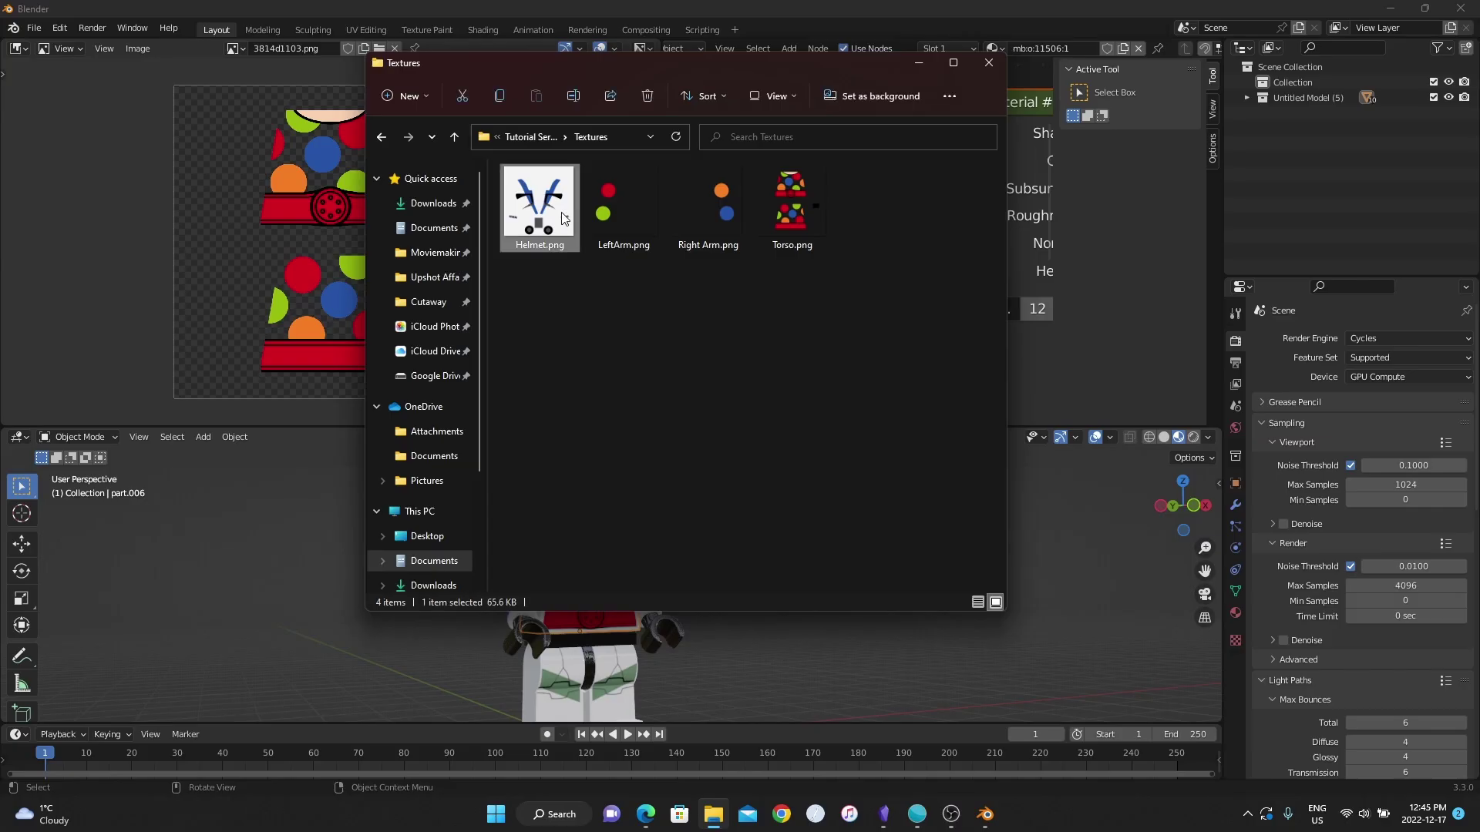
right_click(564, 218)
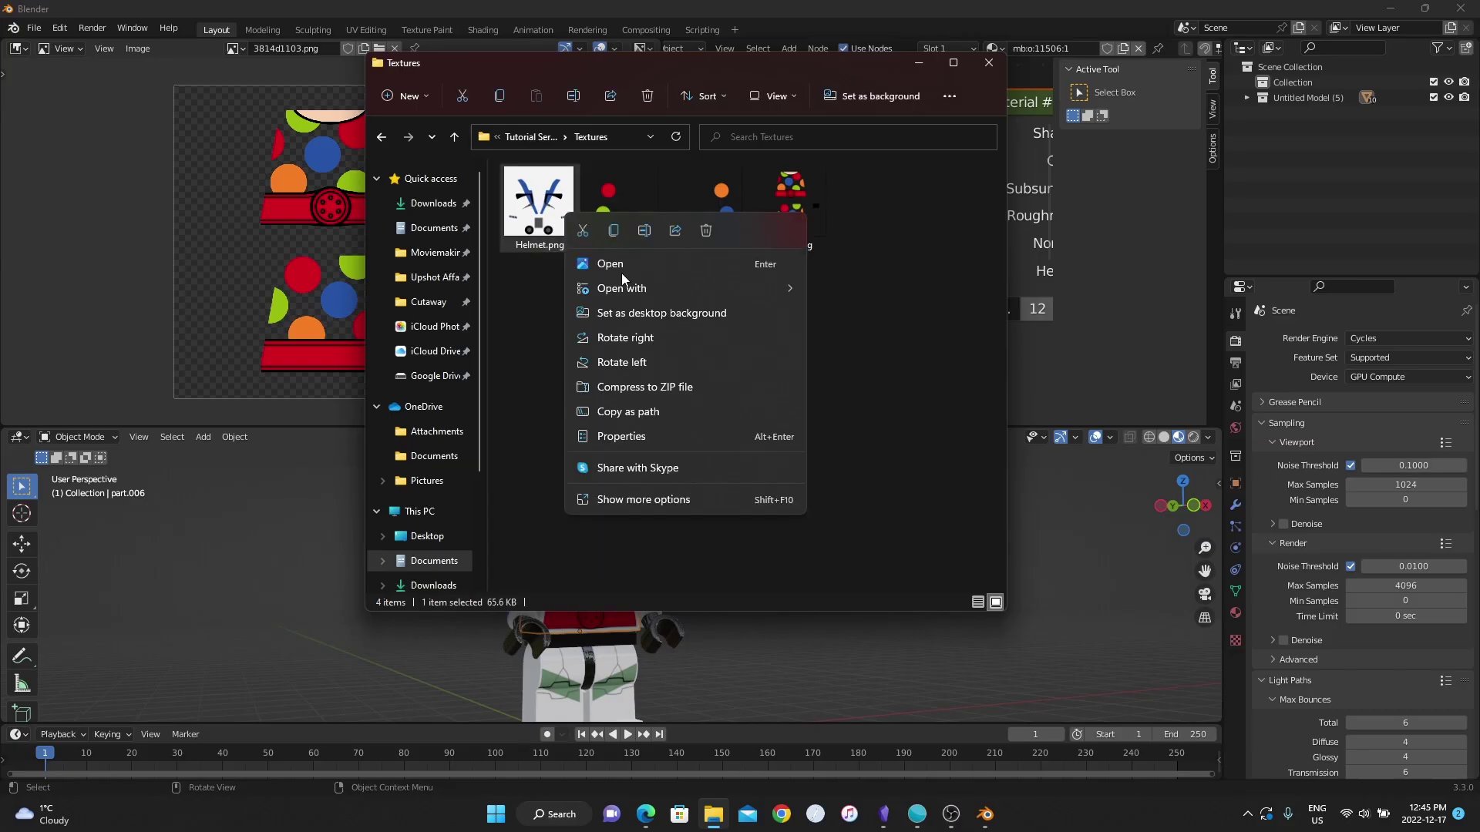
mouse_move(665, 294)
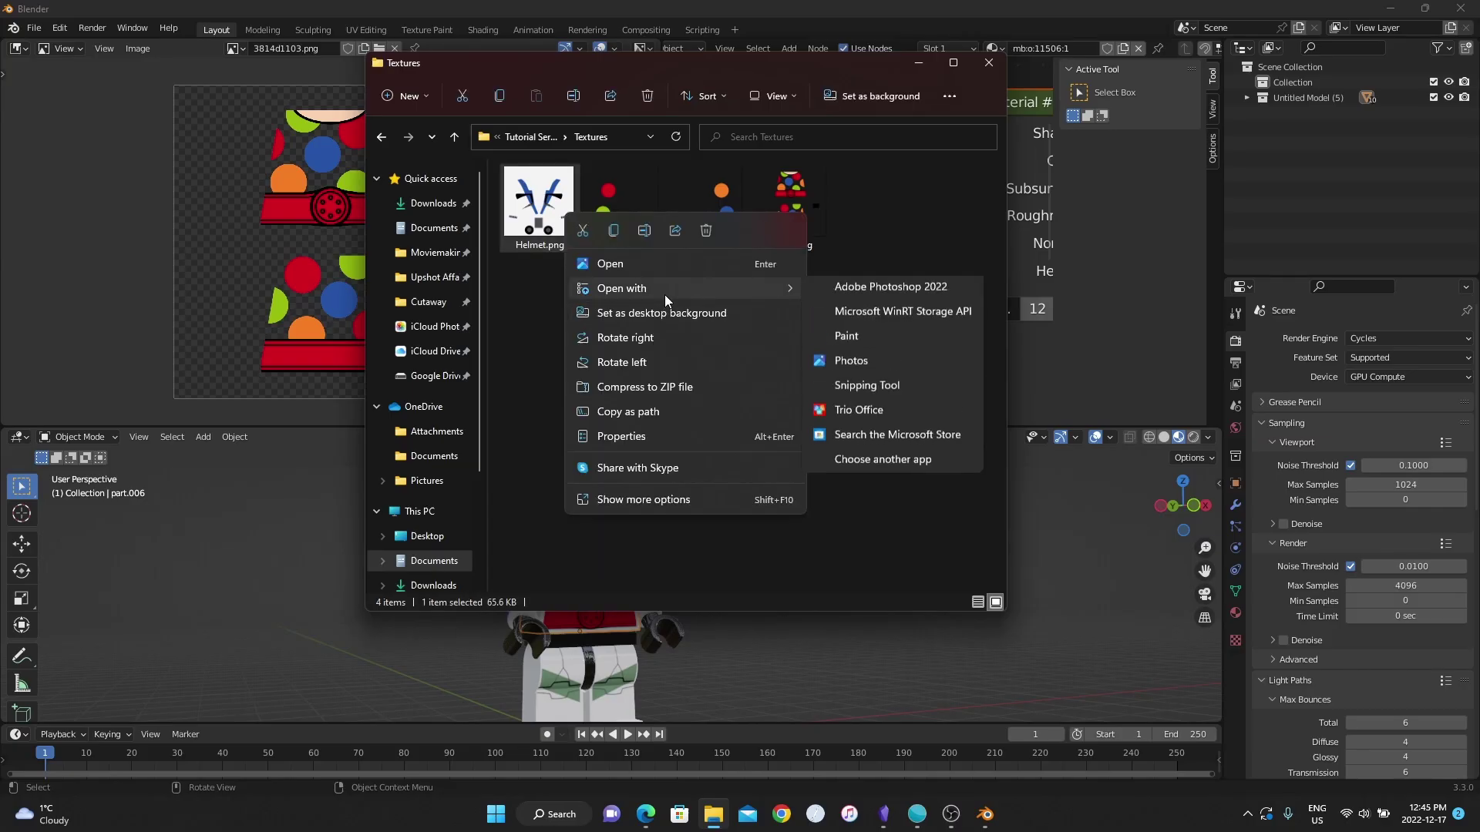
left_click(848, 290)
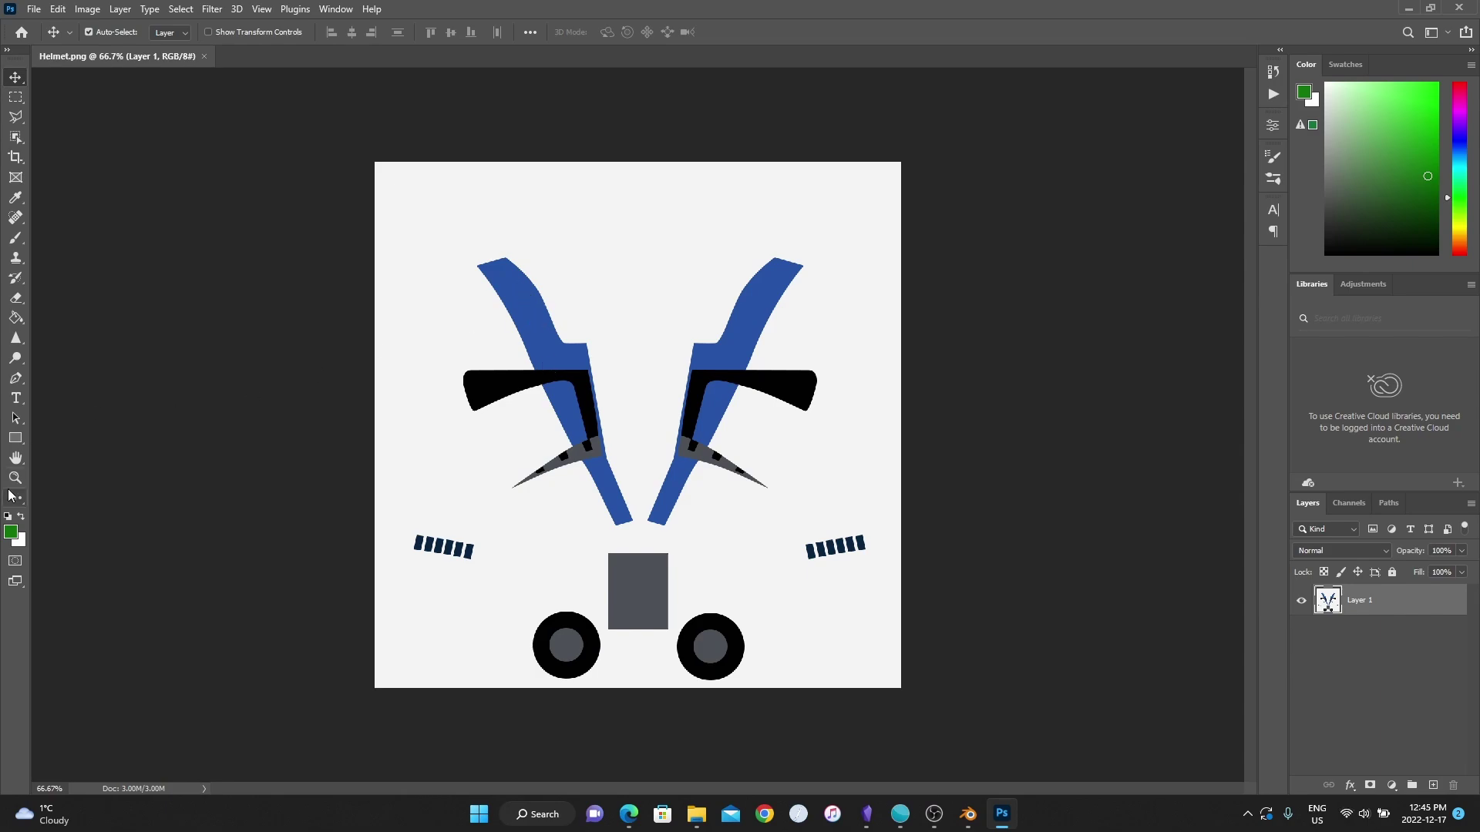
Set the foreground colour to a dark green (#0d5909).
left_click(12, 533)
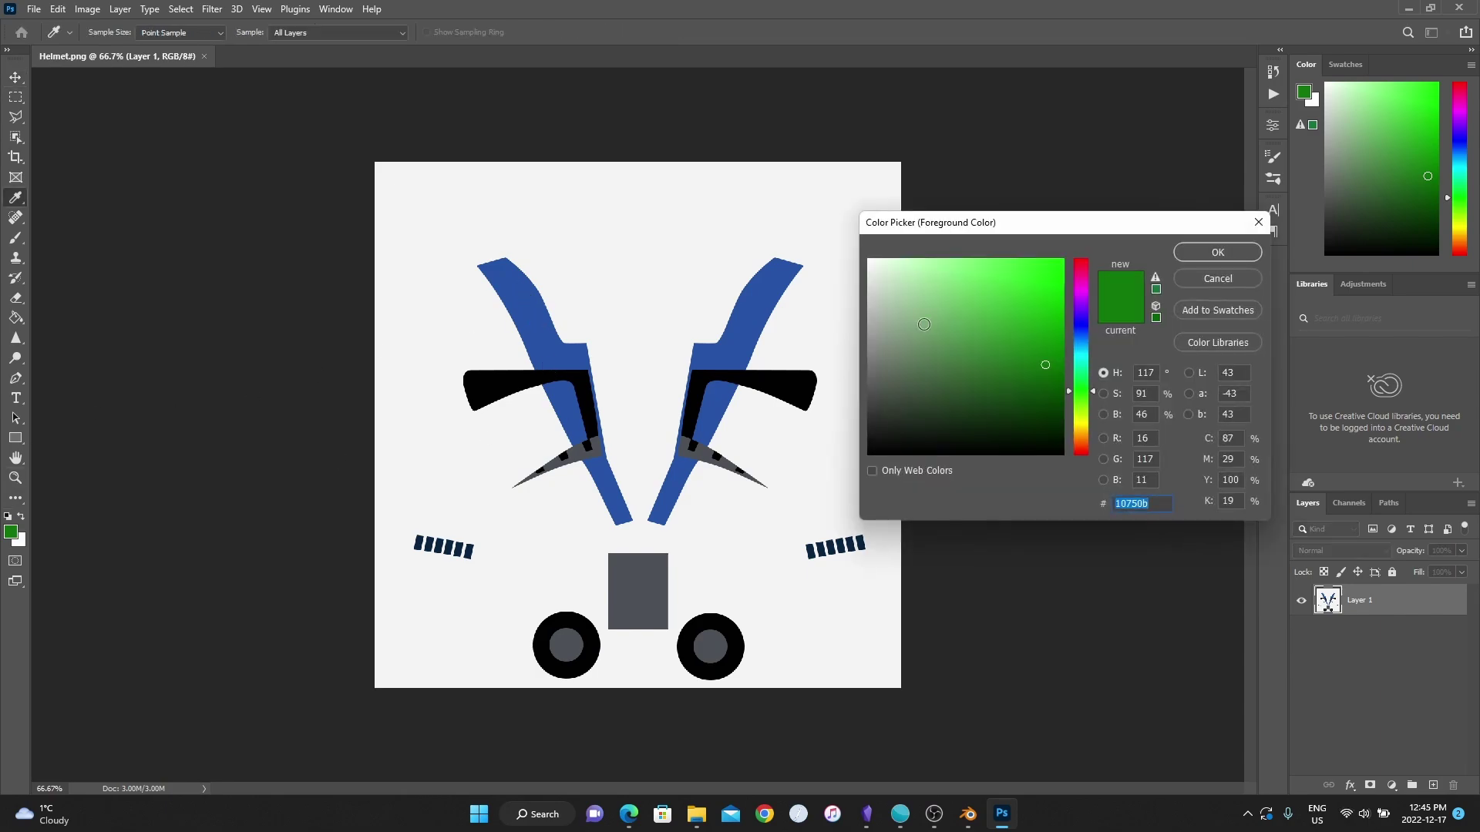
left_click(1047, 381)
left_click(1043, 387)
left_click(1195, 256)
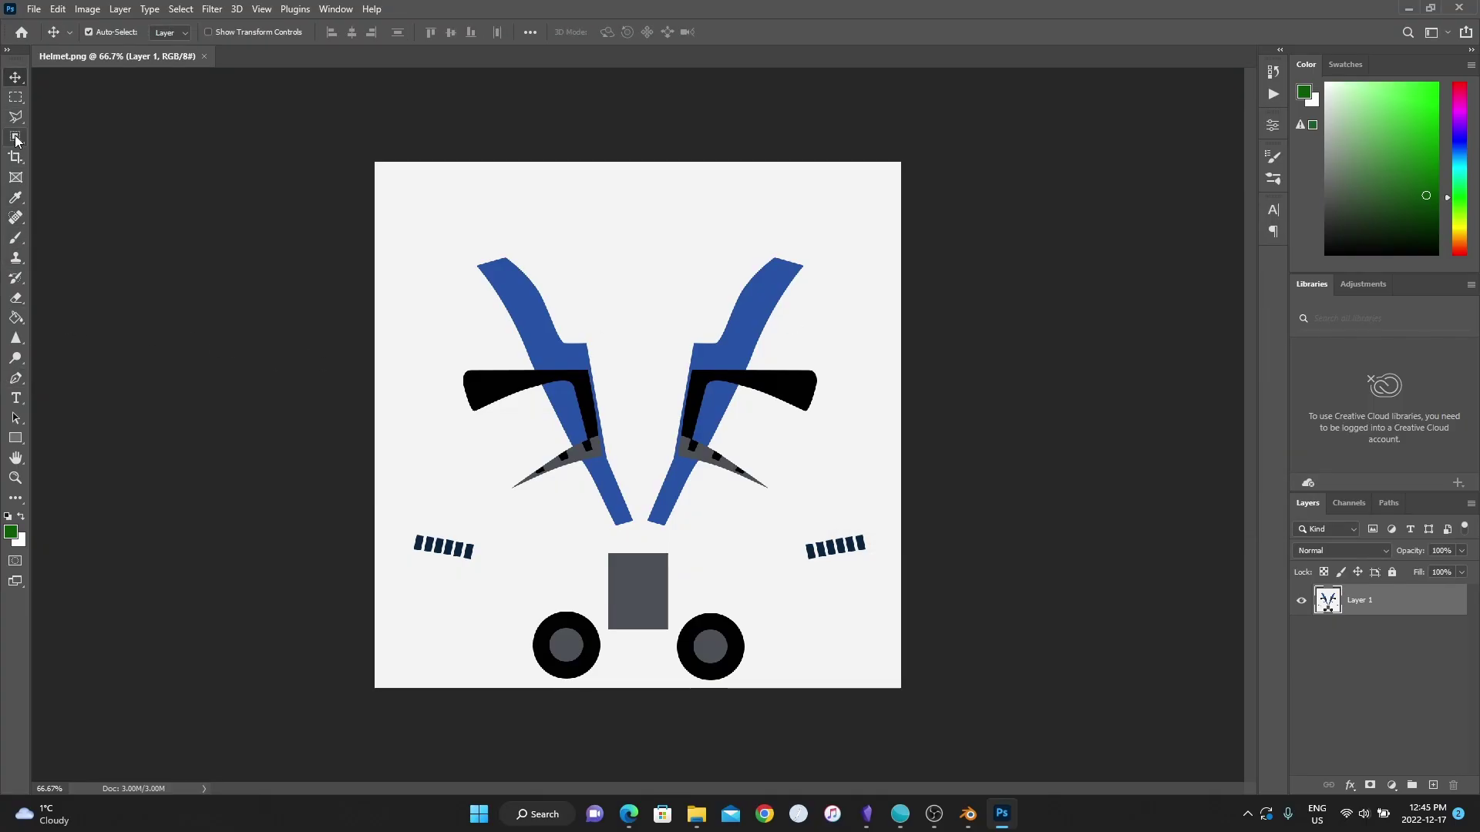
Fill the left and right blue helmet stripes with the green using the Paint Bucket.
left_click(15, 317)
left_click(525, 308)
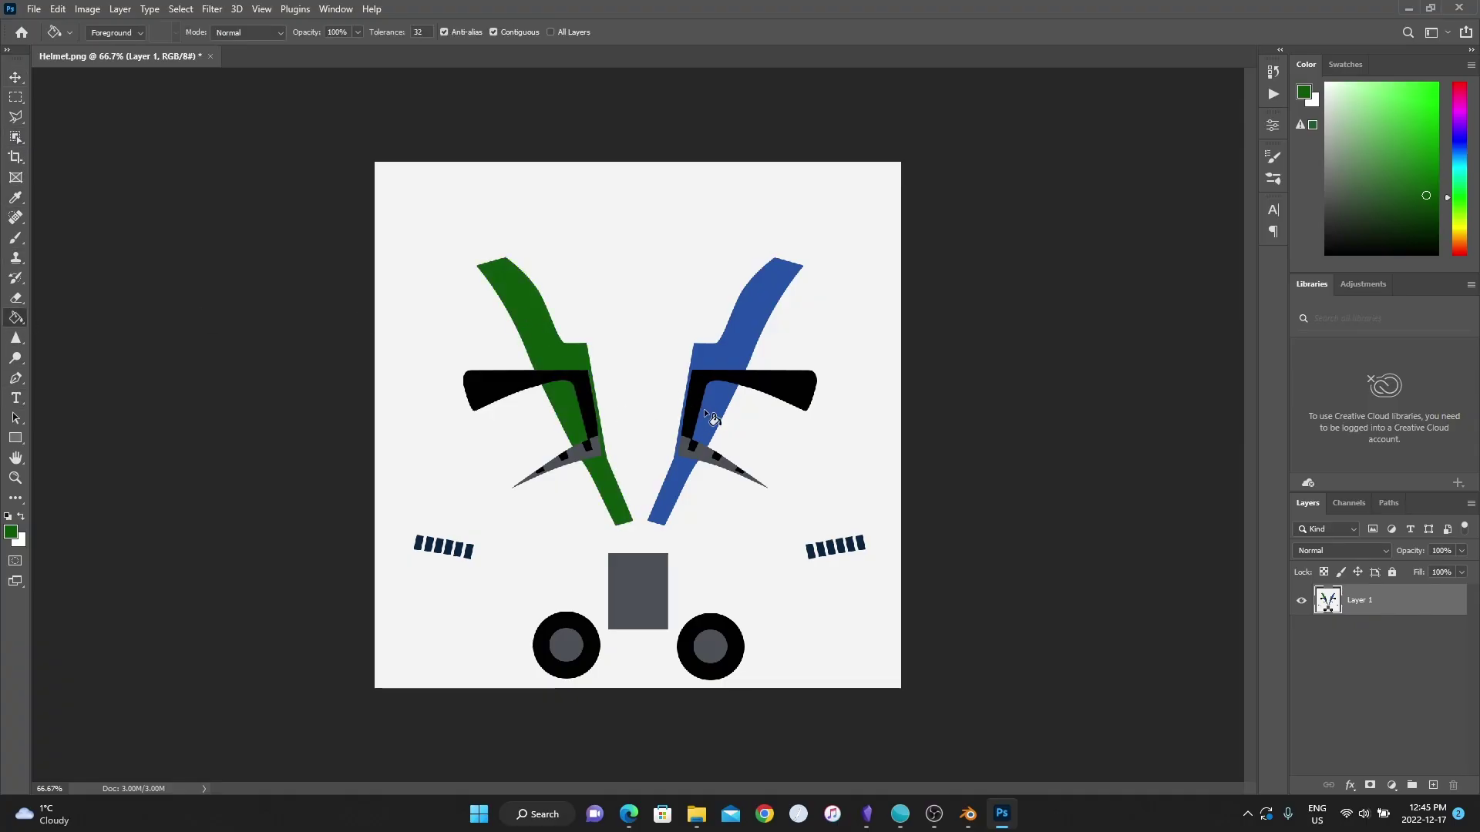
left_click(686, 456)
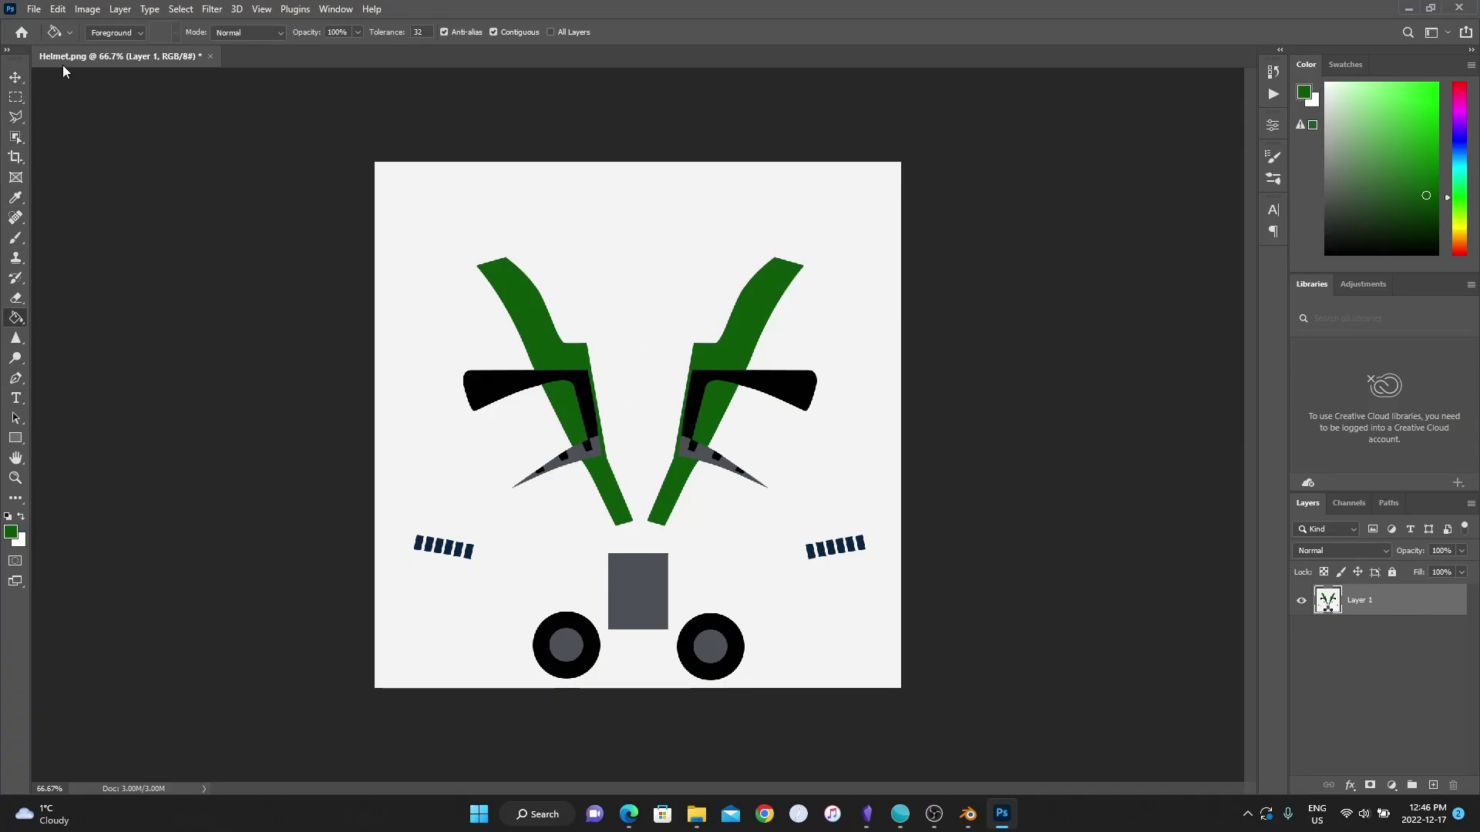
Quick-export the green helmet decal from Photoshop as a PNG.
left_click(35, 8)
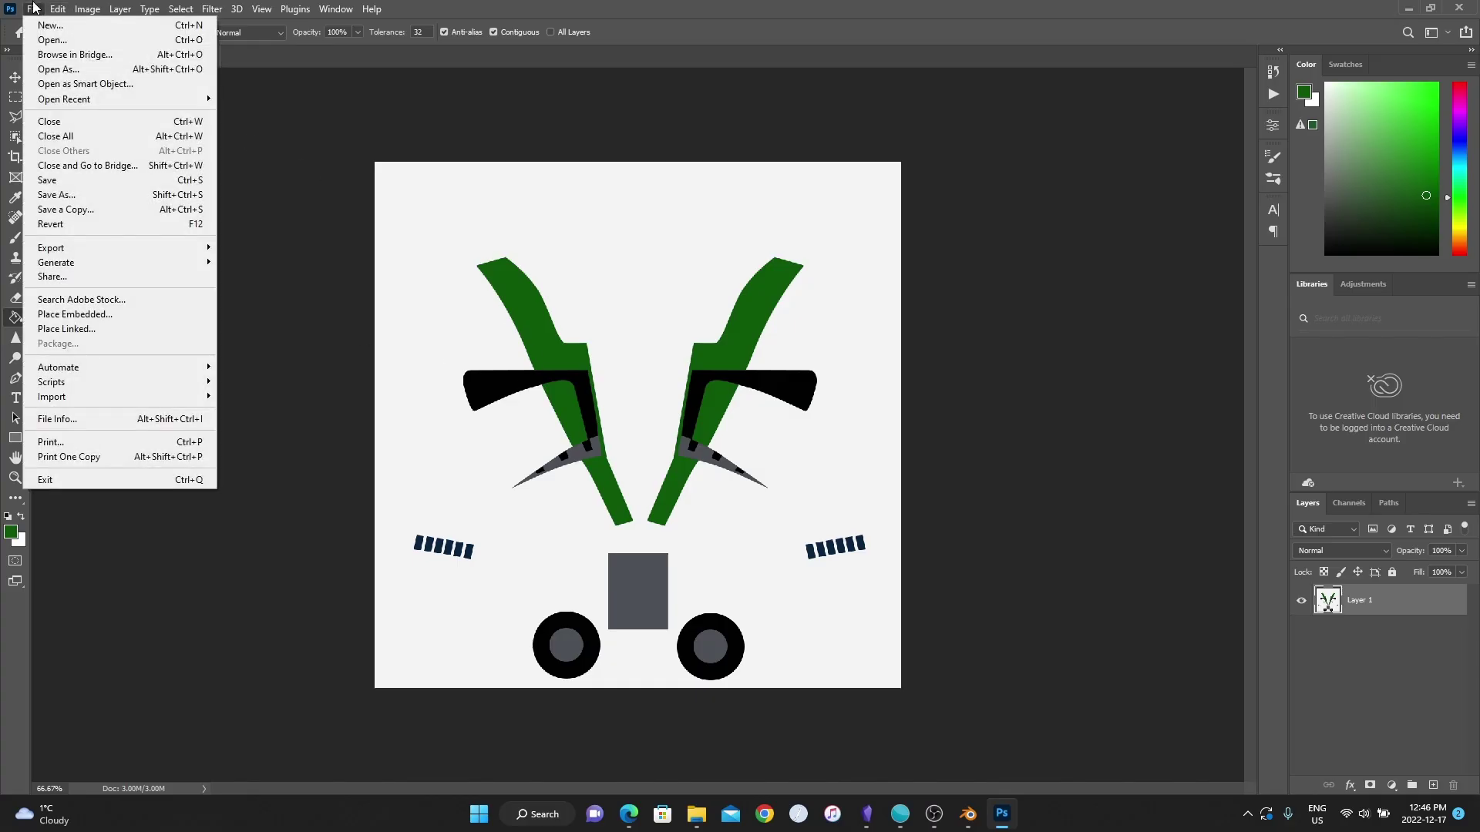
mouse_move(176, 255)
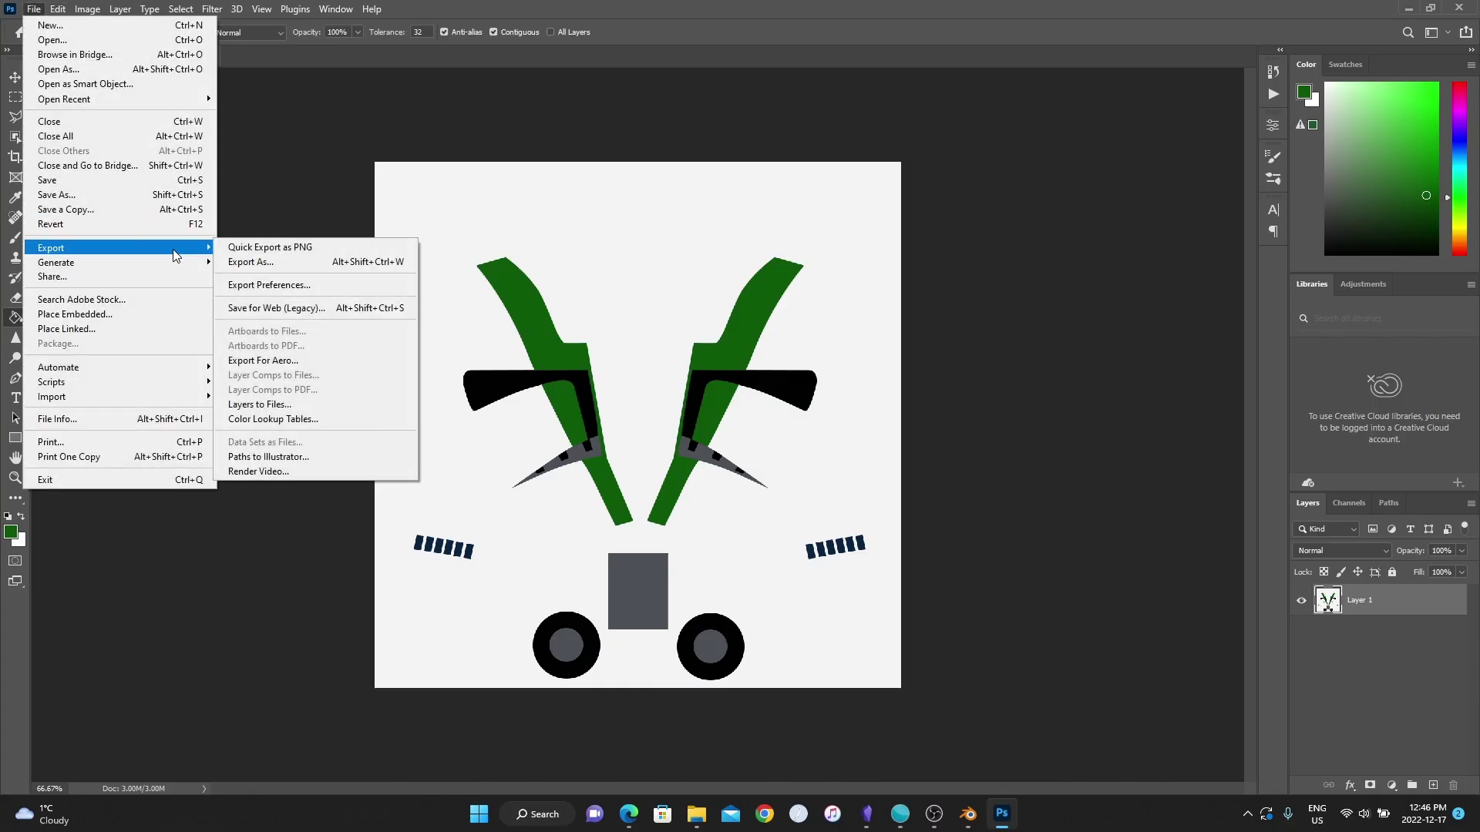
left_click(244, 248)
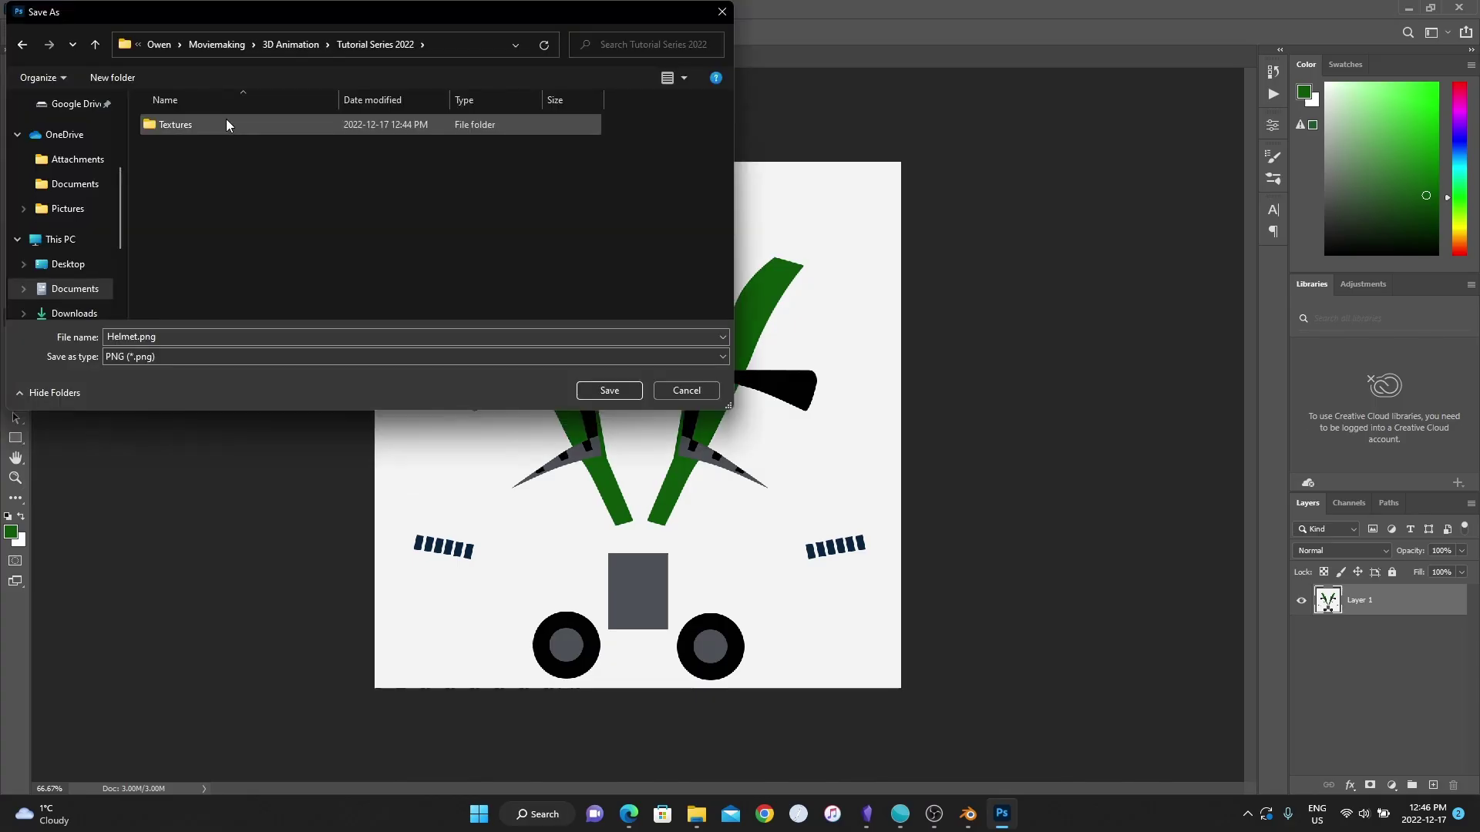
Create an EditedTextures folder inside Textures and save Helmet.png into it.
right_click(295, 237)
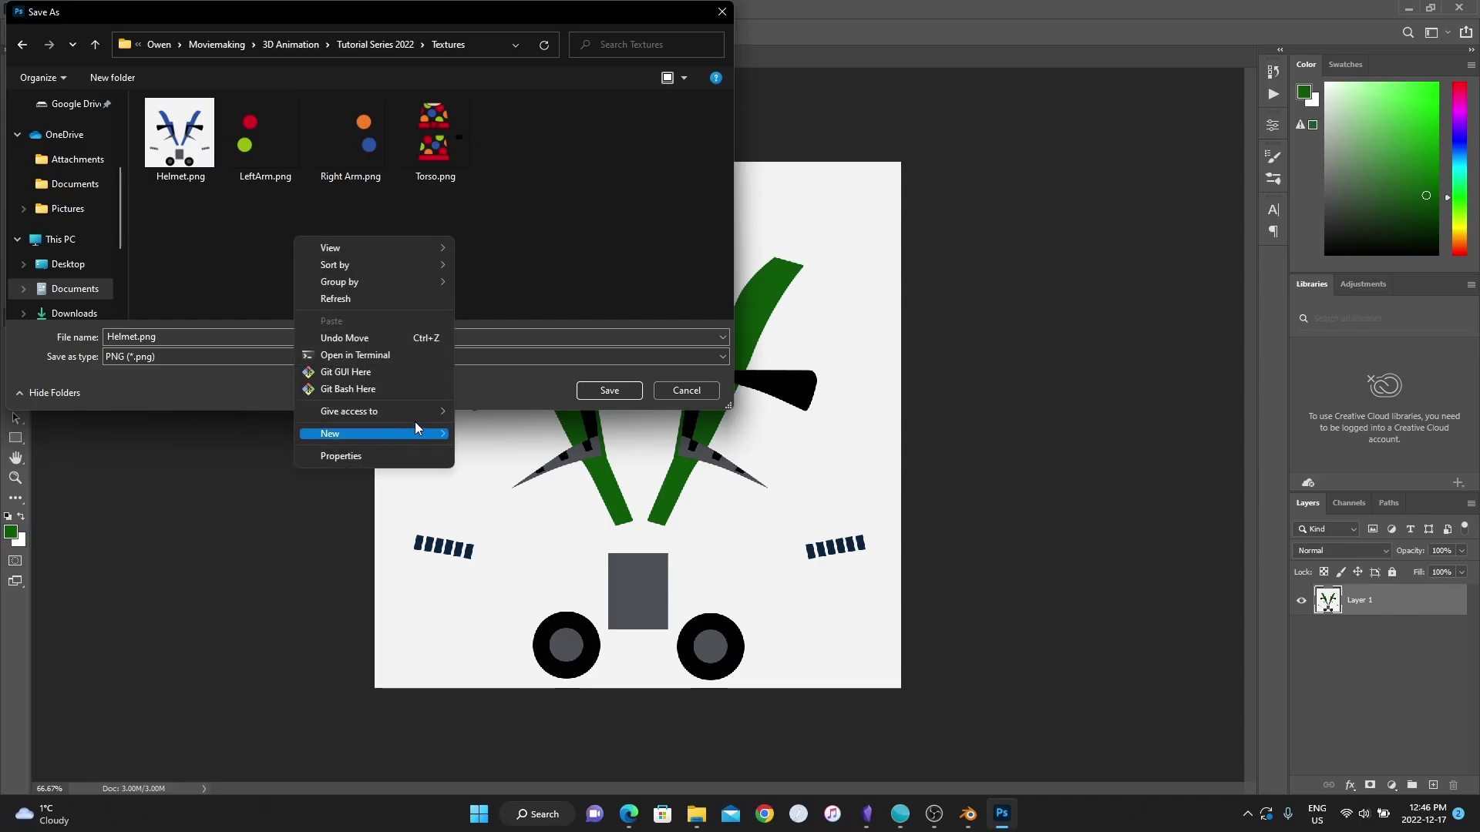
mouse_move(416, 433)
left_click(481, 436)
type("EEd")
type("tedTextures")
key("Return")
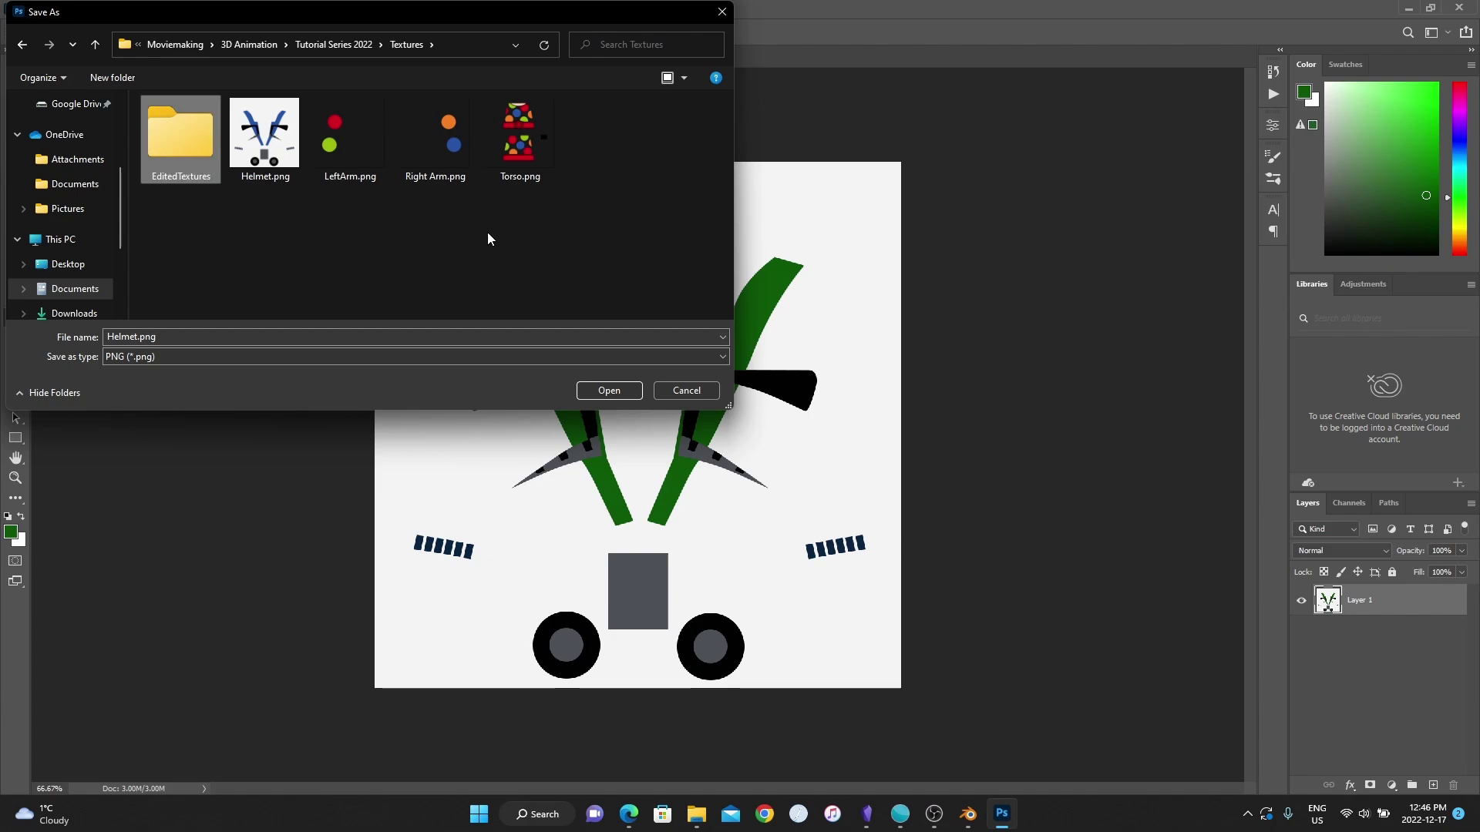
double_click(201, 145)
left_click(610, 391)
Open Torso.png in Photoshop from File Explorer, then try a green Paint Bucket fill and undo it.
left_click(695, 813)
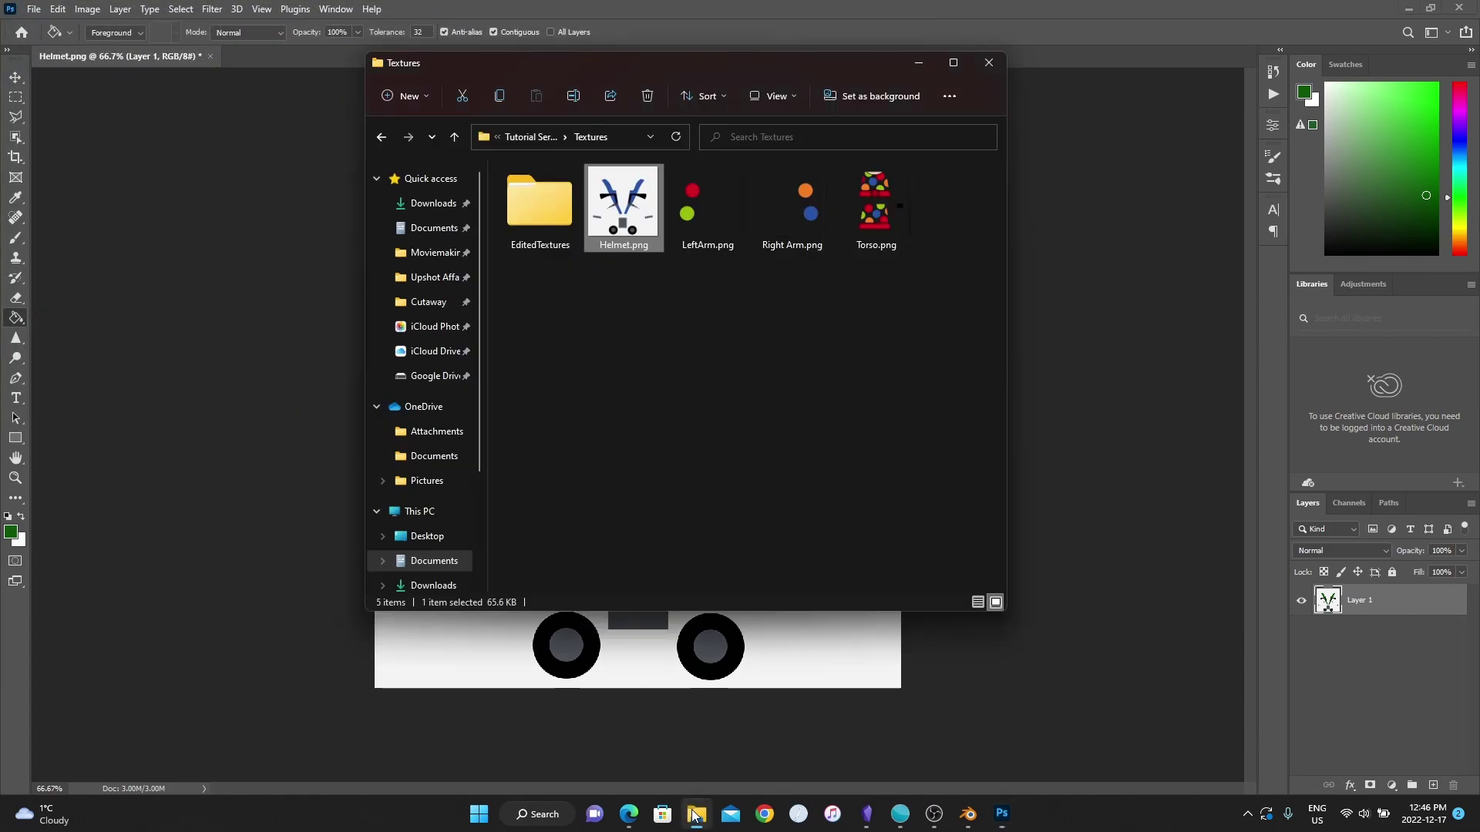
right_click(860, 202)
mouse_move(1002, 288)
left_click(1163, 294)
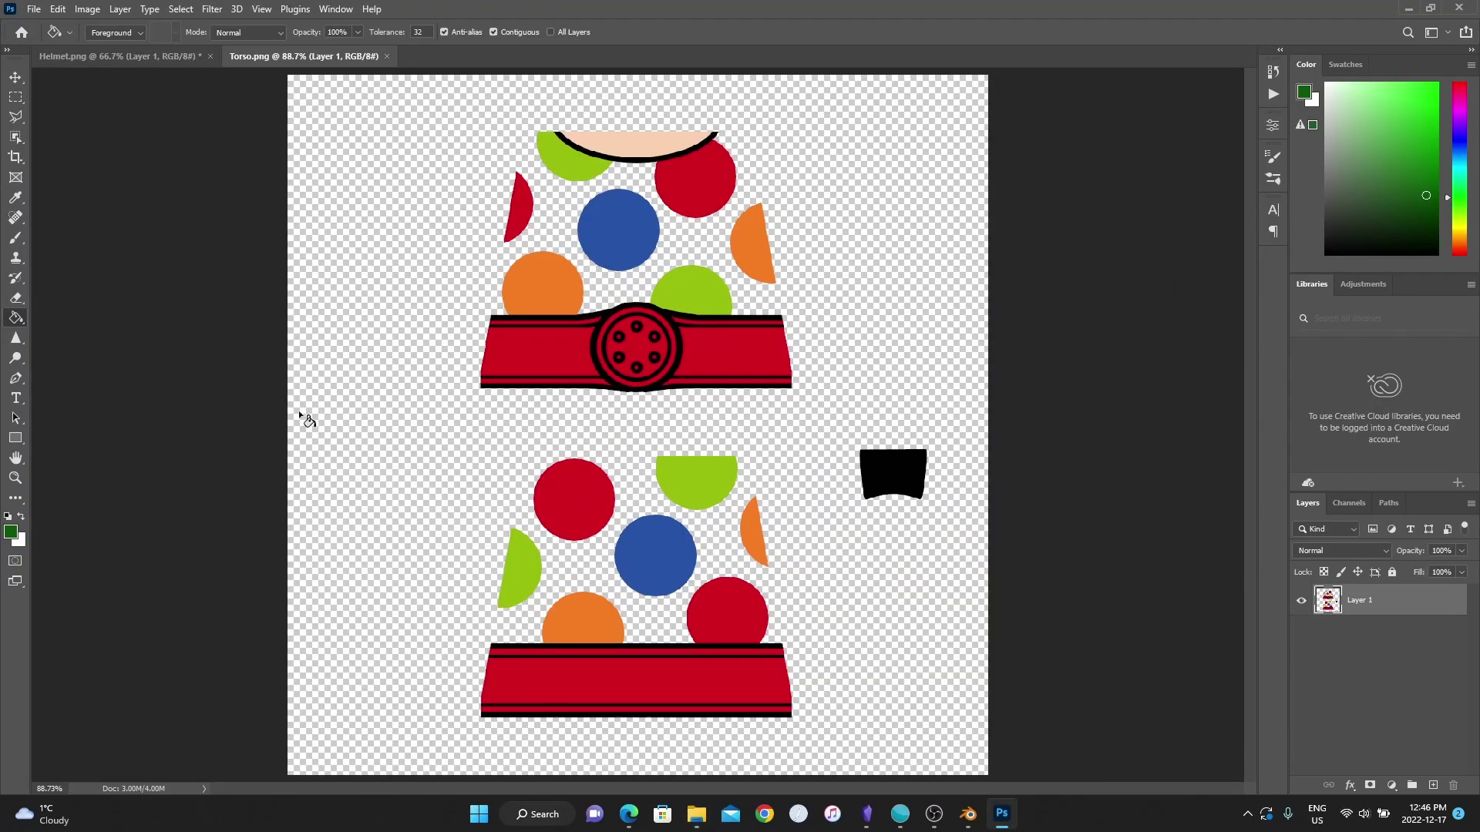
left_click(416, 347)
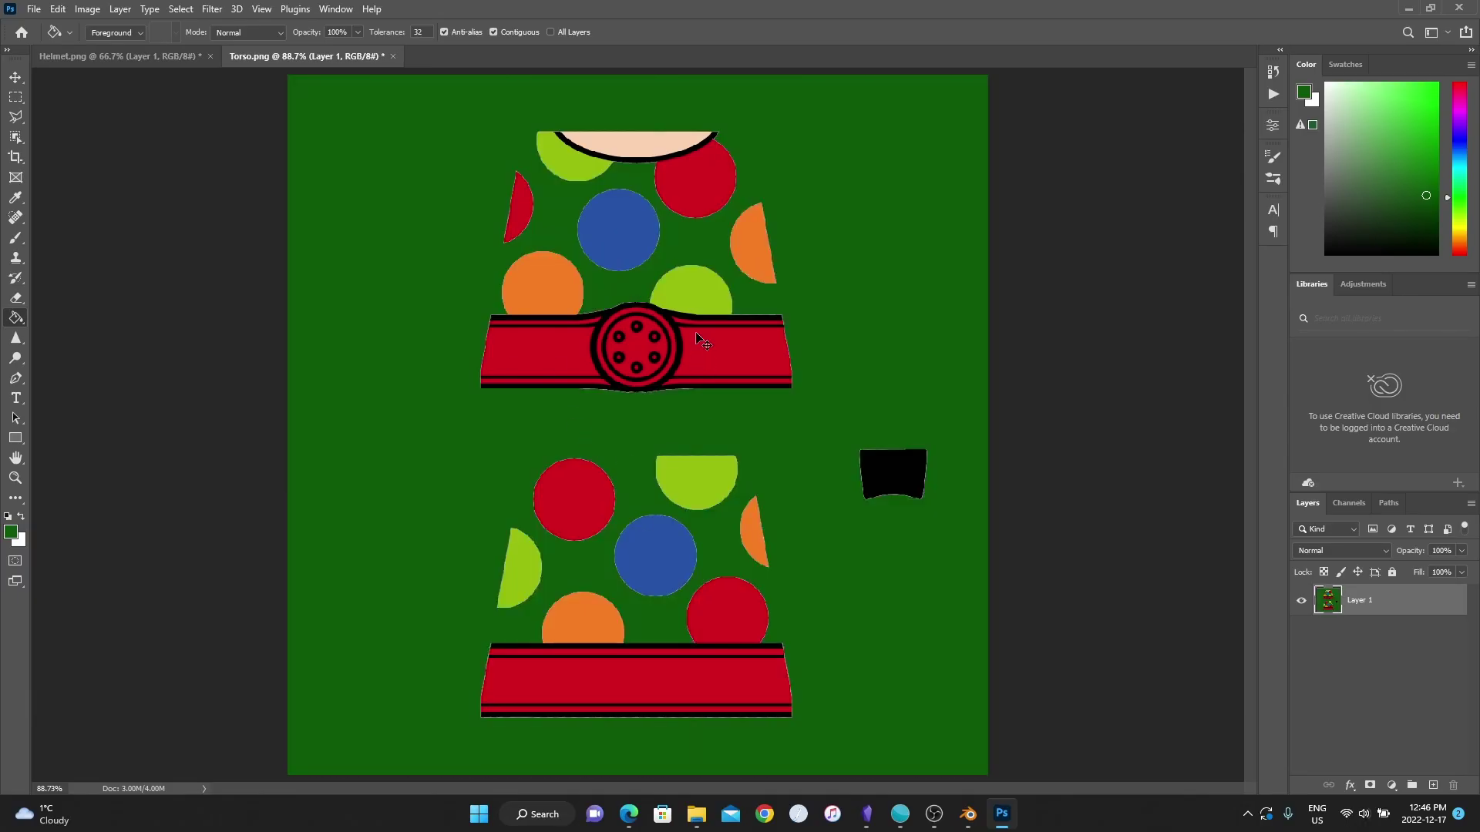
key("ctrl+z")
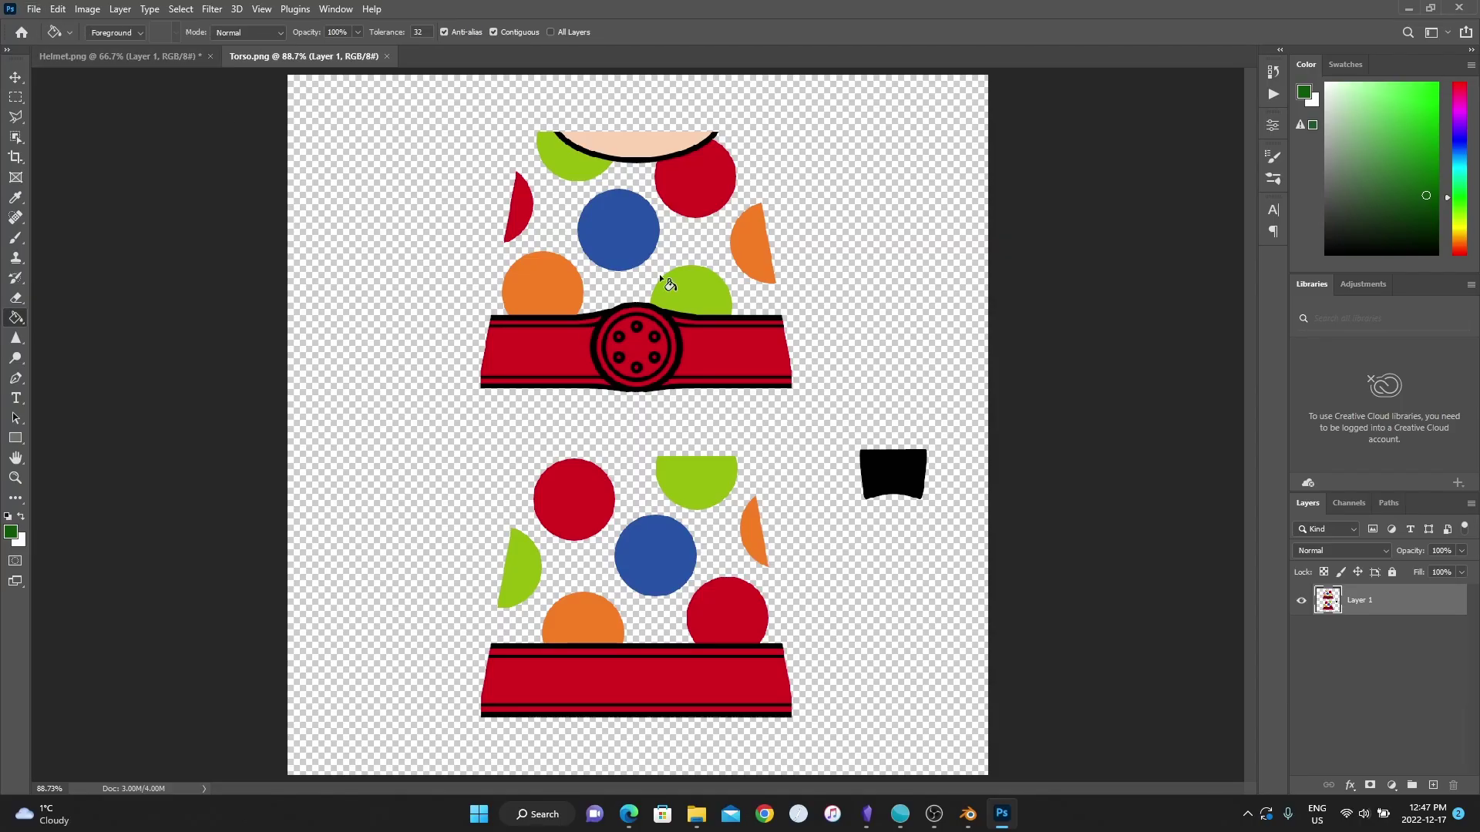
Search Google Images for 'clone trooper lego decal' and preview the first decal result.
left_click(637, 819)
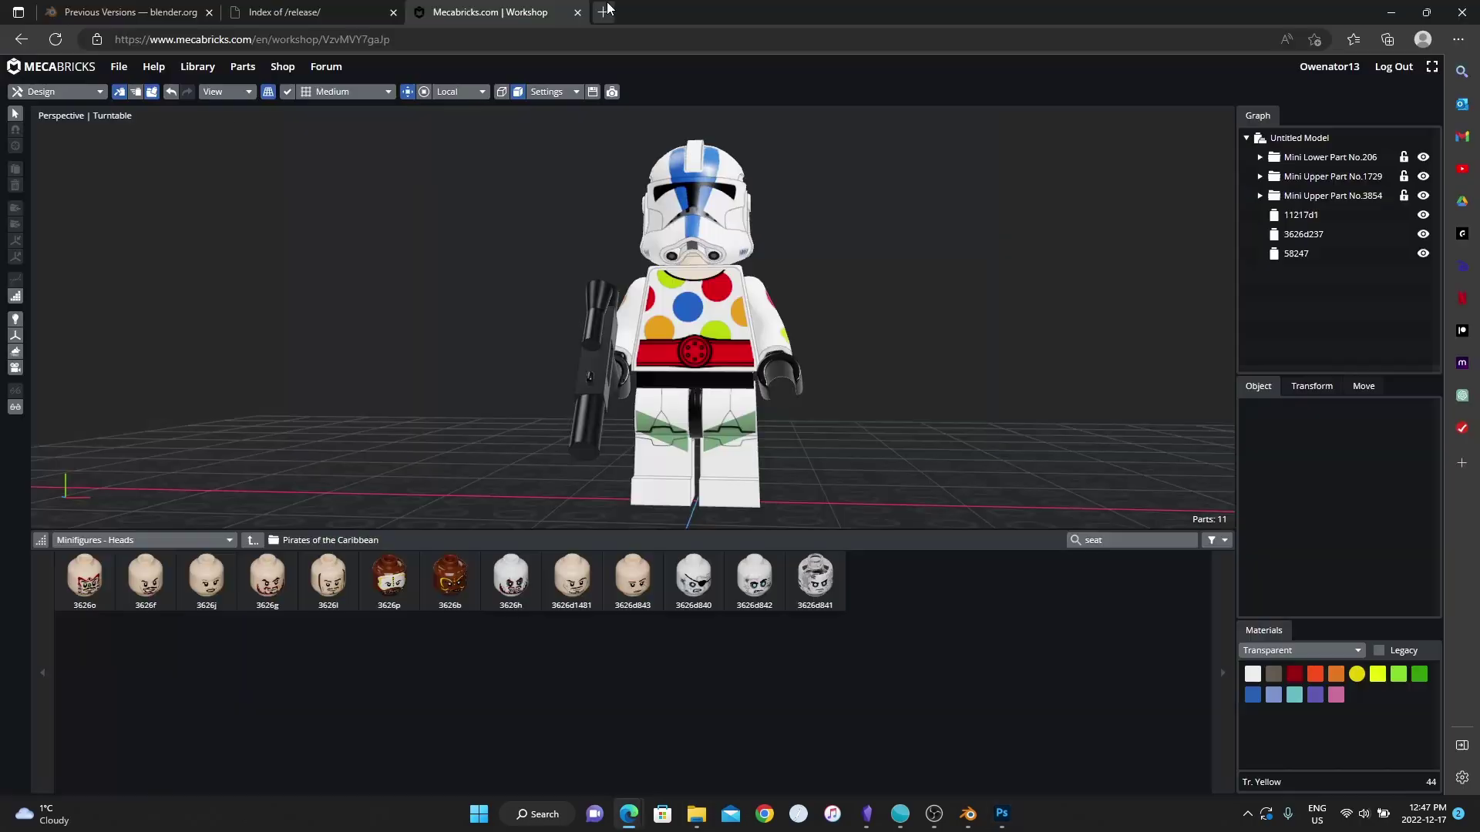
left_click(604, 12)
type("clone trooper lego decal")
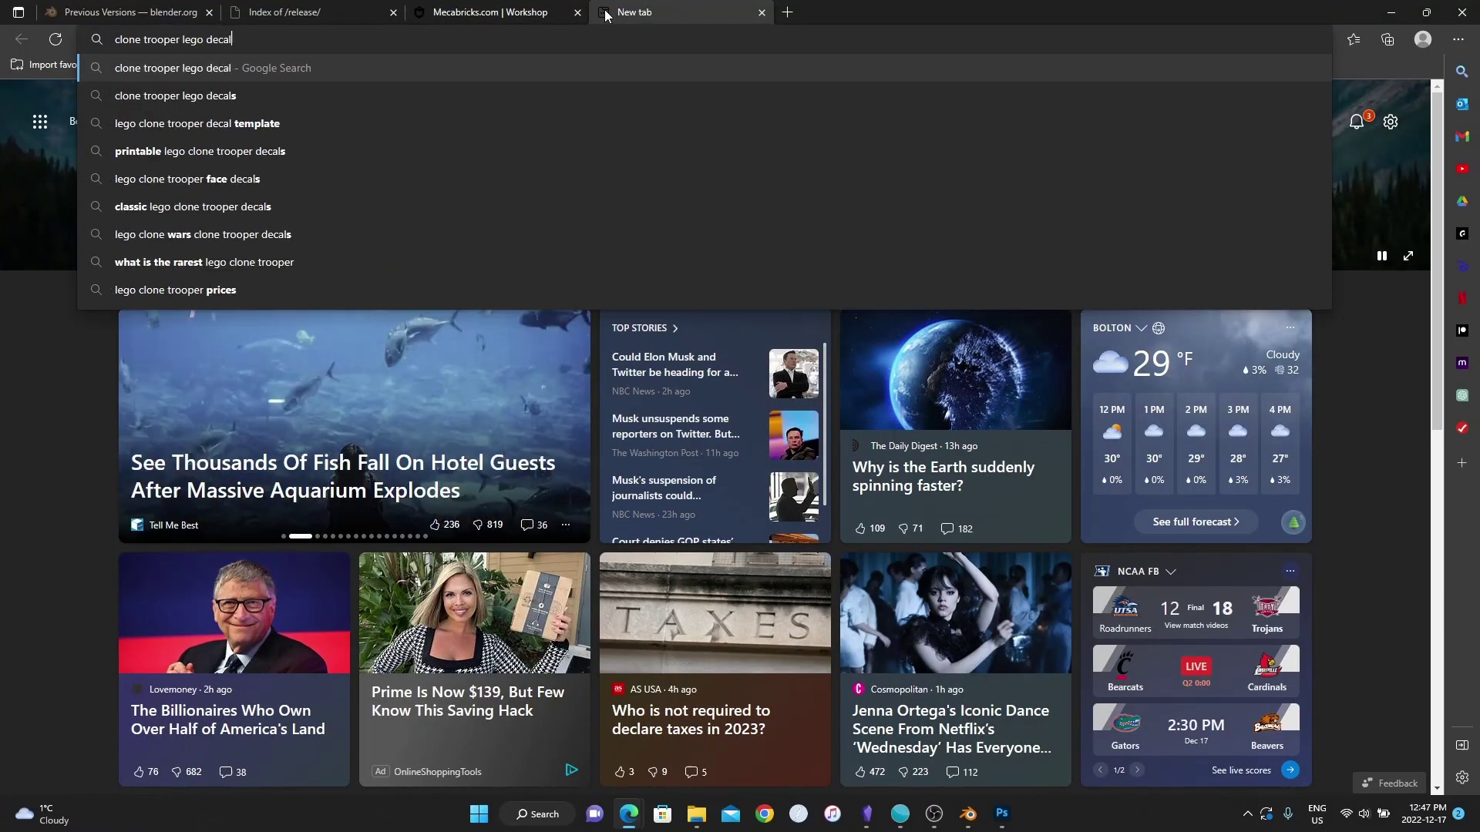
key("Return")
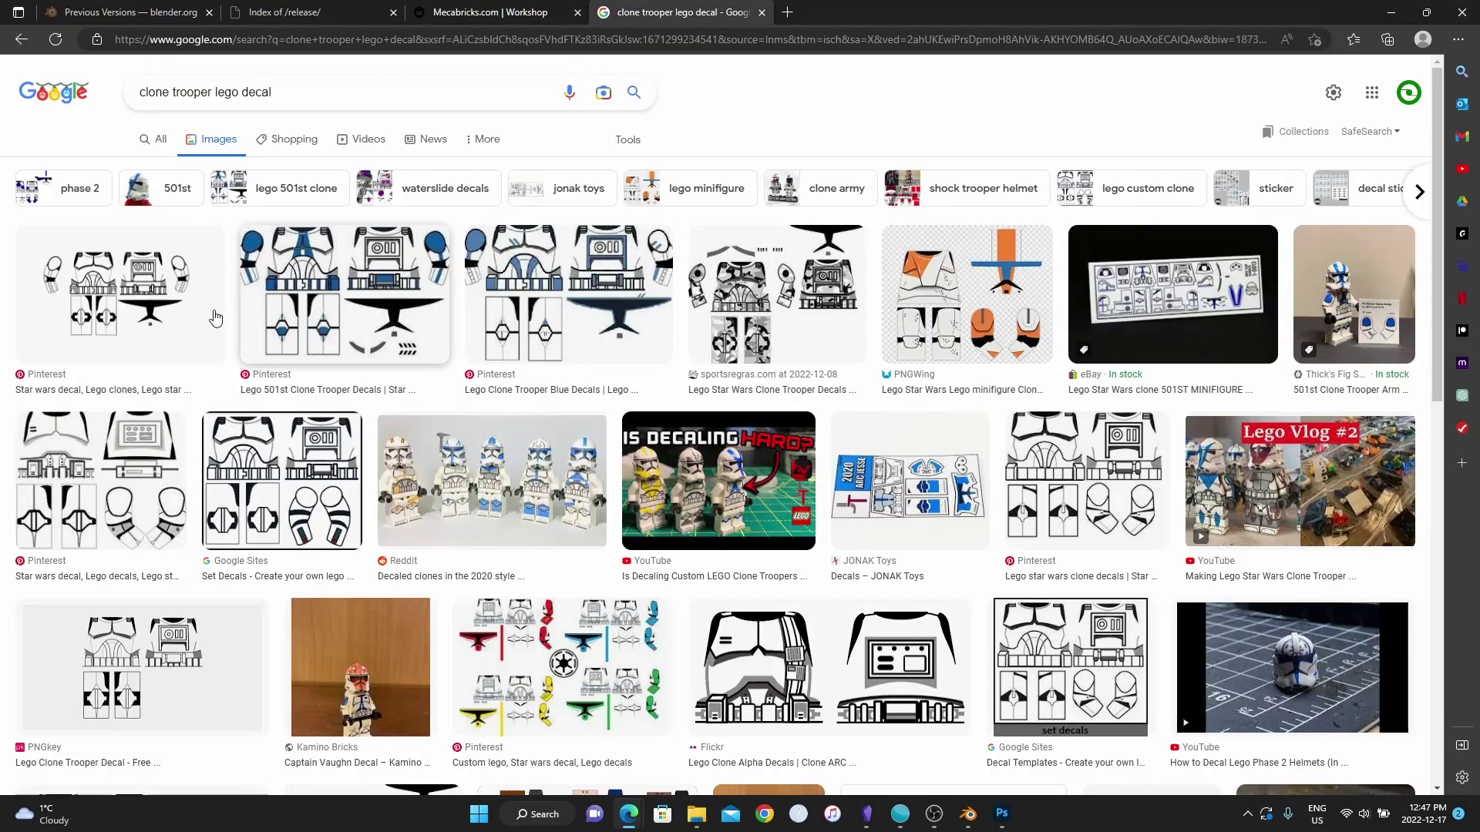
left_click(170, 316)
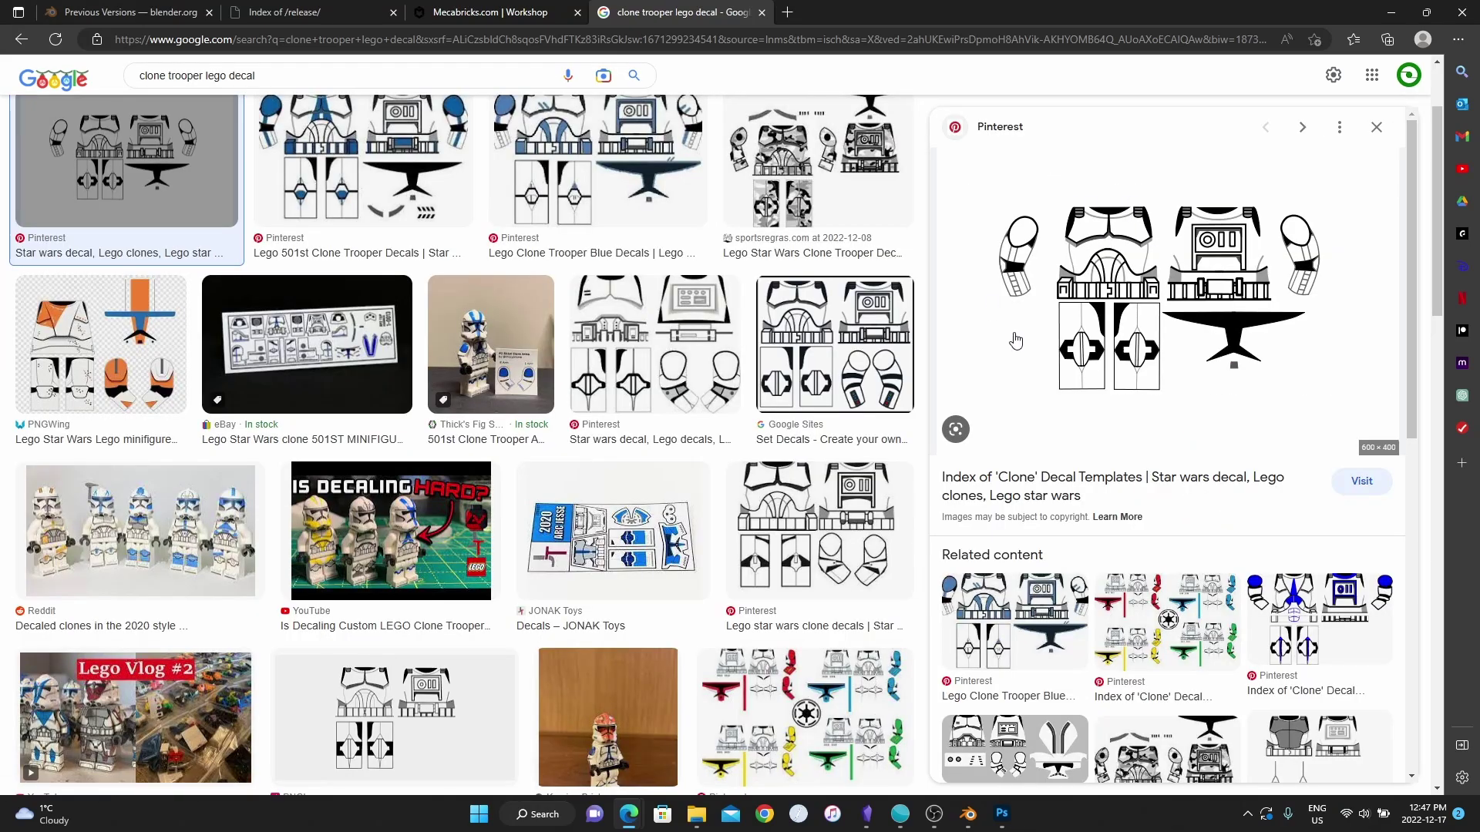
Compare the decal reference with the torso texture, ending back on Torso.png in Photoshop.
key("alt+Tab")
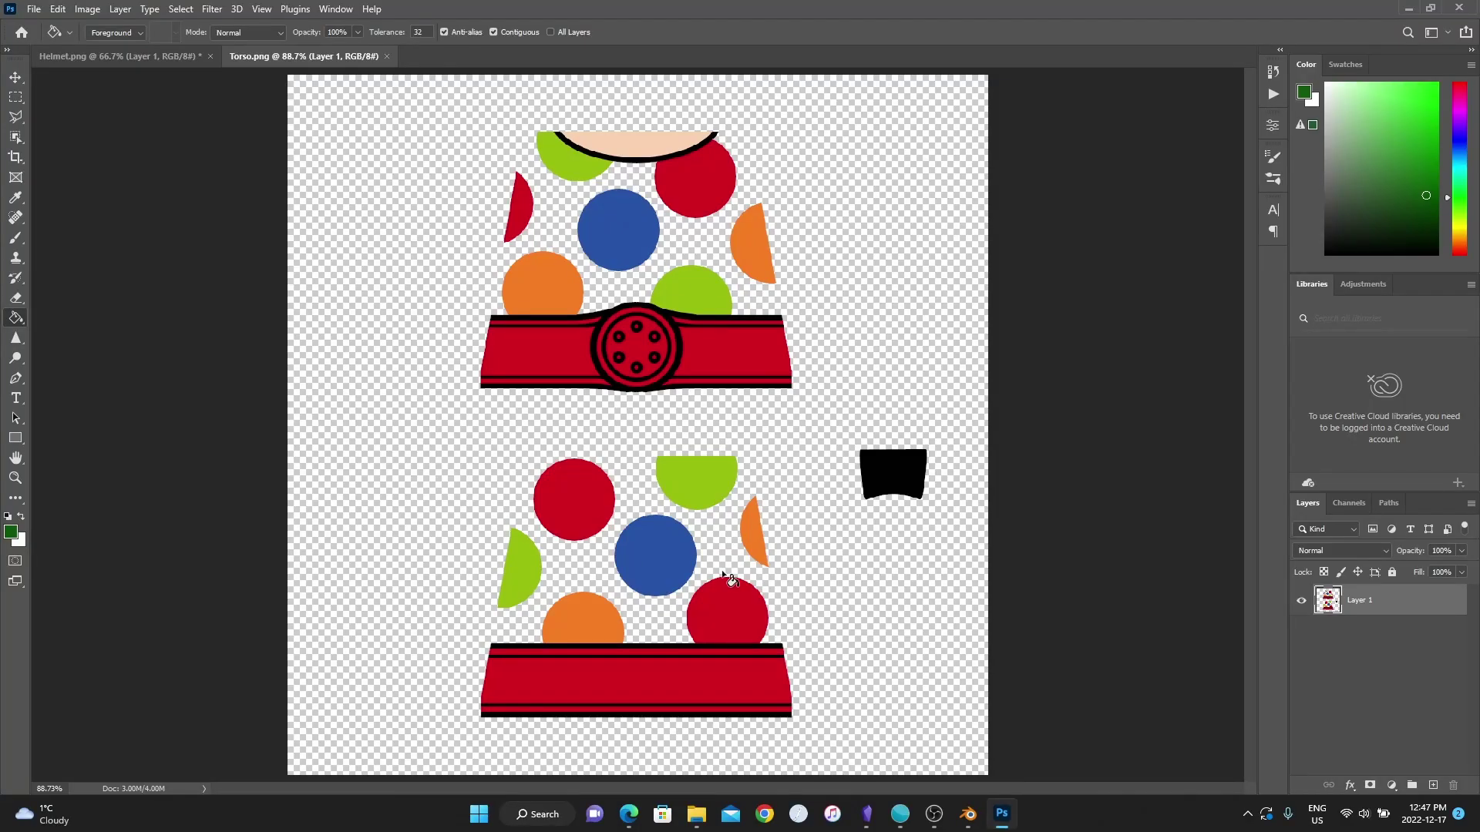
mouse_move(629, 814)
left_click(710, 716)
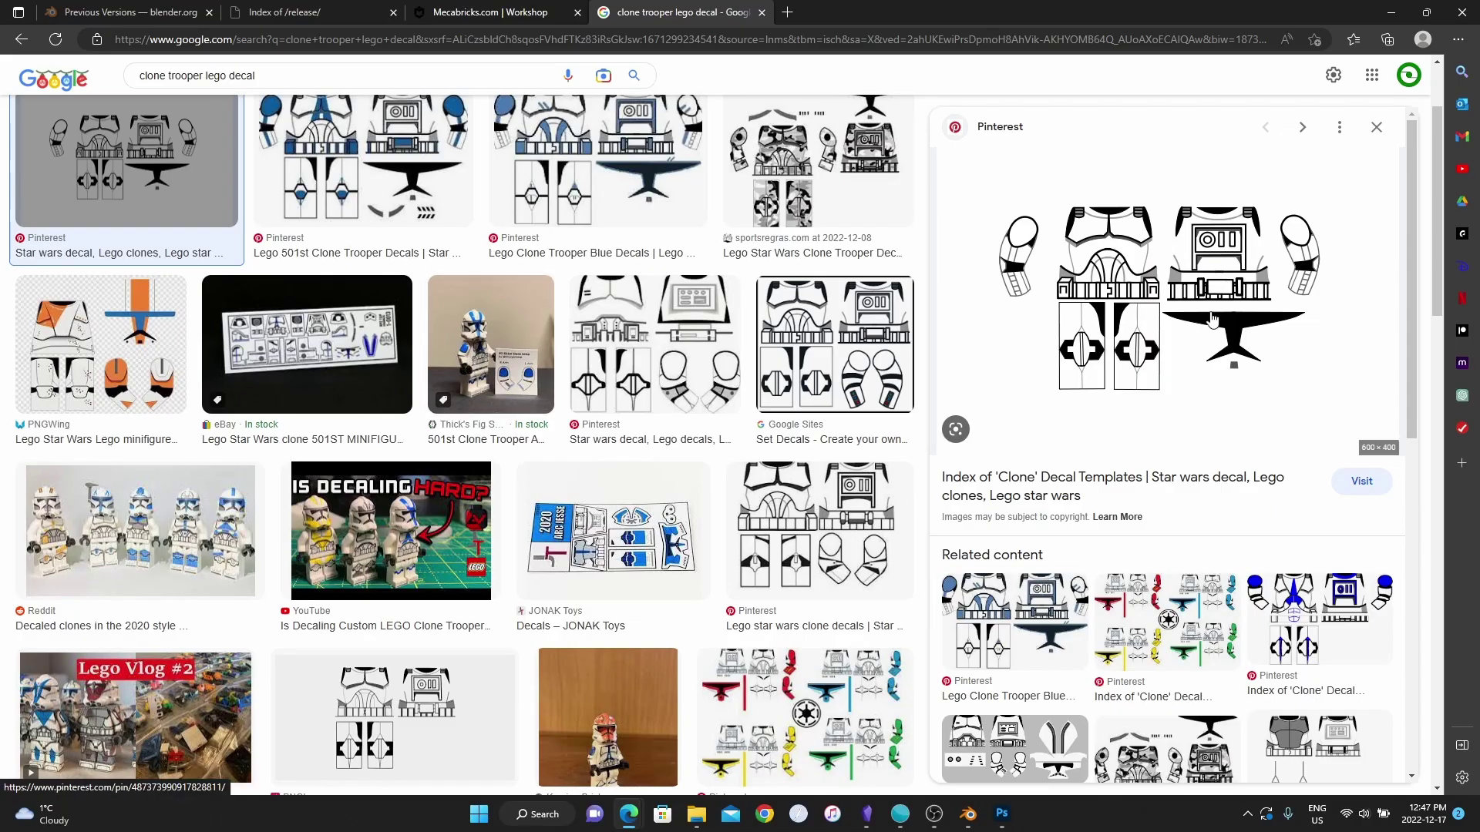
key("alt+Tab")
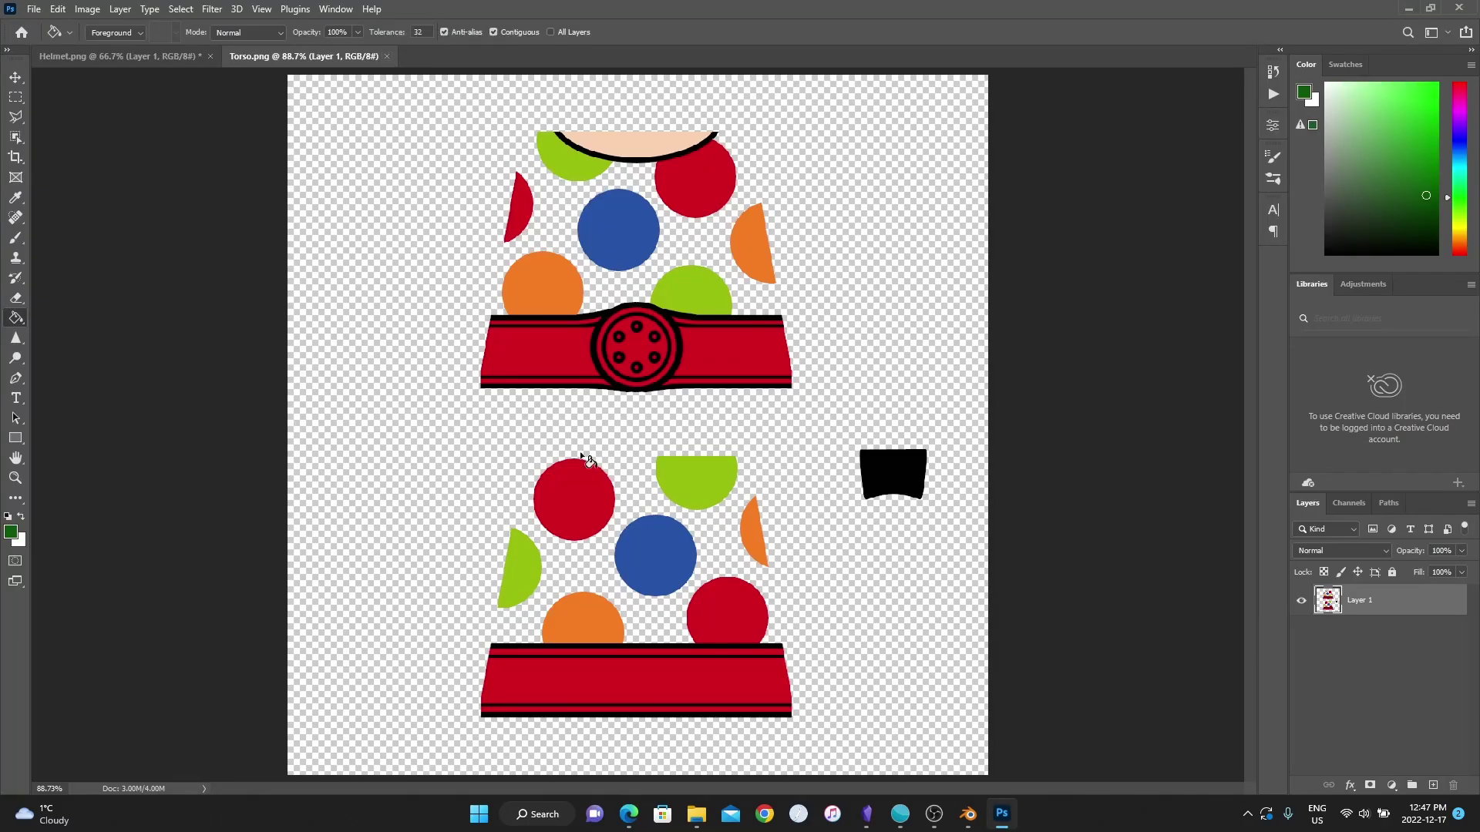
left_click(690, 820)
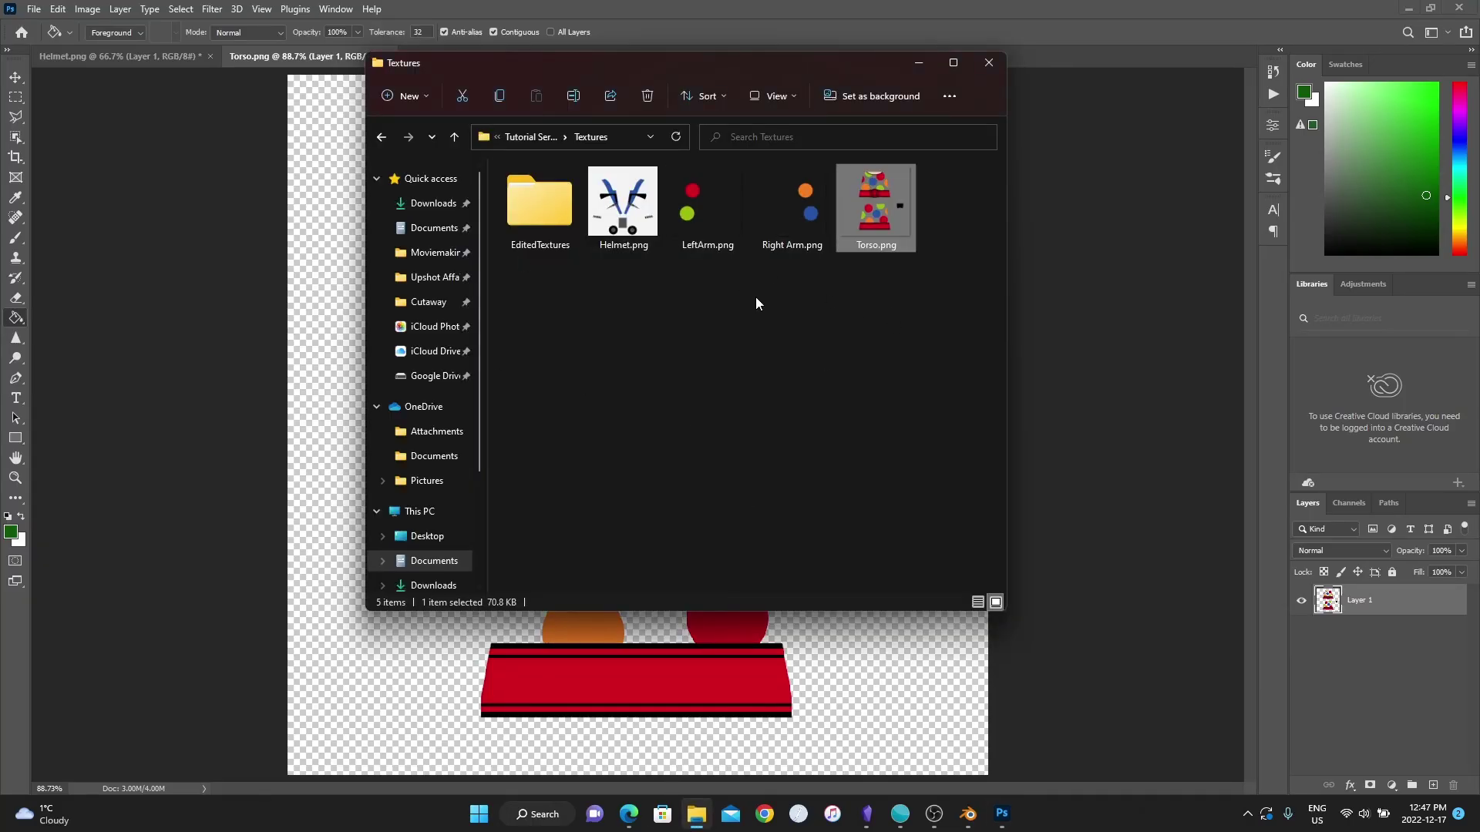
double_click(562, 224)
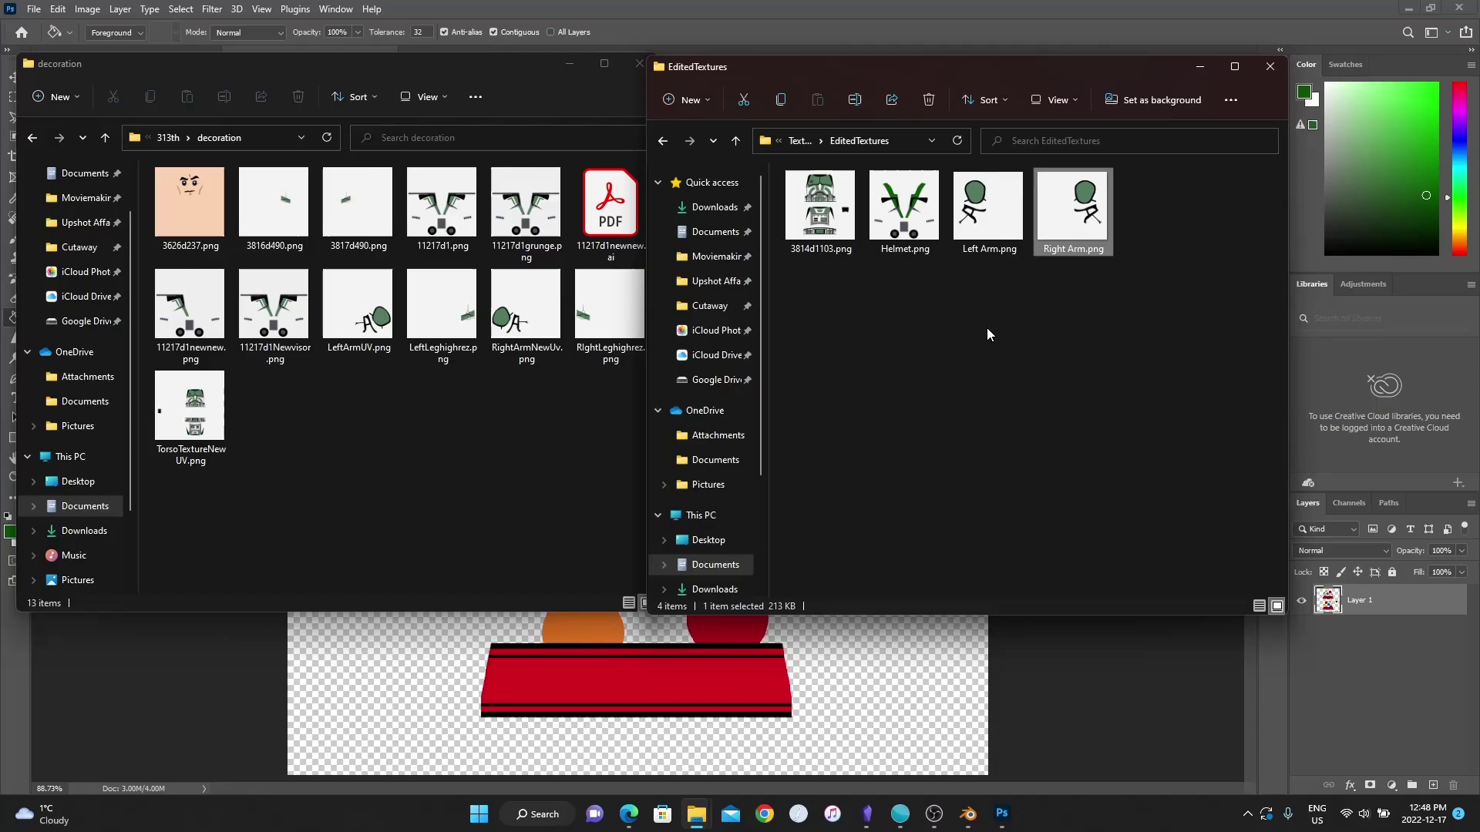
left_click(927, 326)
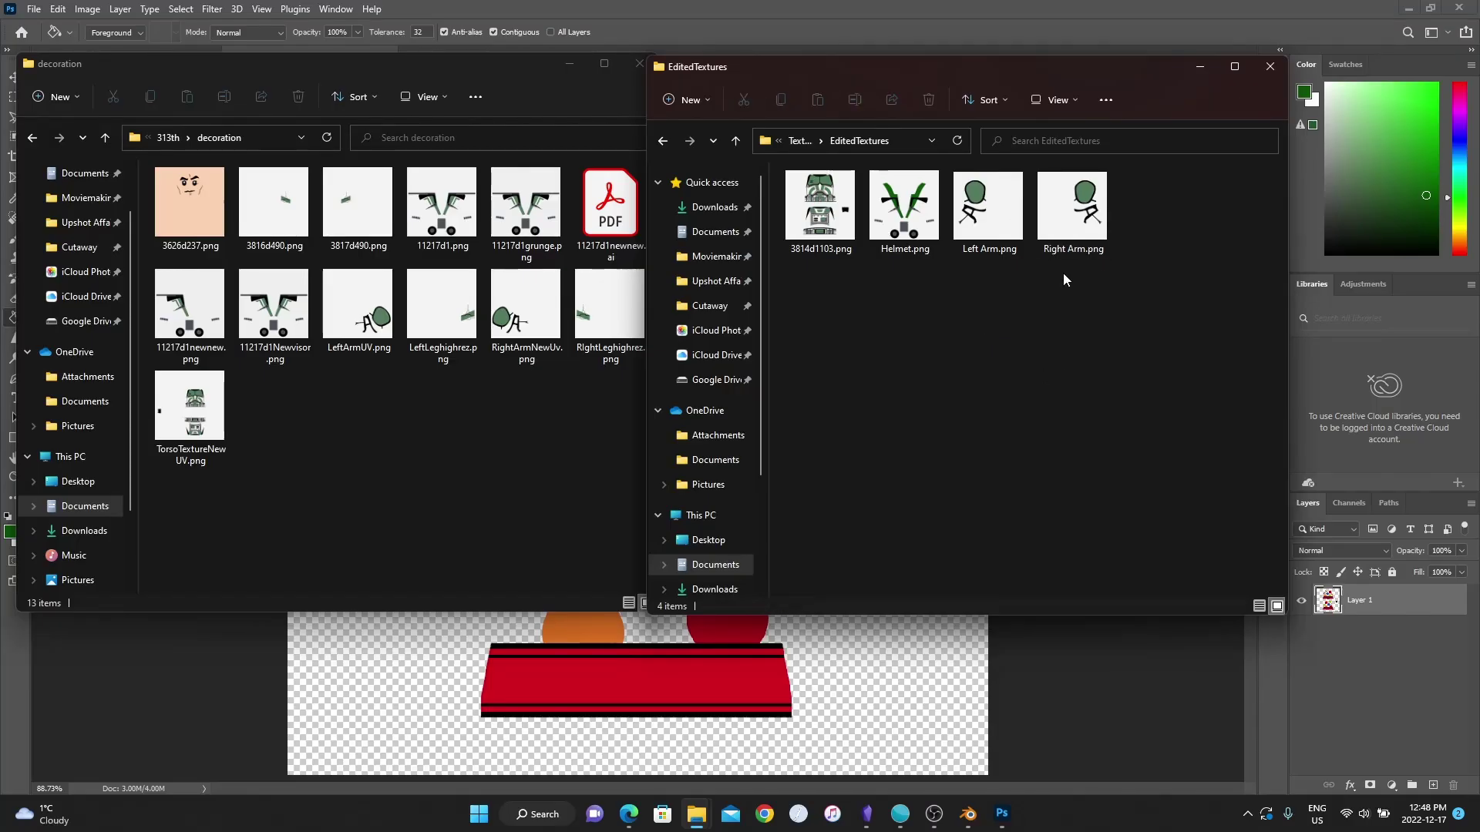
double_click(847, 231)
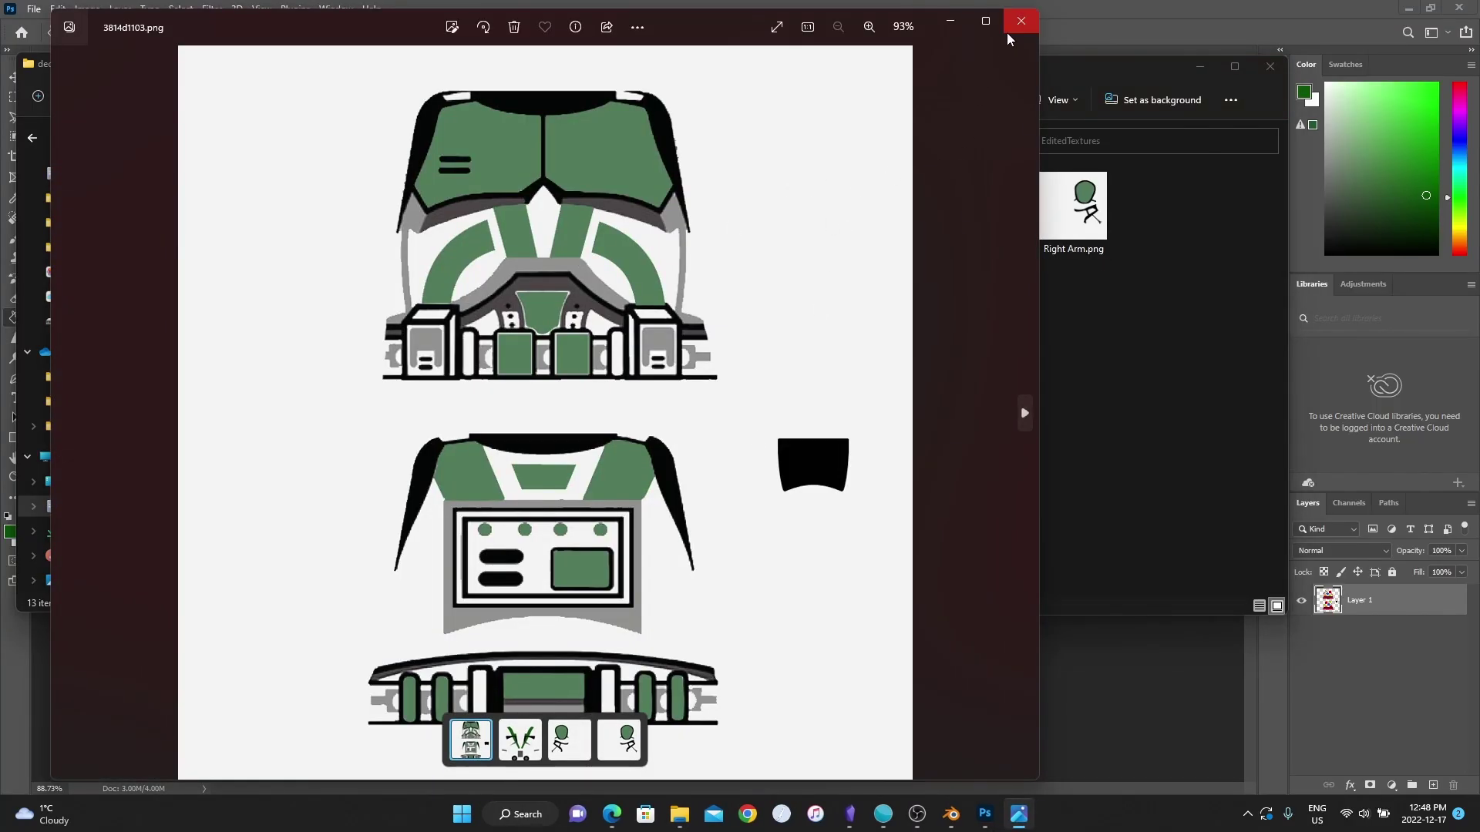
left_click(1047, 185)
double_click(1047, 185)
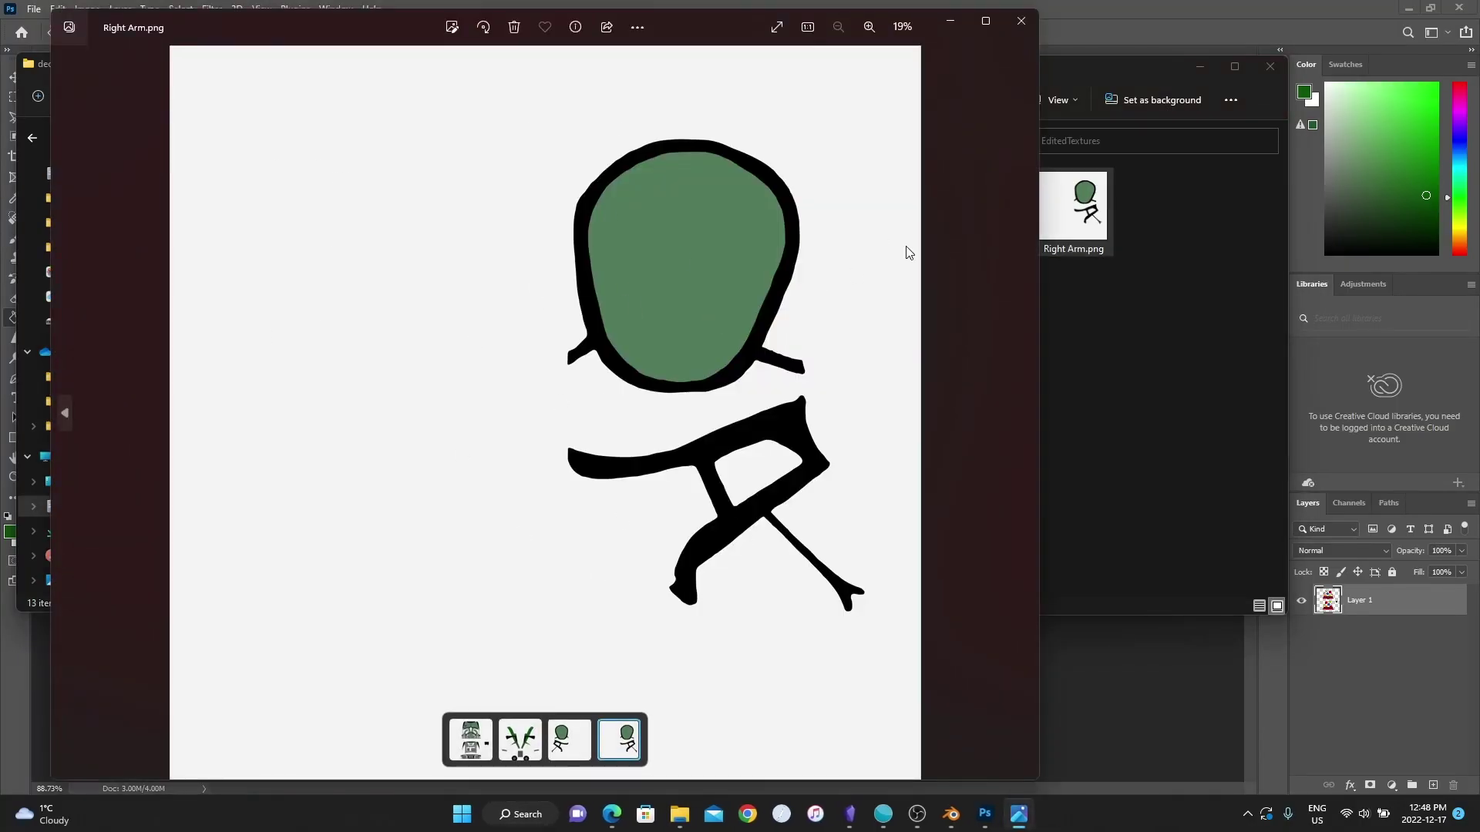
left_click(1007, 22)
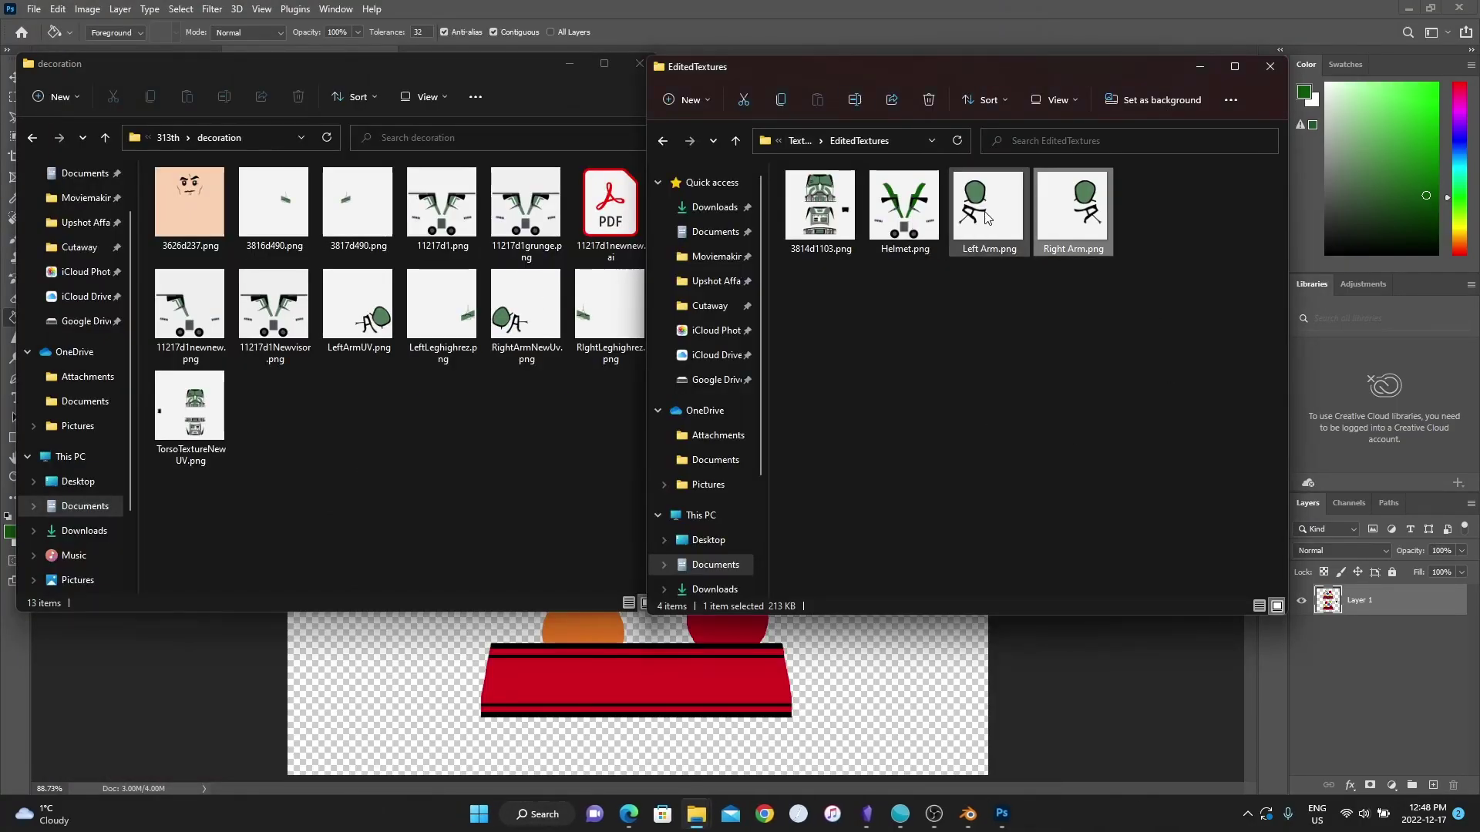
left_click(358, 479)
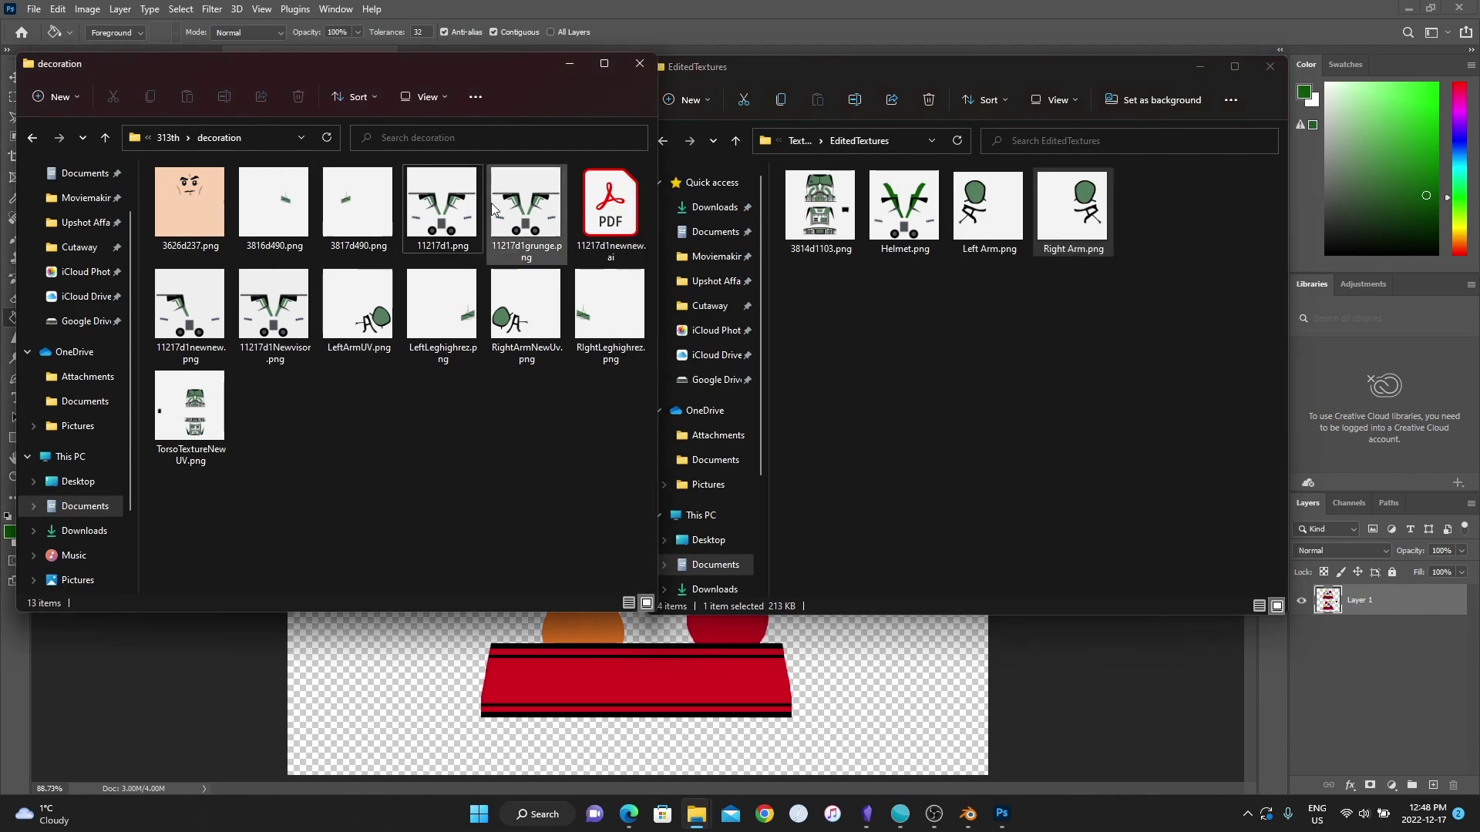
double_click(466, 213)
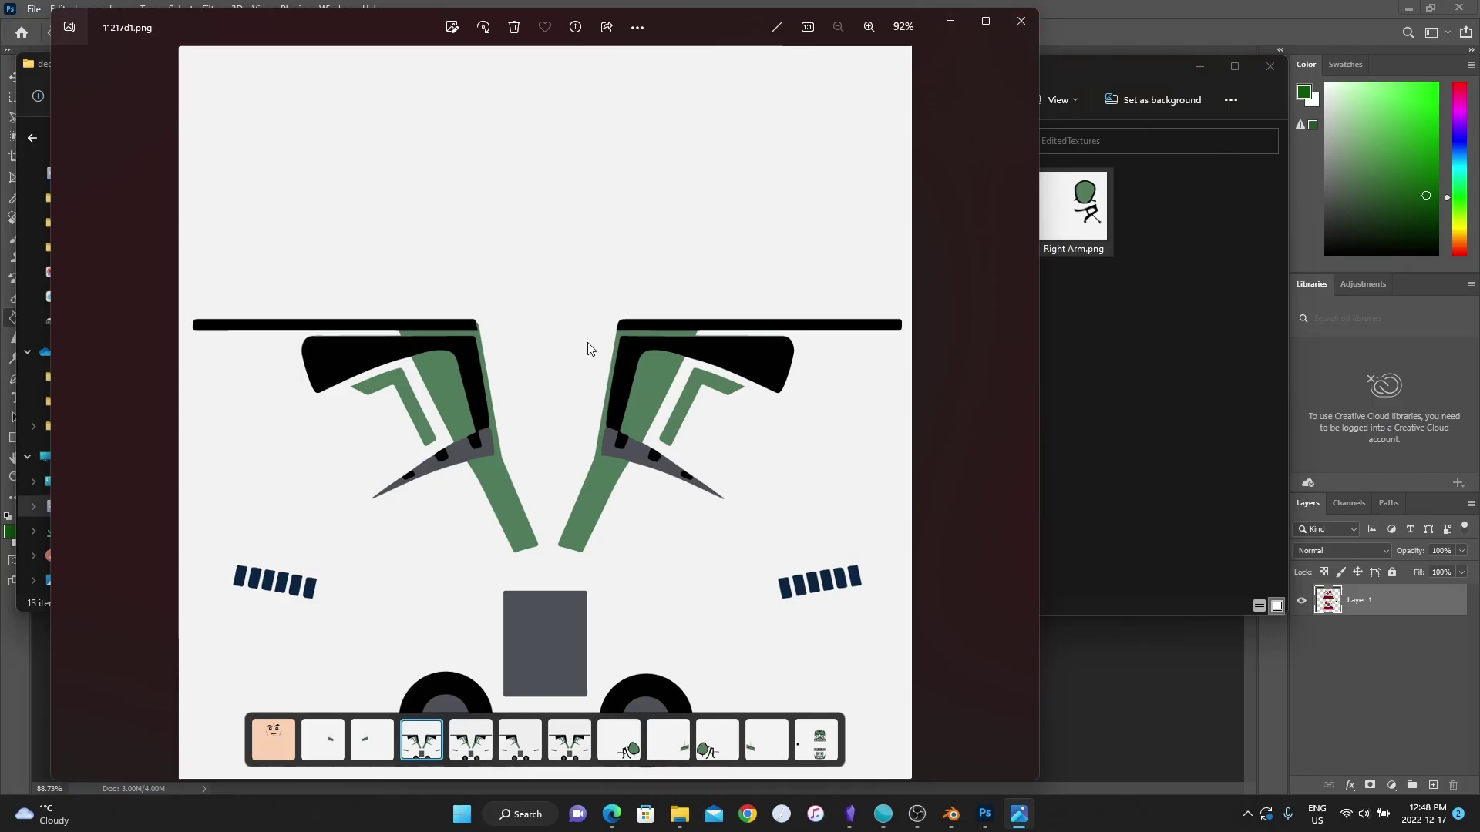
left_click(1029, 26)
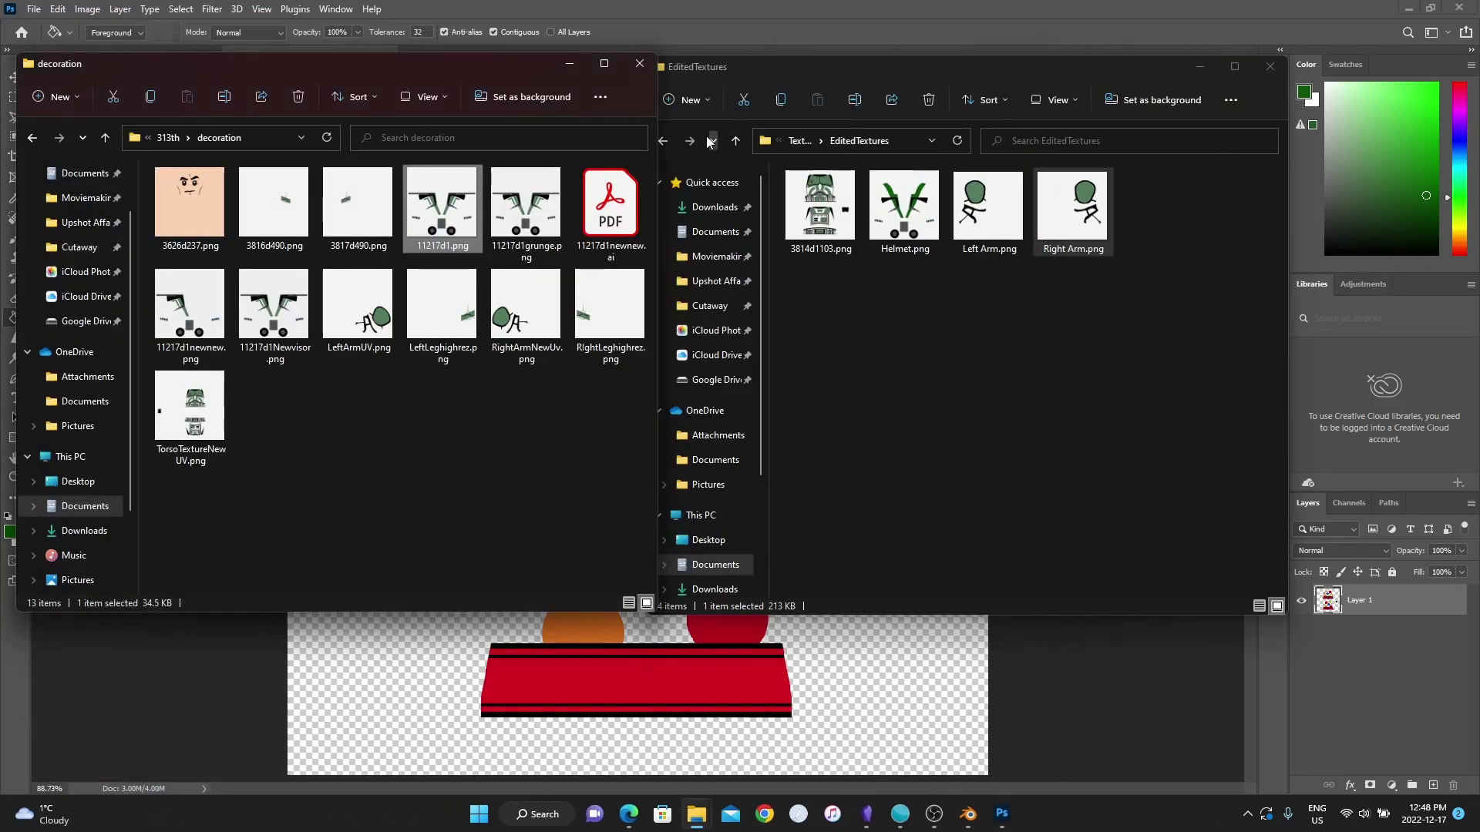
left_click(669, 13)
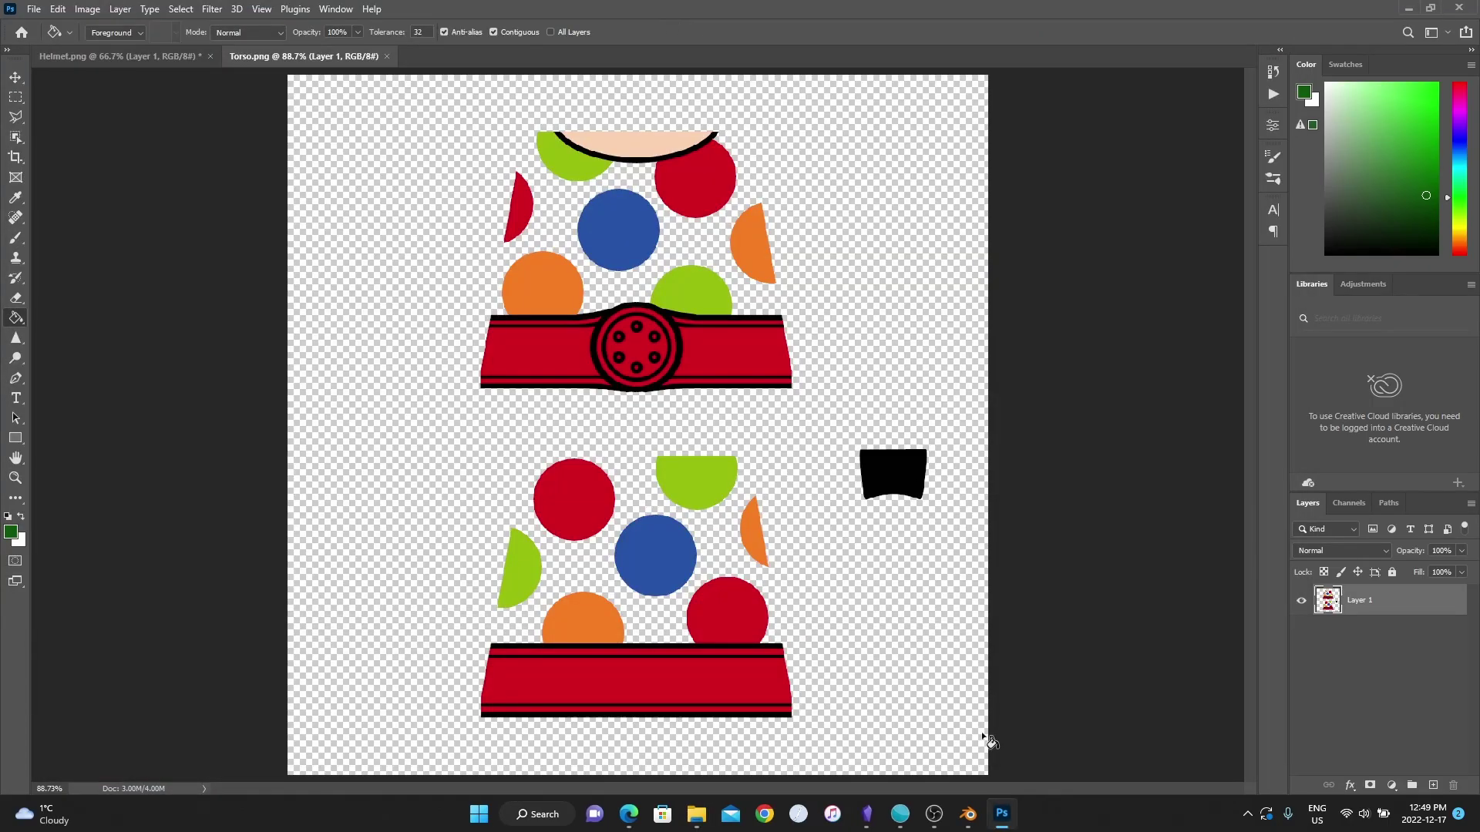
Merge the top areas into one Shader Editor showing the torso's full node tree.
left_click(968, 814)
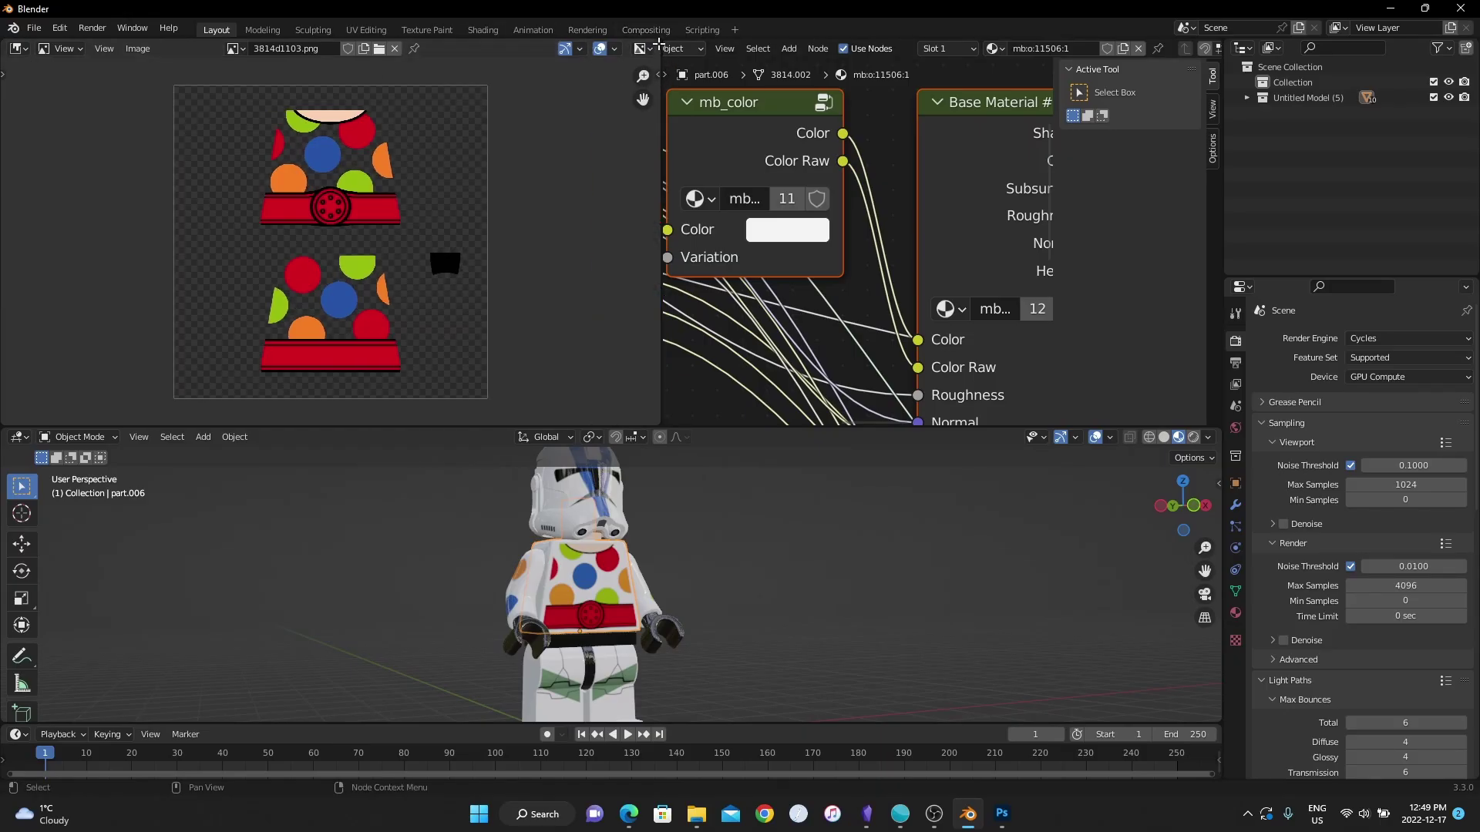
left_click_drag(661, 40, 723, 233)
left_click(17, 51)
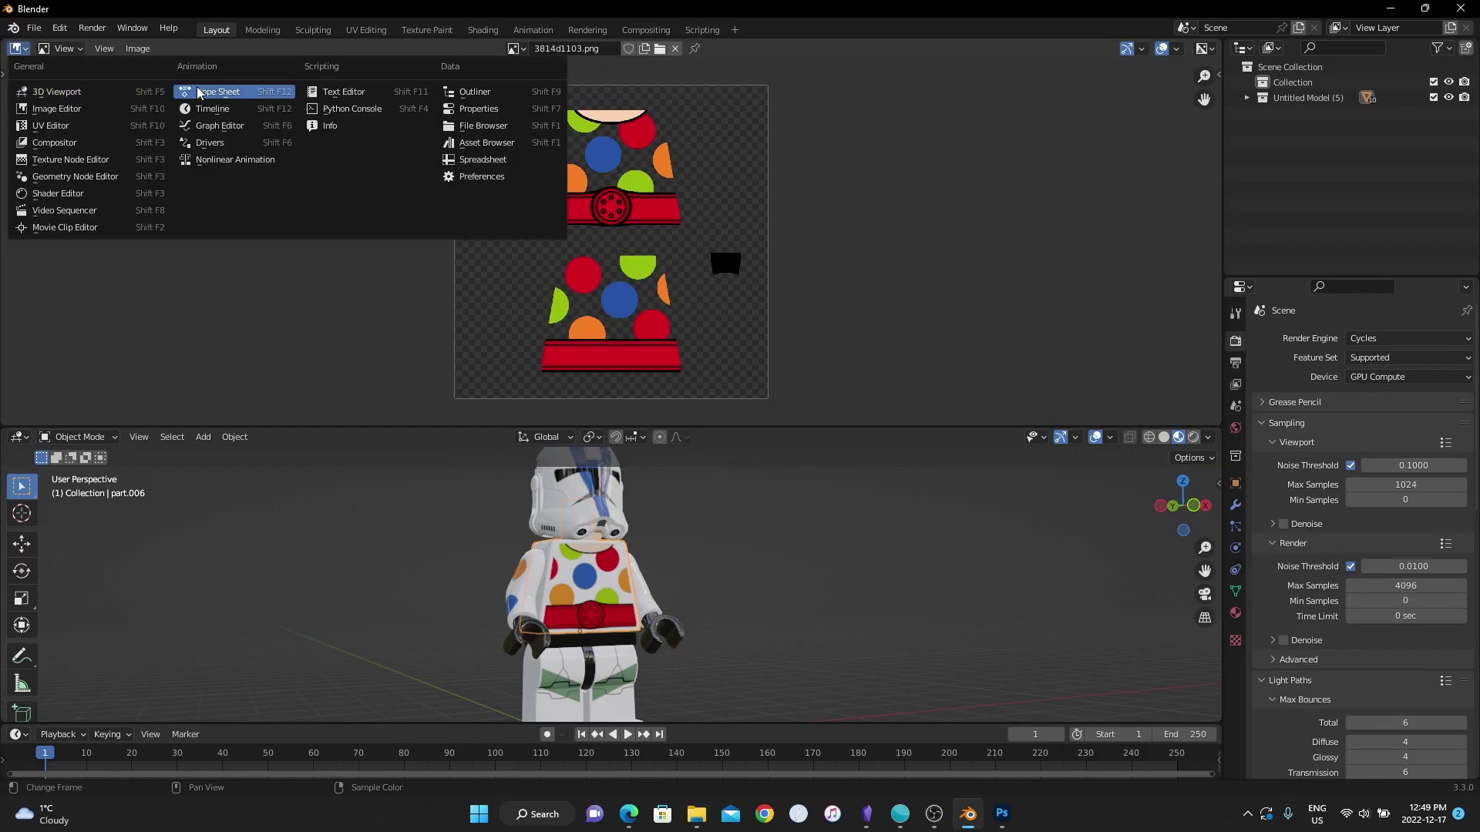
left_click(81, 200)
key("Home")
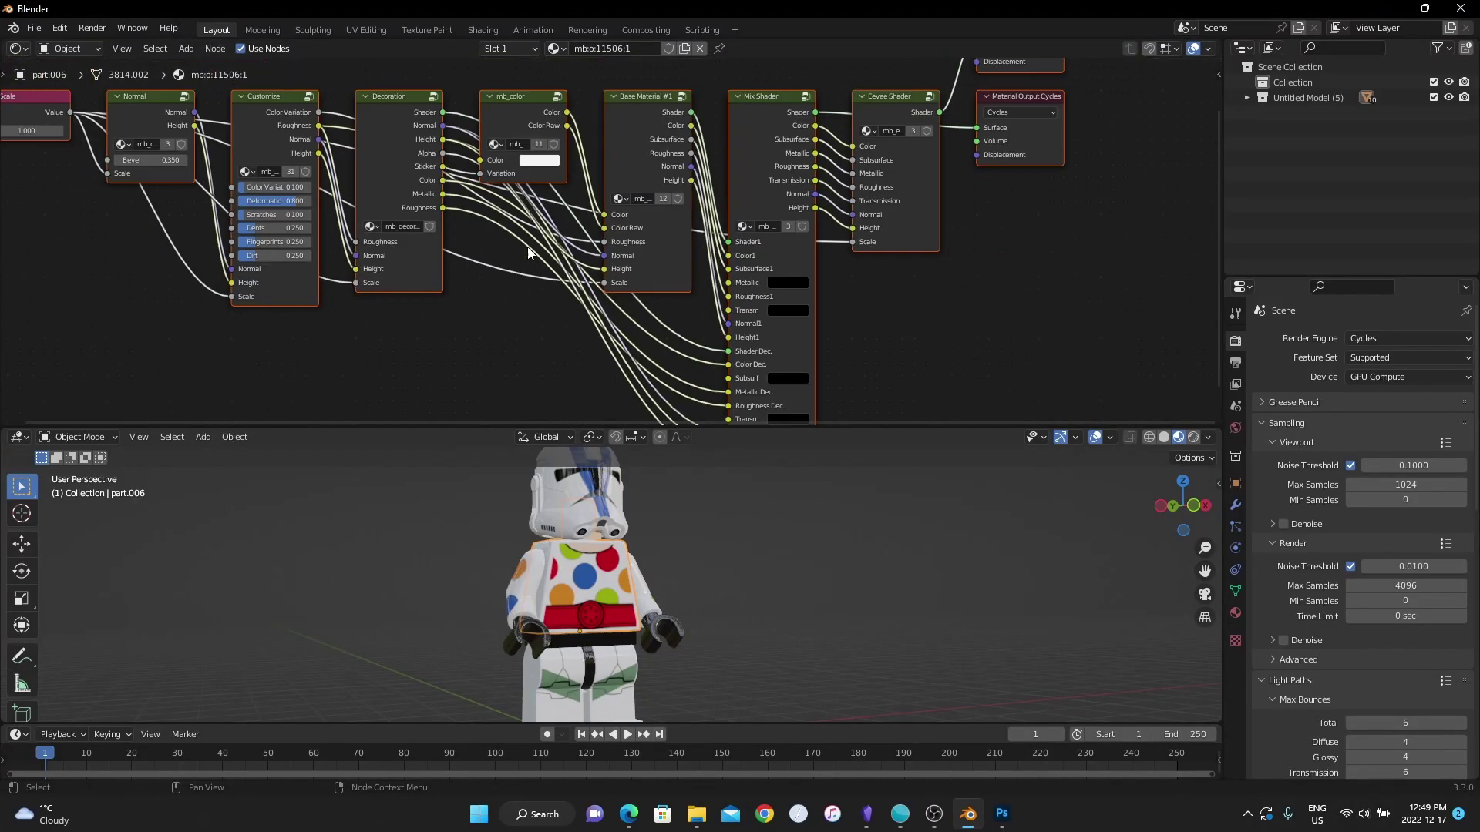
left_click_drag(693, 424, 697, 359)
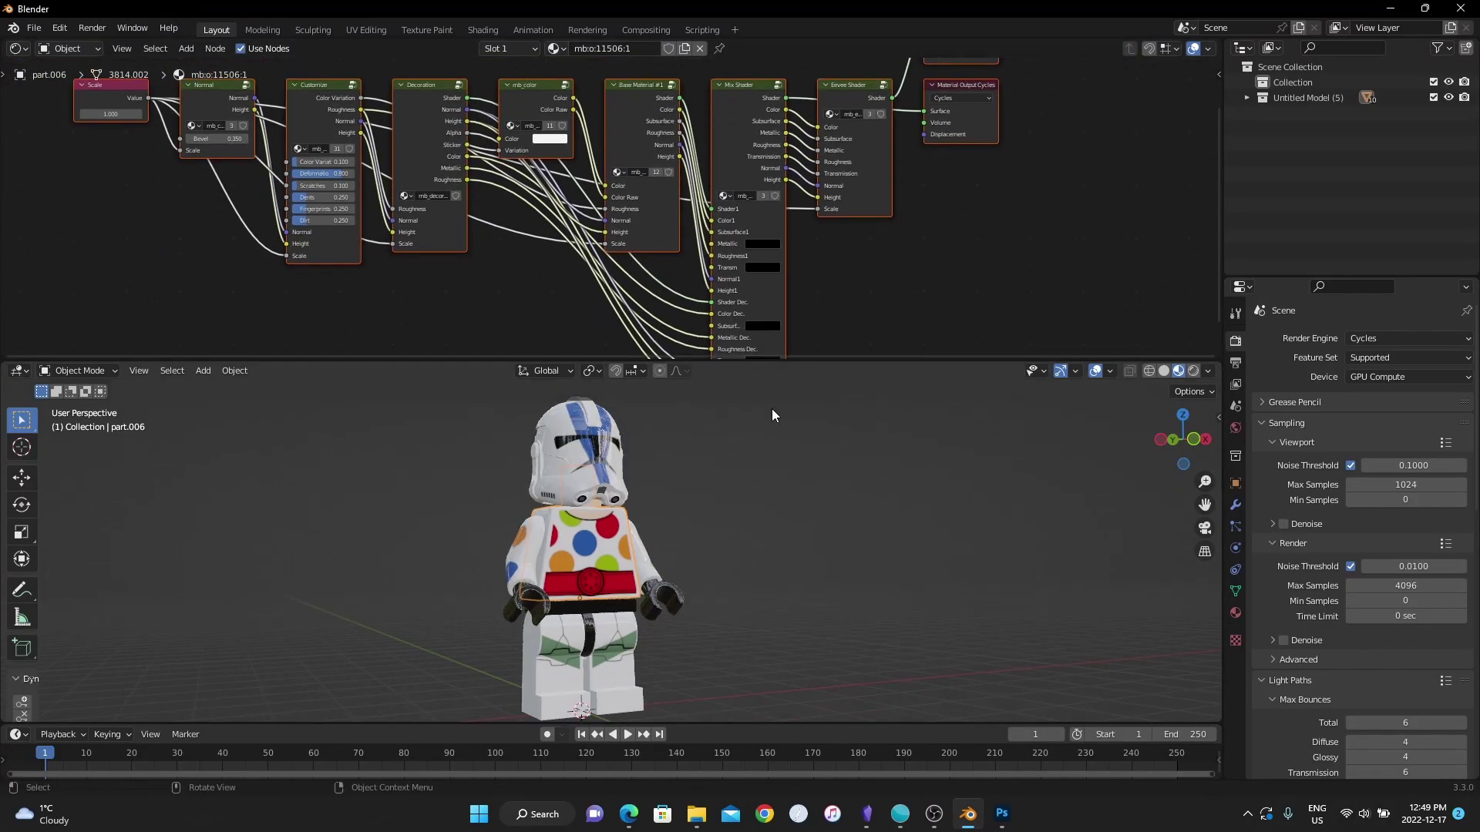
middle_click_drag(452, 198, 568, 220)
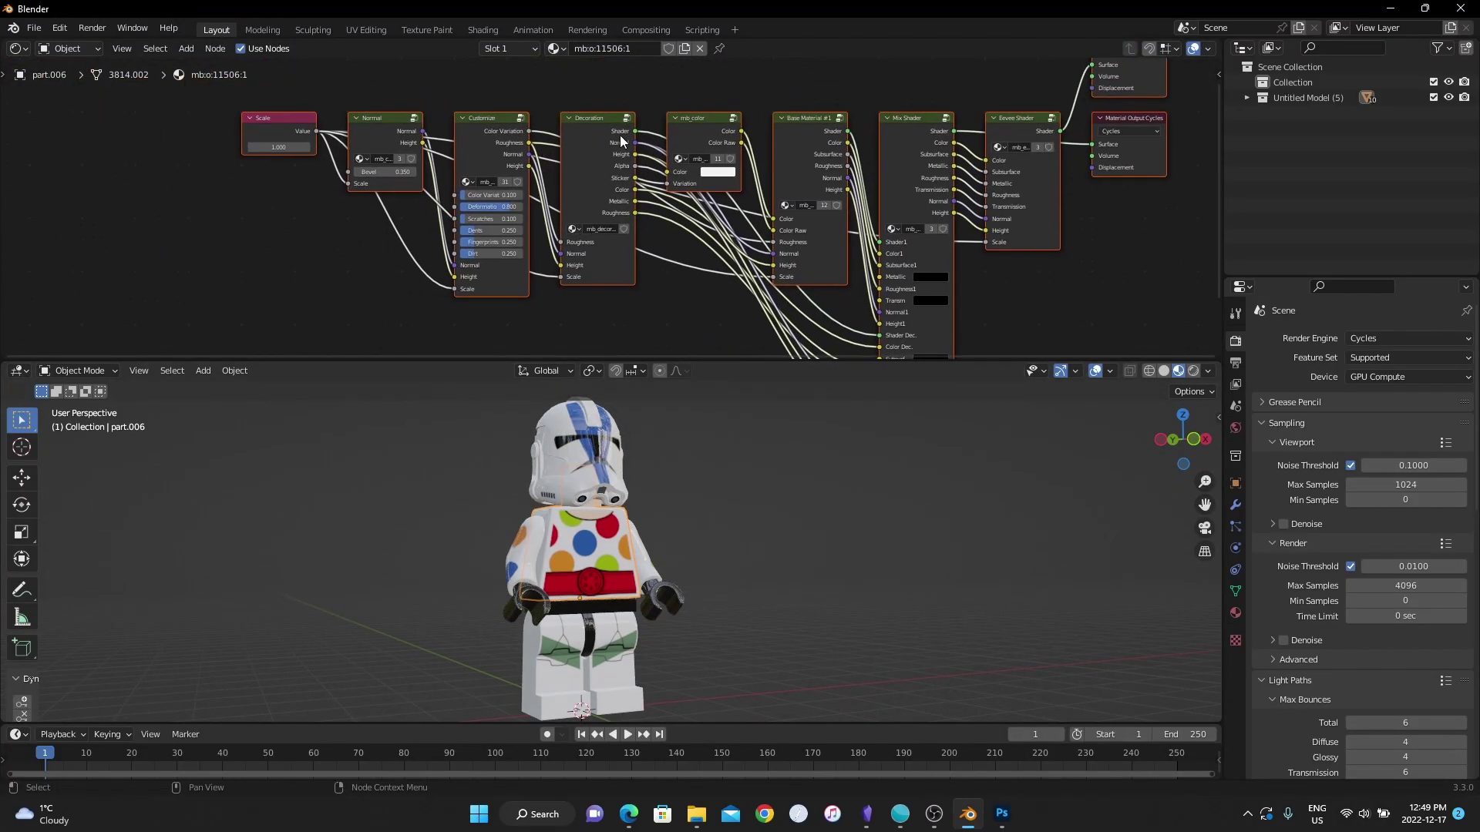
Inside the Decoration group, load EditedTextures/3814d1103.png into the image node and inspect the torso.
key("Tab")
scroll(631, 117, "up", 2)
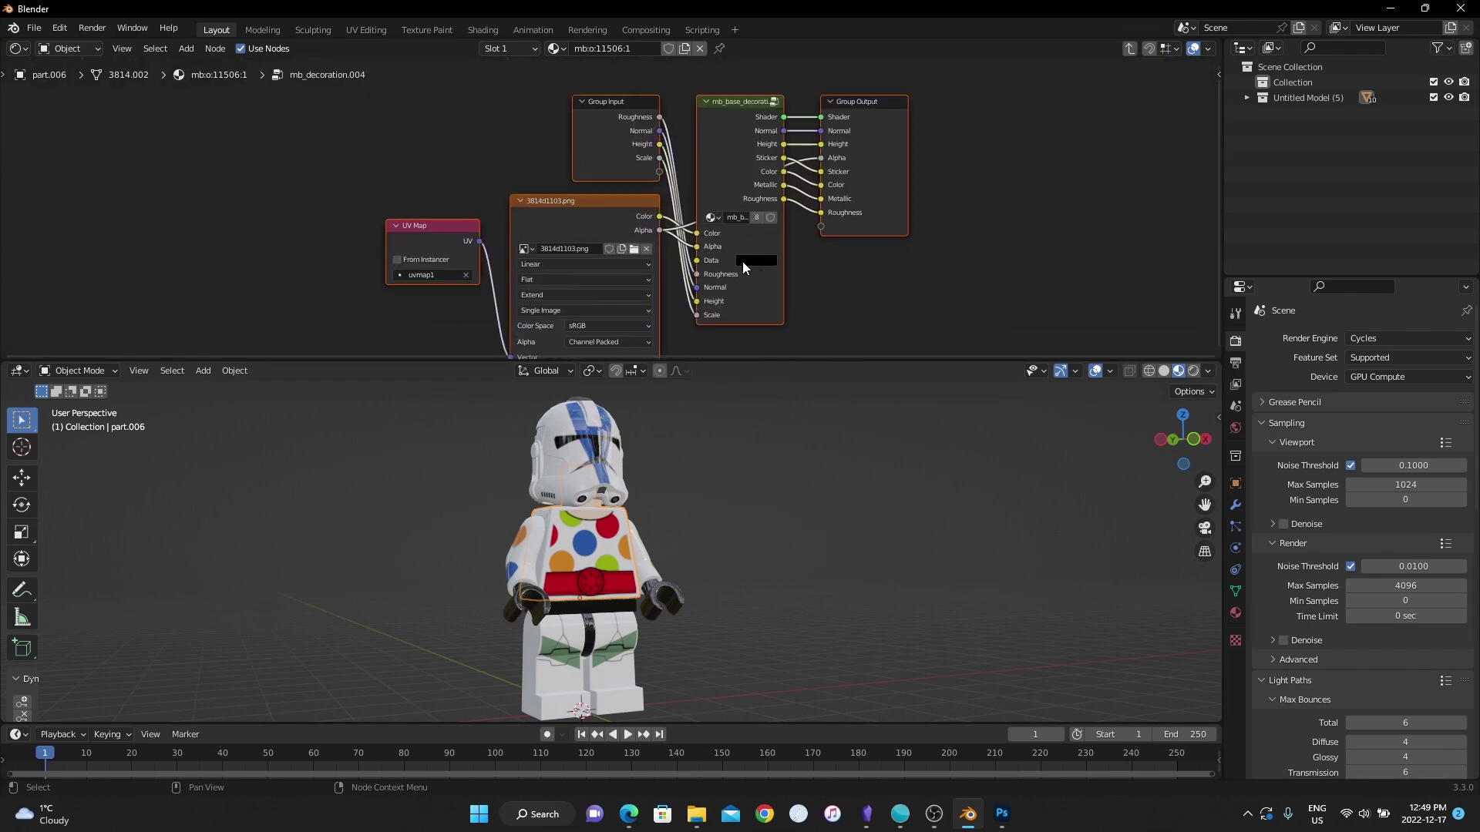
scroll(742, 261, "up", 3)
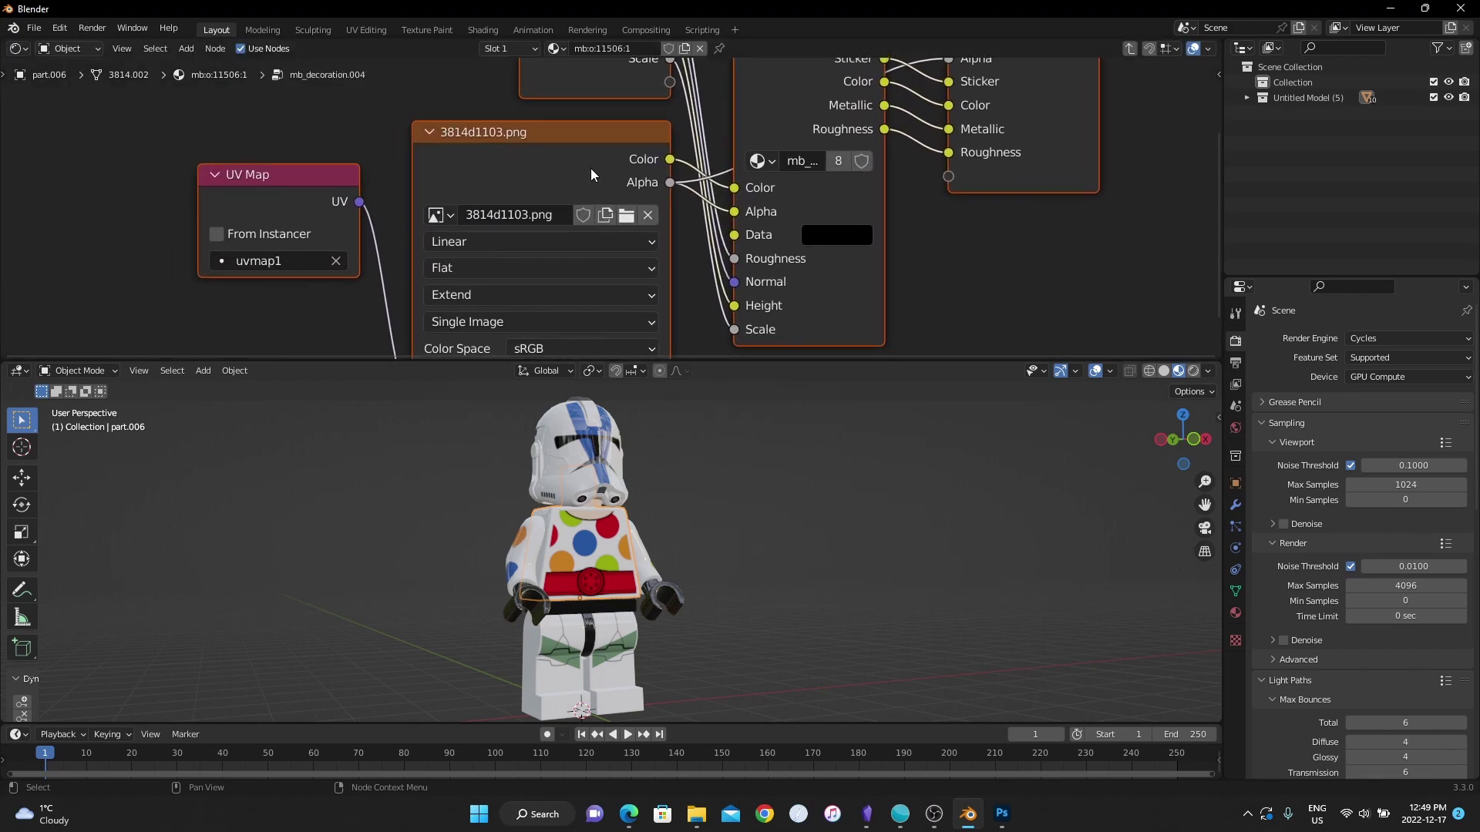
left_click_drag(627, 218, 627, 204)
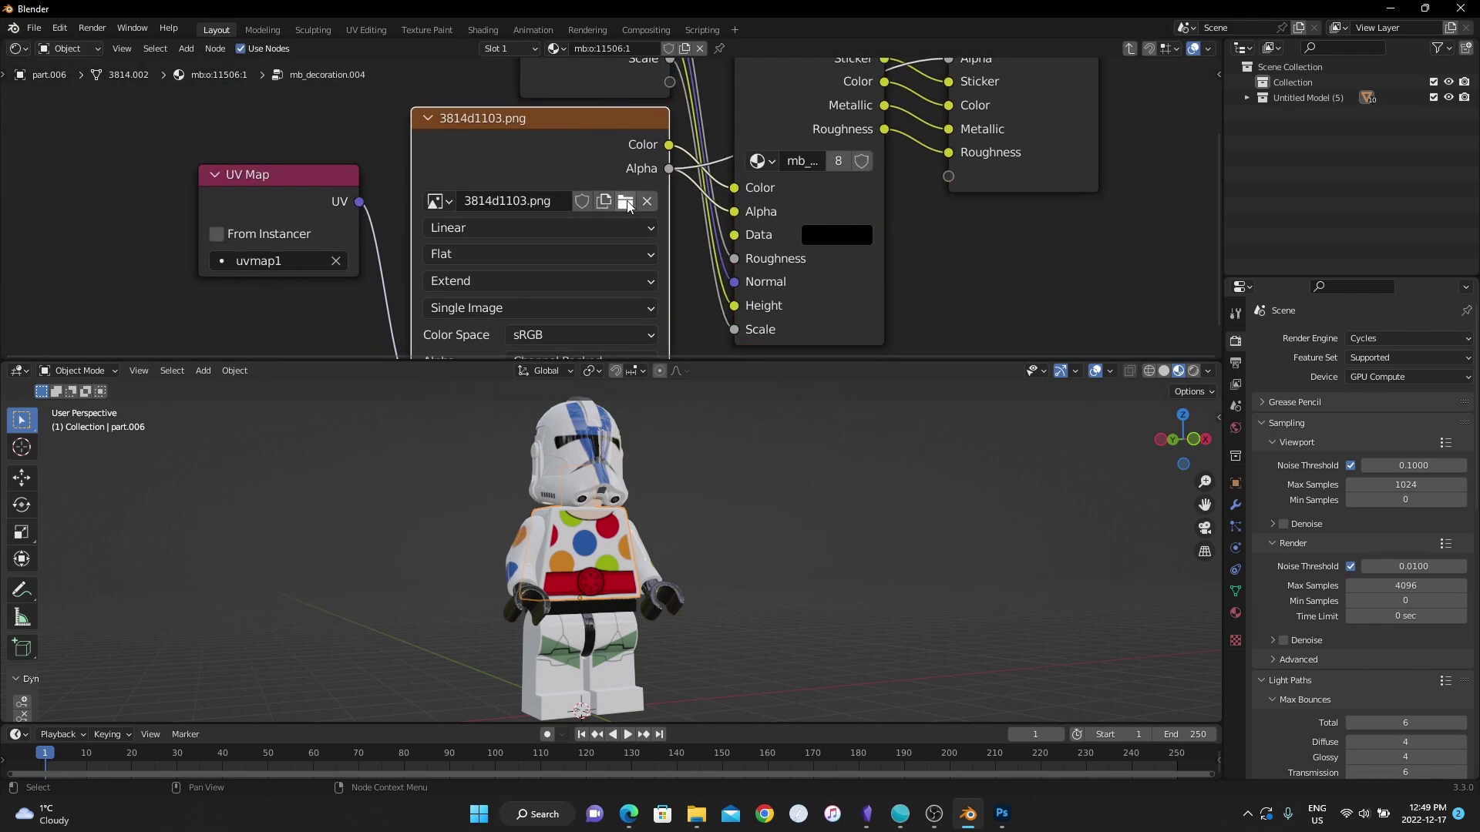
left_click(627, 201)
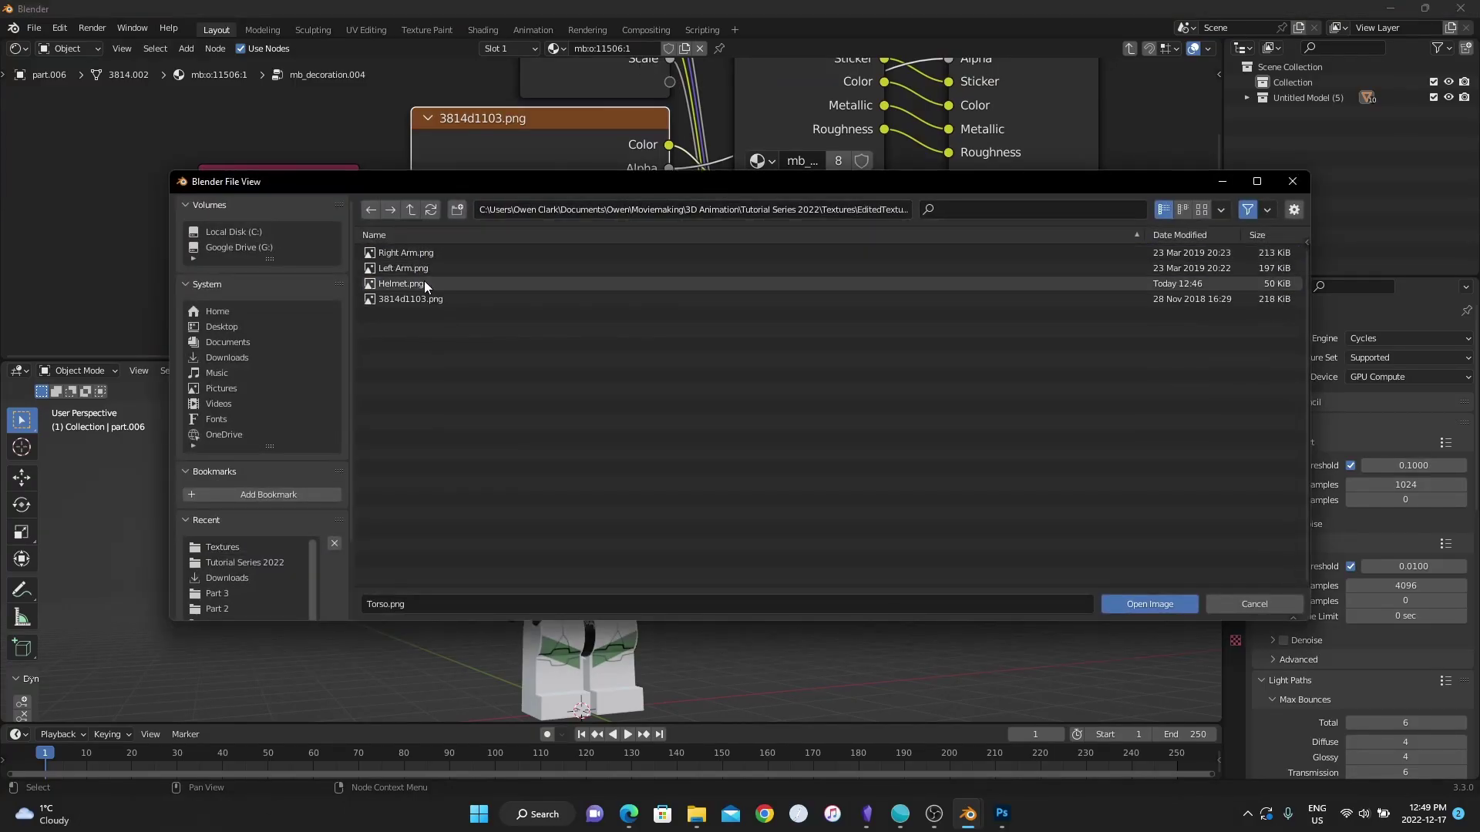
double_click(439, 303)
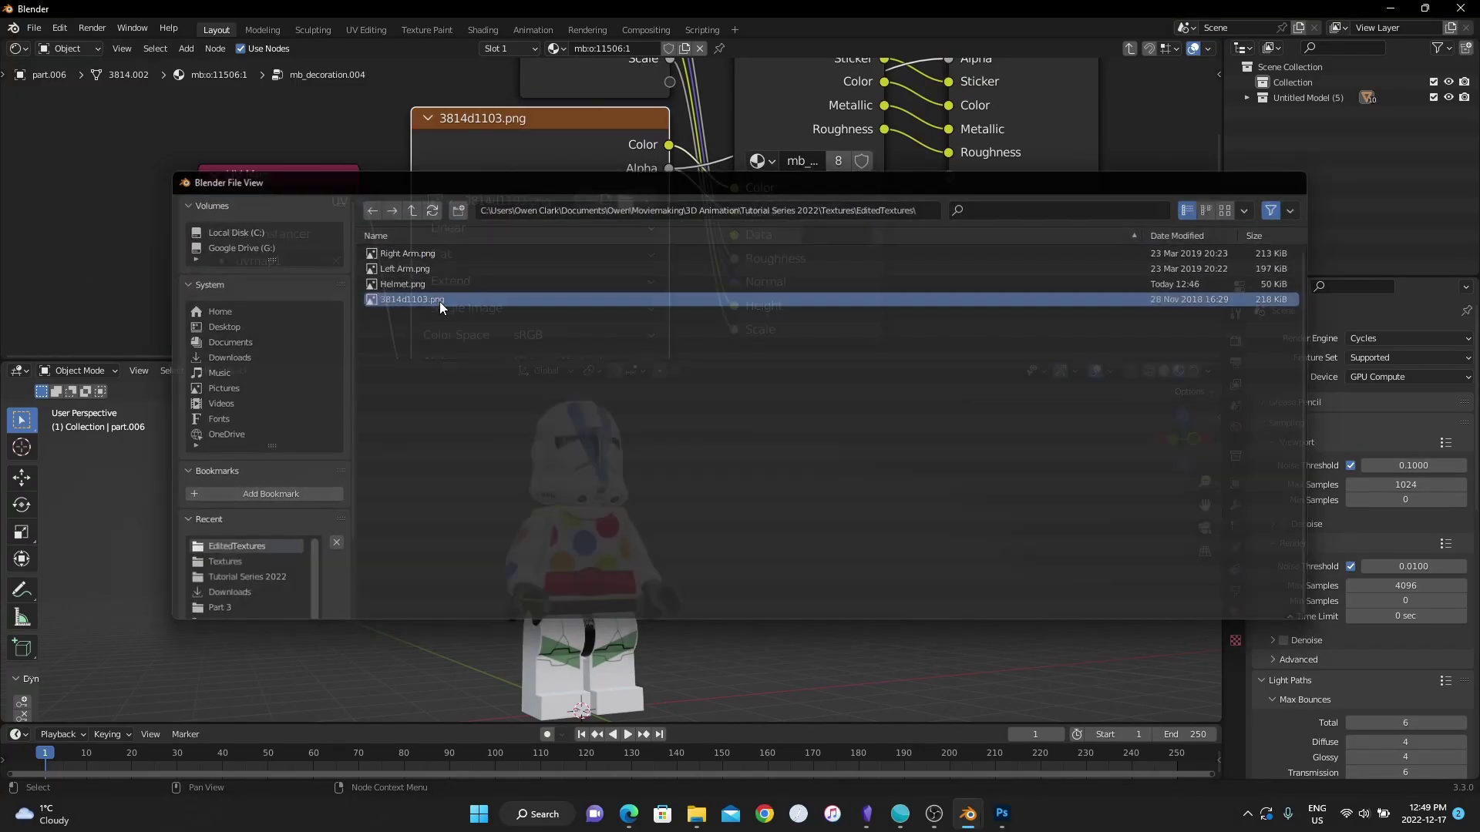
middle_click_drag(768, 510, 945, 505)
scroll(705, 492, "up", 5)
middle_click_drag(705, 491, 631, 519)
Load Left Arm.png from EditedTextures into the arm's Decoration image node.
left_click(797, 544)
scroll(451, 122, "up", 3)
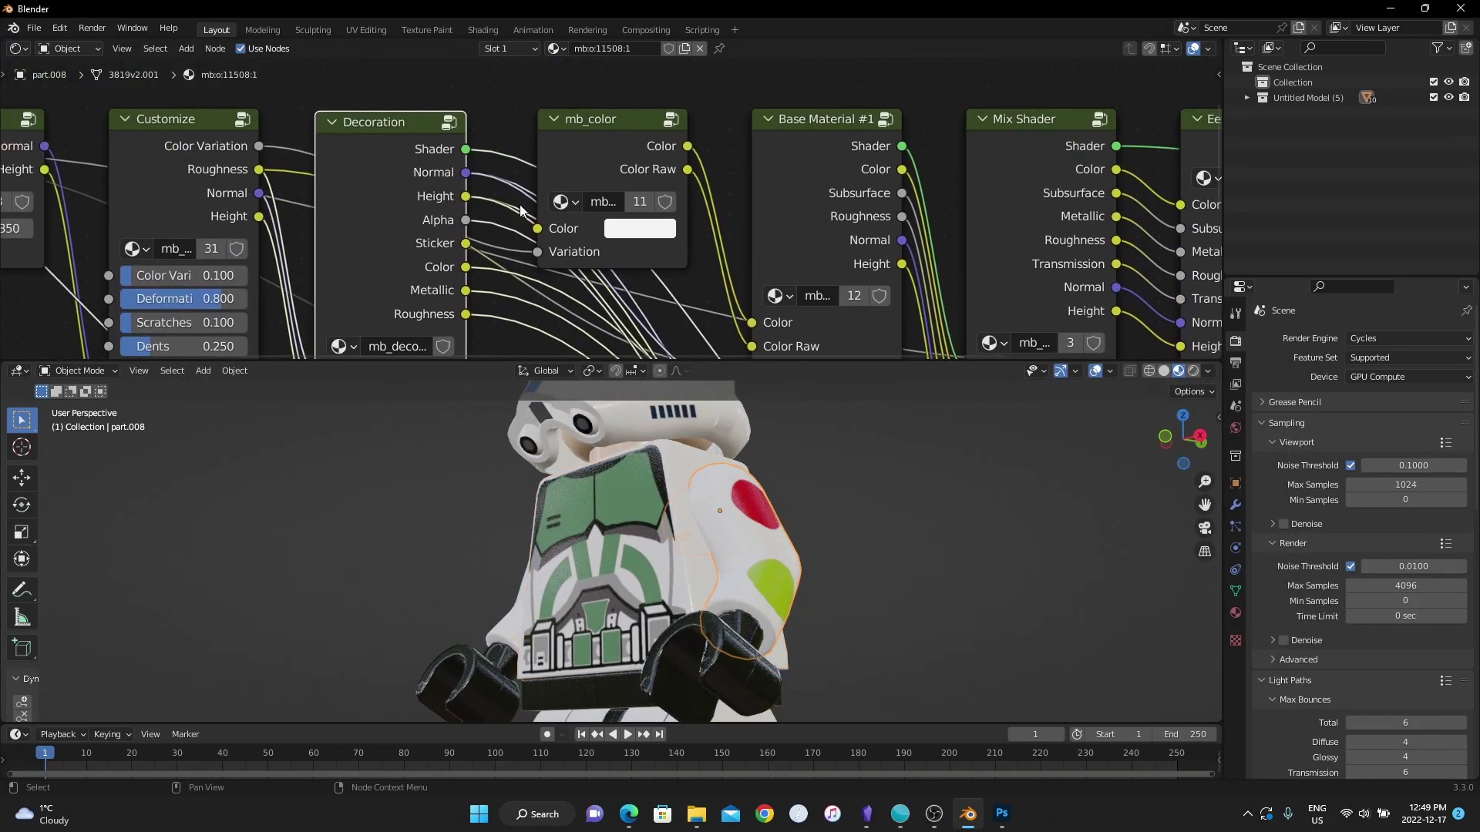
left_click(451, 122)
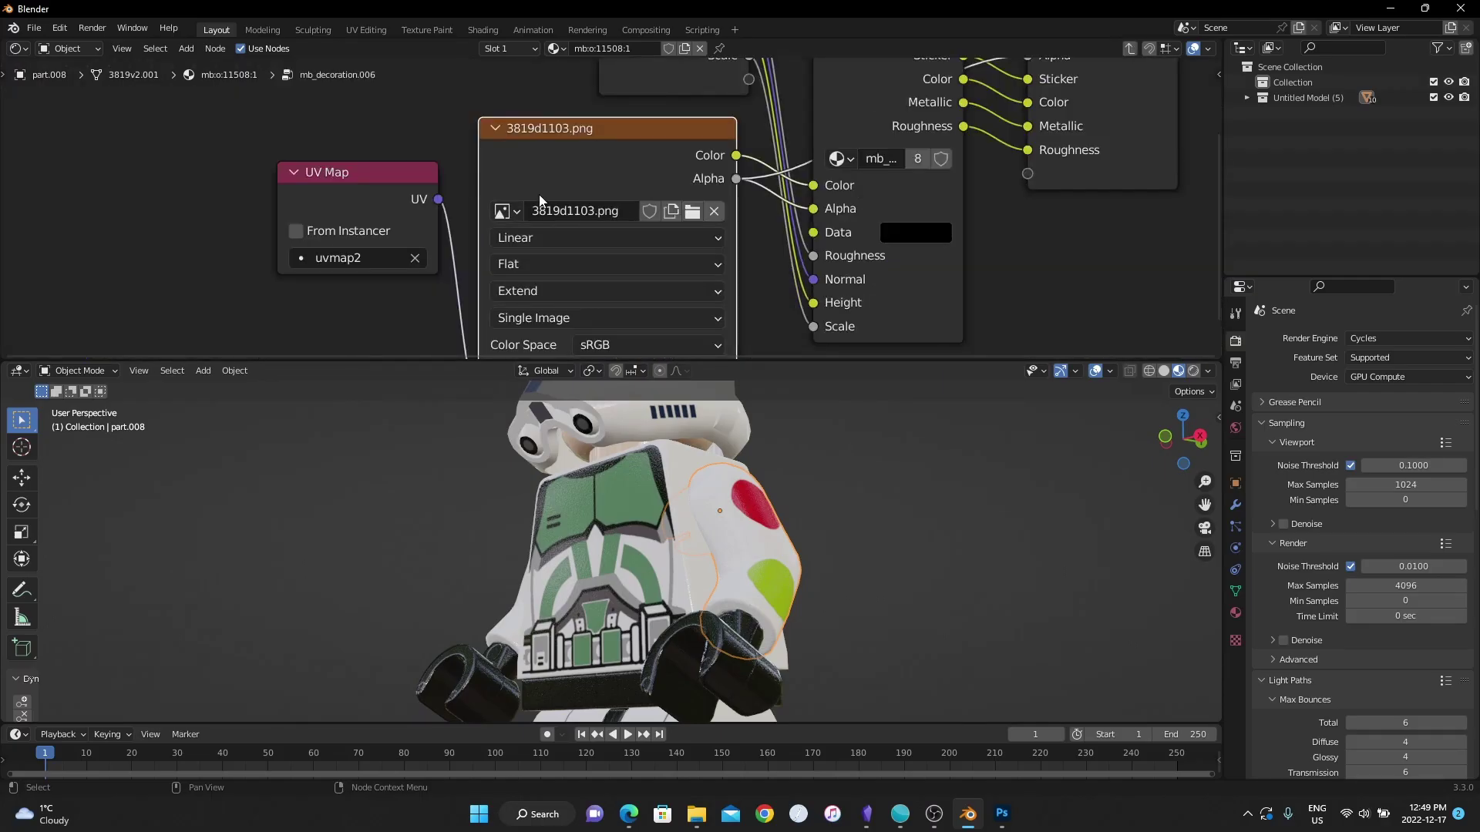
left_click(690, 214)
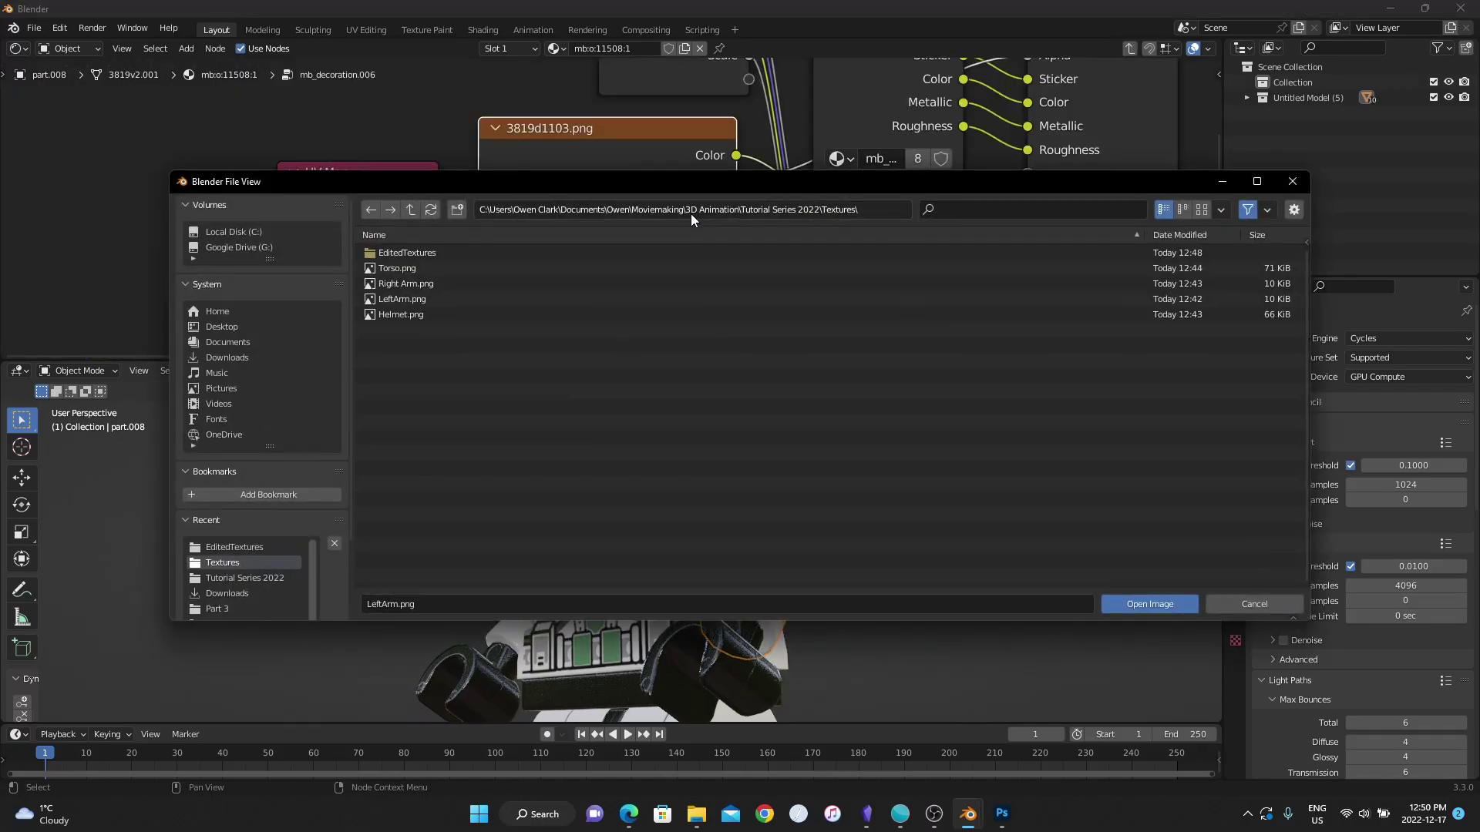
double_click(435, 294)
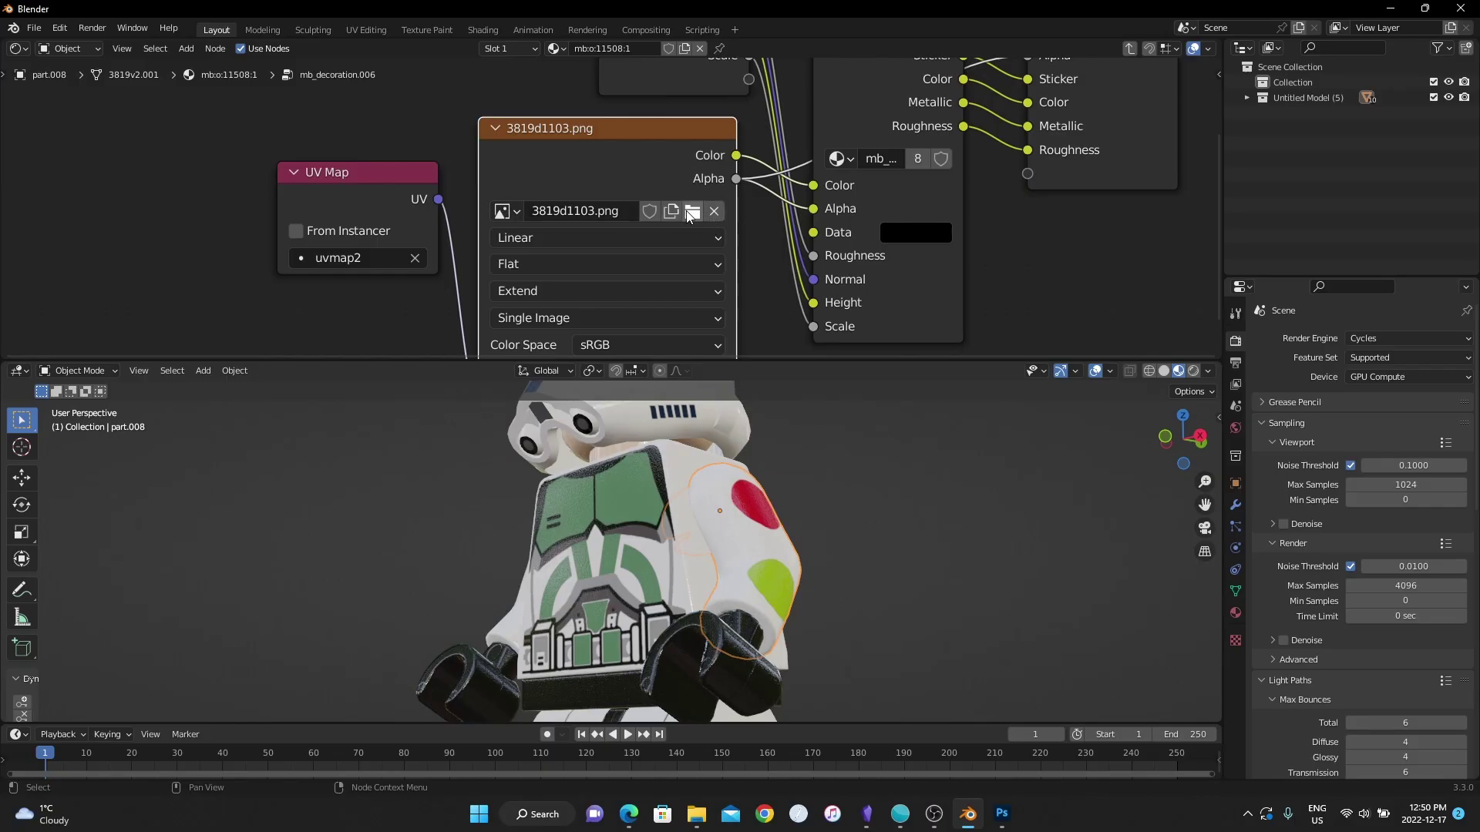
left_click(692, 211)
double_click(424, 297)
left_click(711, 211)
left_click(669, 208)
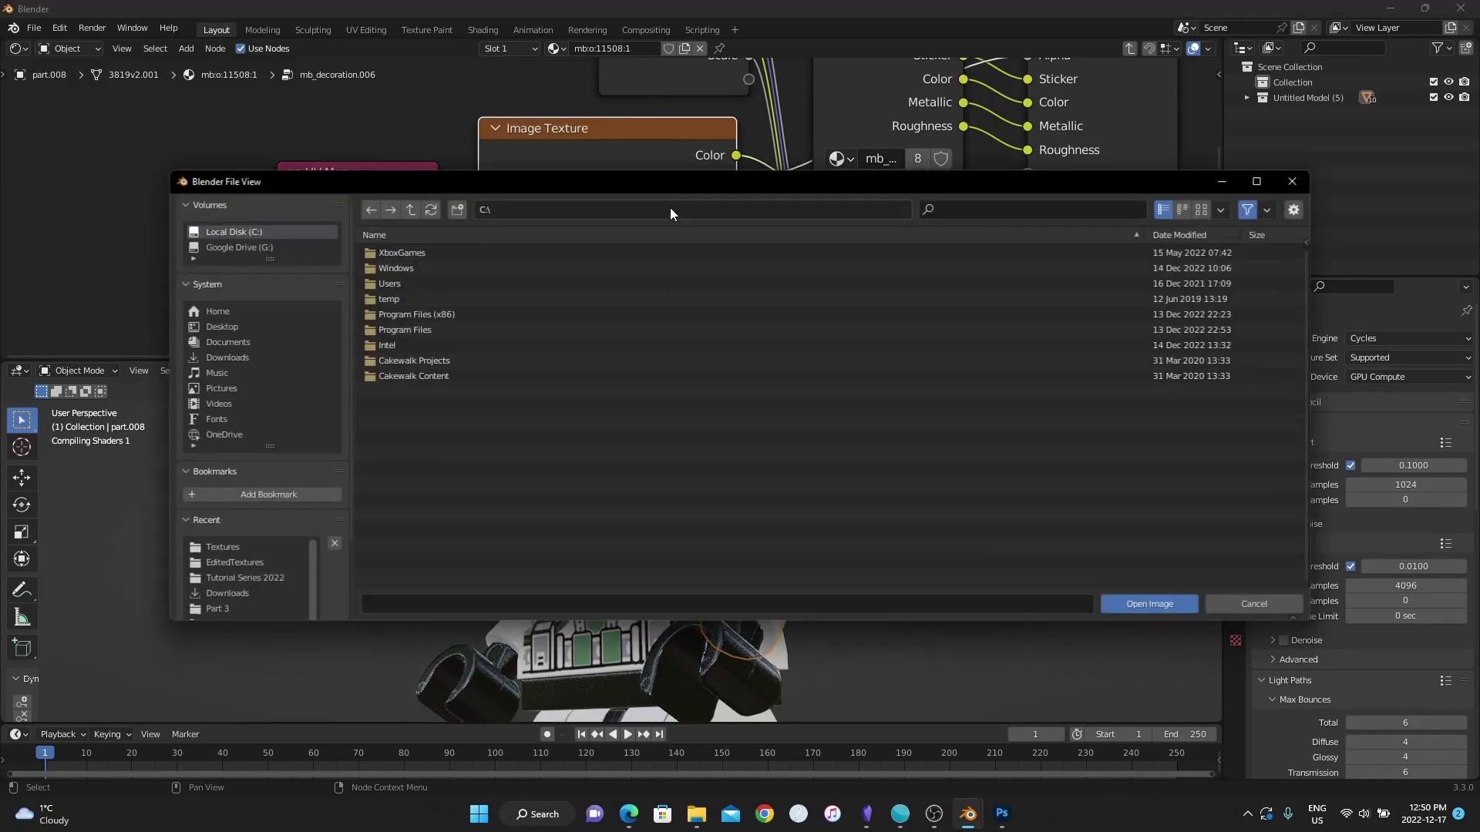
left_click(253, 557)
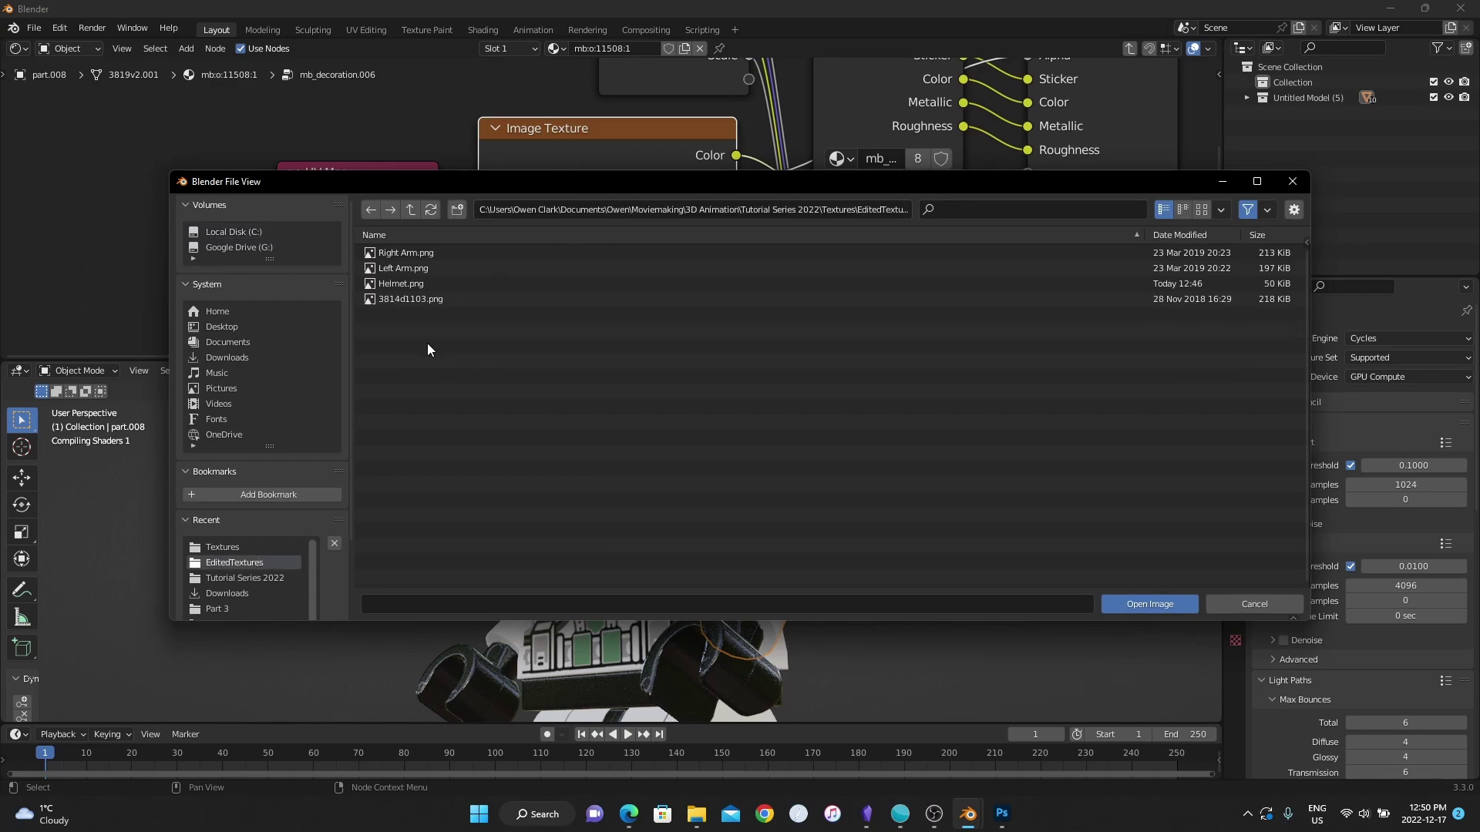
double_click(437, 271)
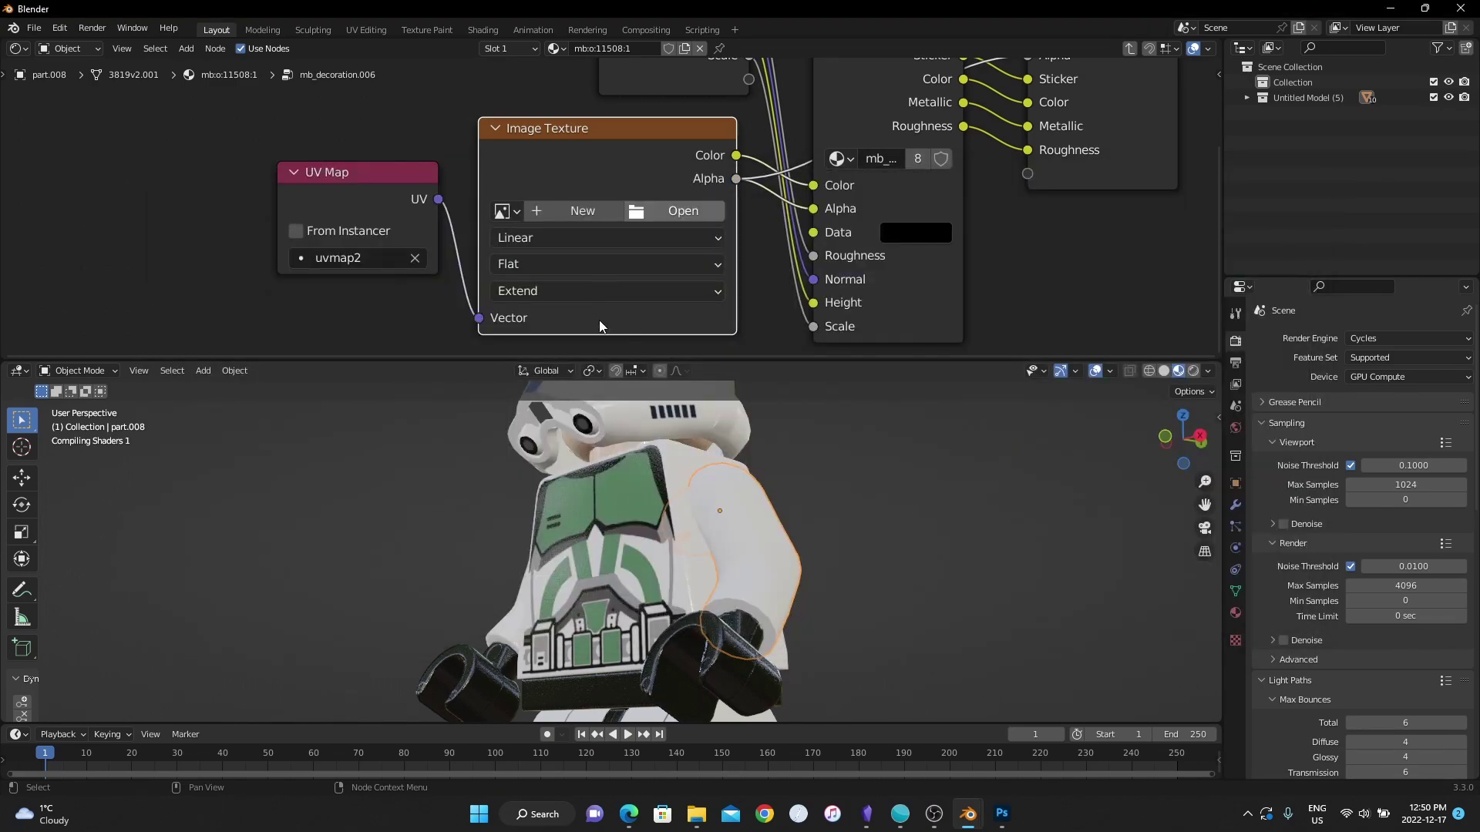
Frame the arm, then select the other arm and check its decoration node group.
key("KP_Decimal")
middle_click_drag(579, 513, 432, 525)
left_click(390, 511)
middle_click_drag(426, 230, 556, 292)
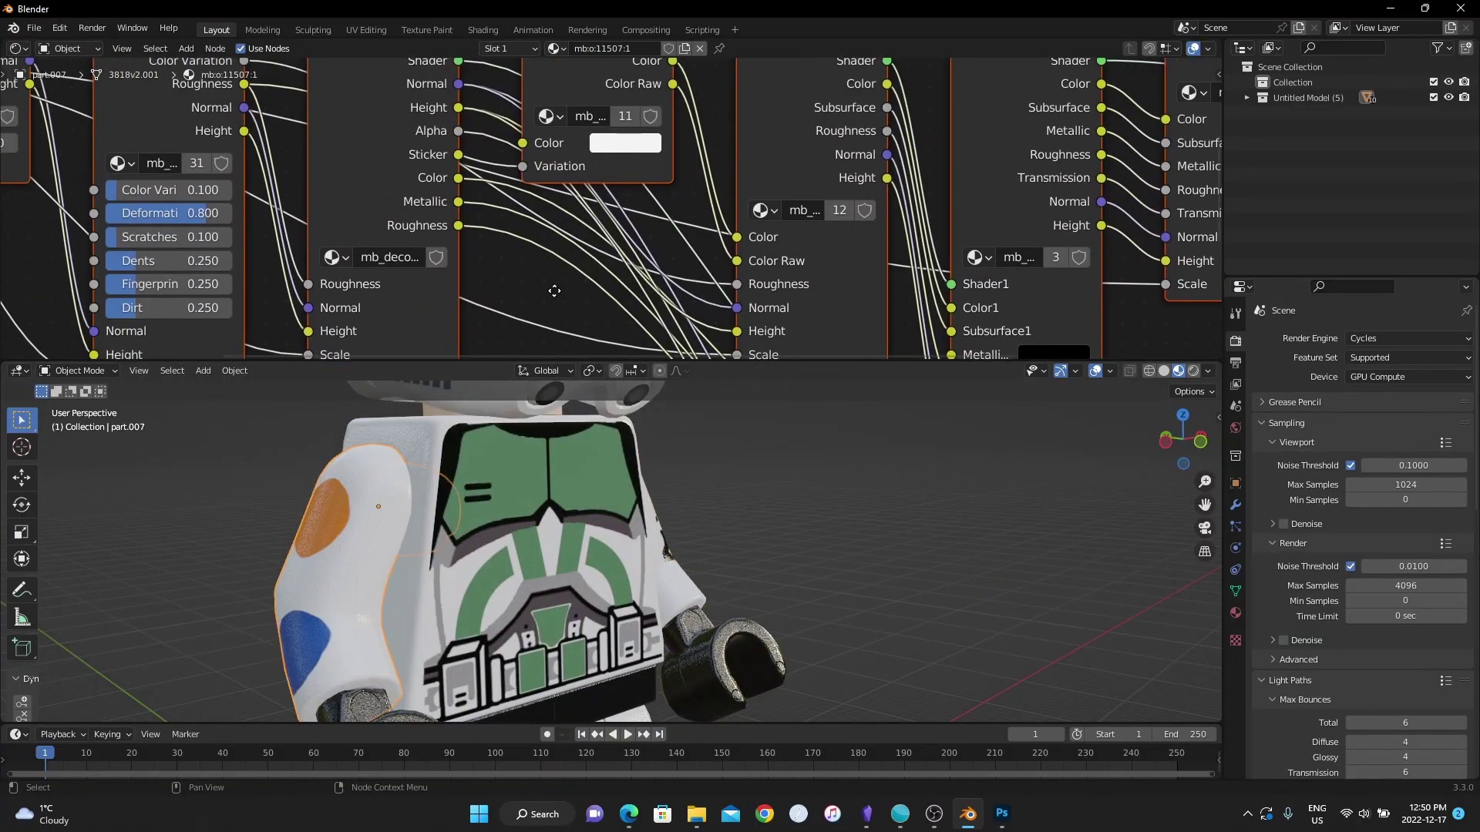
key("Tab")
mouse_move(421, 524)
middle_mouse_down()
mouse_move(450, 558)
mouse_move(518, 563)
mouse_move(621, 464)
mouse_move(457, 474)
middle_mouse_up()
scroll(636, 498, "down", 4)
Leave the node group and orbit the trooper round to a front view.
scroll(609, 505, "up", 3)
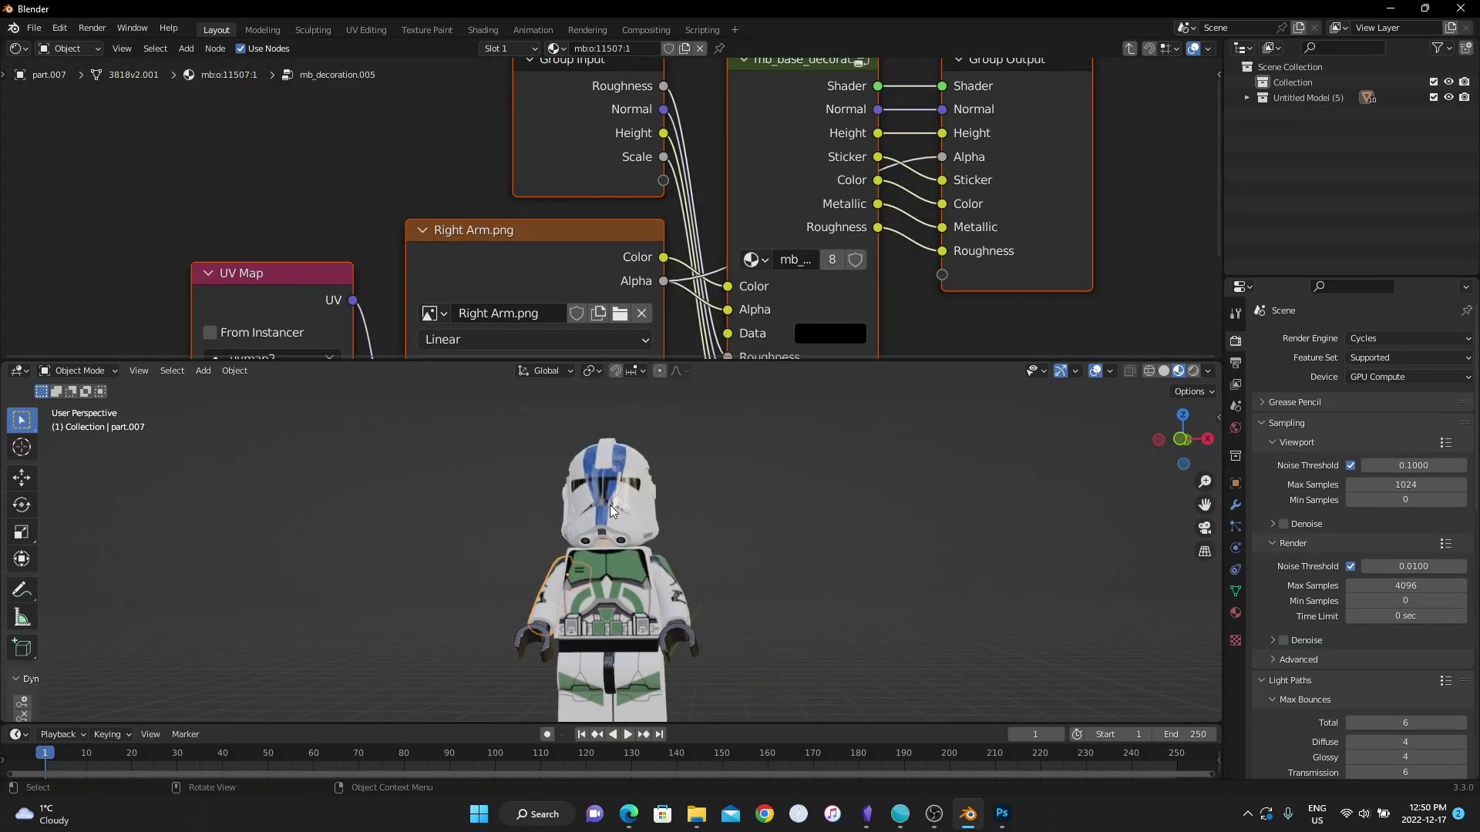
key("Tab")
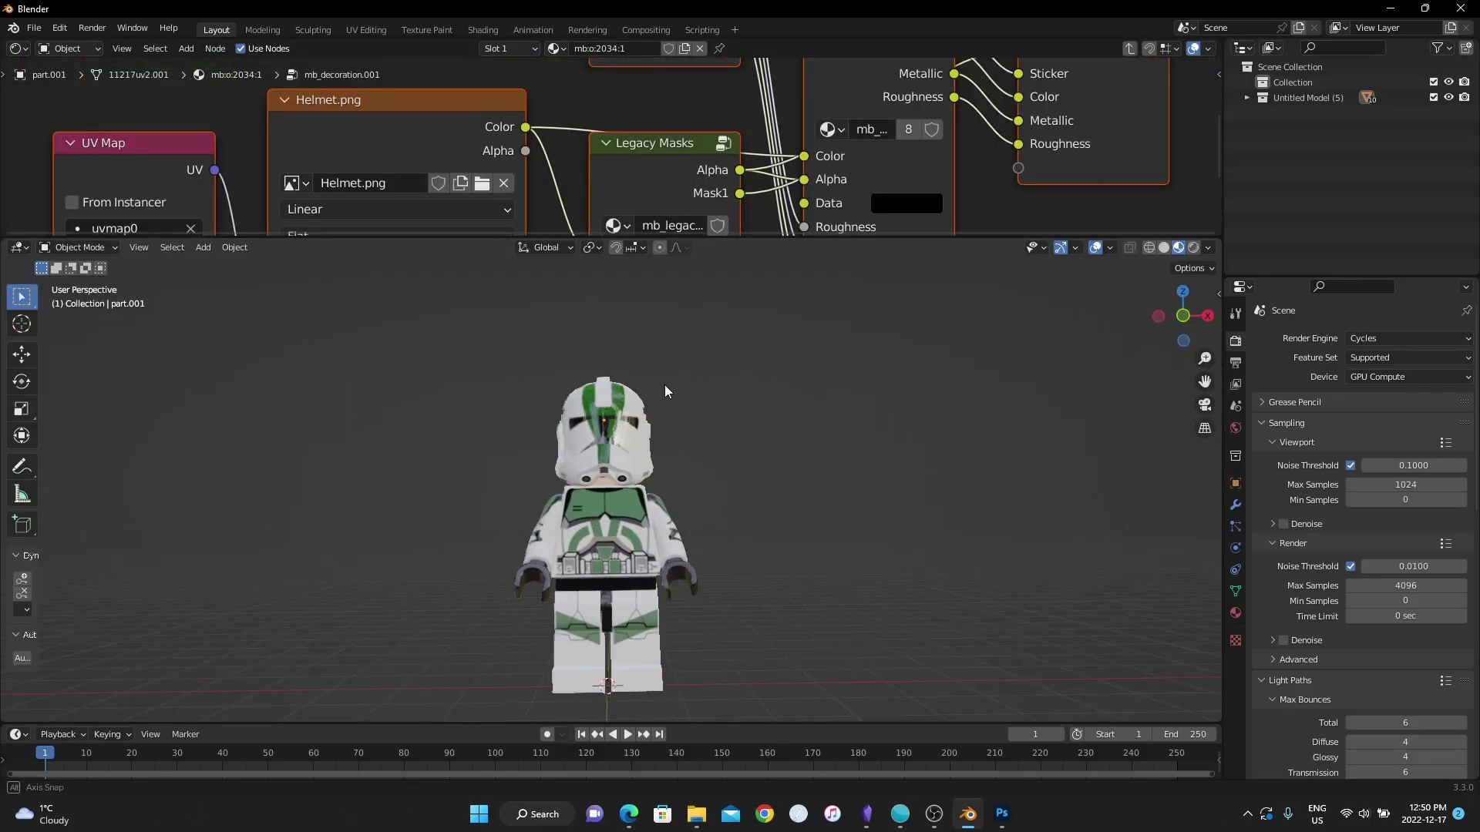
mouse_move(664, 385)
middle_mouse_down()
mouse_move(802, 387)
mouse_move(626, 401)
mouse_move(628, 496)
mouse_move(715, 487)
mouse_move(806, 438)
mouse_move(692, 441)
mouse_move(805, 458)
mouse_move(806, 472)
mouse_move(544, 481)
middle_mouse_up()
scroll(756, 488, "down", 2)
scroll(767, 493, "up", 3)
mouse_move(646, 525)
middle_mouse_down()
mouse_move(766, 493)
mouse_move(734, 470)
middle_mouse_up()
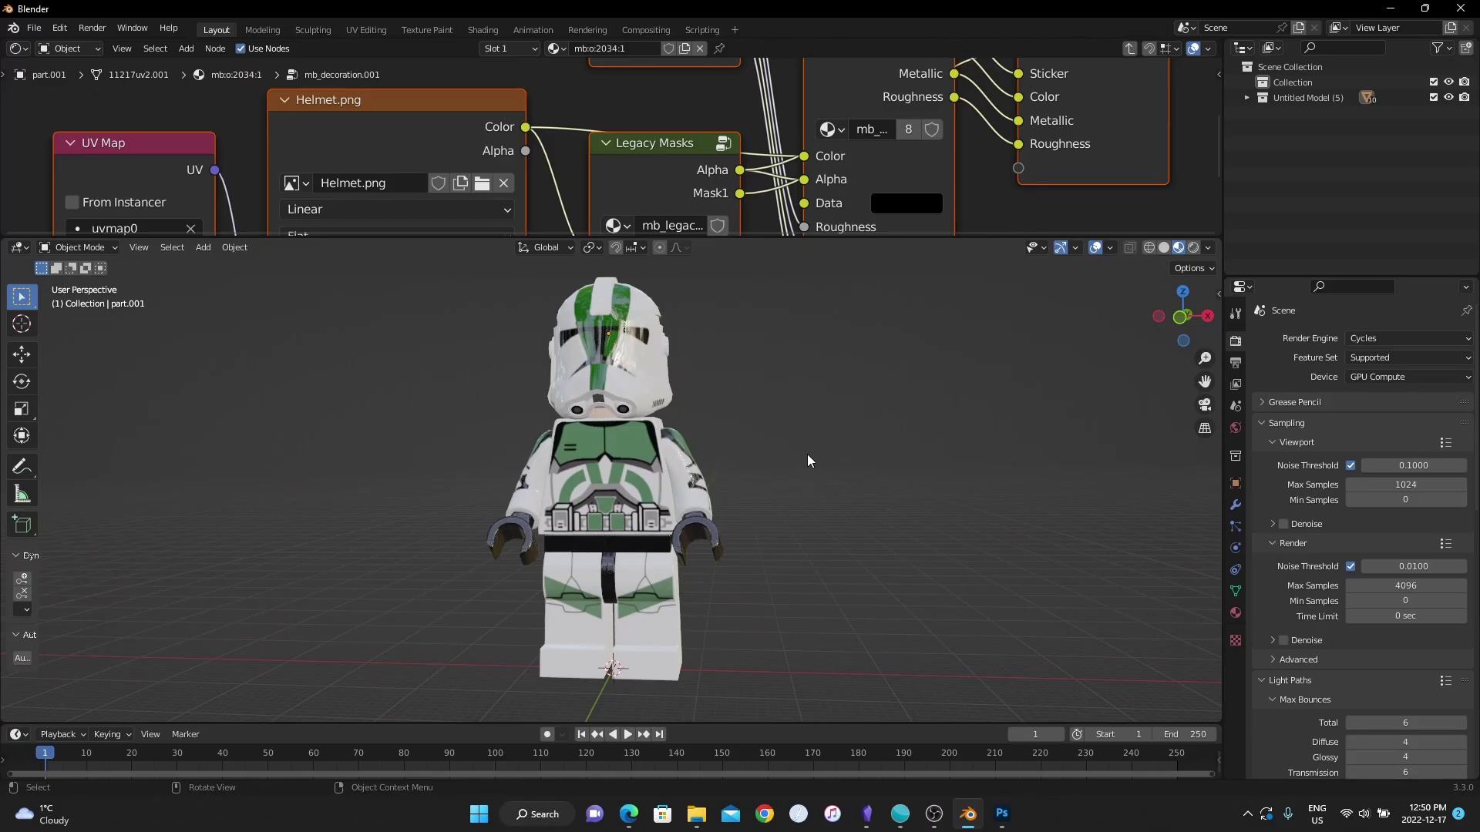
Save the project as '313th Trooper.blend' and delete the extra Collection from the Outliner.
key("ctrl+s")
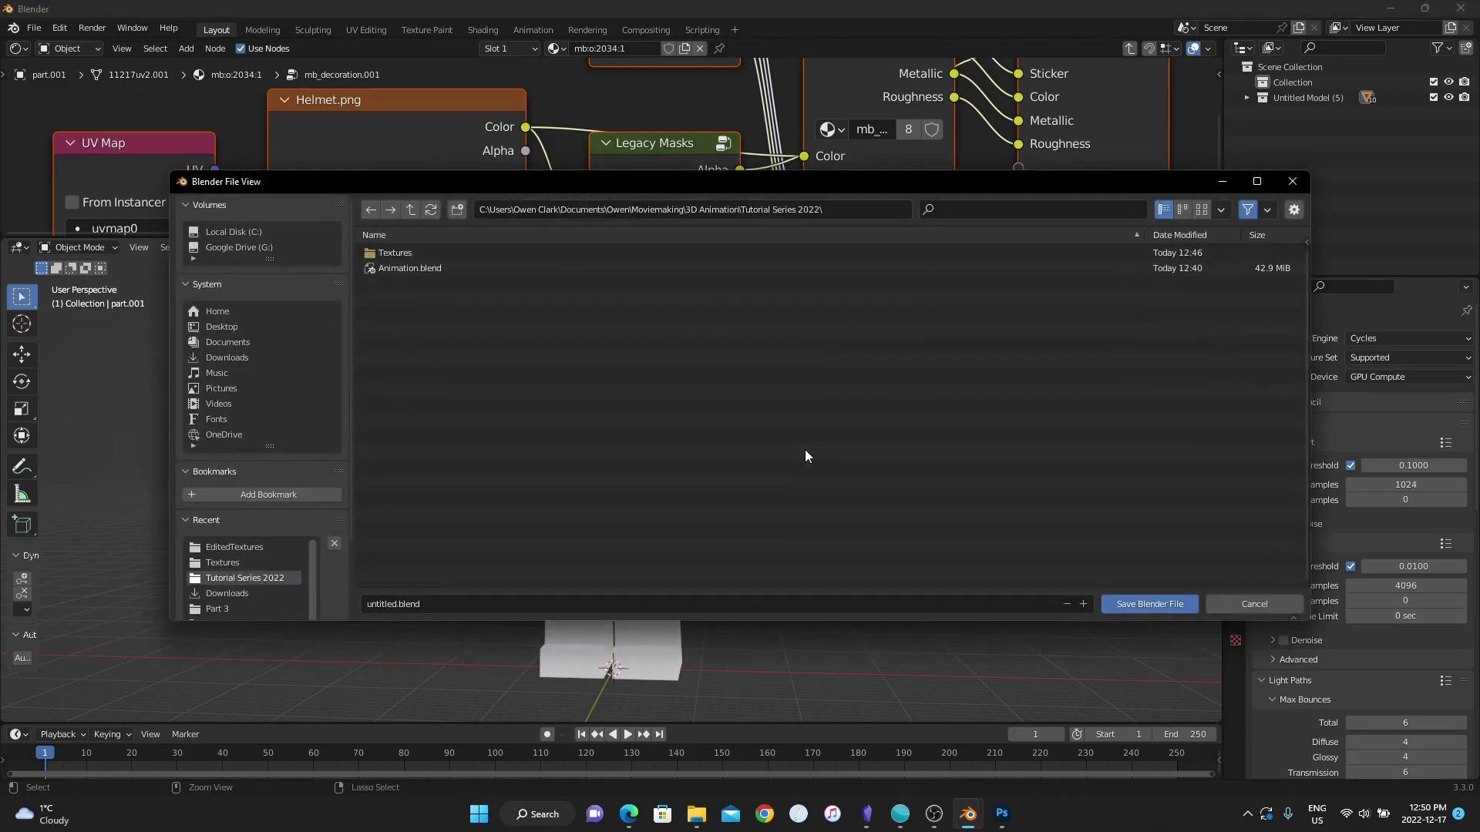
double_click(382, 604)
type("313th R")
type("rooper")
key("Return")
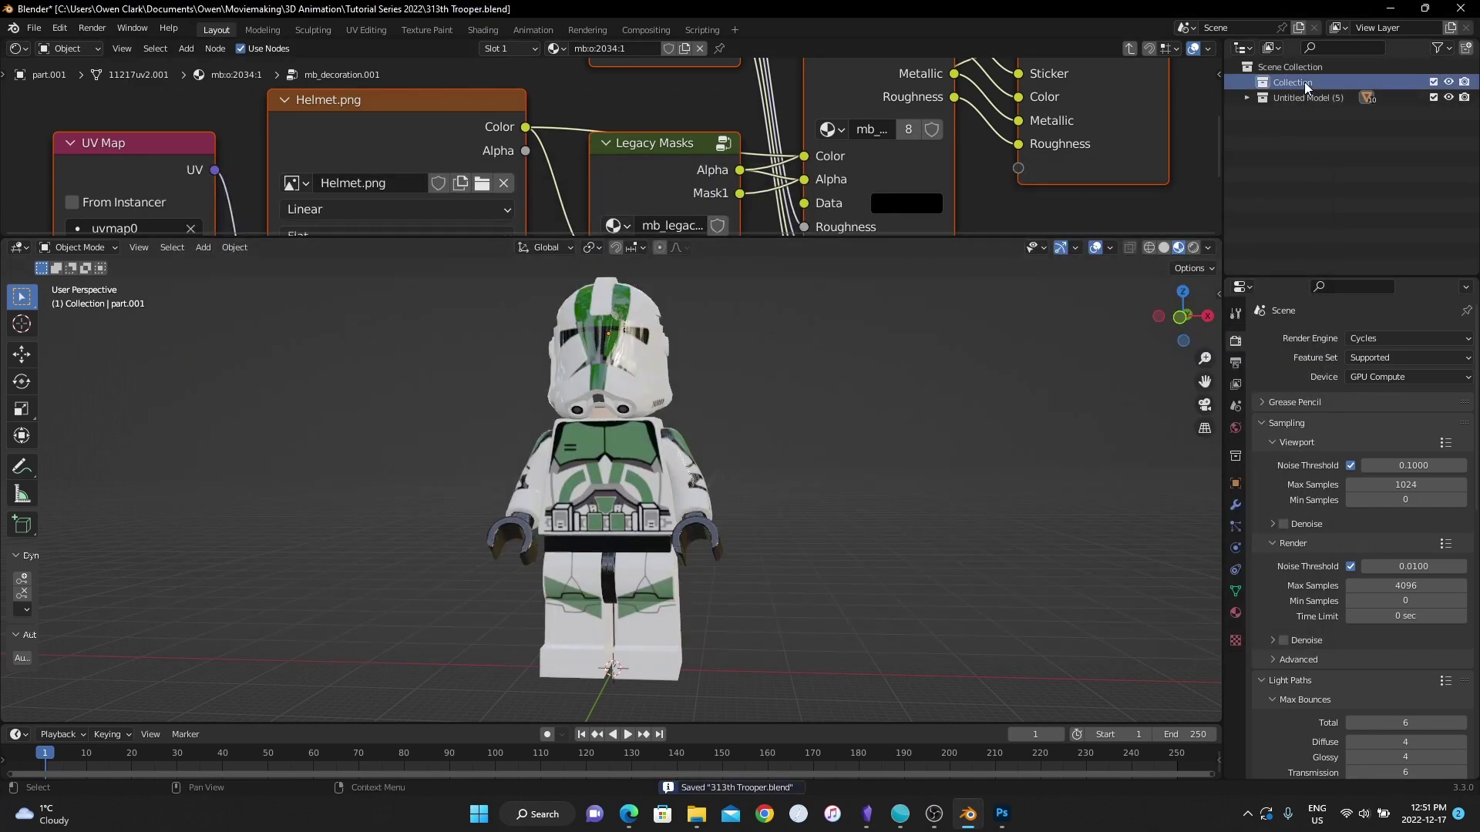
right_click(1304, 82)
left_click(1258, 145)
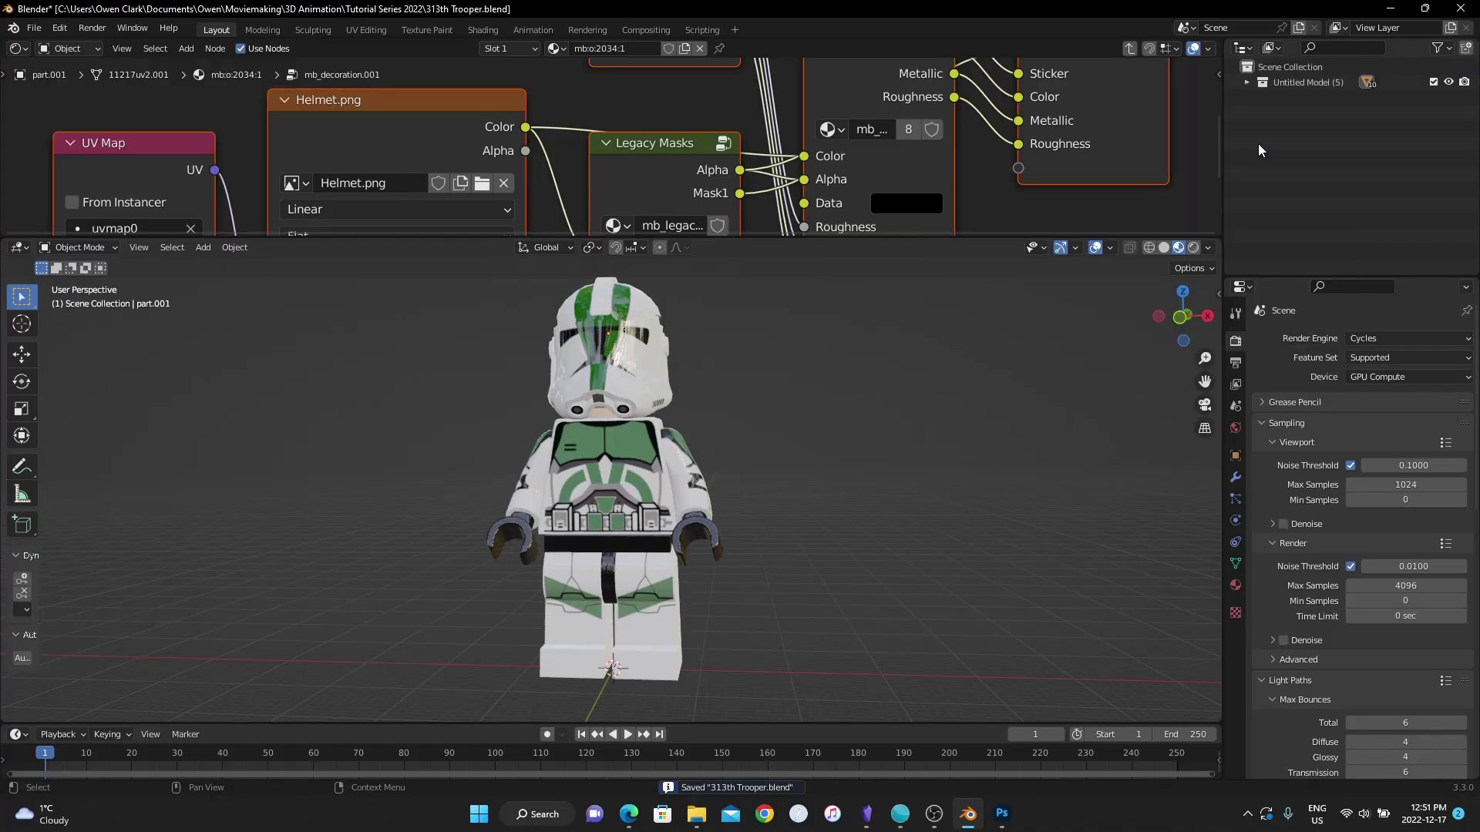
Rename the Untitled Model (5) collection to 'Clone Trooper'.
double_click(1311, 80)
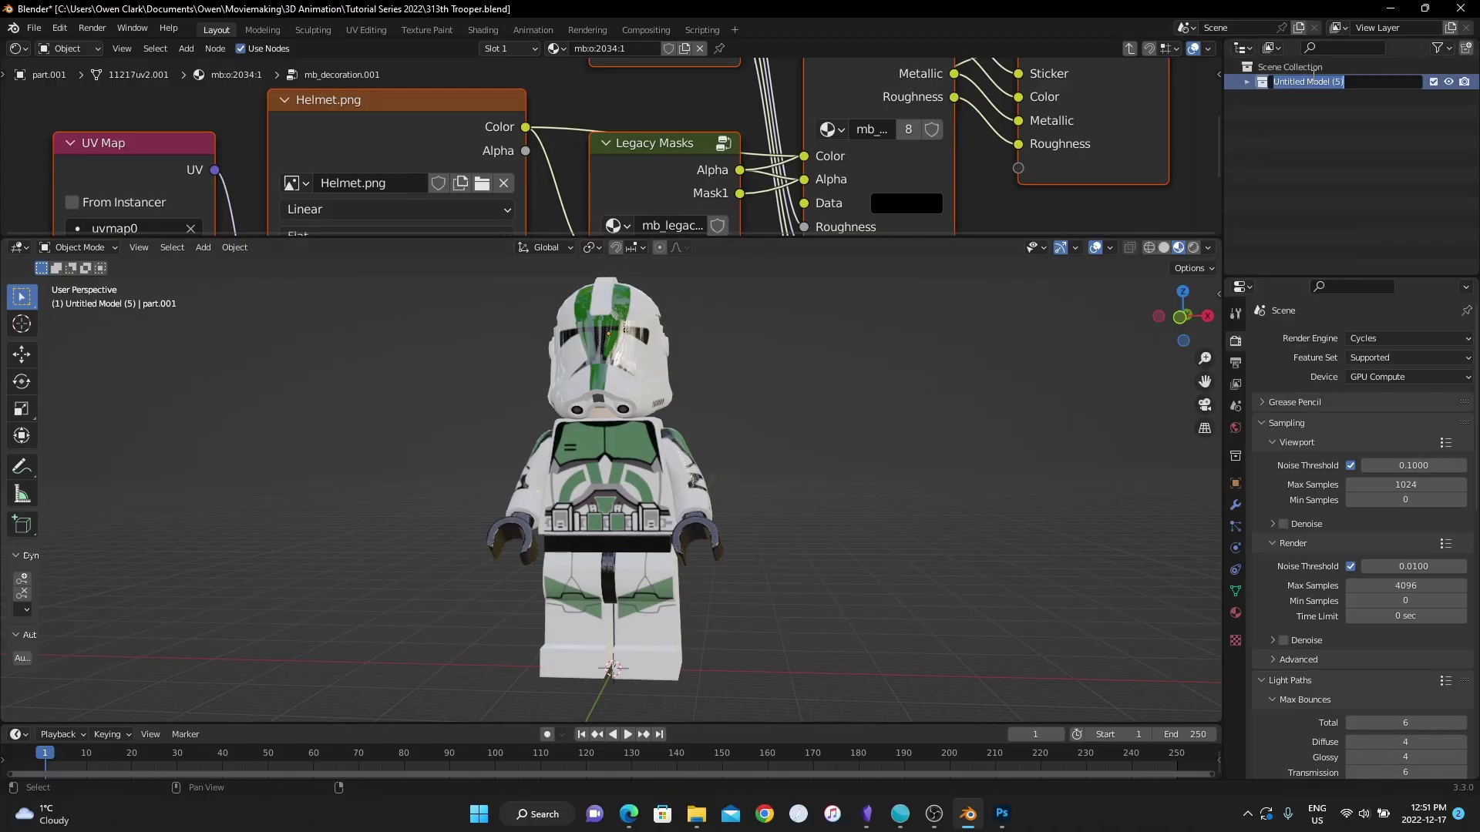
type("Clone Tro")
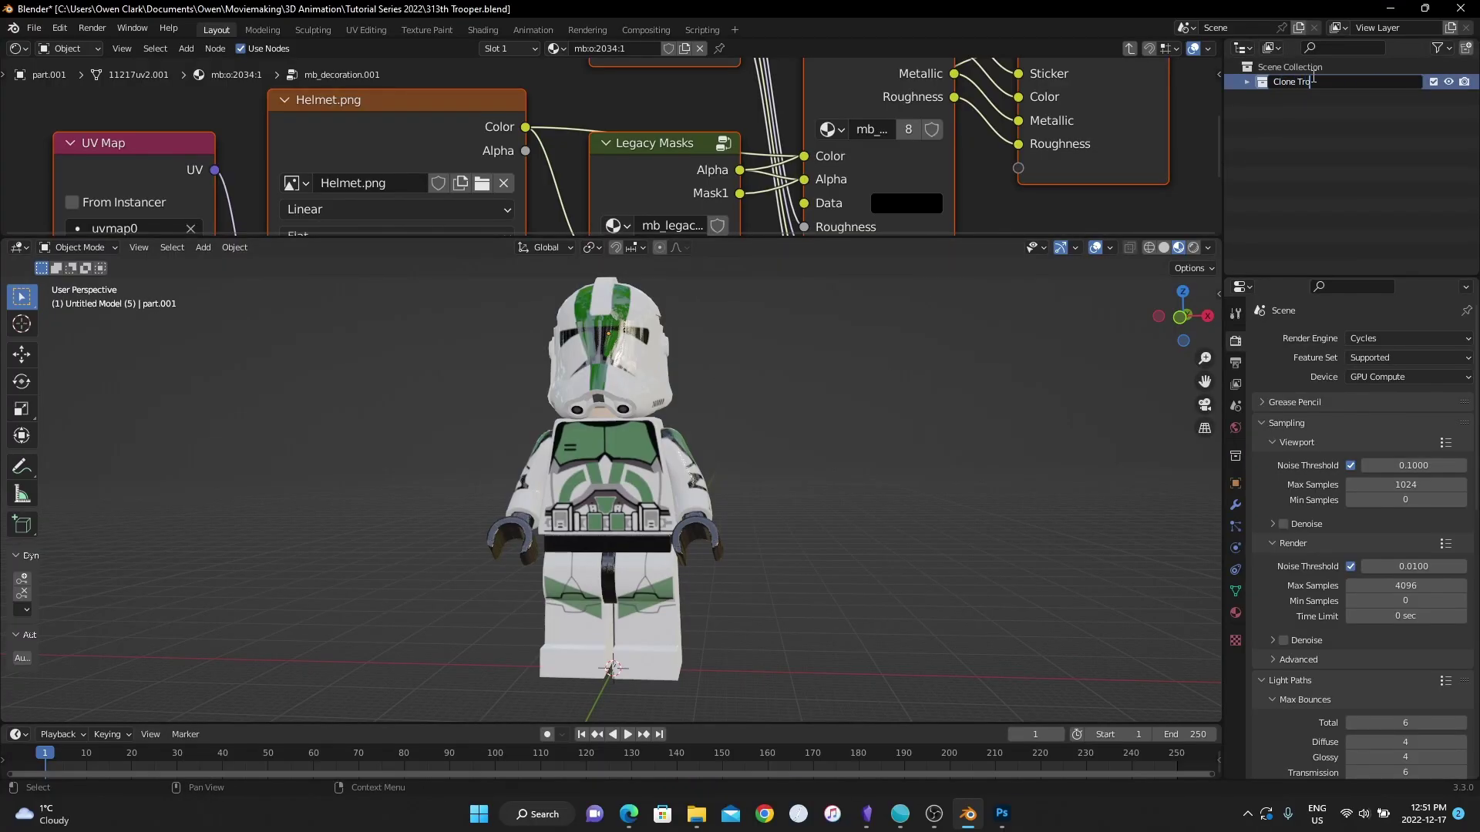
type("oper")
key("Return")
Rotate one of the trooper's arms into a new pose, then deselect it.
mouse_move(743, 460)
middle_mouse_down()
mouse_move(652, 456)
mouse_move(705, 450)
middle_mouse_up()
left_click(652, 456)
key("r")
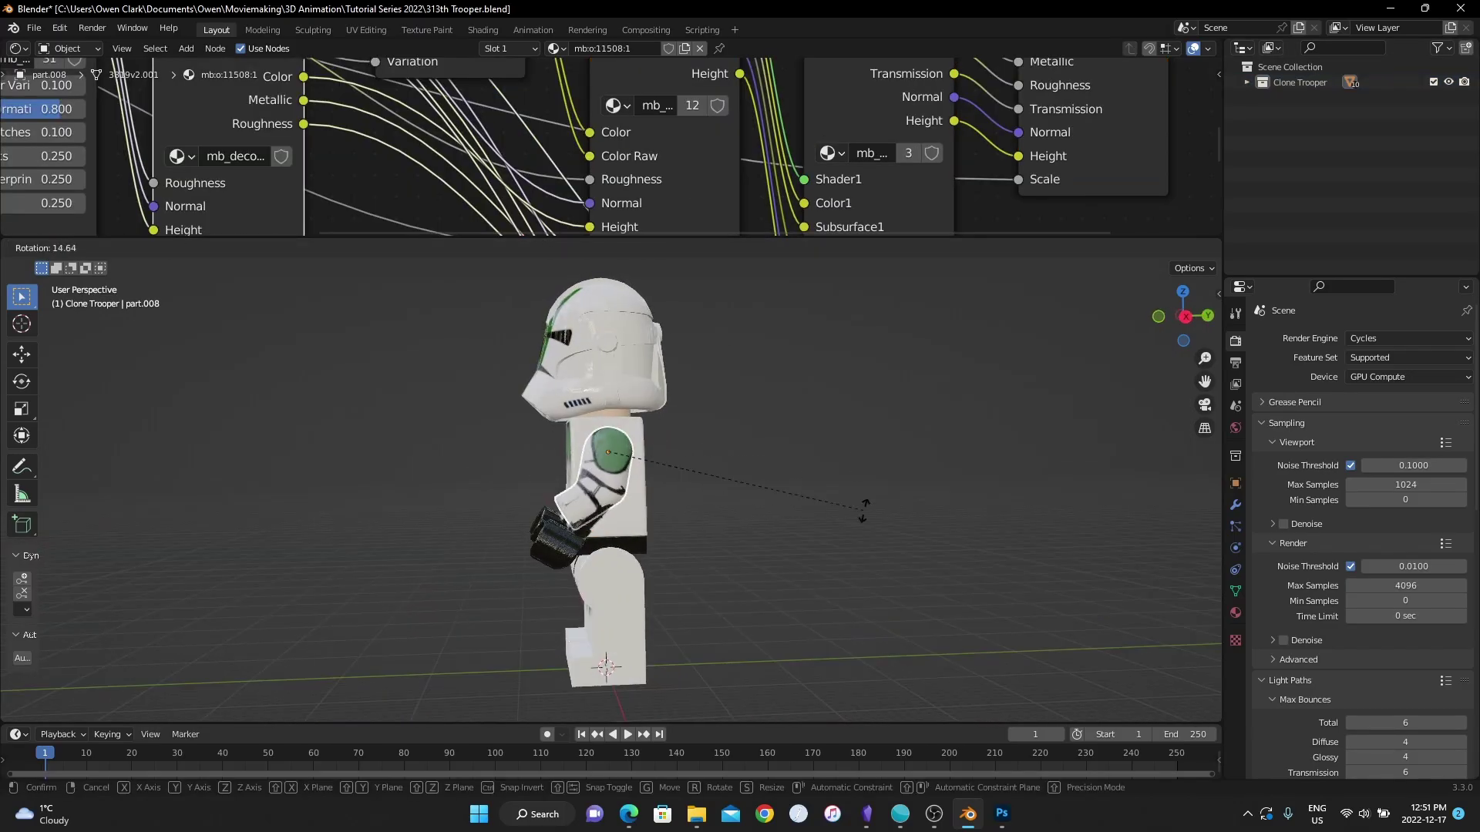
left_click(835, 592)
middle_click_drag(835, 592, 794, 472)
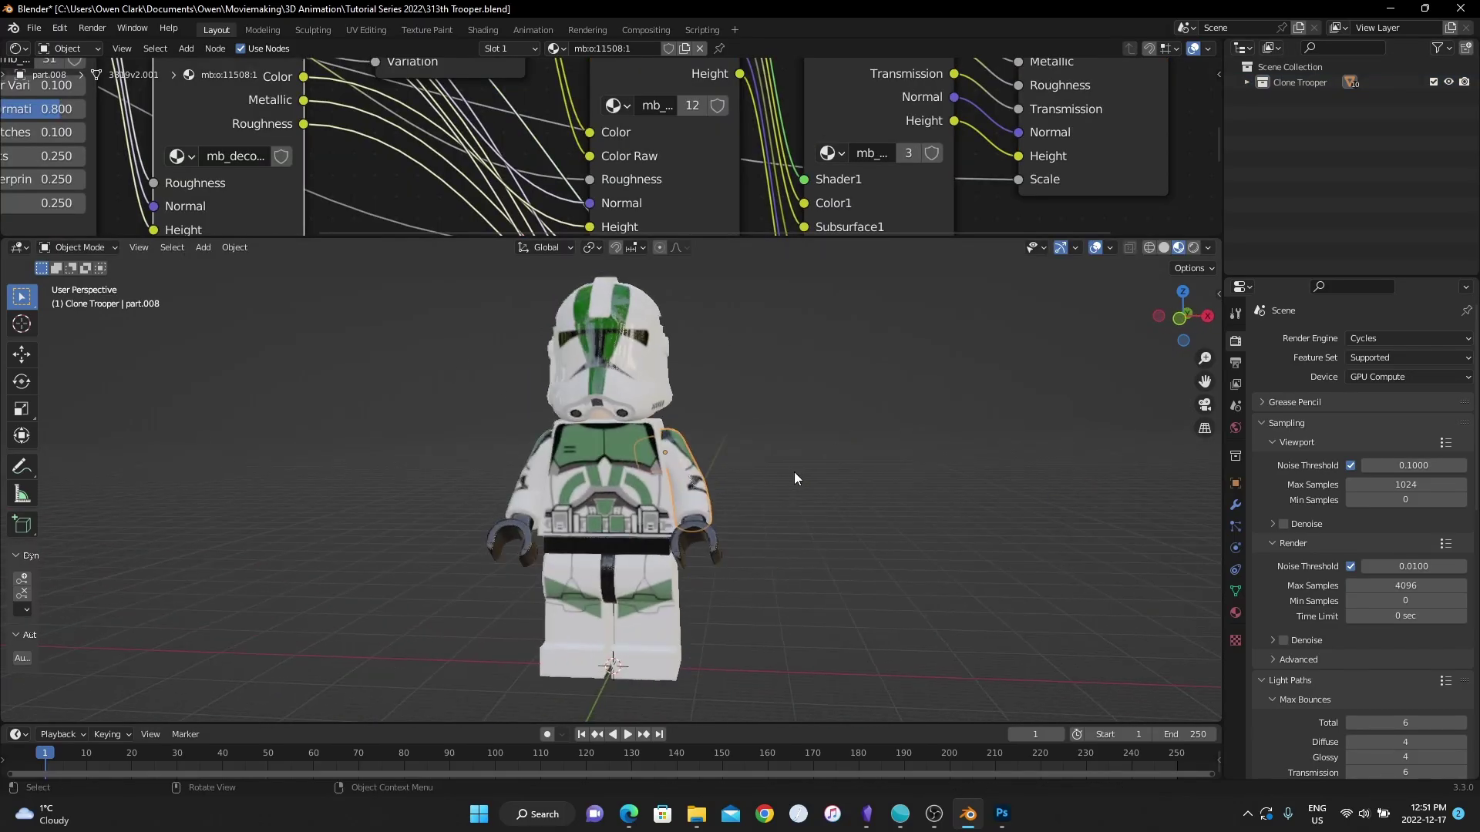
middle_click_drag(684, 498, 558, 428)
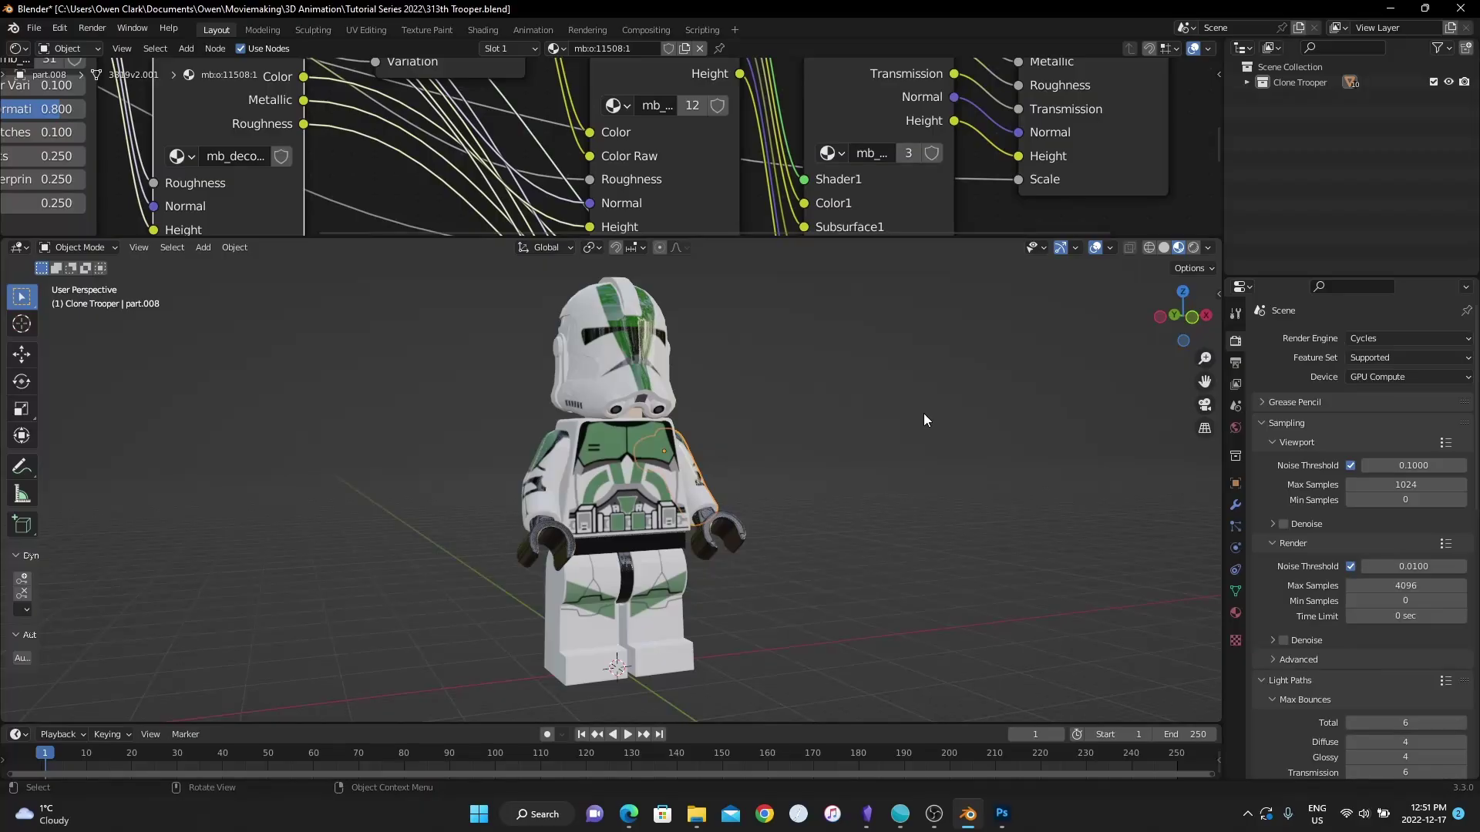
left_click(925, 419)
Go to github.com/BlenderBricks/EpicFigRig in Edge and download it as EpicFigRig-master.zip.
left_click(629, 814)
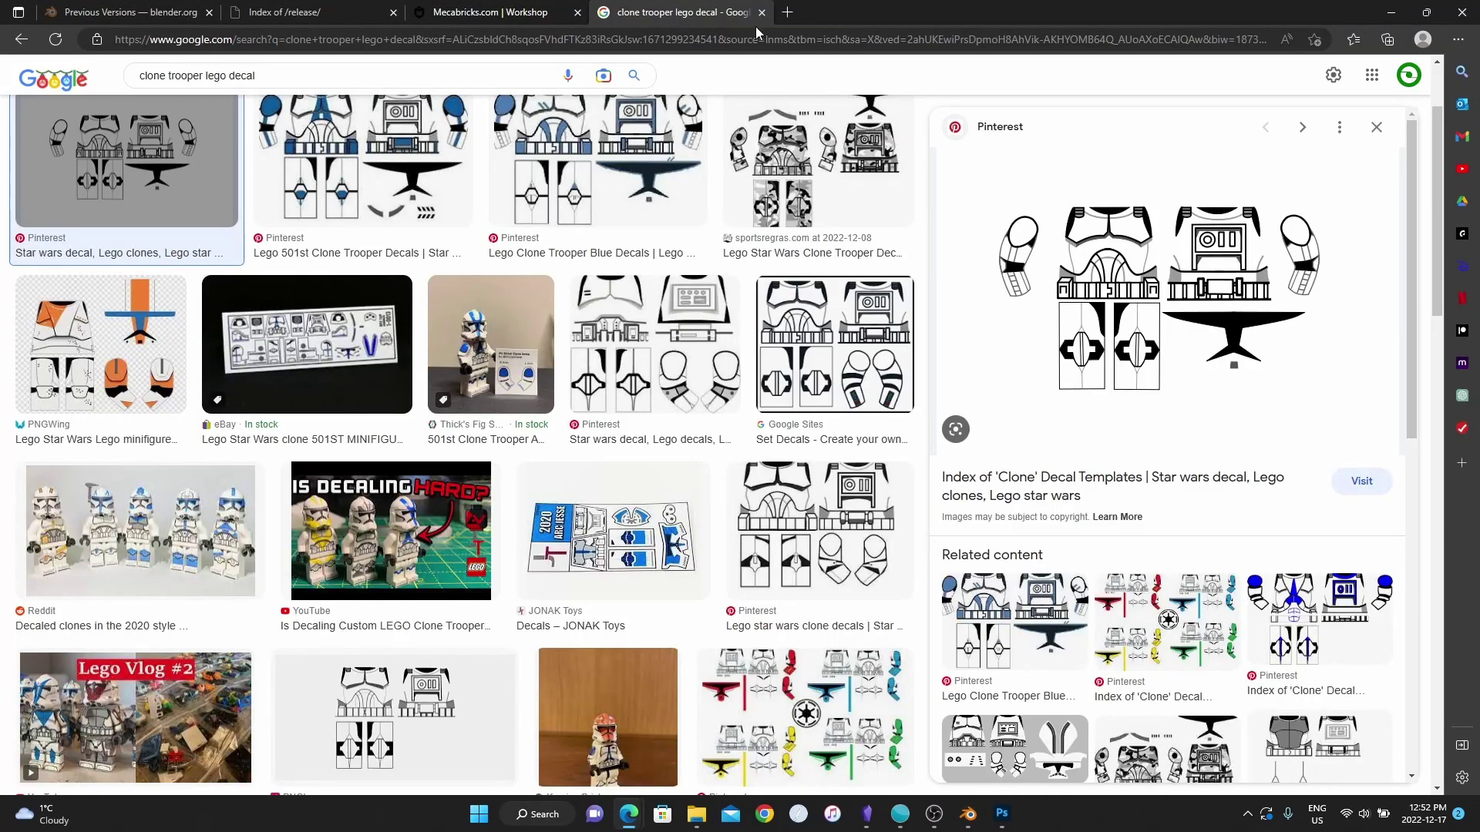
left_click(609, 38)
type("https://github.com/BlenderBricks/EpicFigRig")
key("Return")
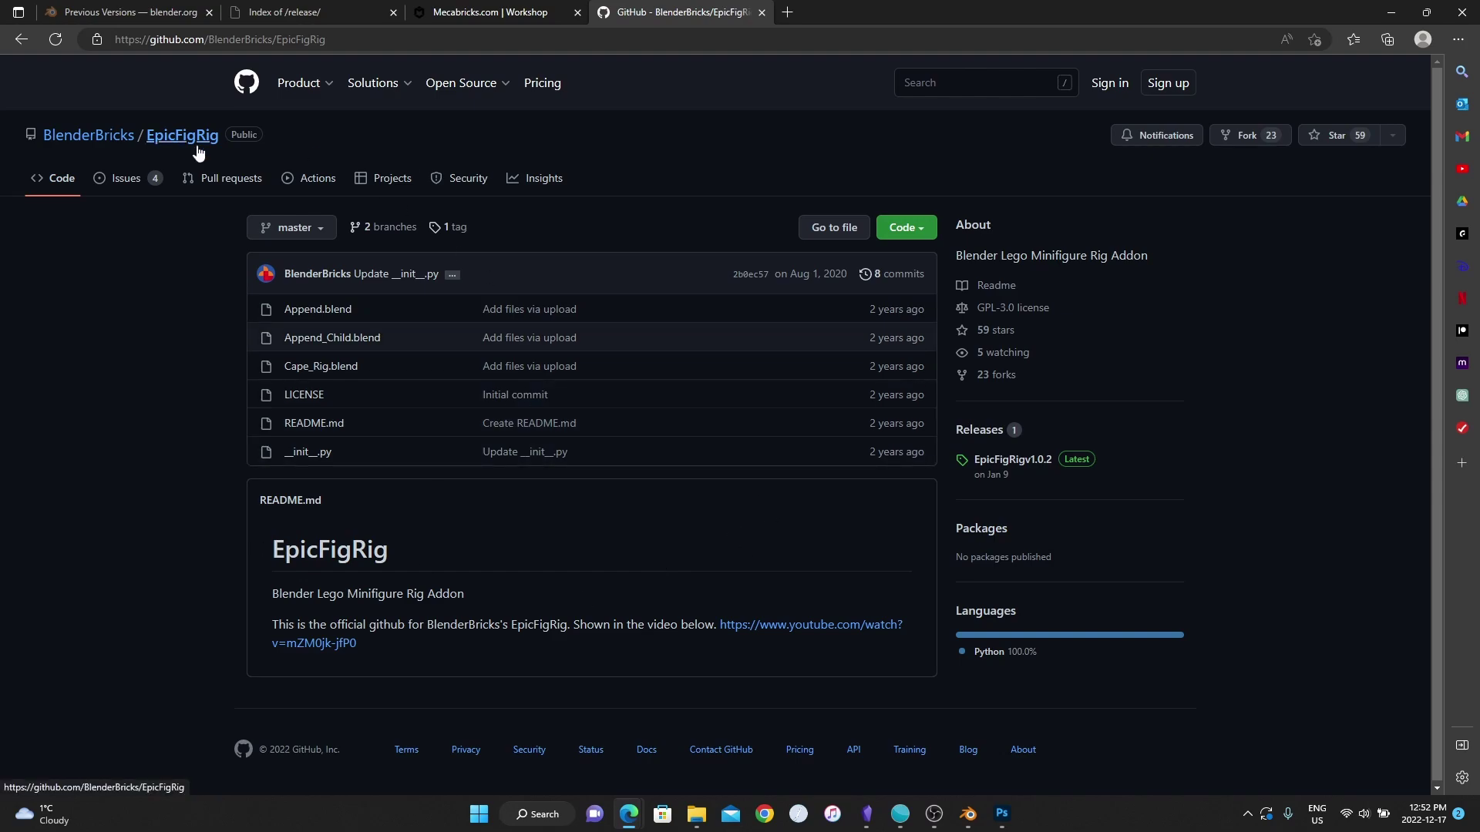
left_click(21, 39)
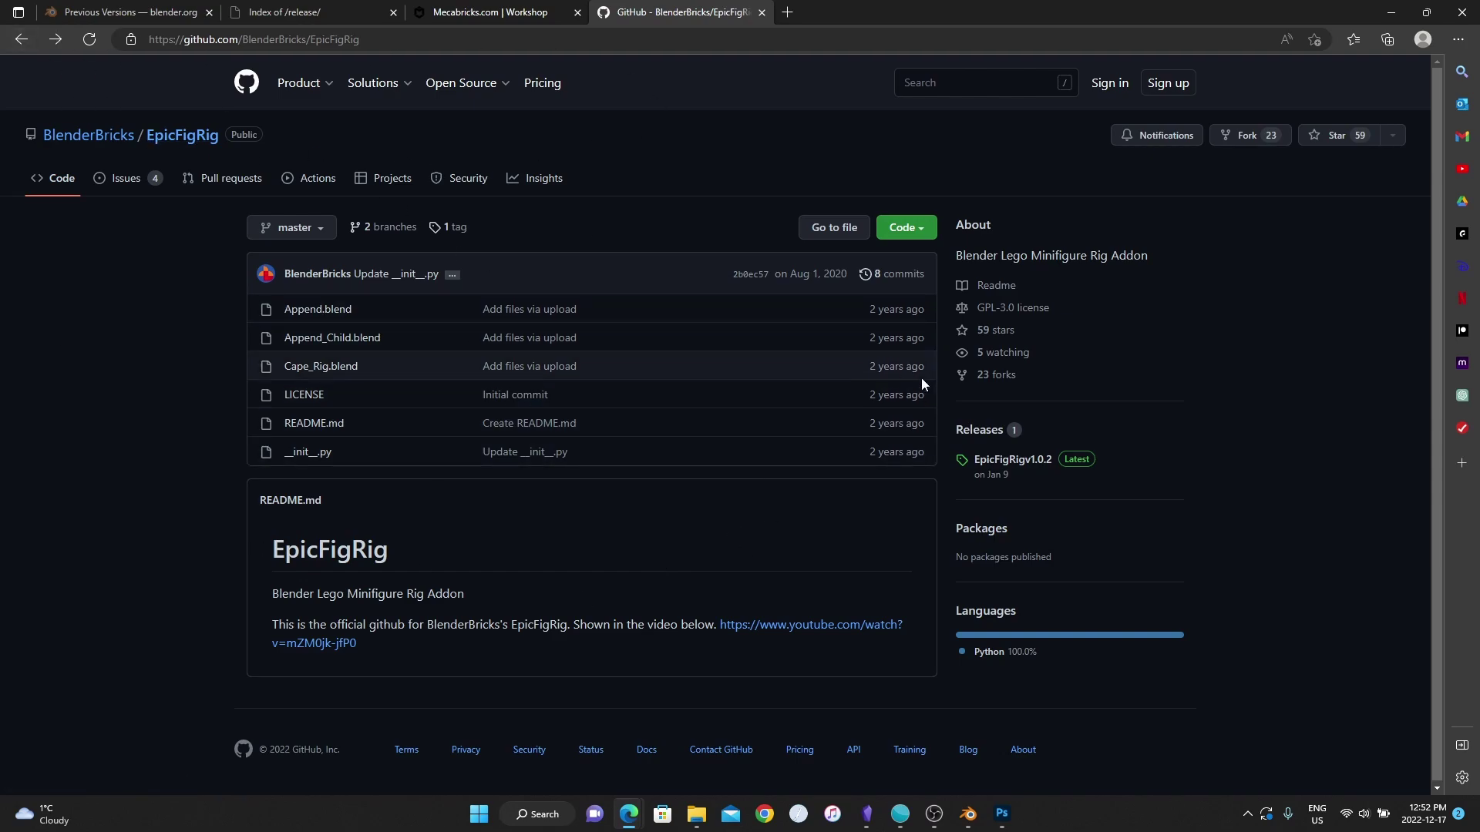
left_click(906, 226)
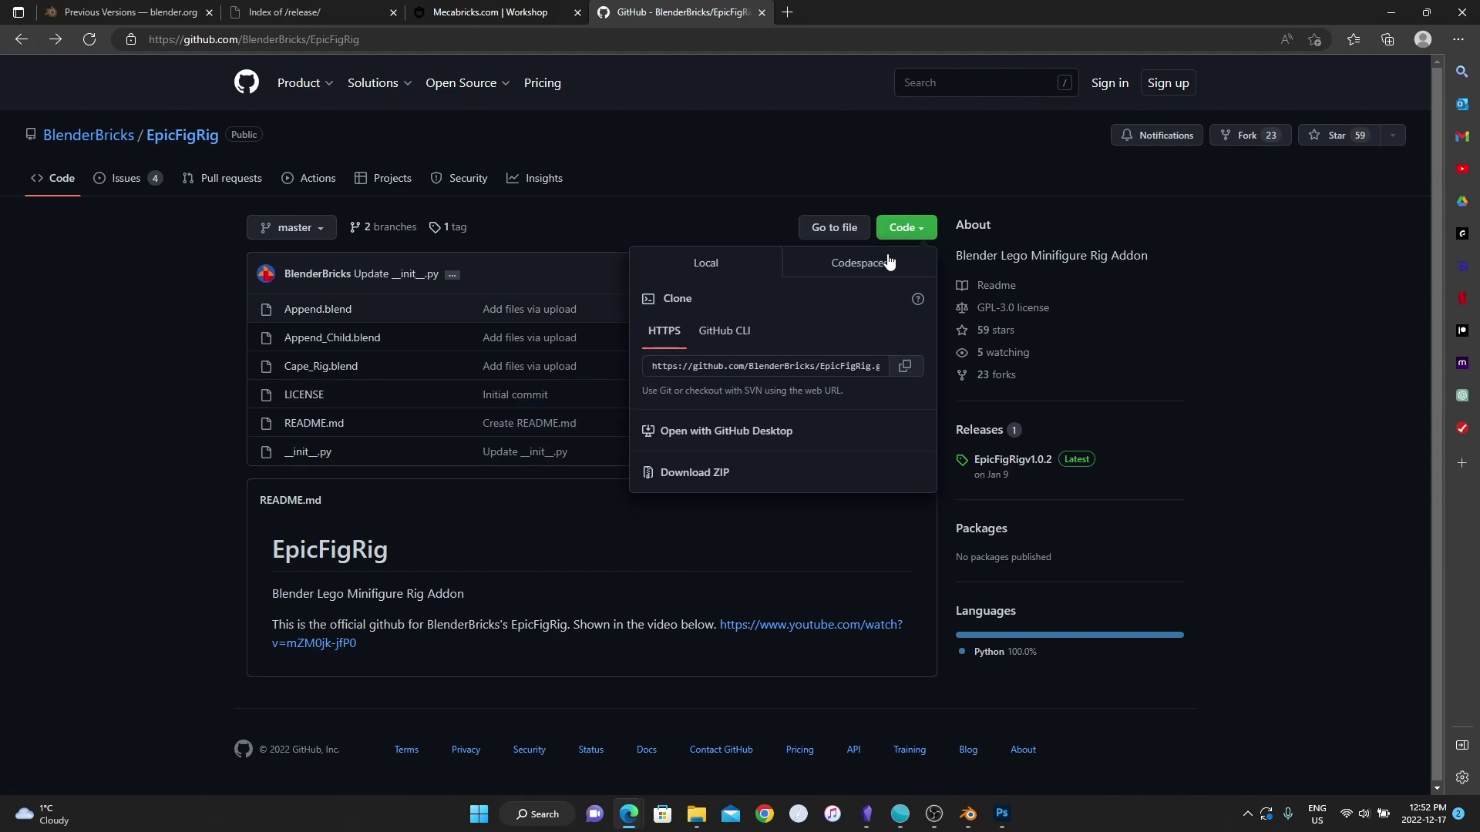
left_click(704, 473)
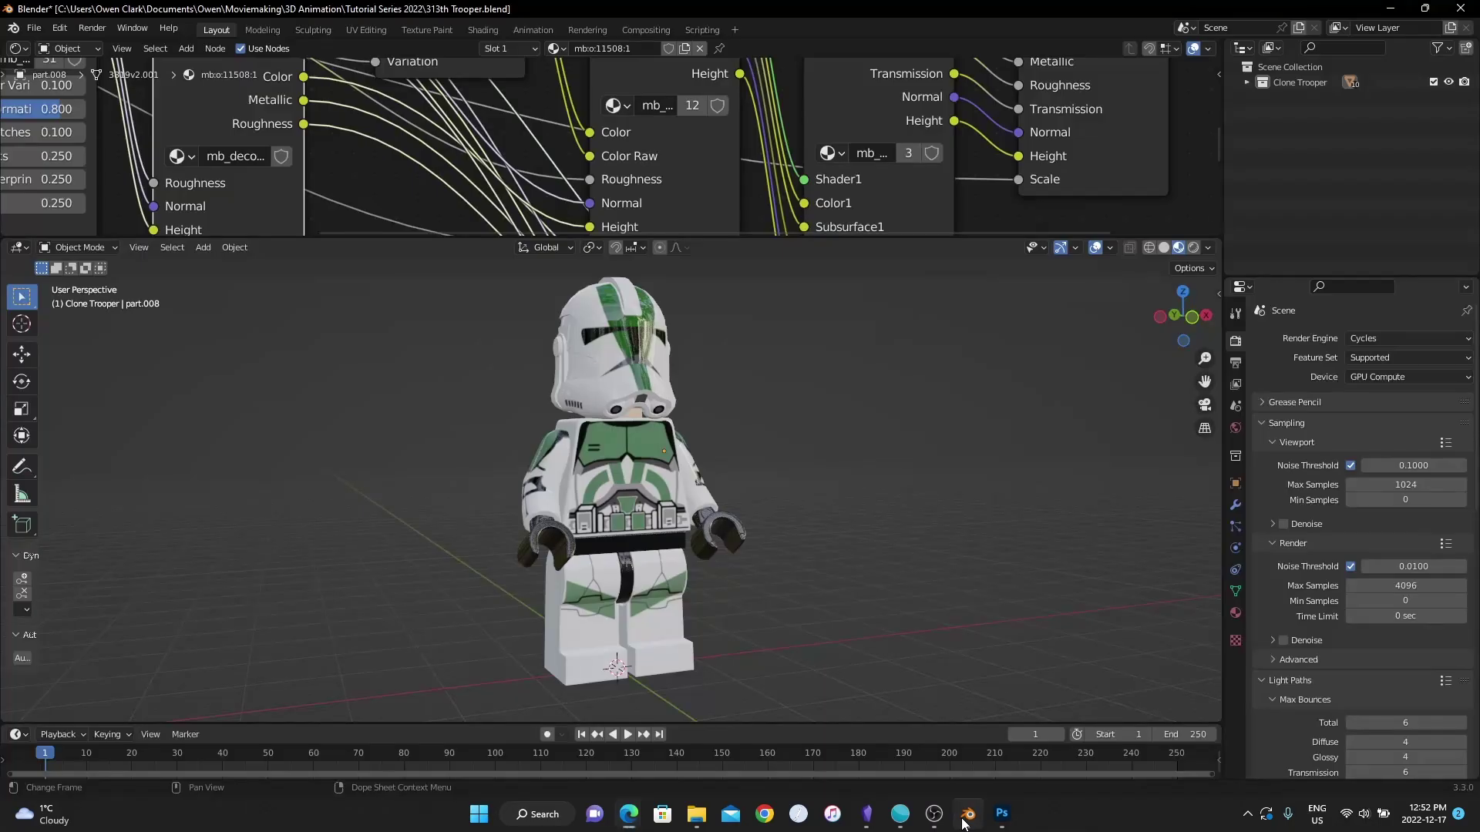
left_click(968, 814)
left_click(64, 30)
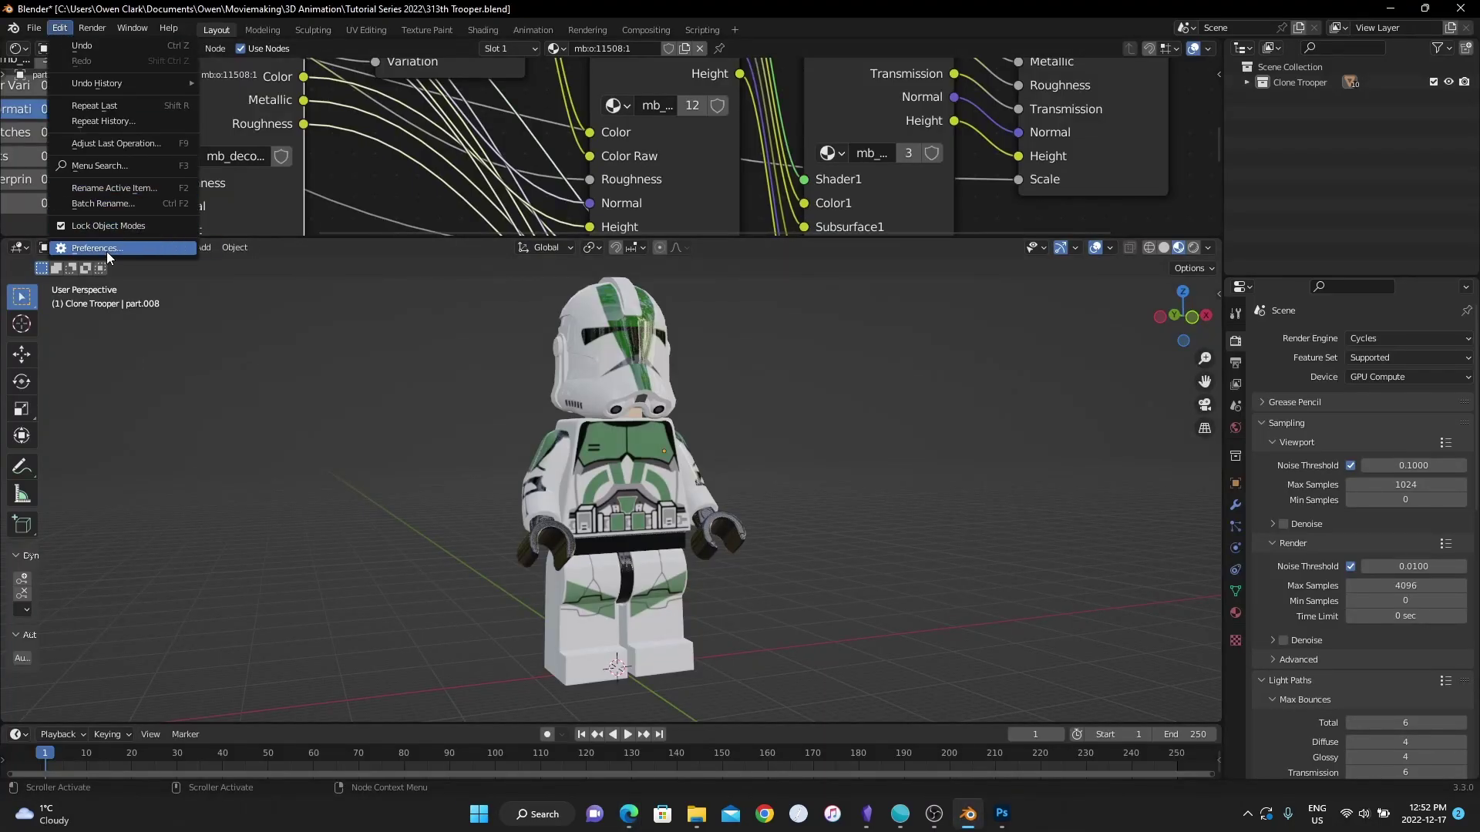
left_click(106, 250)
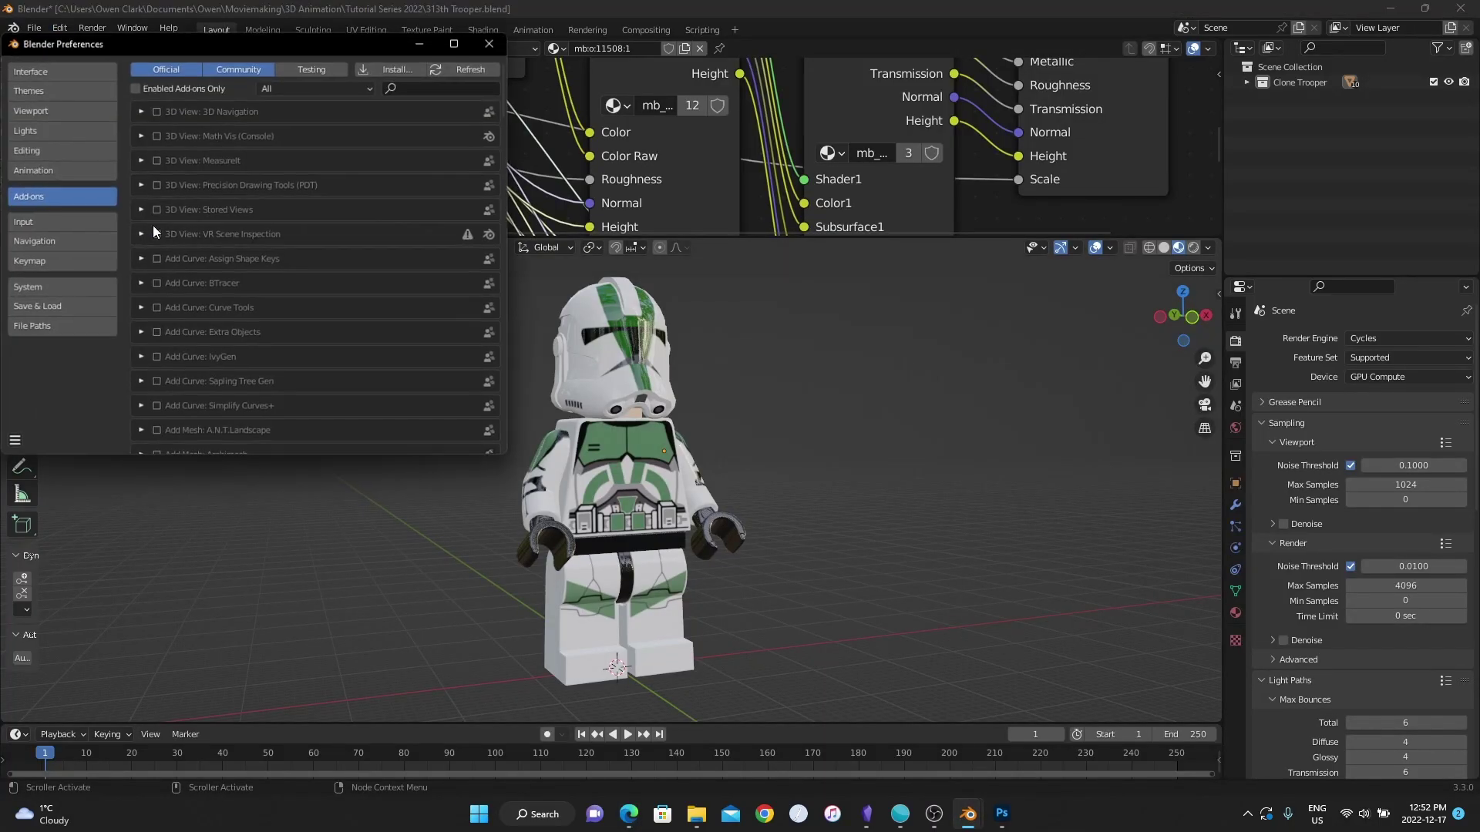
left_click(409, 88)
type("epic")
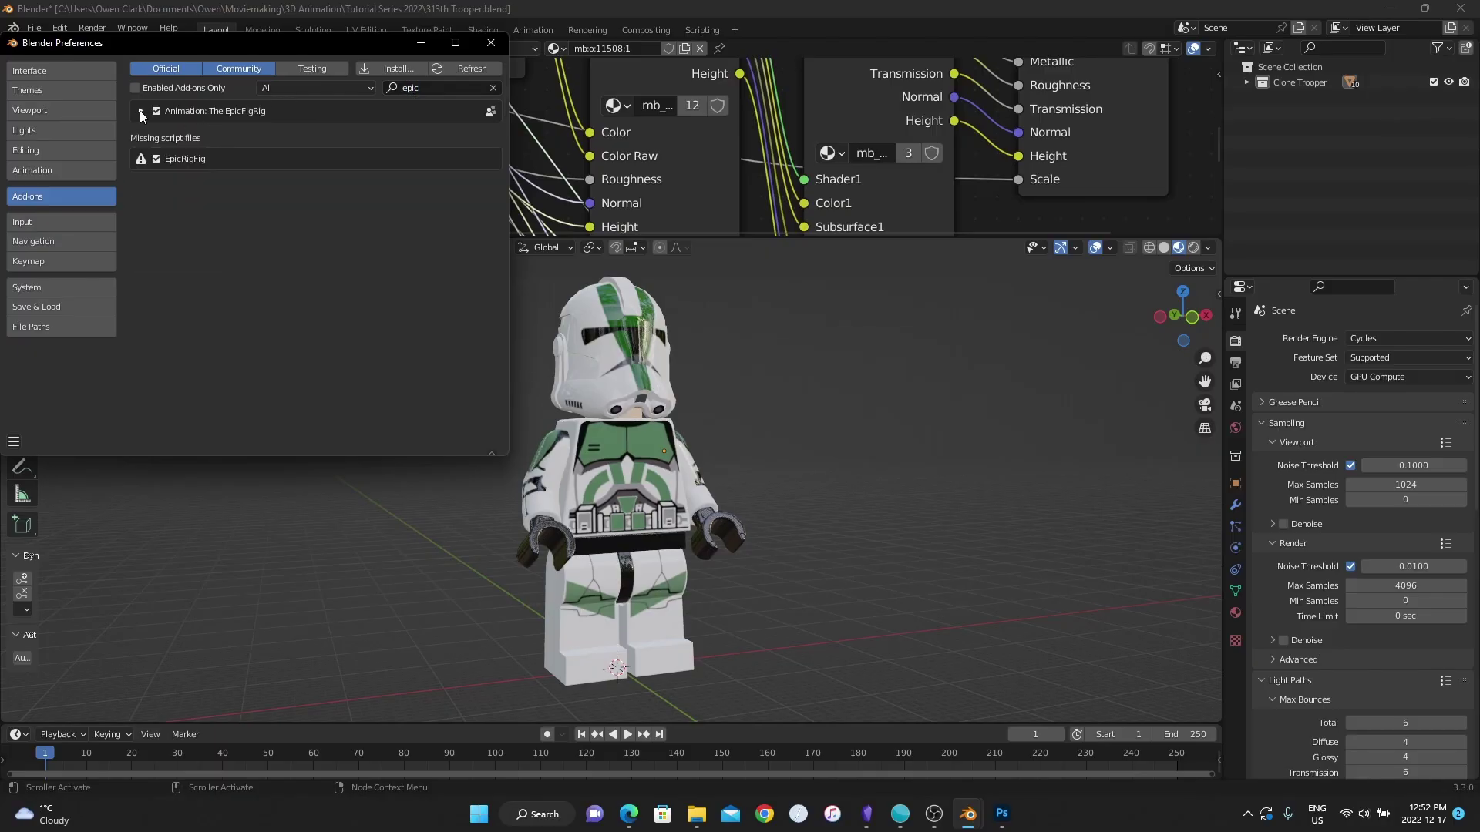
left_click(140, 110)
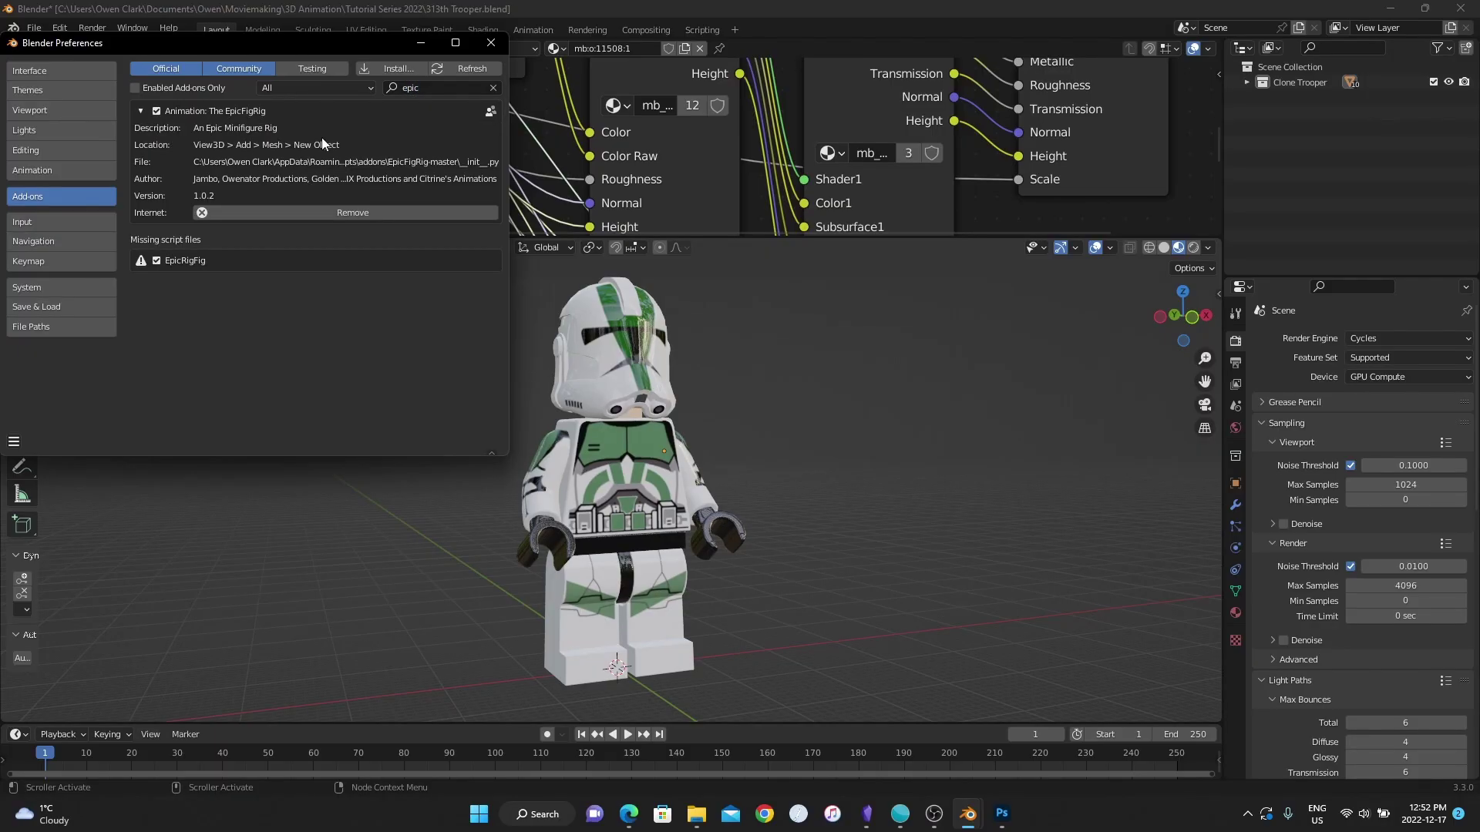
left_click(491, 42)
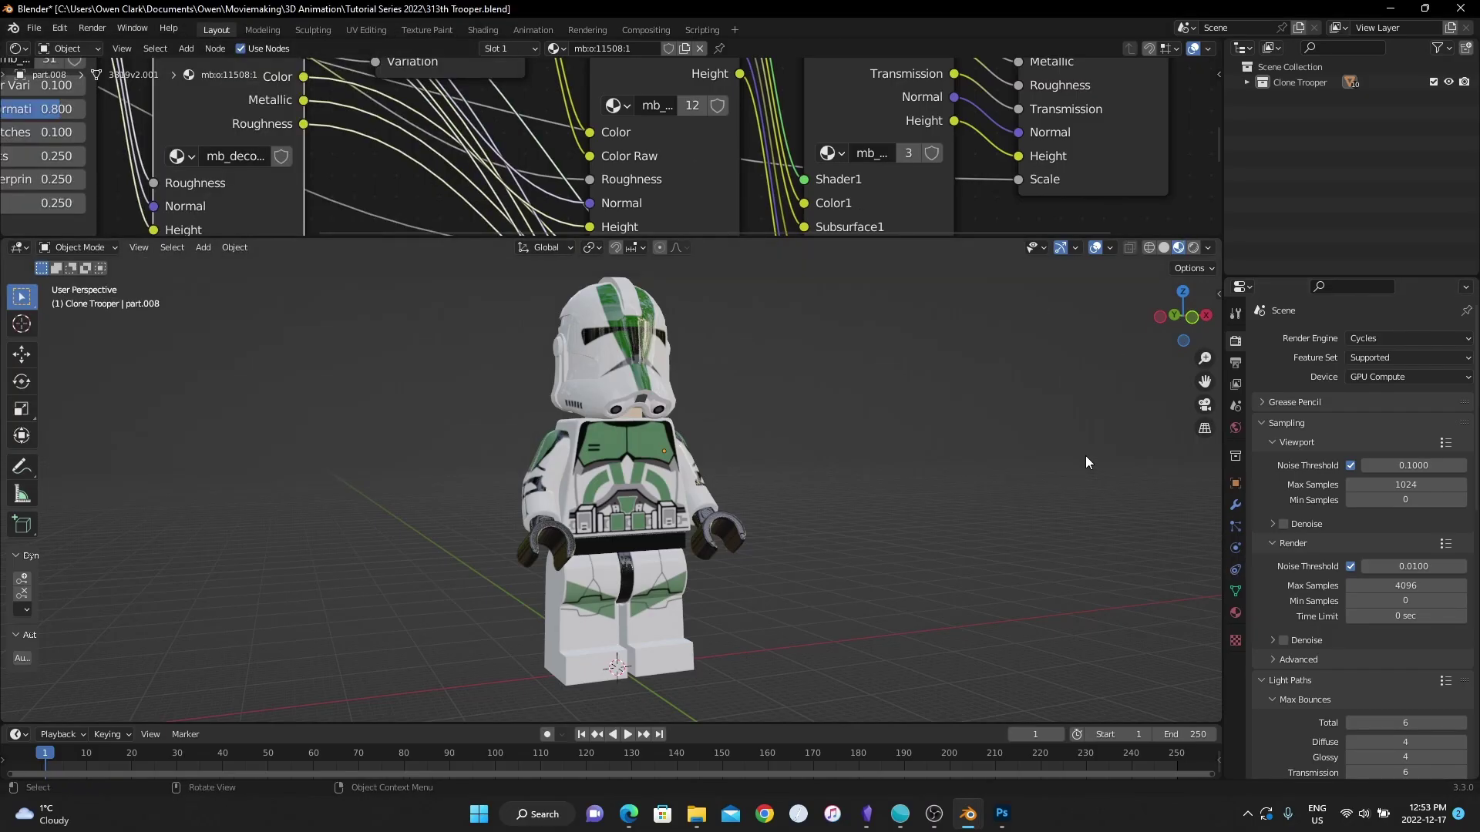
Show the EpicFigRig tab in the viewport sidebar and turn the trooper nearly front-on.
key("n")
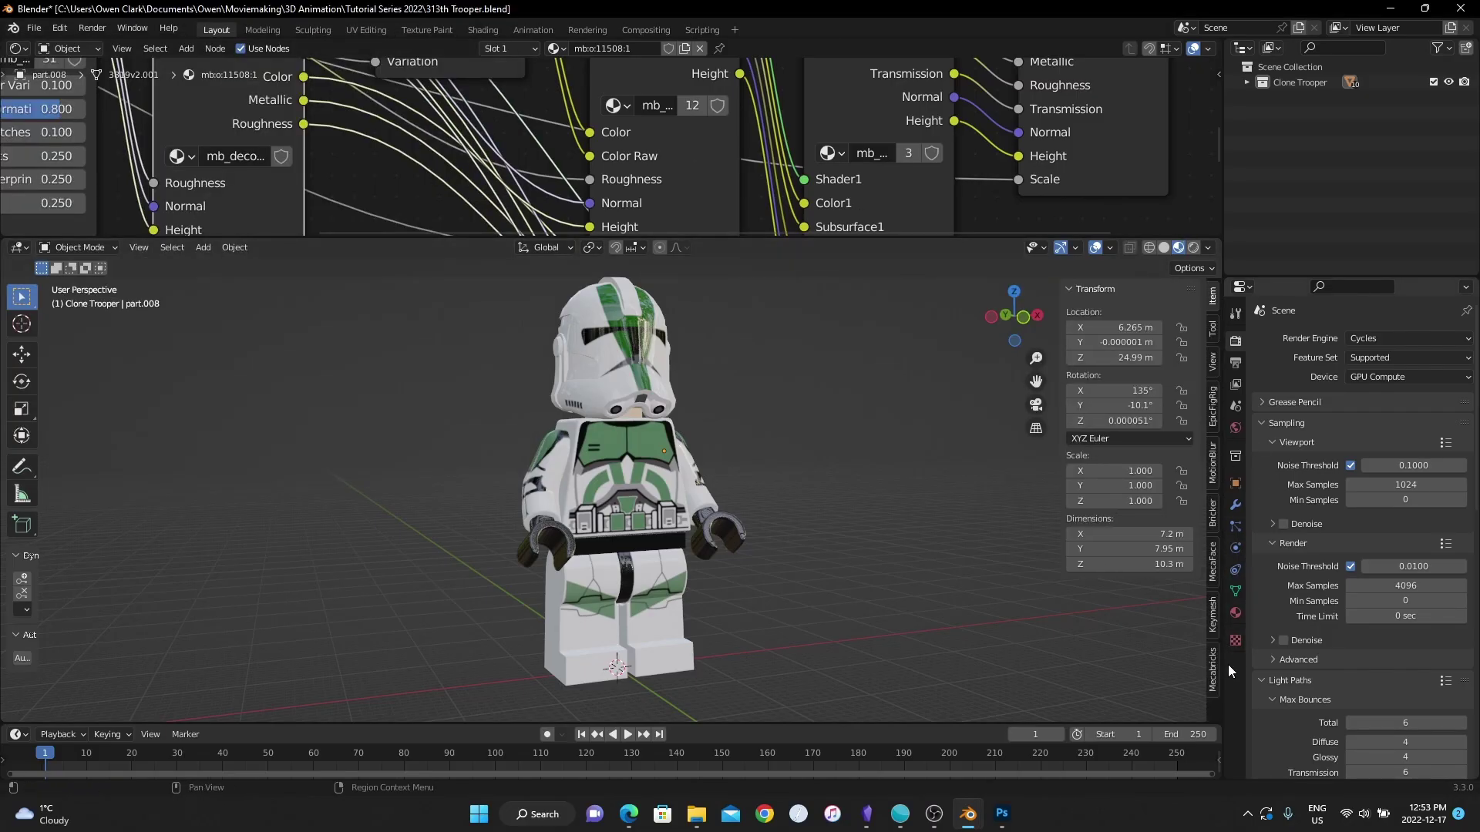
left_click(1214, 398)
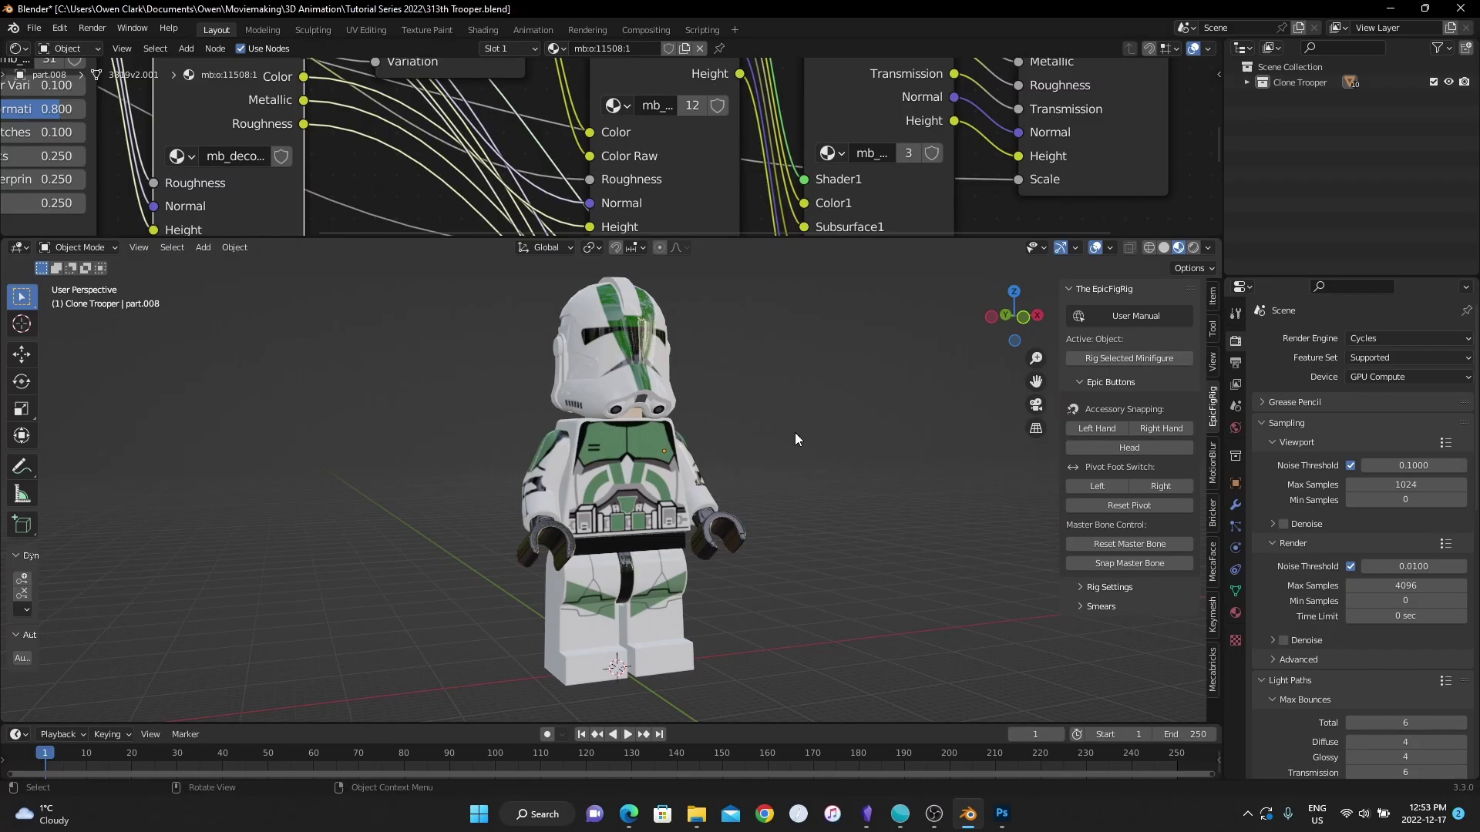
middle_click_drag(795, 433, 740, 434)
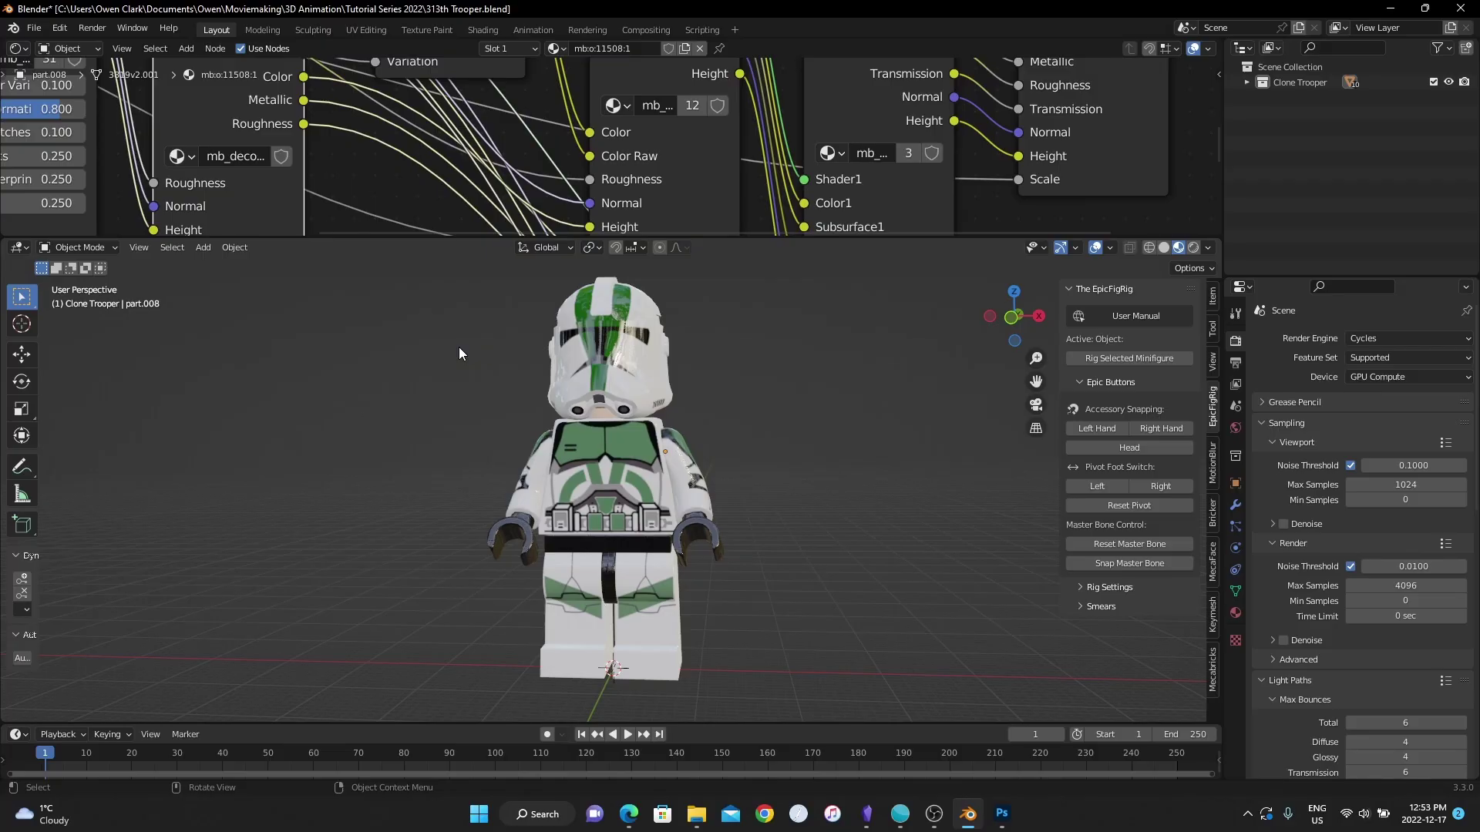
Select every Clone Trooper part and run Rig Selected Minifigure from the EpicFigRig tab.
left_click(630, 341)
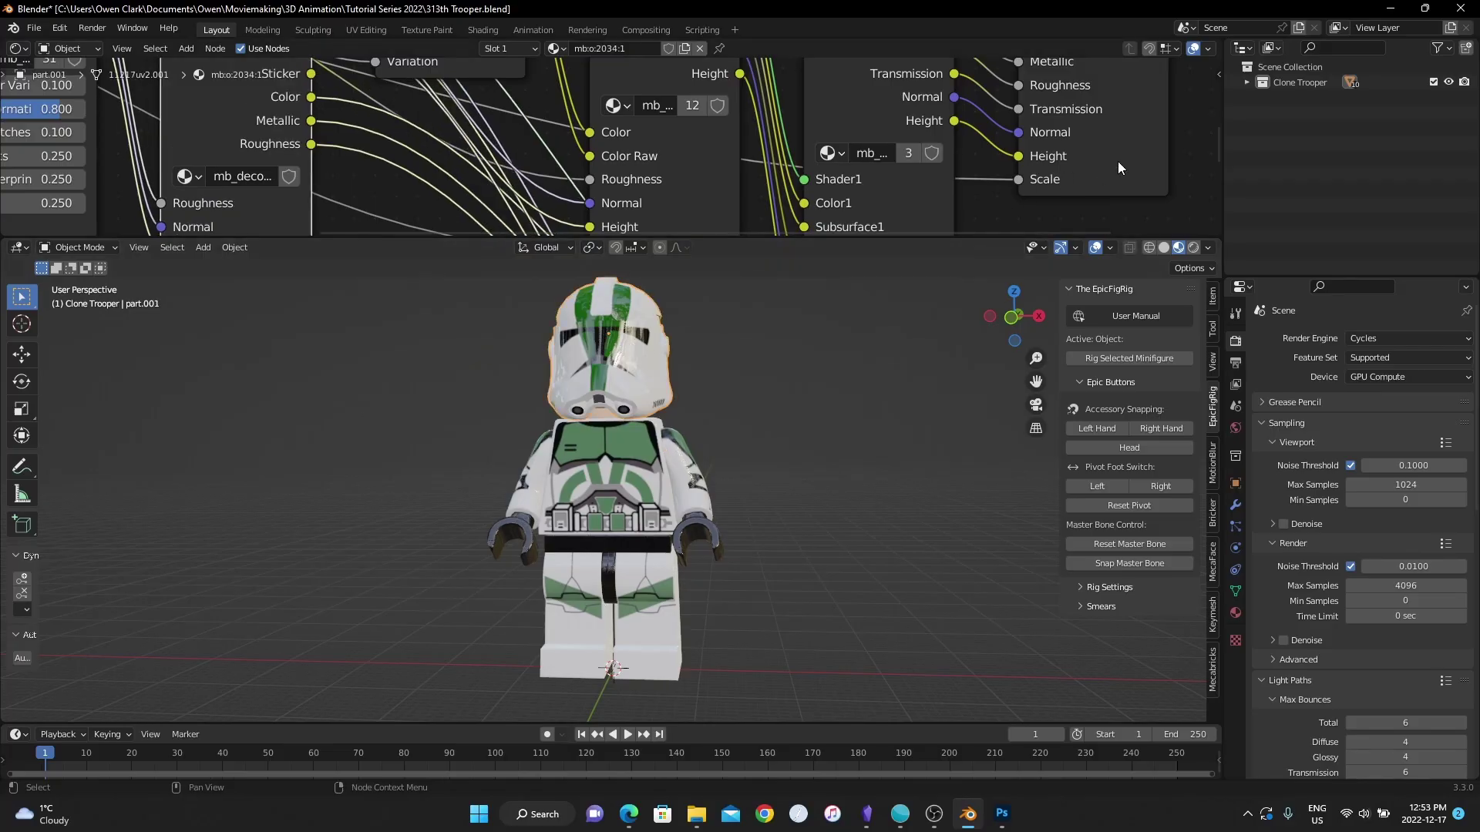
left_click(1248, 81)
left_click(1295, 99)
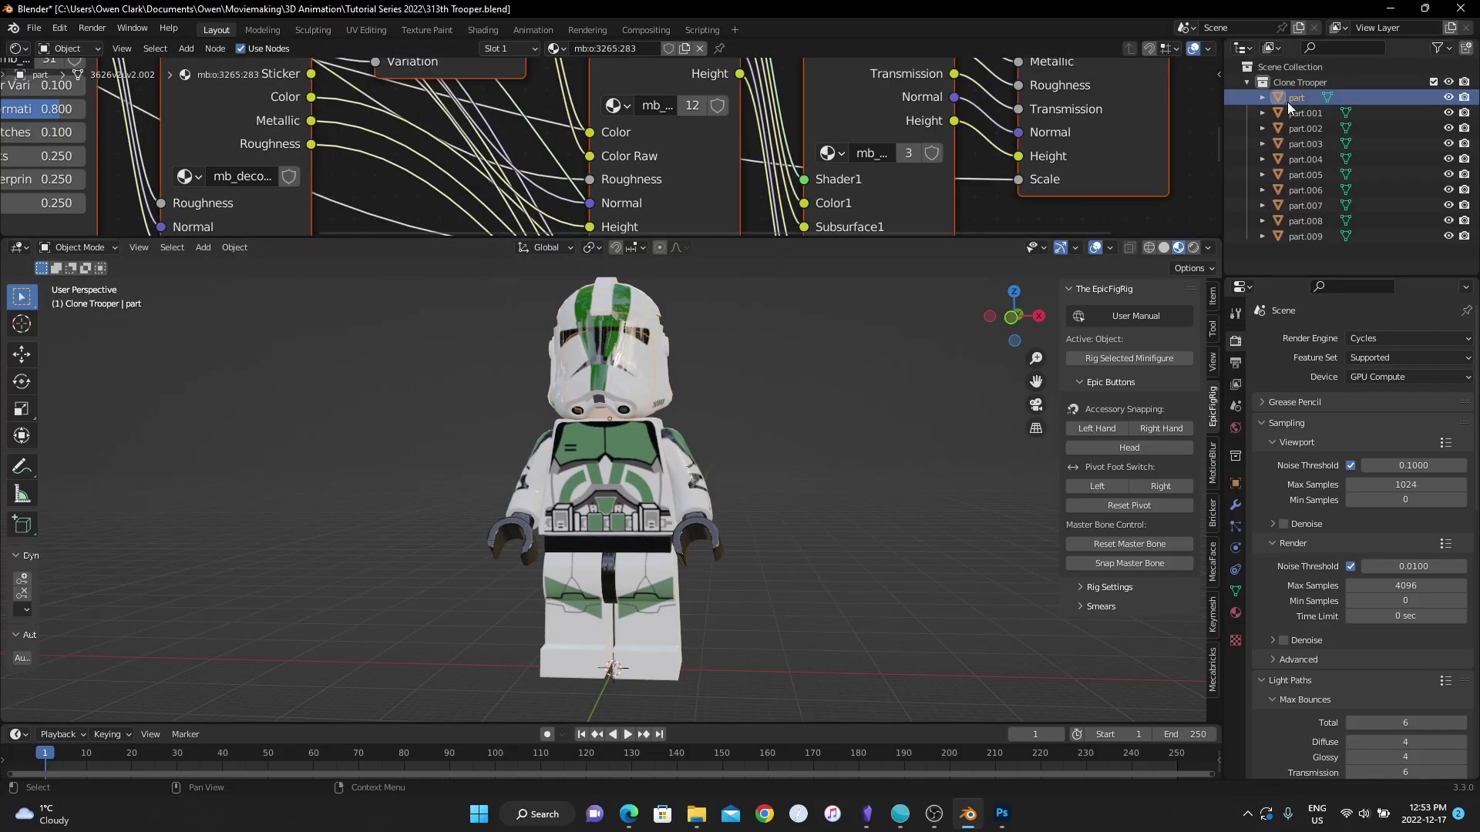
left_click(1301, 233, "shift")
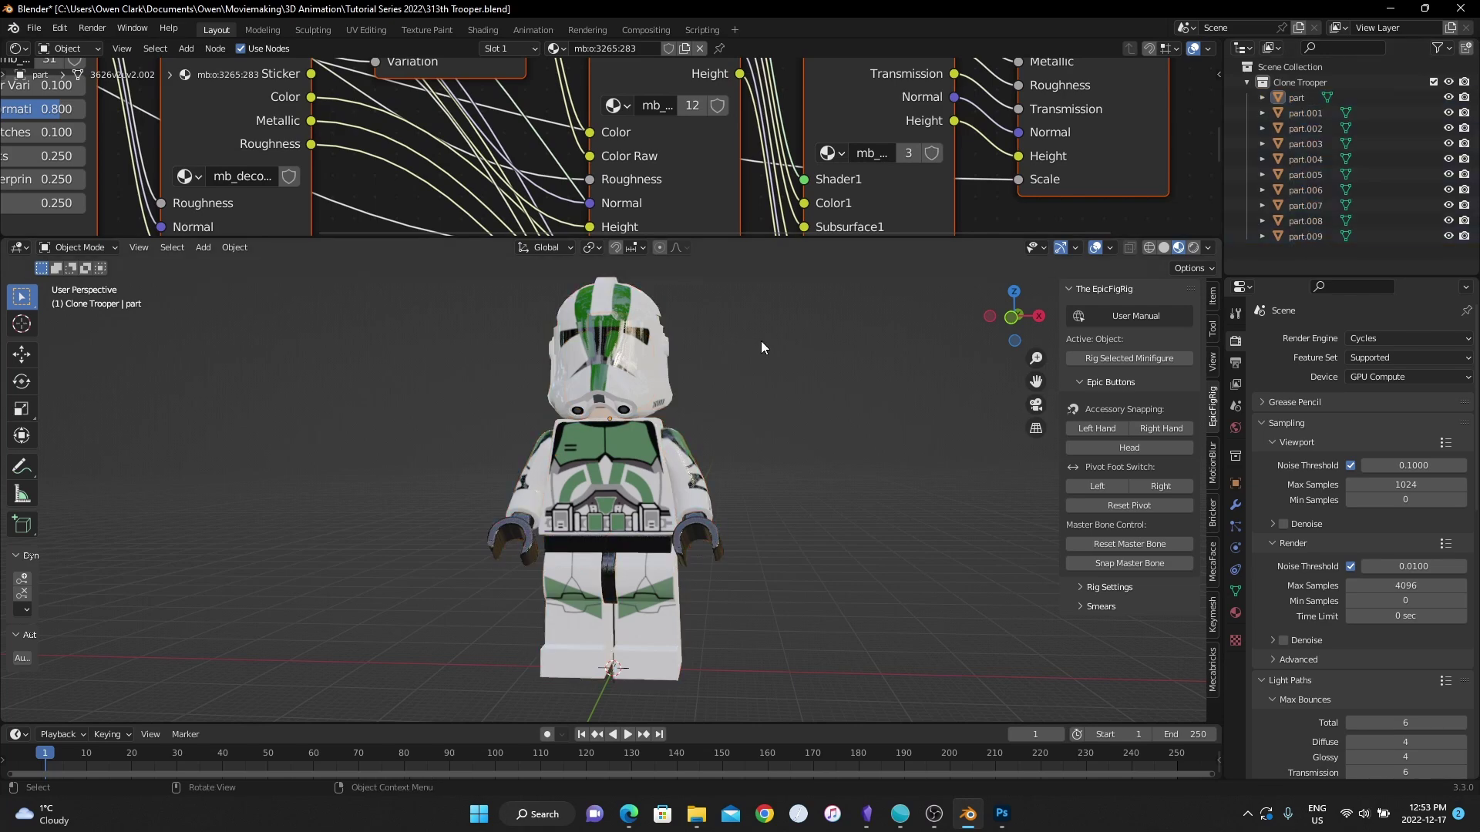
left_click_drag(427, 327, 823, 706)
middle_click_drag(777, 482, 757, 442)
middle_click_drag(811, 663, 813, 571)
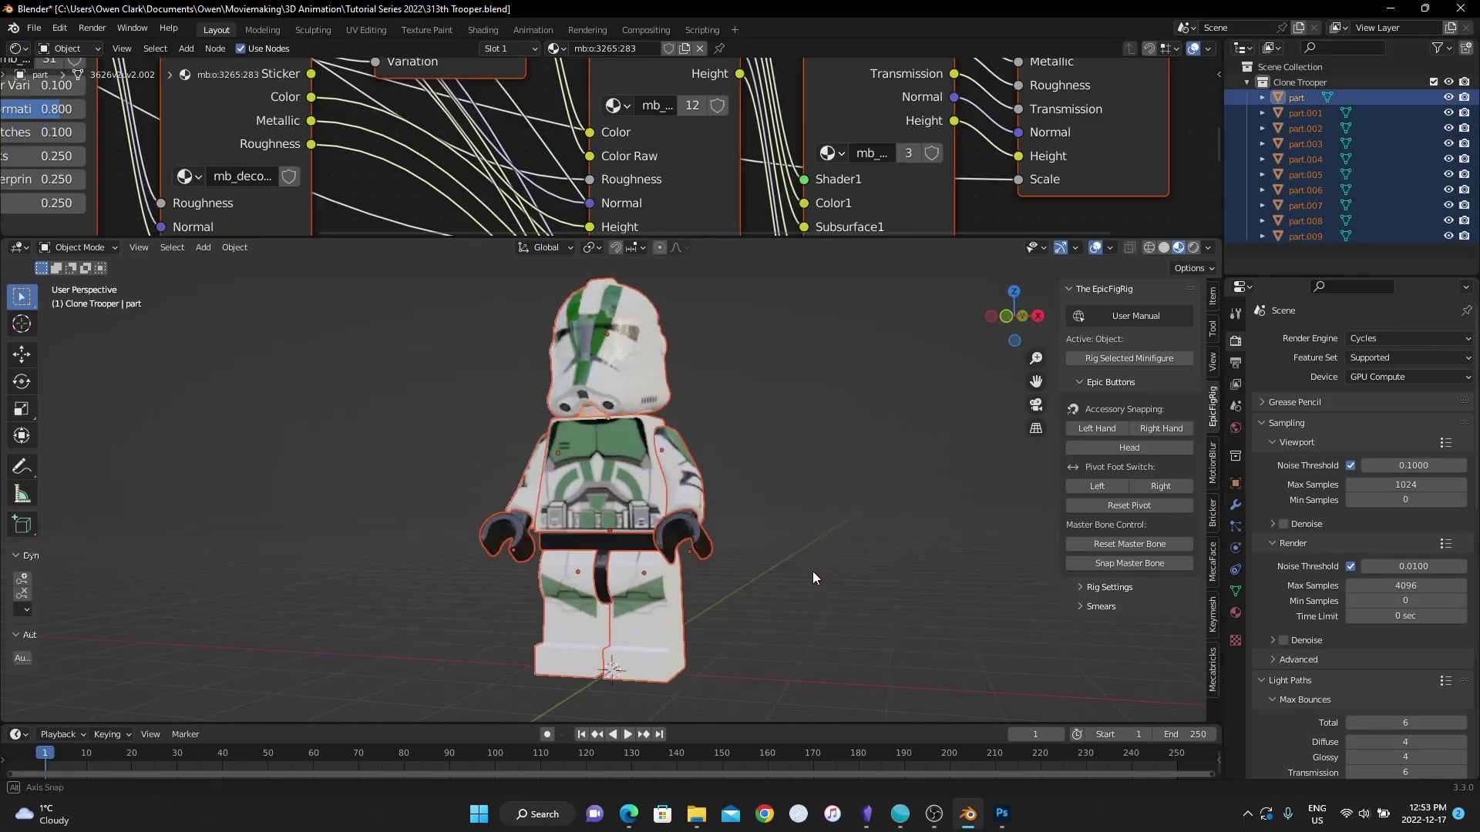
left_click(1120, 359)
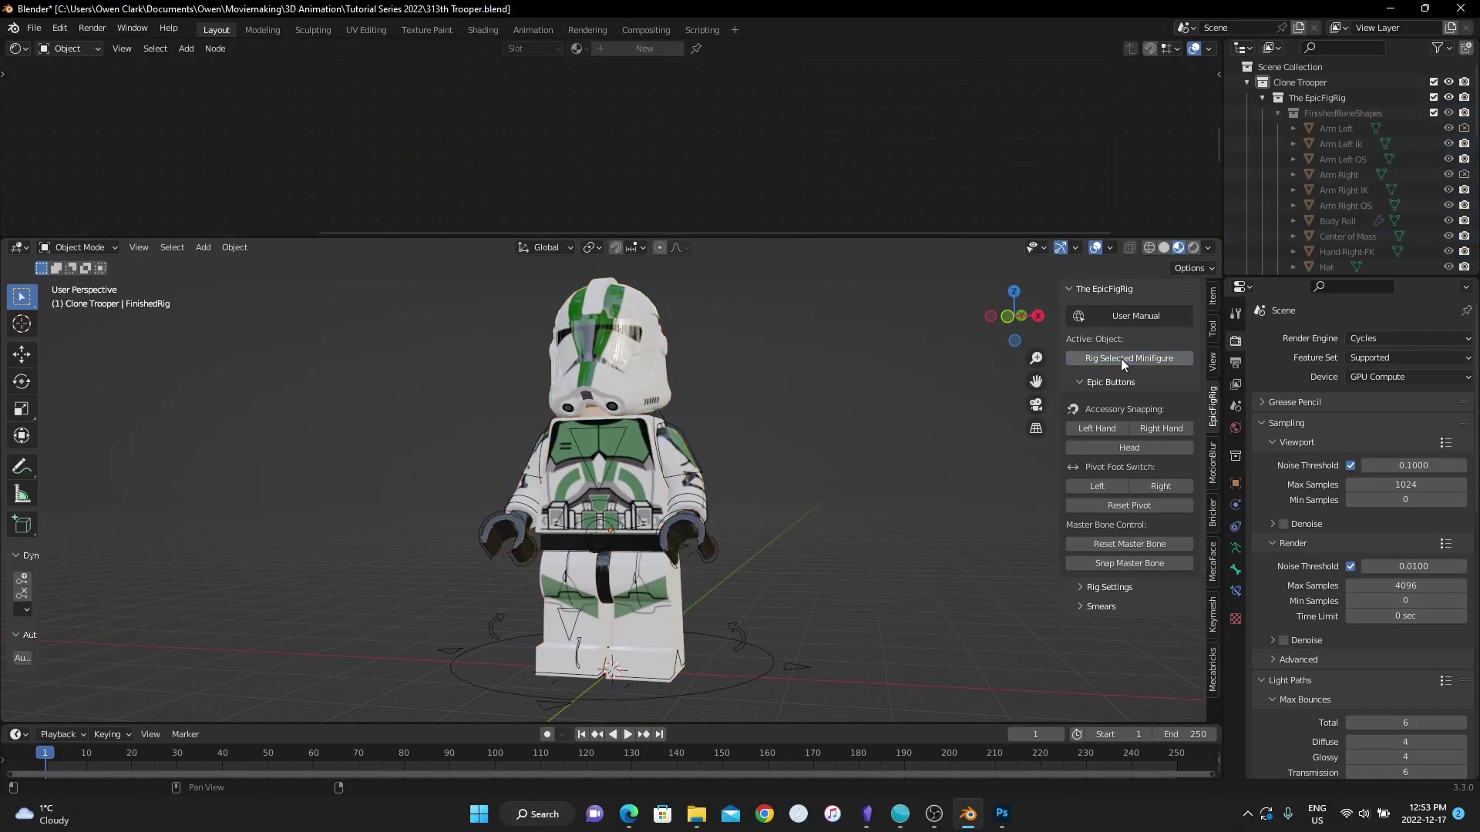
Select the FinishedRig armature and switch it into Pose Mode.
middle_click_drag(788, 384, 635, 429)
left_click(632, 416)
left_click(635, 433)
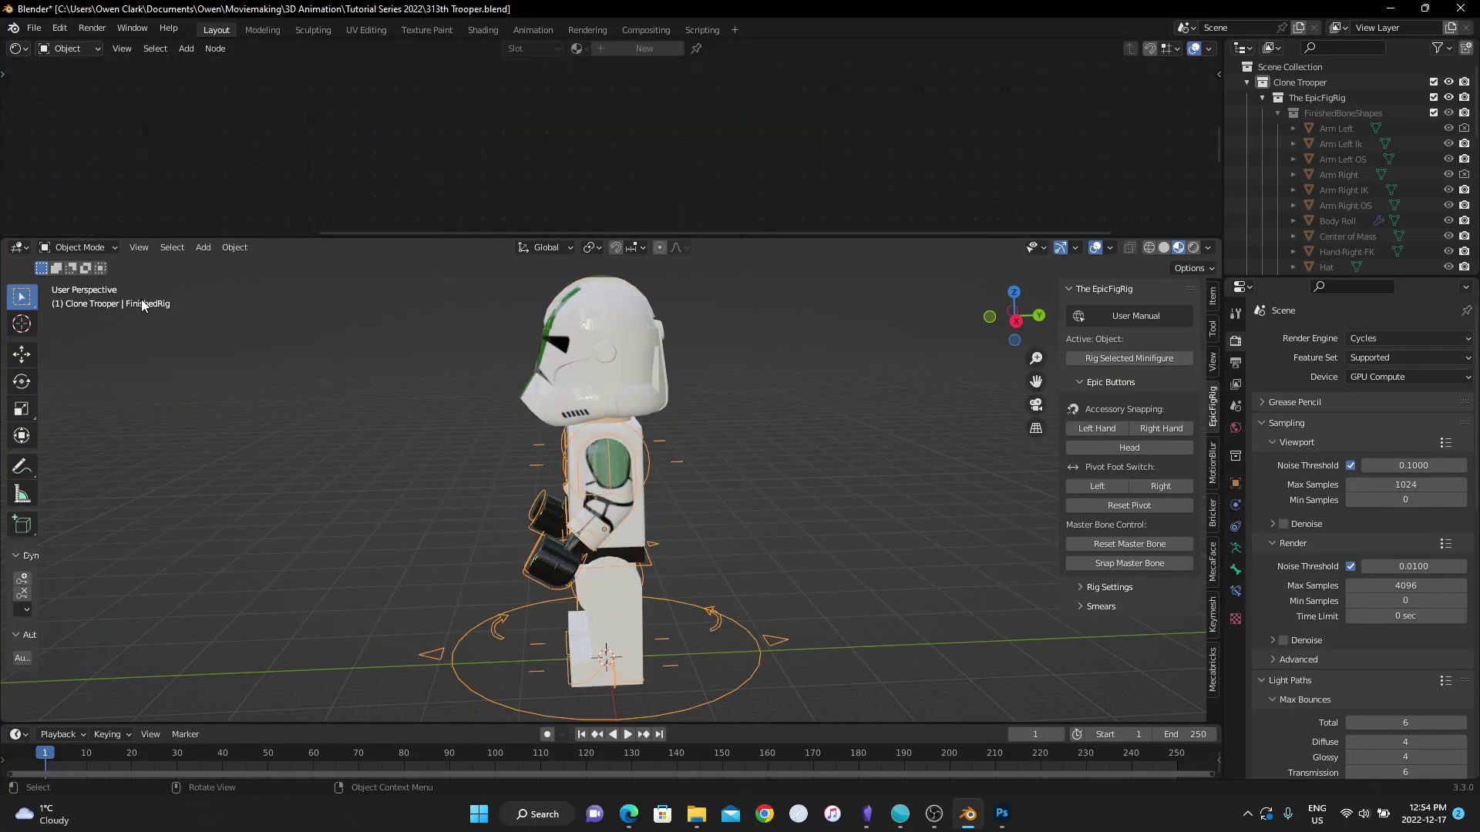
left_click(98, 248)
left_click(91, 298)
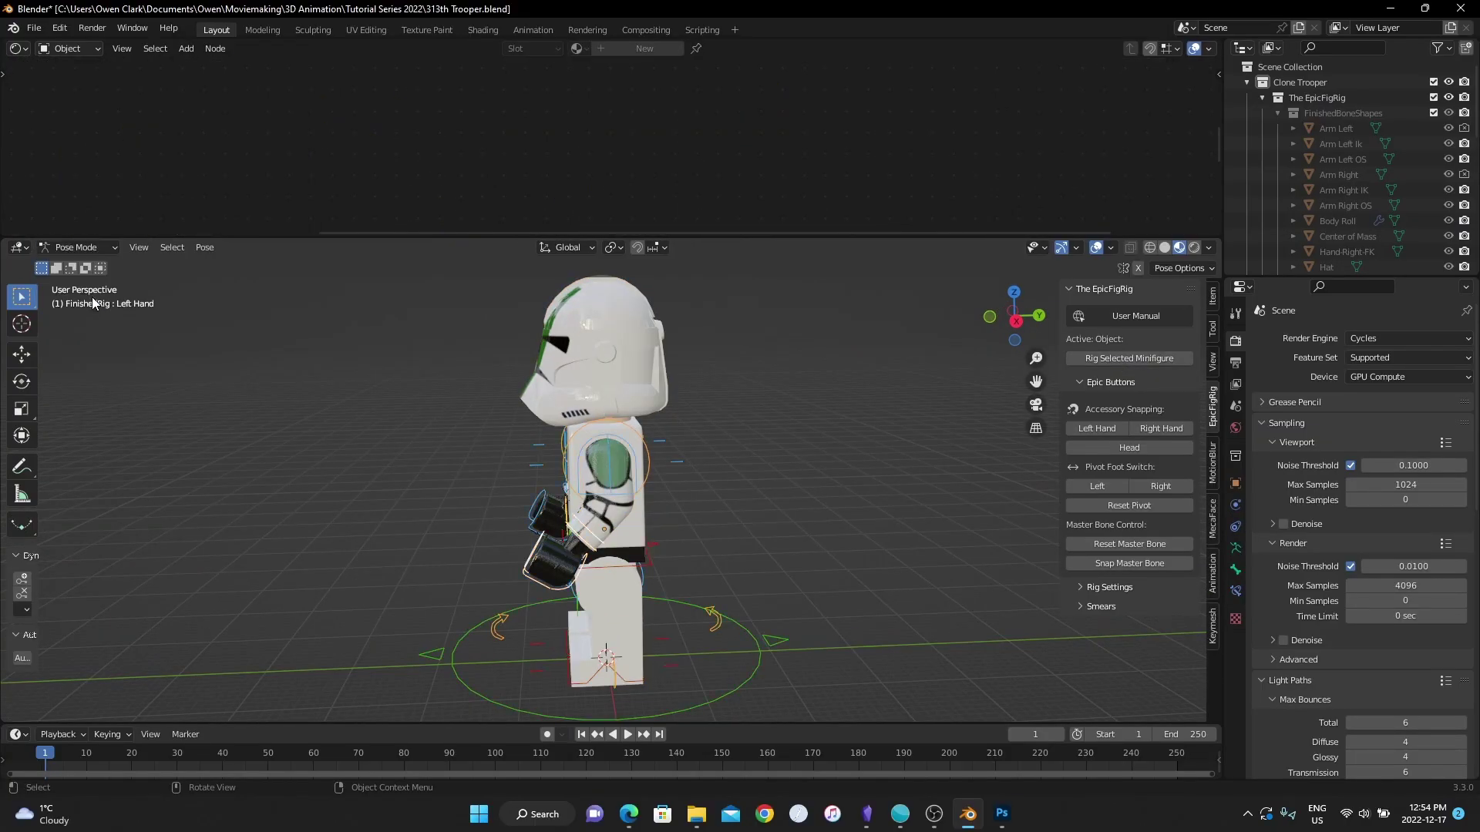
Test-rotate the Left Arm and Torso bones, cancelling each rotation.
left_click(629, 448)
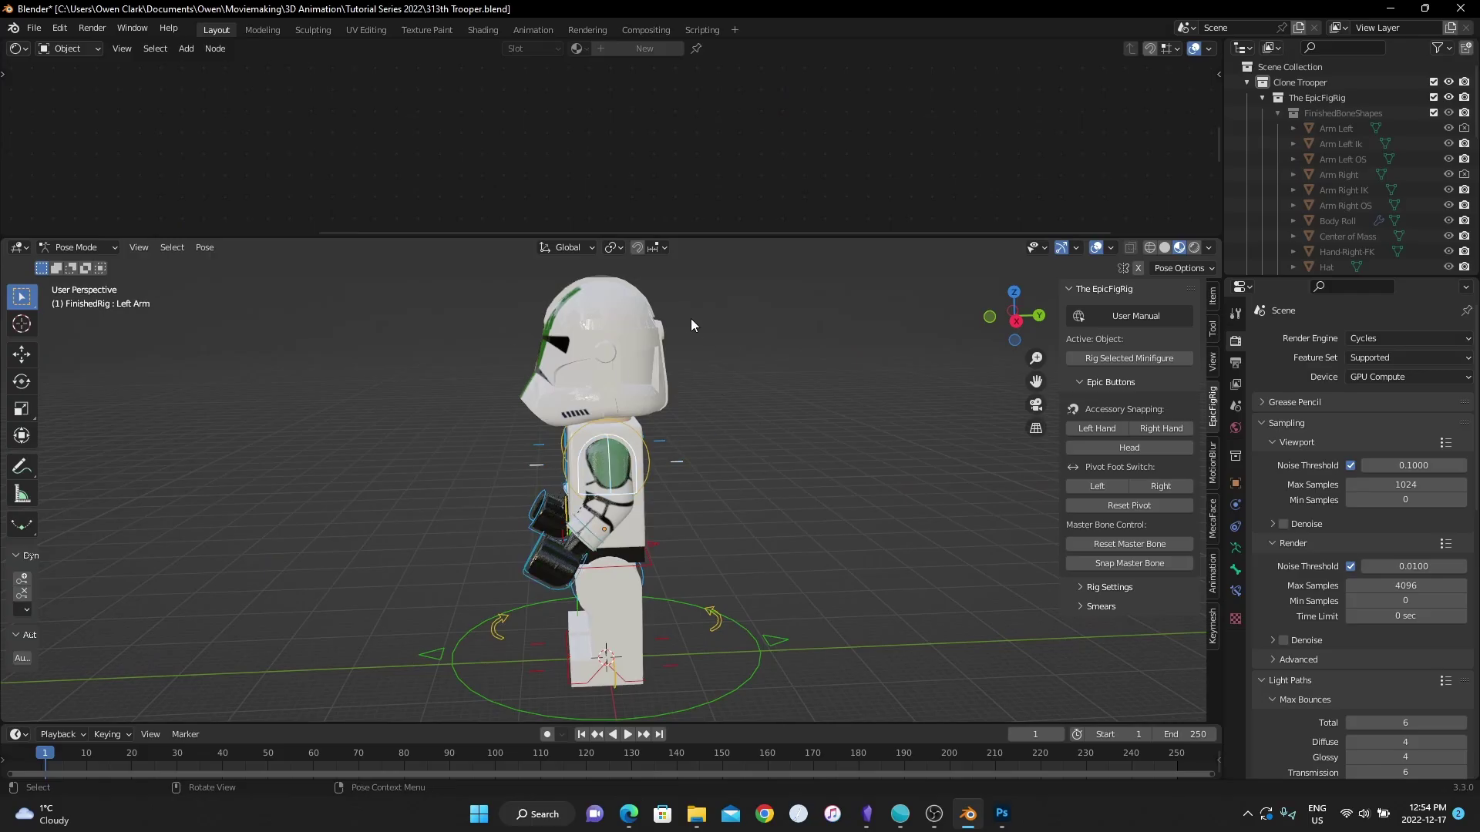
key("r")
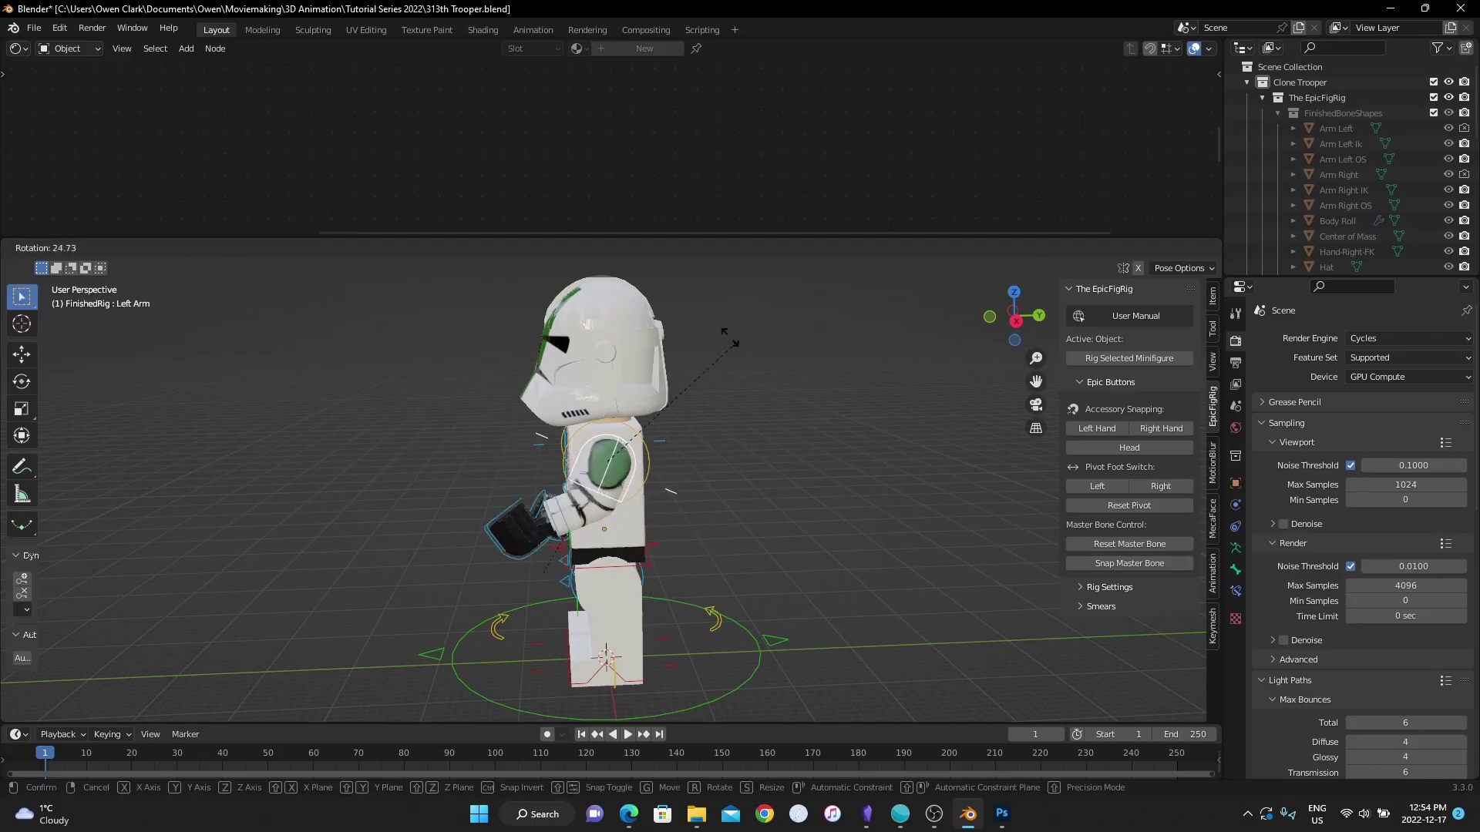
key("Escape")
middle_click_drag(591, 395, 701, 462)
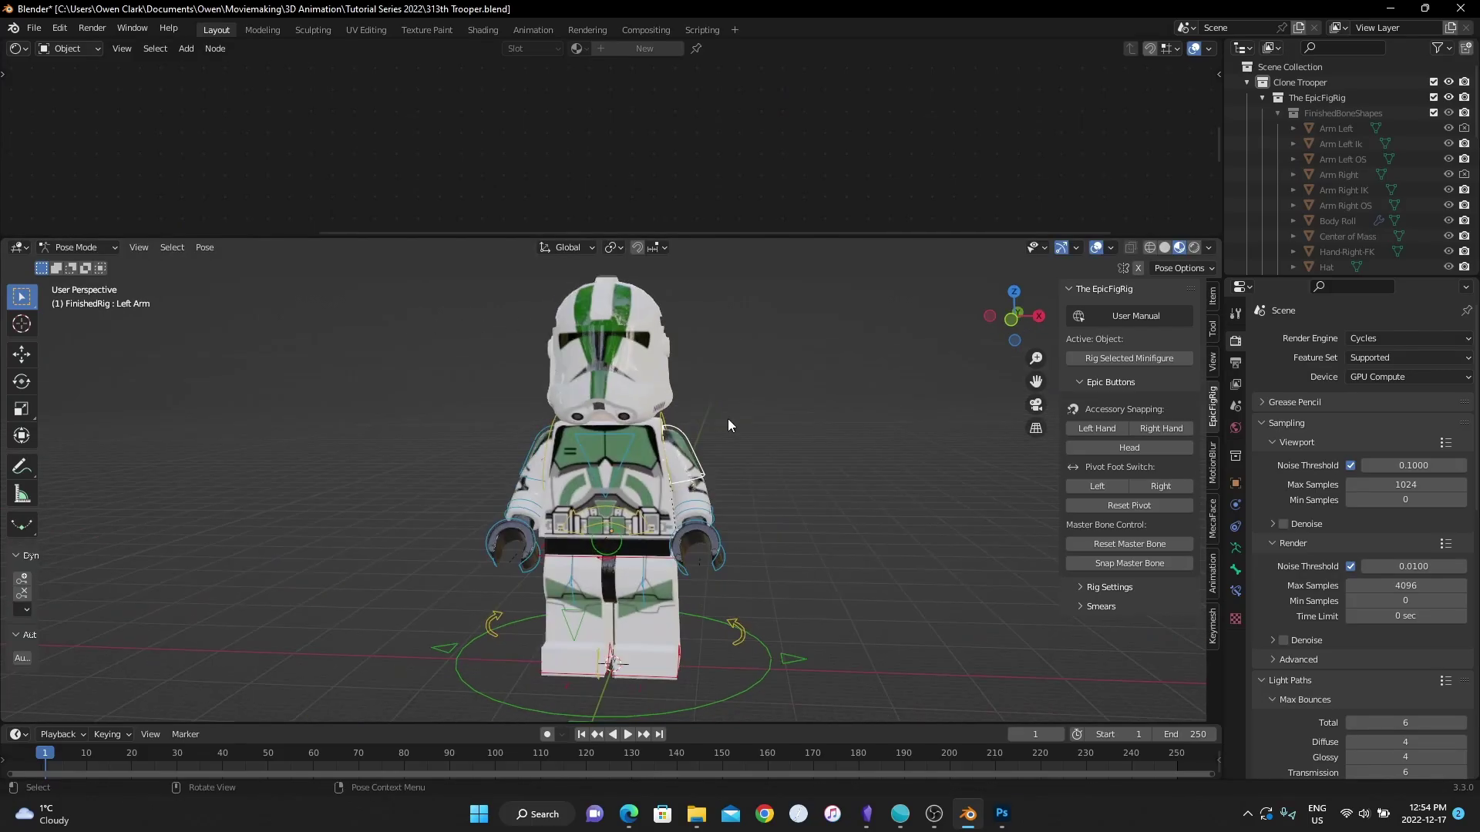
left_click(626, 463)
key("r")
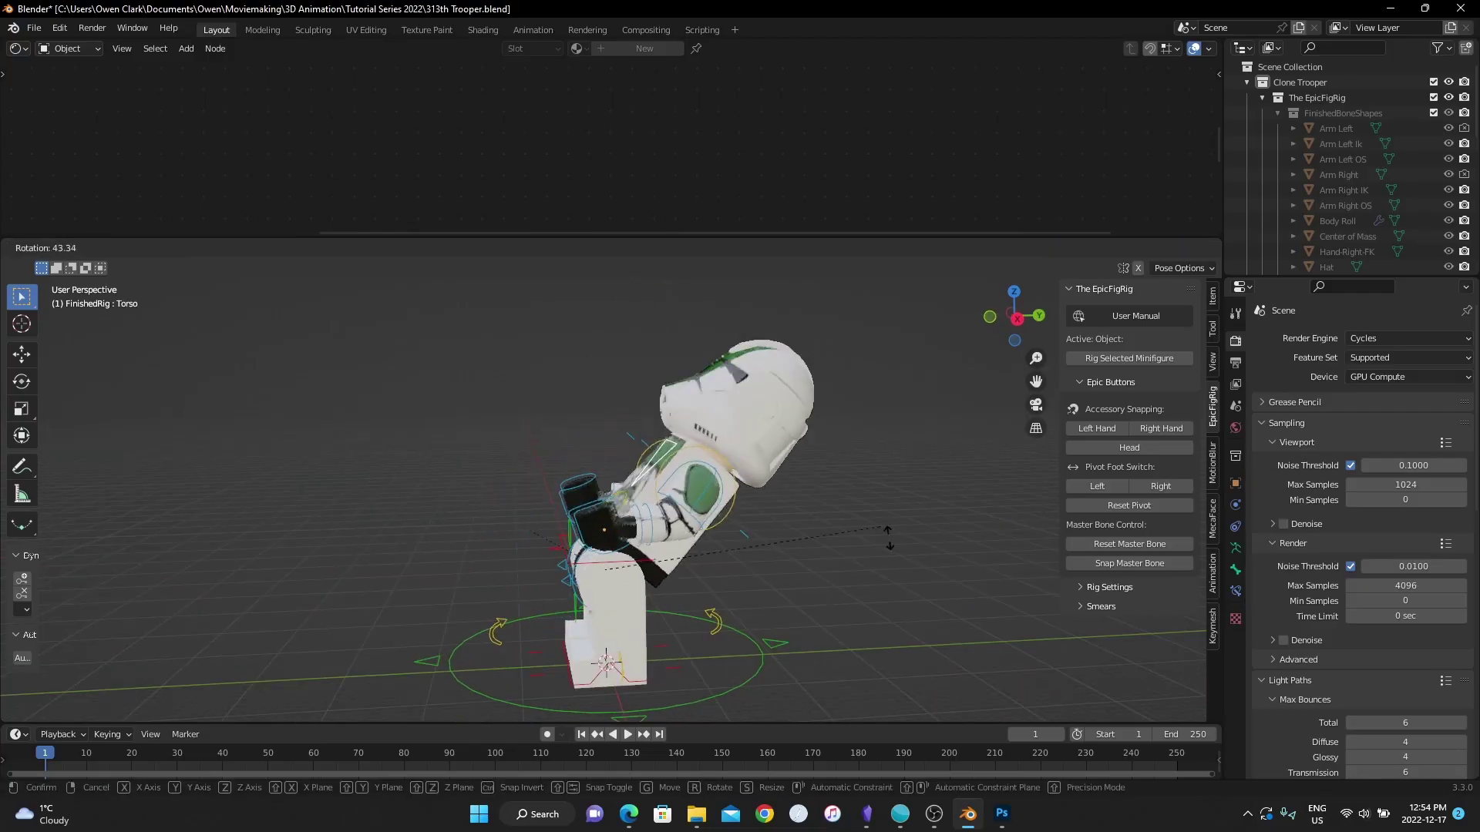
key("Escape")
Test-move the LeftFootIK control, then cancel the move.
middle_click_drag(659, 476, 686, 594)
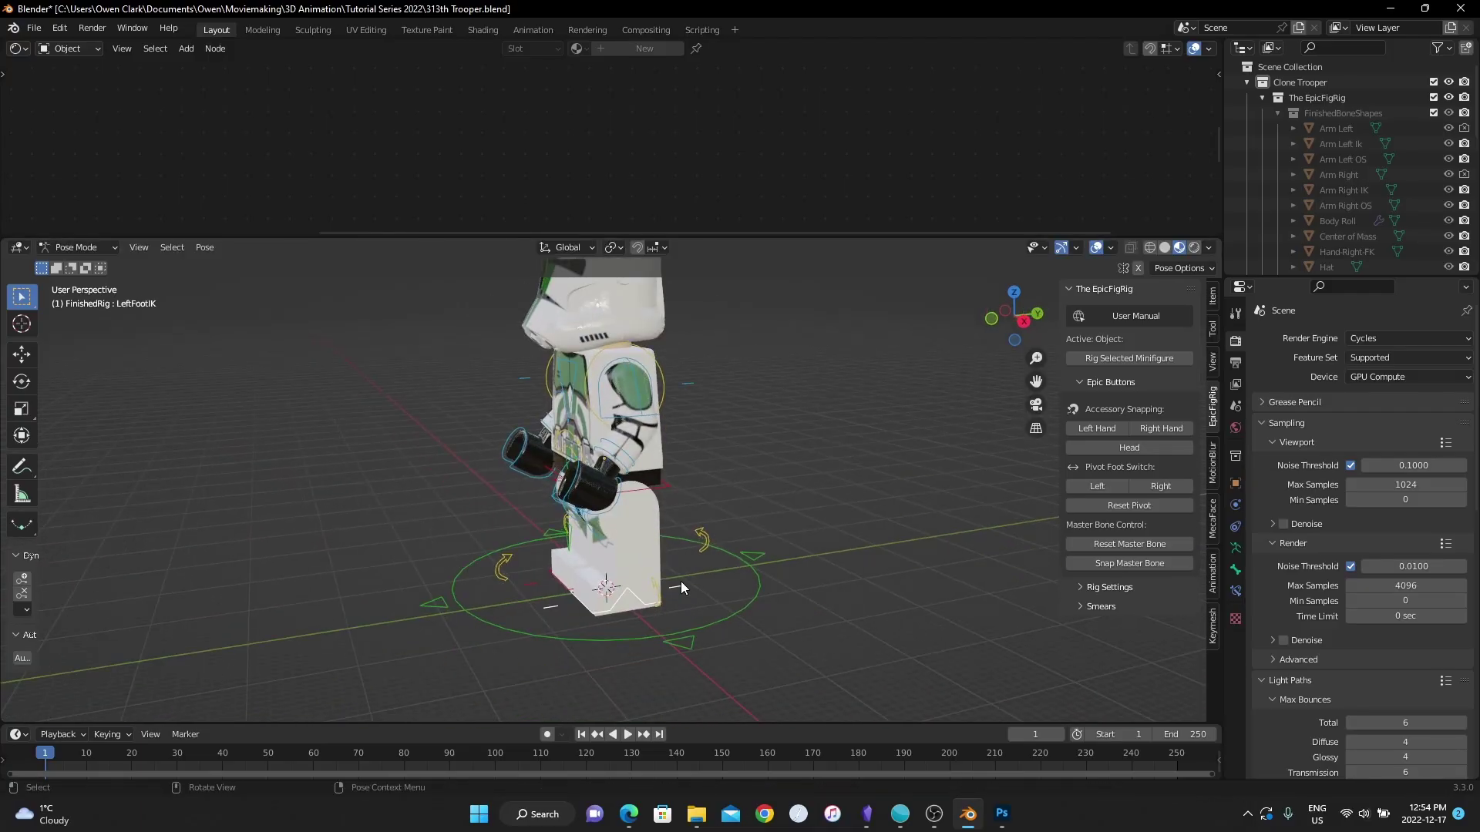
key("g")
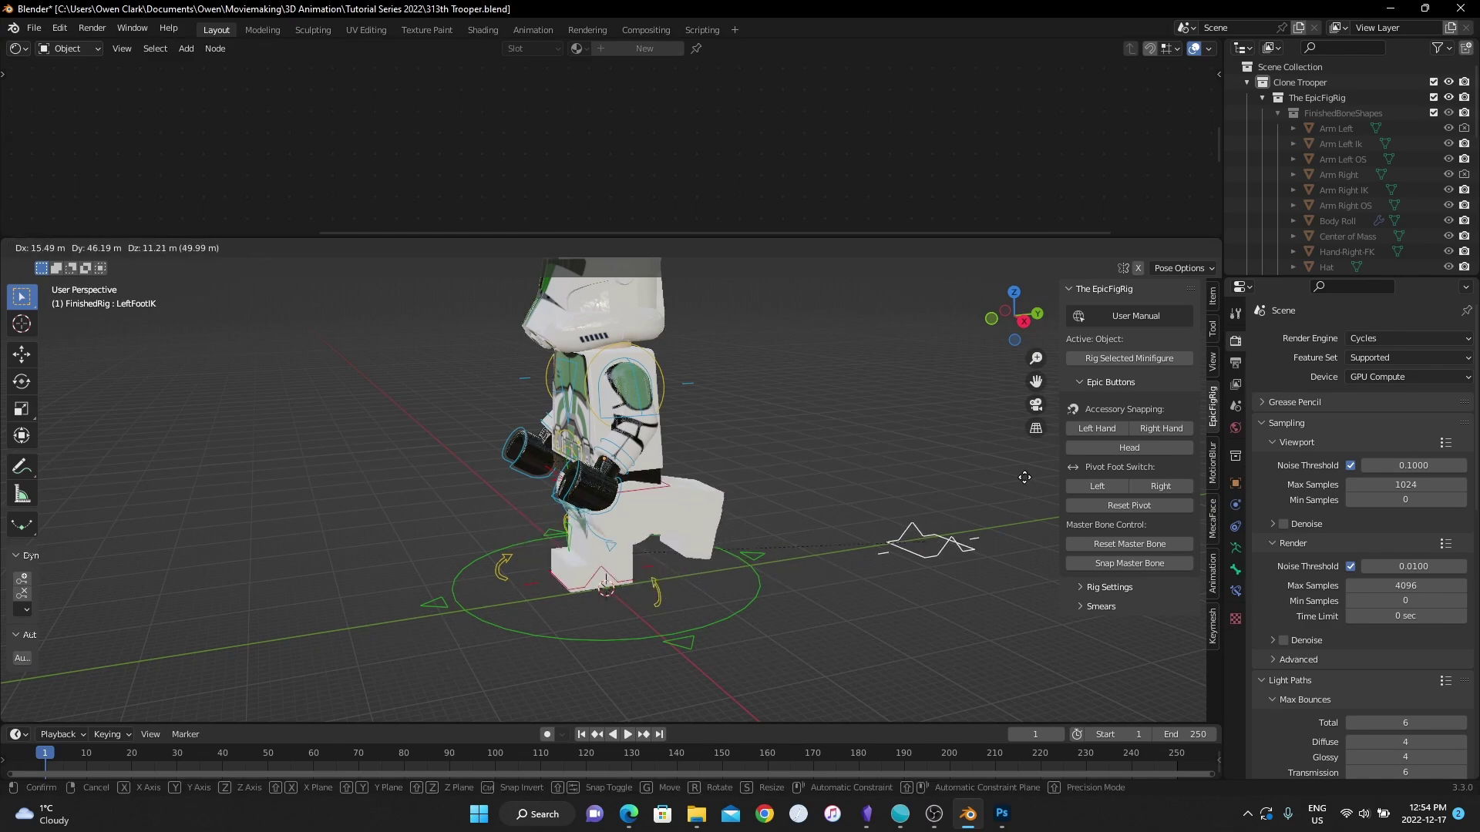
key("Escape")
Rotate the Body rock control twice to tilt the figure, cancelling each time.
middle_click_drag(740, 555, 544, 580)
left_click(714, 543)
middle_click_drag(714, 543, 594, 519)
key("r")
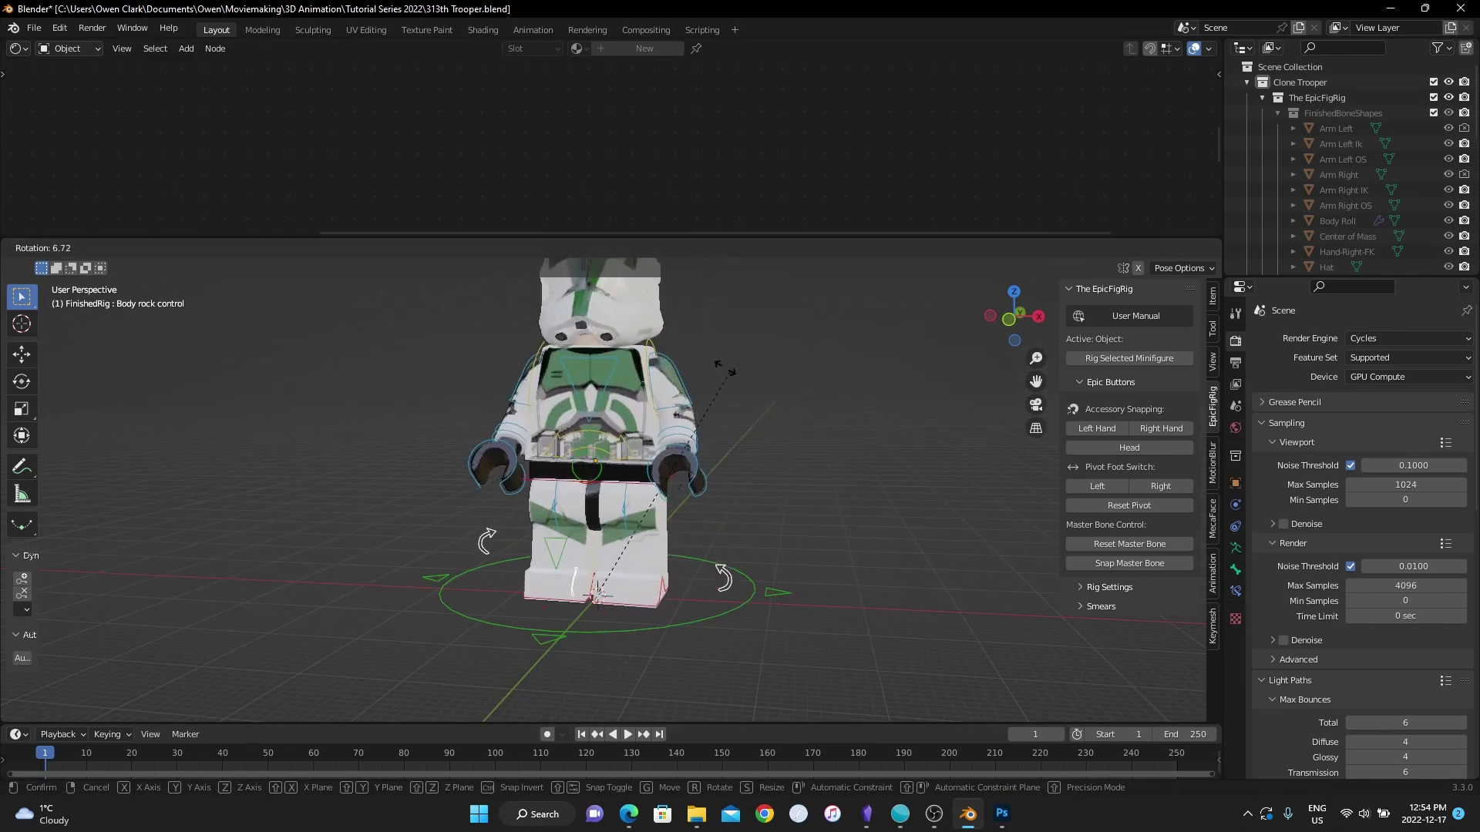
key("Escape")
middle_click_drag(774, 461, 760, 507, "shift")
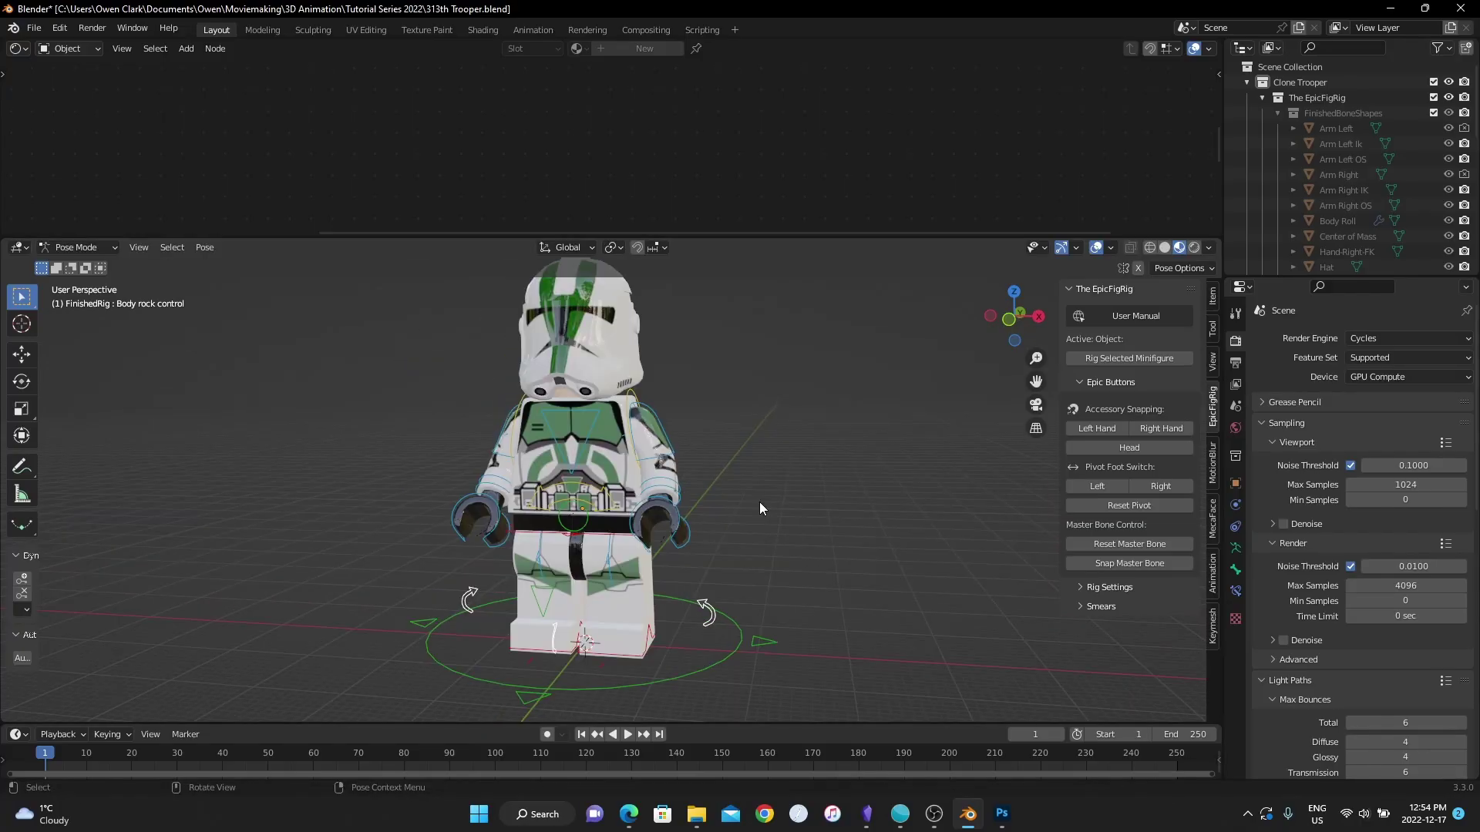
key("r")
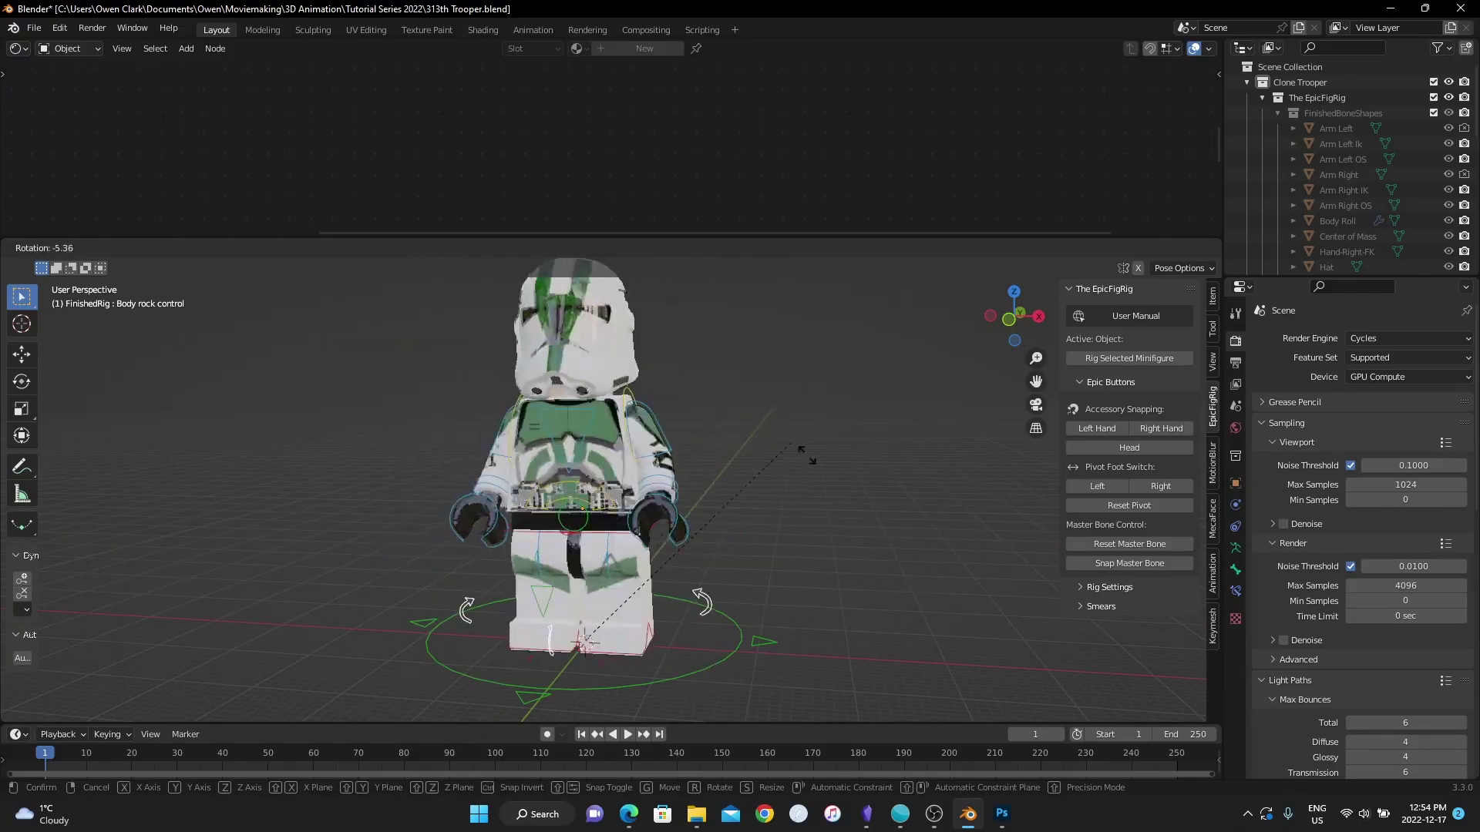
key("Escape")
Test-move the whole rig with the MasterBone, cancelling back to the origin.
middle_click_drag(823, 523, 679, 579)
left_click(724, 617)
key("g")
key("Escape")
scroll(631, 429, "up", 6)
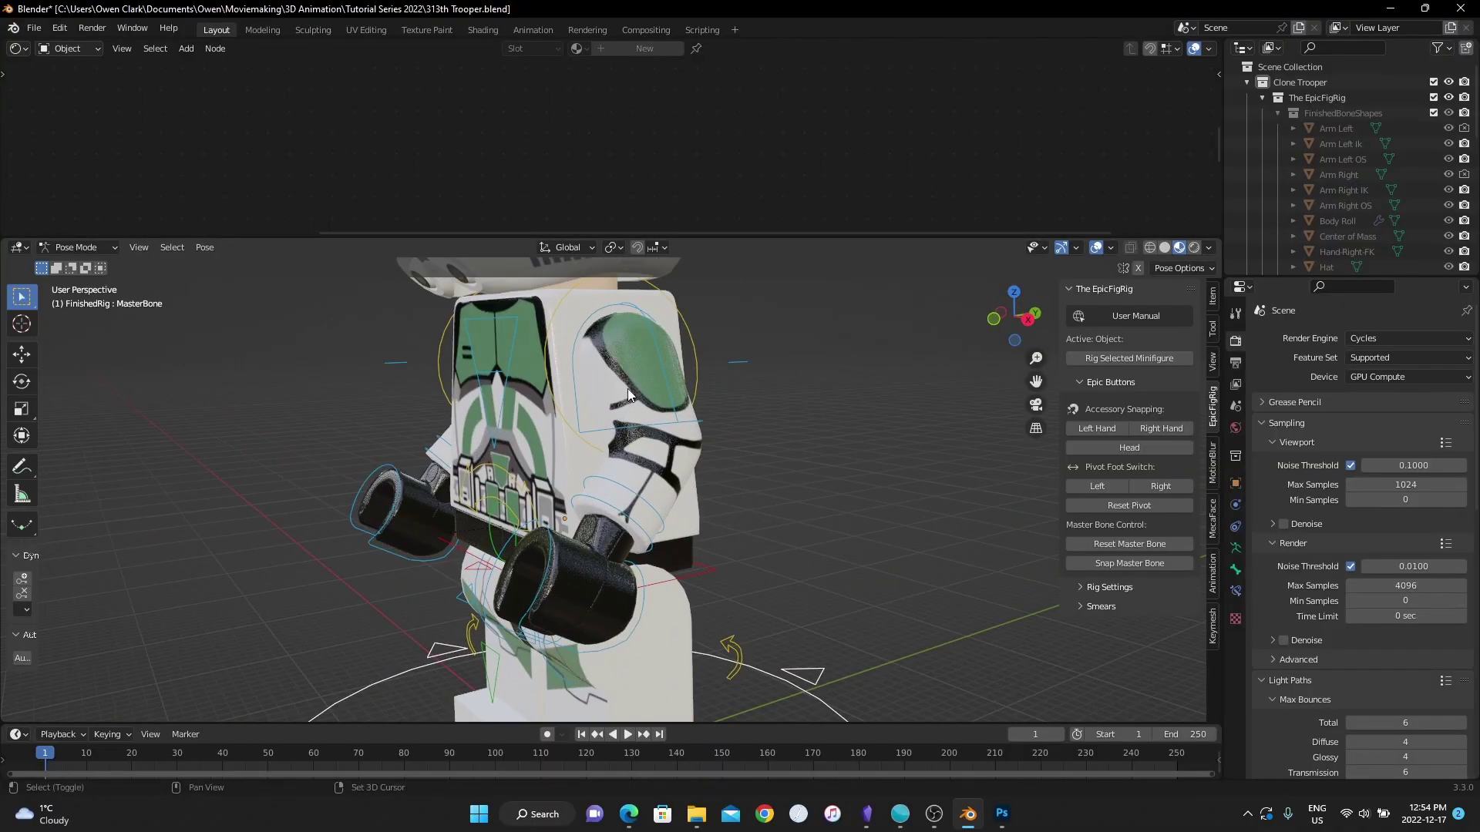
left_click(659, 393)
key("r")
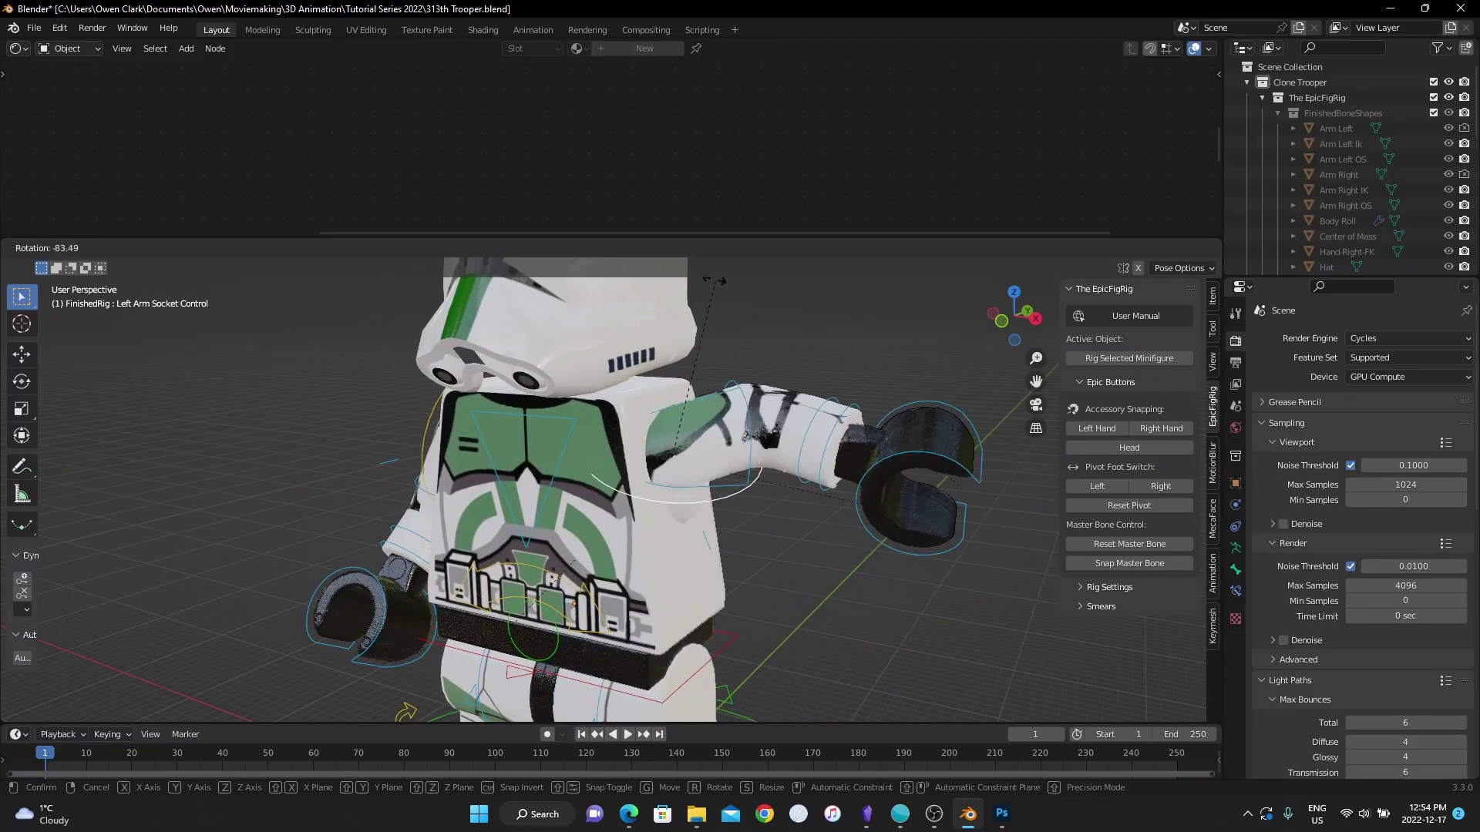
key("Escape")
left_click(673, 410)
key("r")
key("Escape")
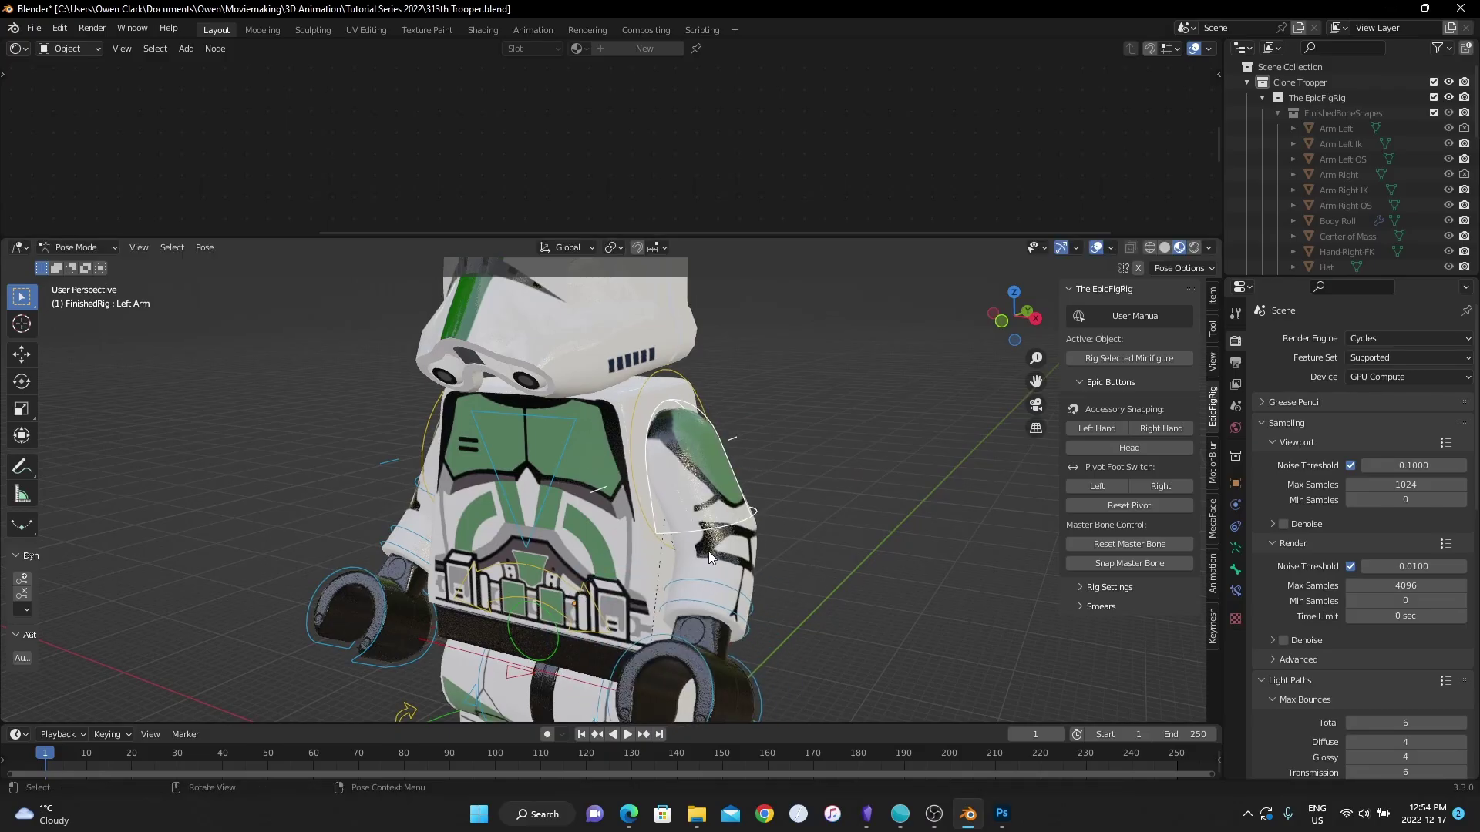
left_click(637, 453)
mouse_move(307, 313)
middle_mouse_down()
mouse_move(598, 434)
mouse_move(669, 432)
middle_mouse_up()
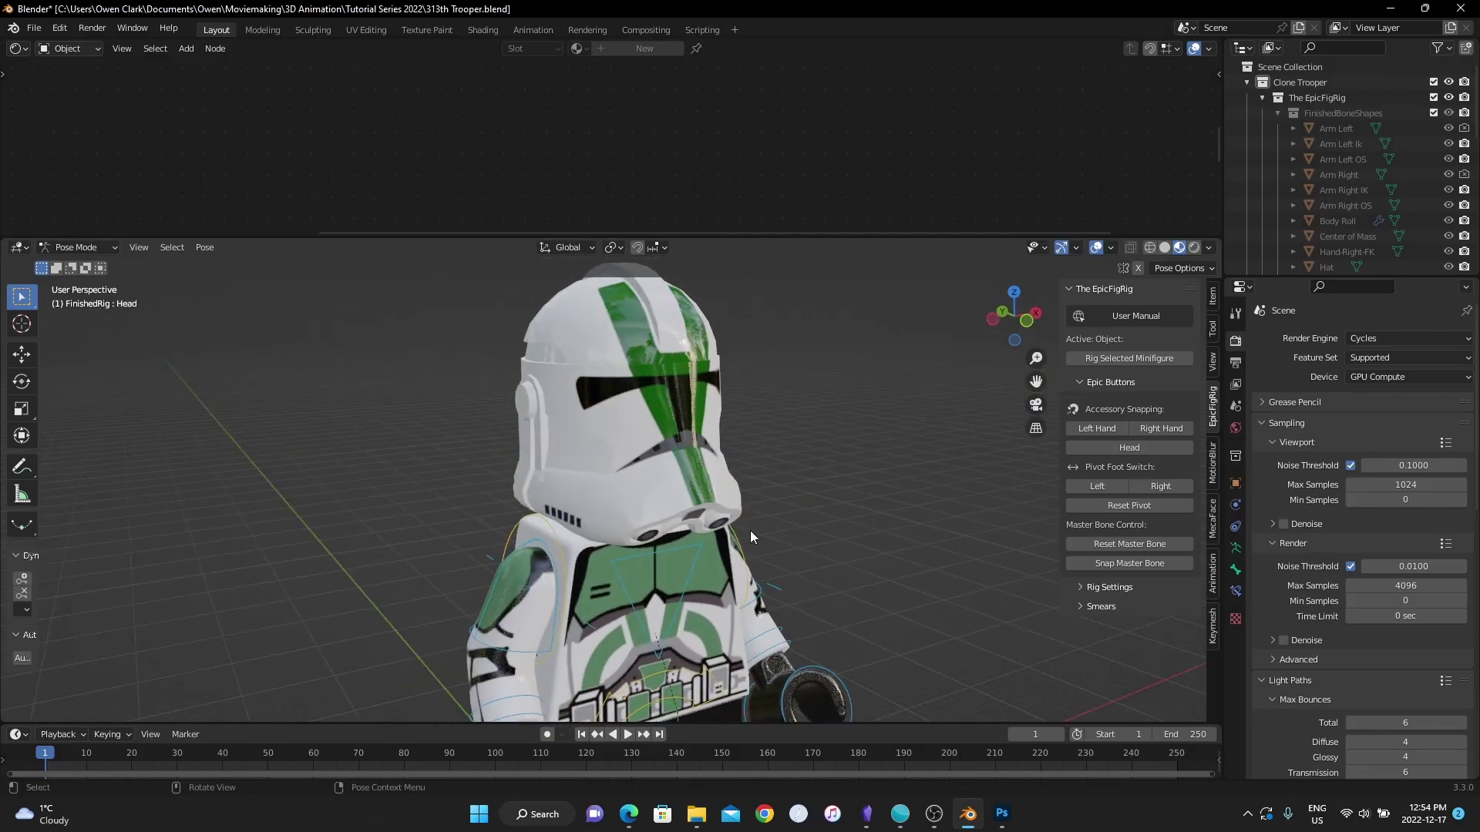
mouse_move(750, 533)
middle_mouse_down()
mouse_move(786, 567)
mouse_move(762, 487)
middle_mouse_up()
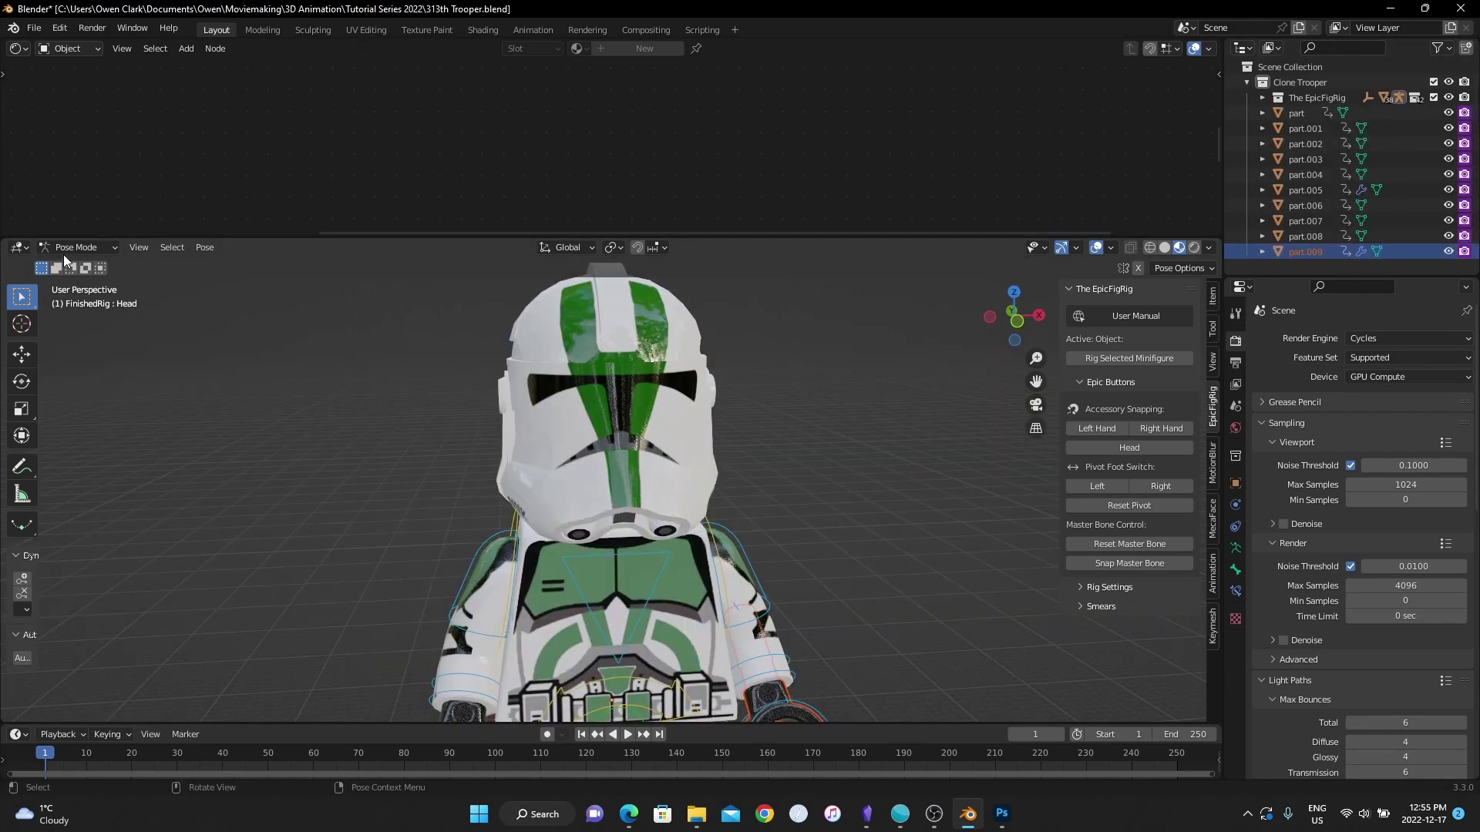
Return to Object Mode, select helmet part.001 and hide it to reveal the head.
left_click(62, 248)
left_click(72, 264)
left_click(539, 297)
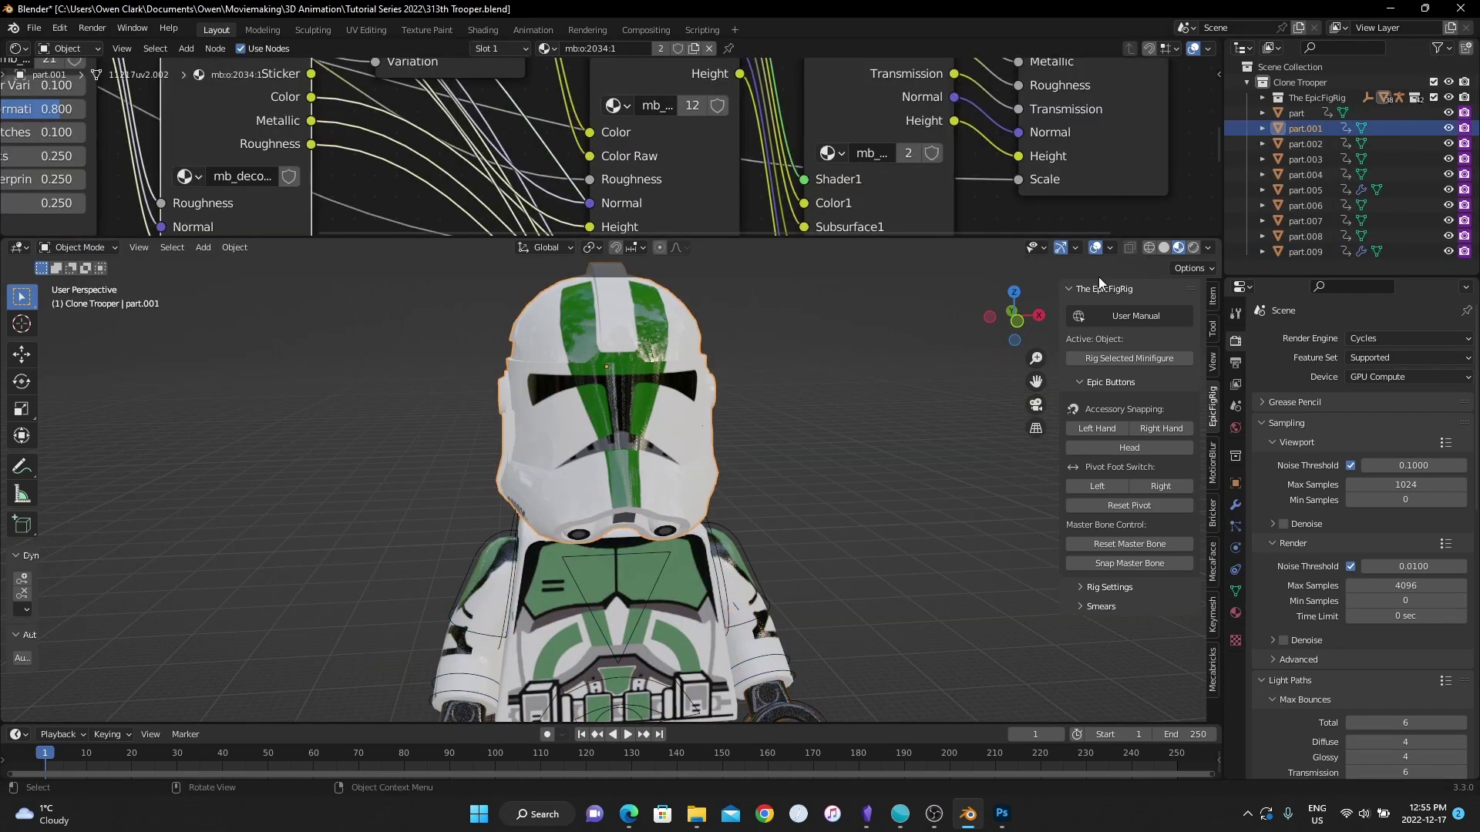
left_click(1449, 128)
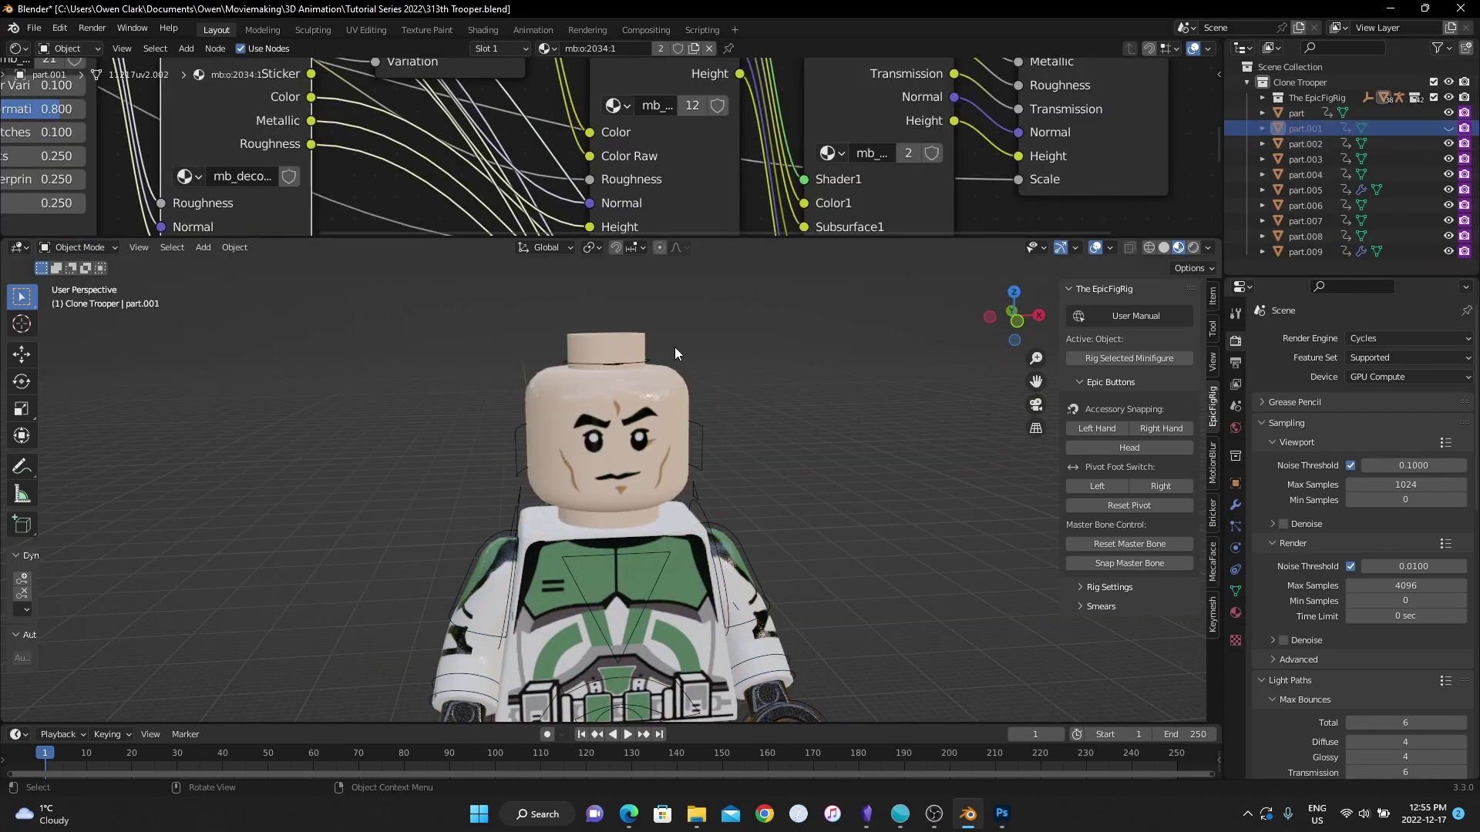
Select the rig and switch it into Pose Mode.
left_click(701, 437)
middle_click_drag(700, 437, 77, 308)
left_click(55, 248)
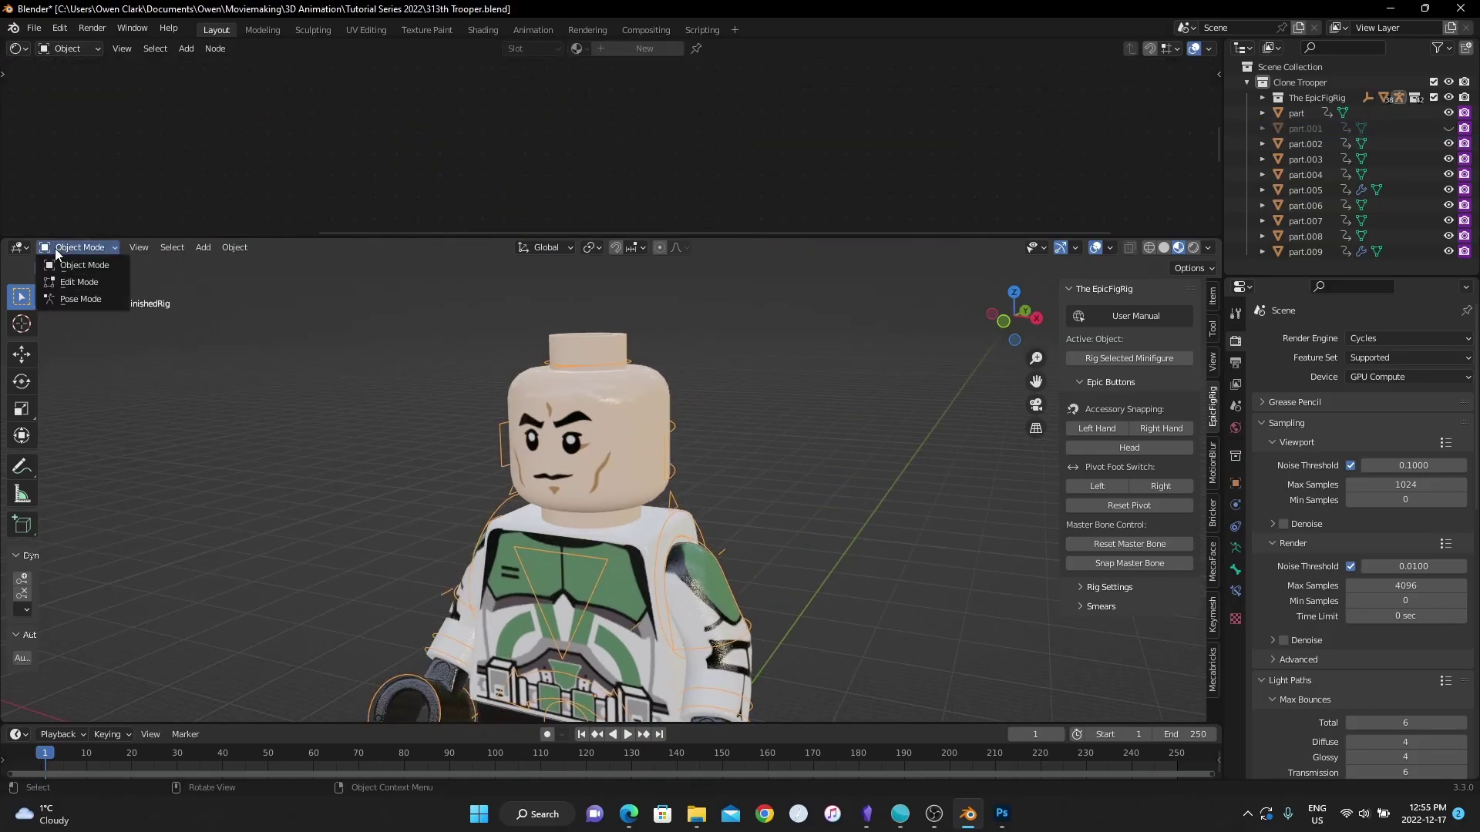
left_click(70, 297)
Test-rotate the Head and Head Accessory bones, cancelling both rotations.
middle_click_drag(673, 438, 590, 455)
key("r")
key("r")
right_click(585, 494)
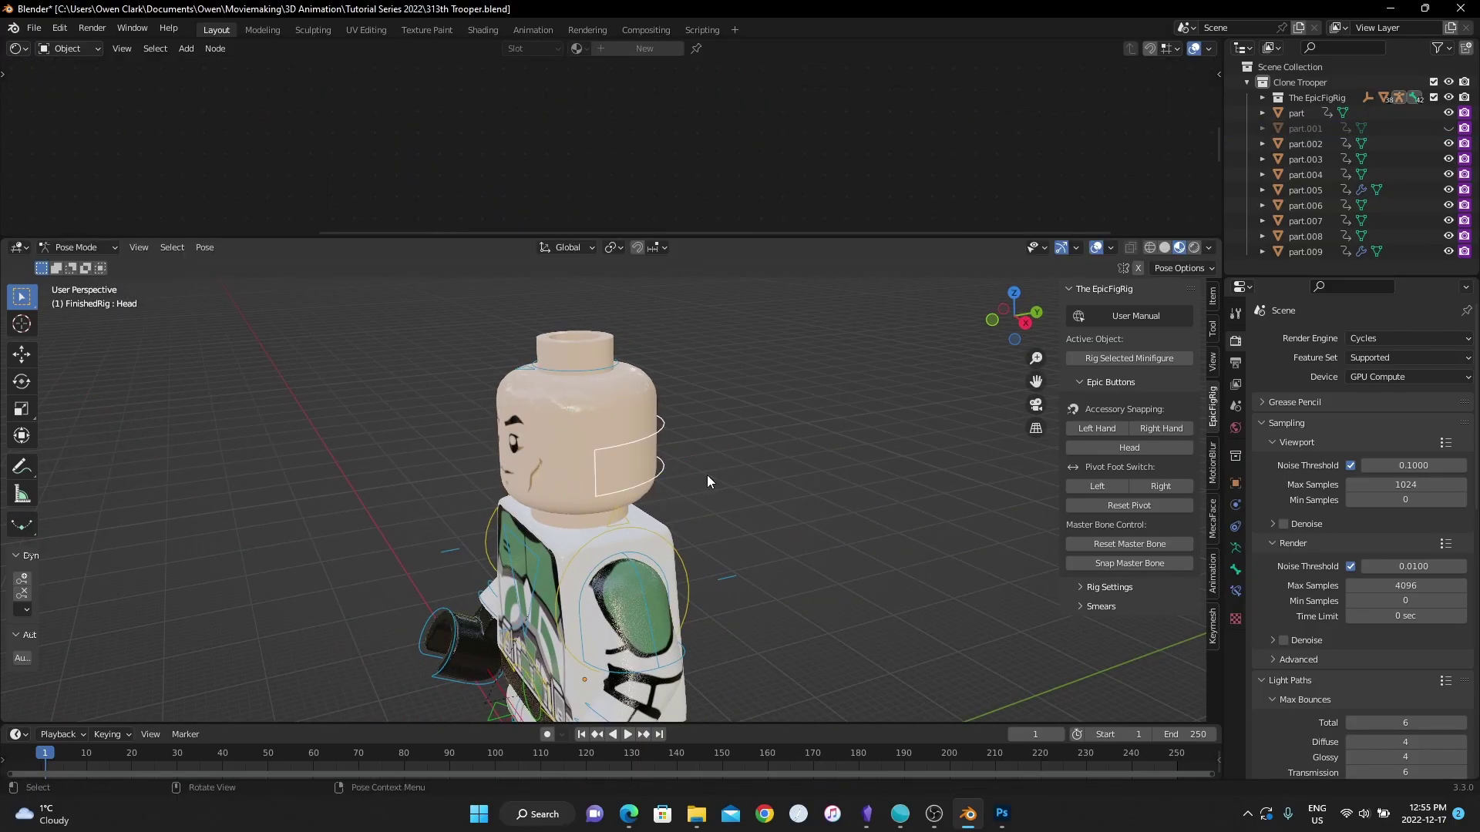
left_click(566, 373)
key("r")
right_click(681, 364)
Change the Head Bone Size in the rig settings.
middle_click_drag(629, 382, 1113, 492)
left_click(1103, 587)
scroll(1125, 601, "down", 1)
left_click_drag(1099, 674, 1029, 651)
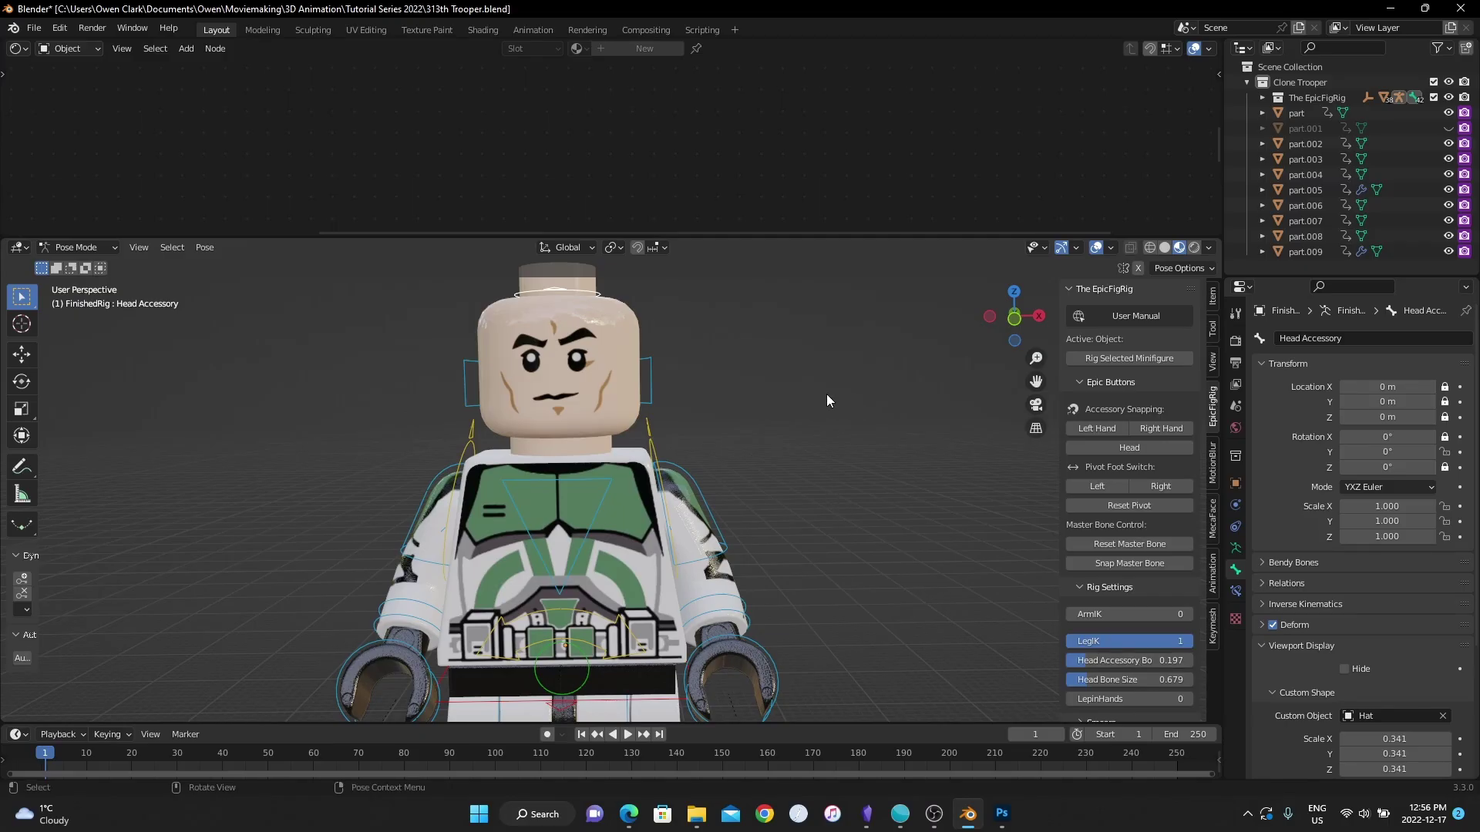
Unhide the helmet and select it on the trooper.
middle_click_drag(821, 400, 782, 402)
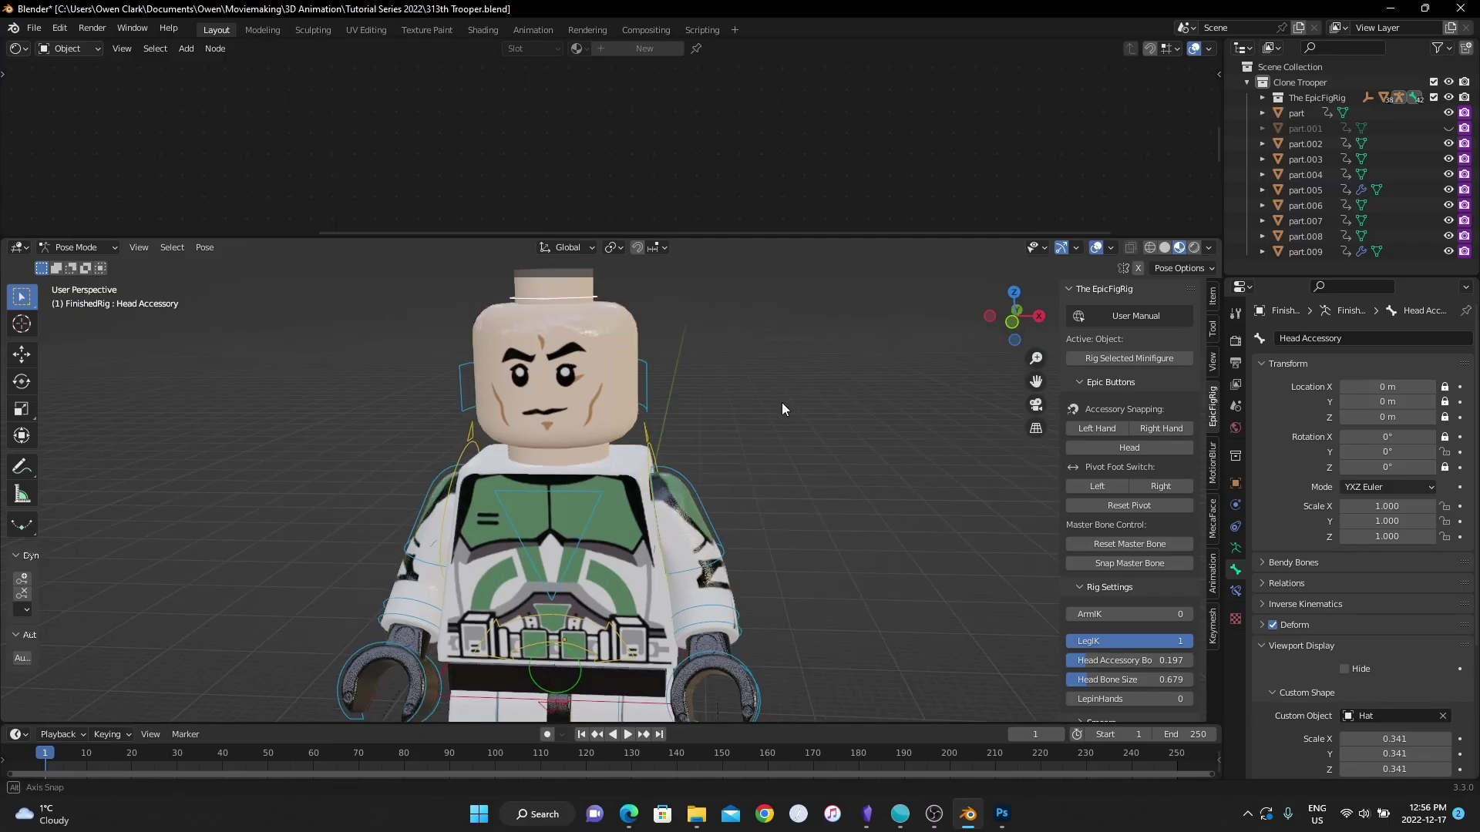
left_click(1449, 128)
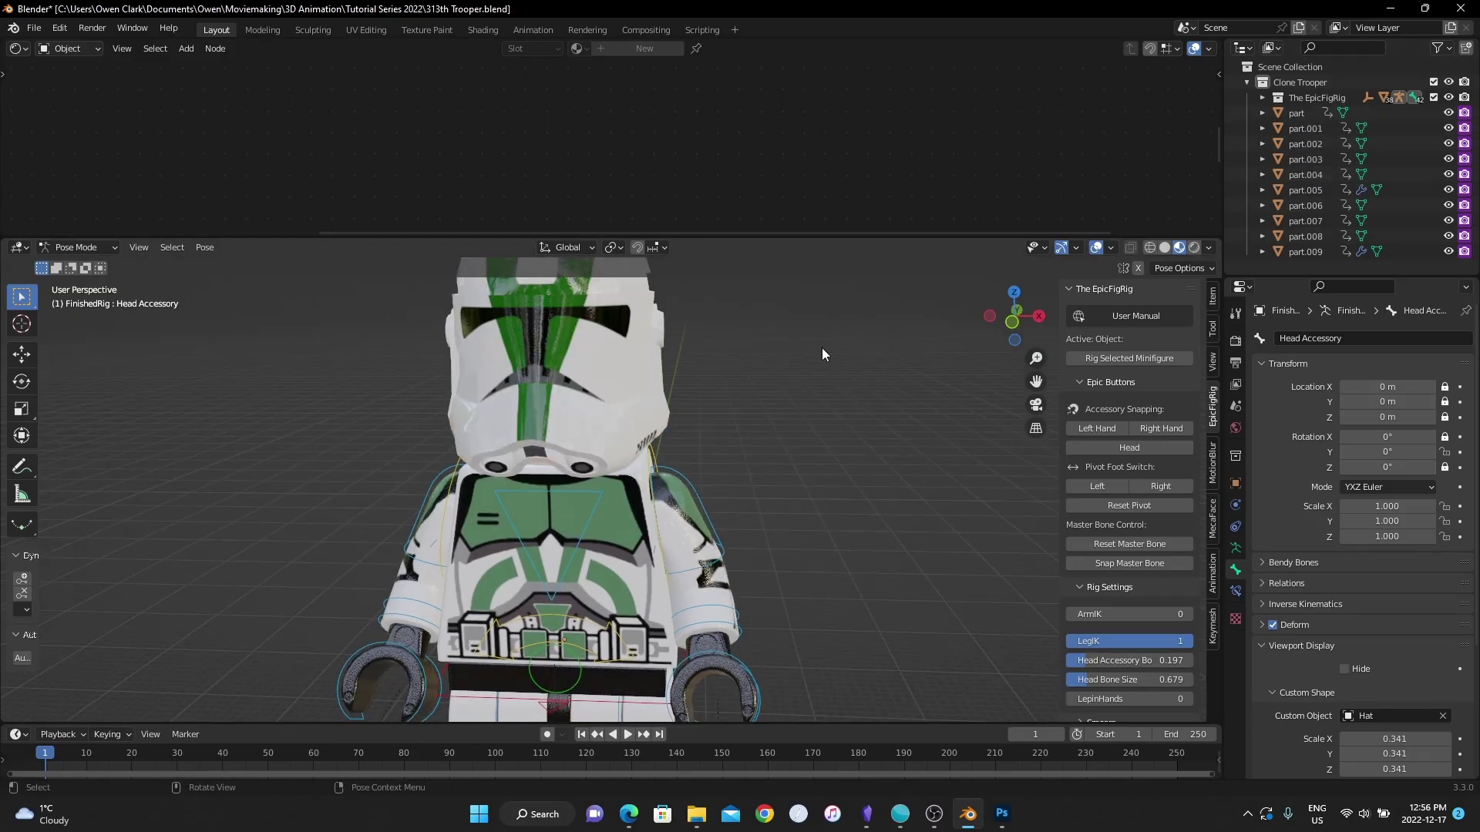
middle_click_drag(755, 367, 717, 462)
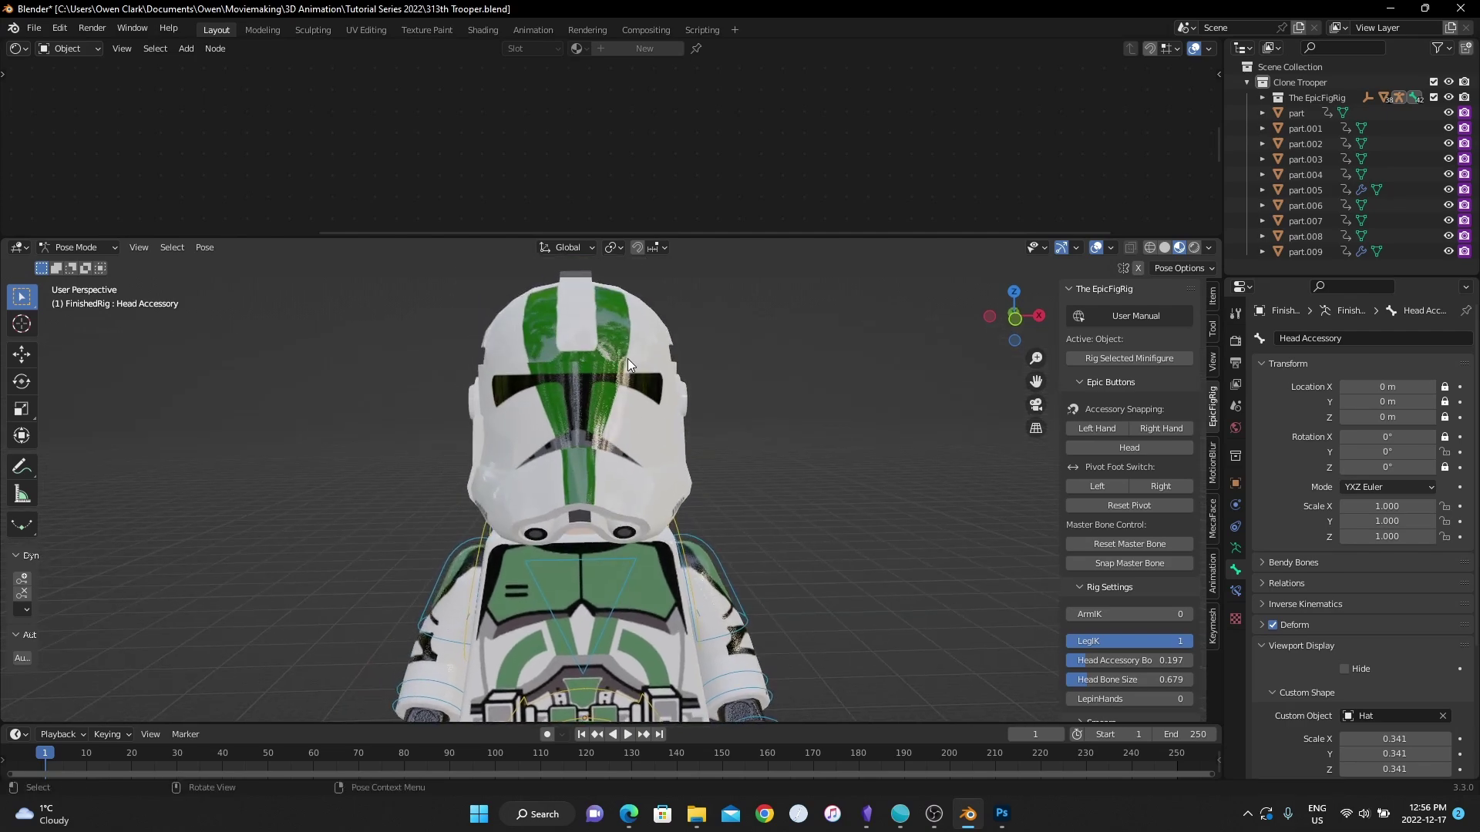
left_click(550, 355)
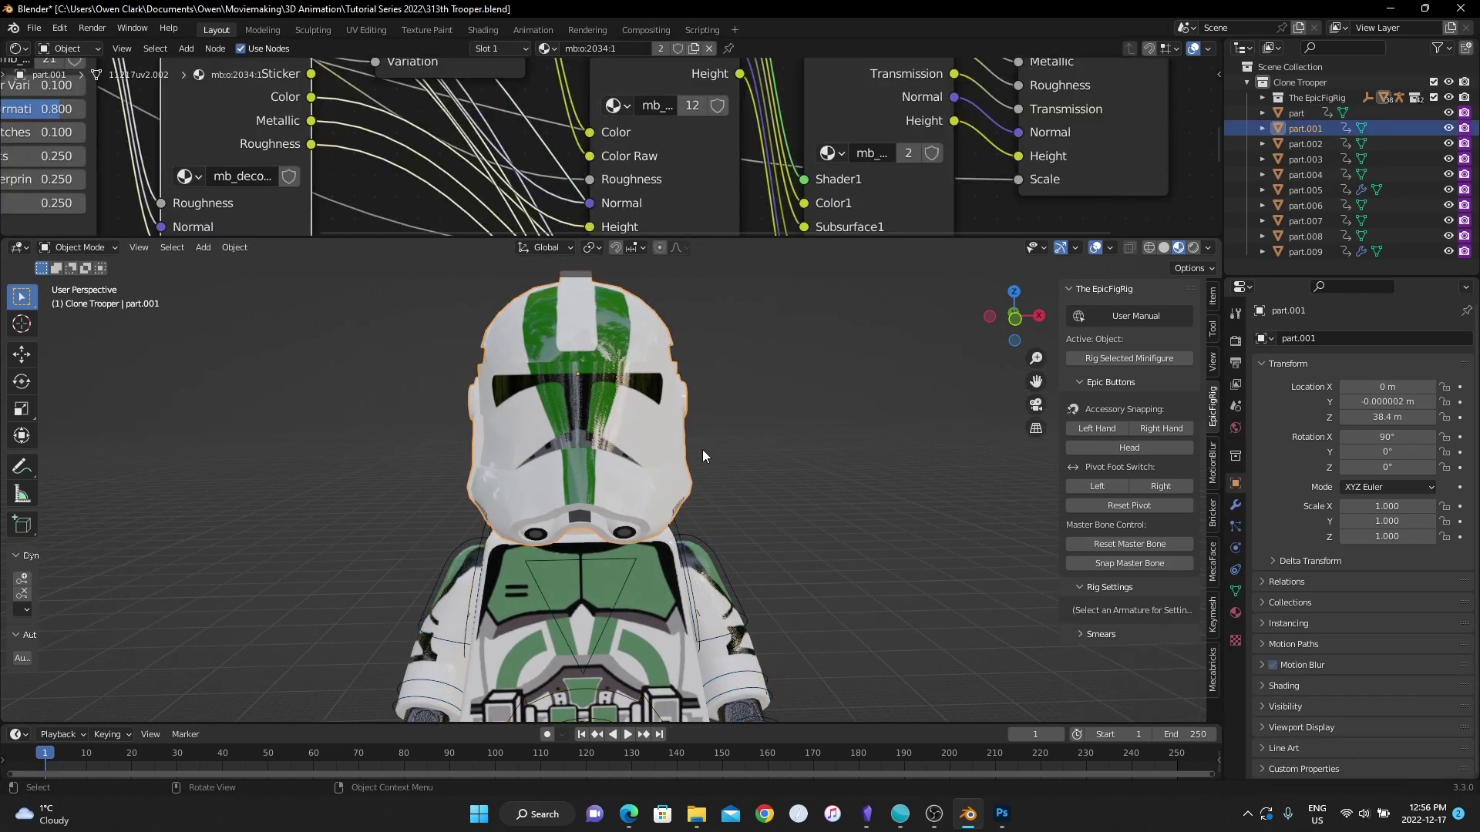
Put the rig in Pose Mode, hide the helmet and select the Head bone.
left_click(623, 600)
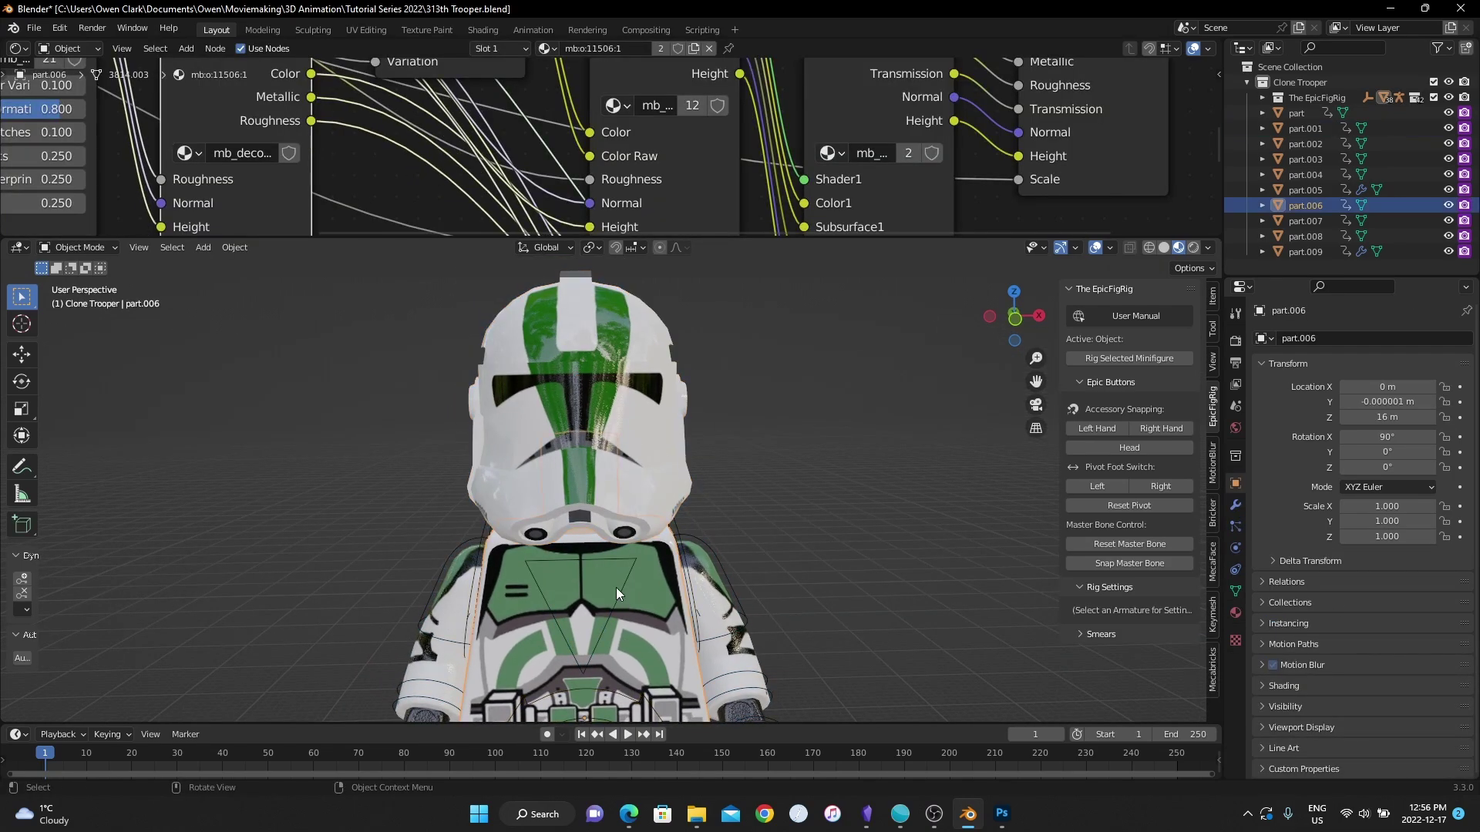
key("ctrl+Tab")
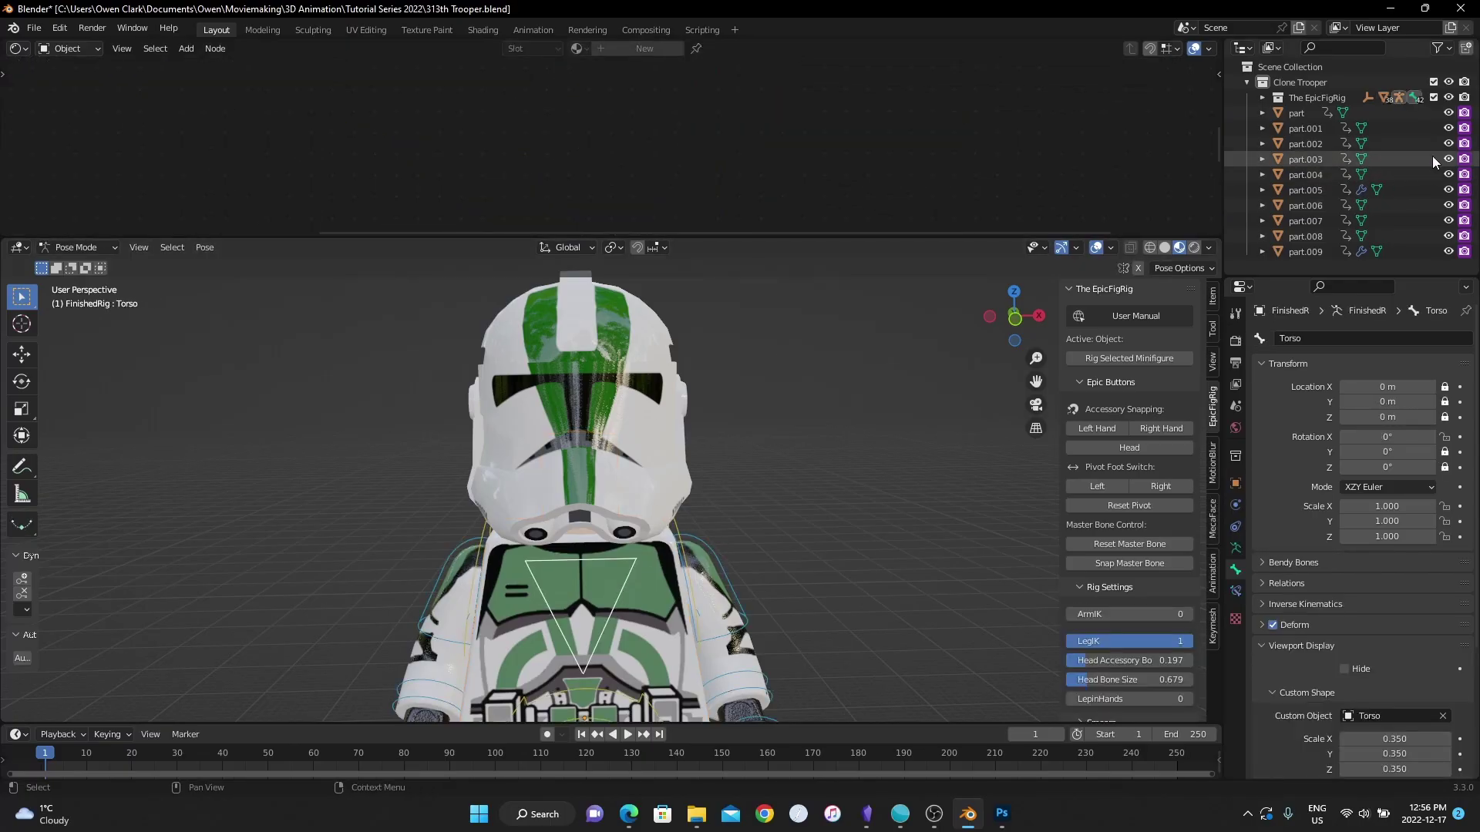
left_click(1448, 128)
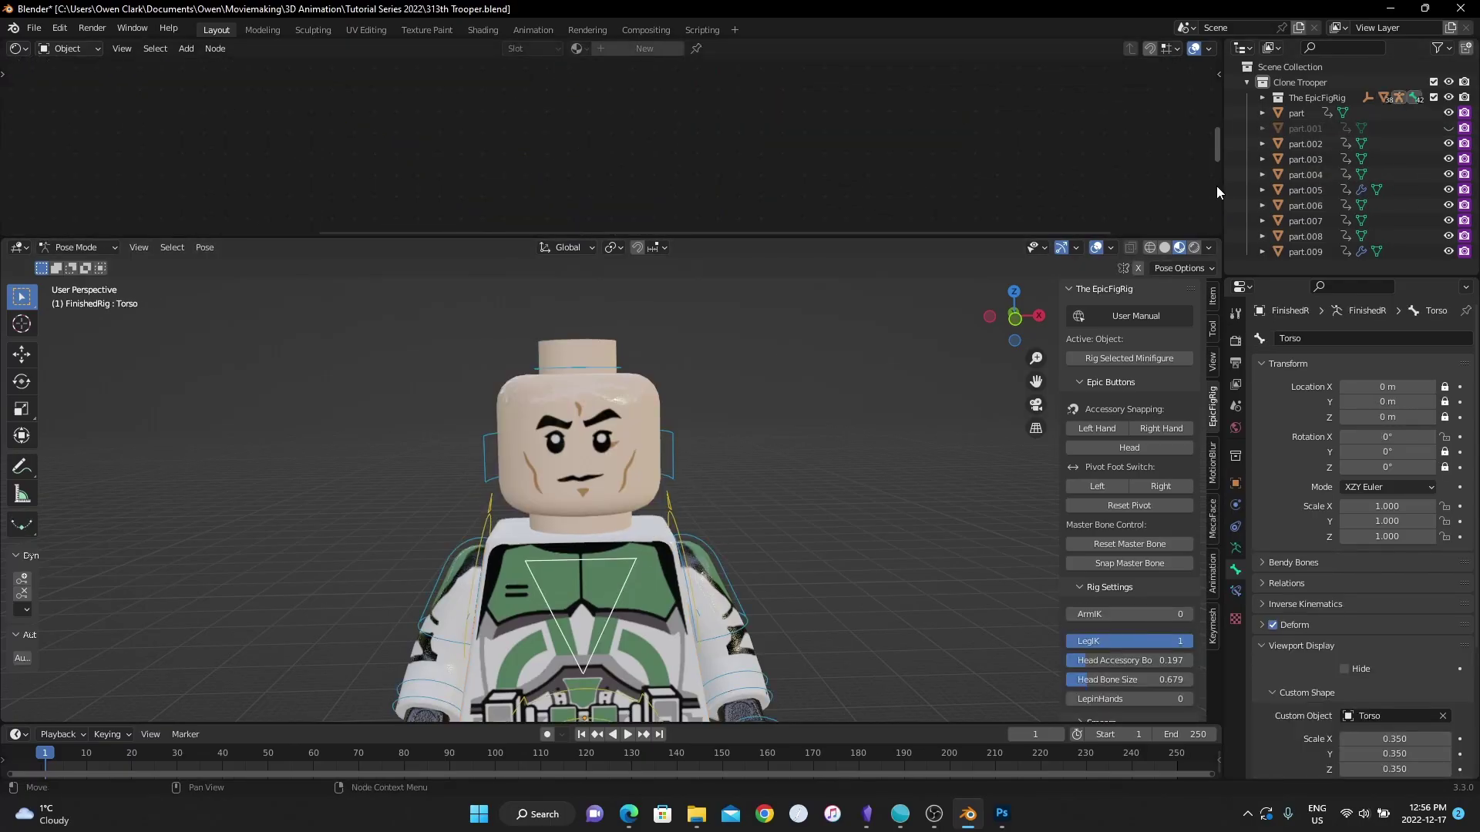
left_click(670, 442)
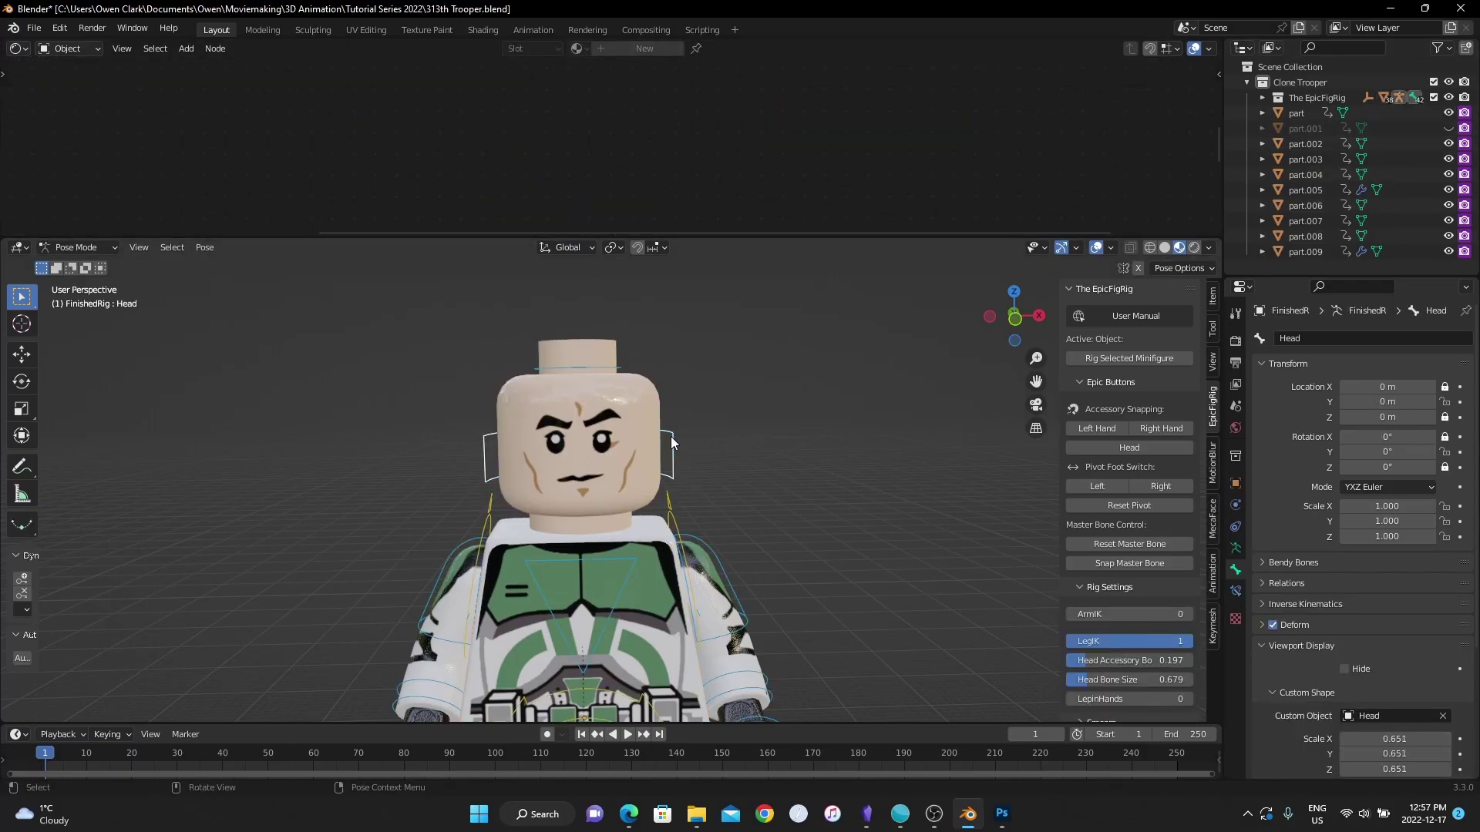
Set the Head bone's Custom Shape Scale X to 1.351.
left_click(1236, 549)
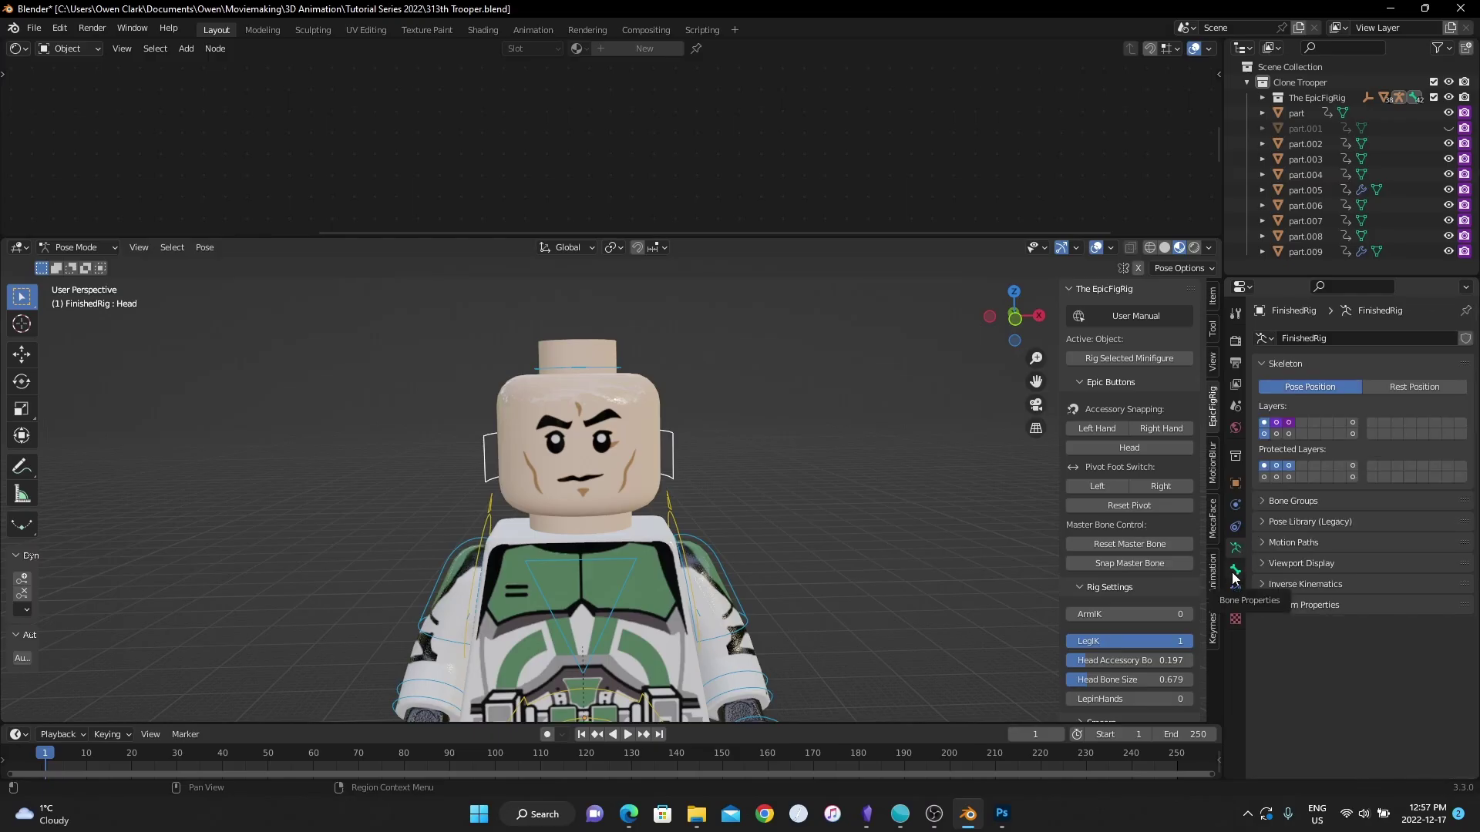
left_click(1236, 570)
scroll(1343, 572, "down", 1)
left_click(1301, 614)
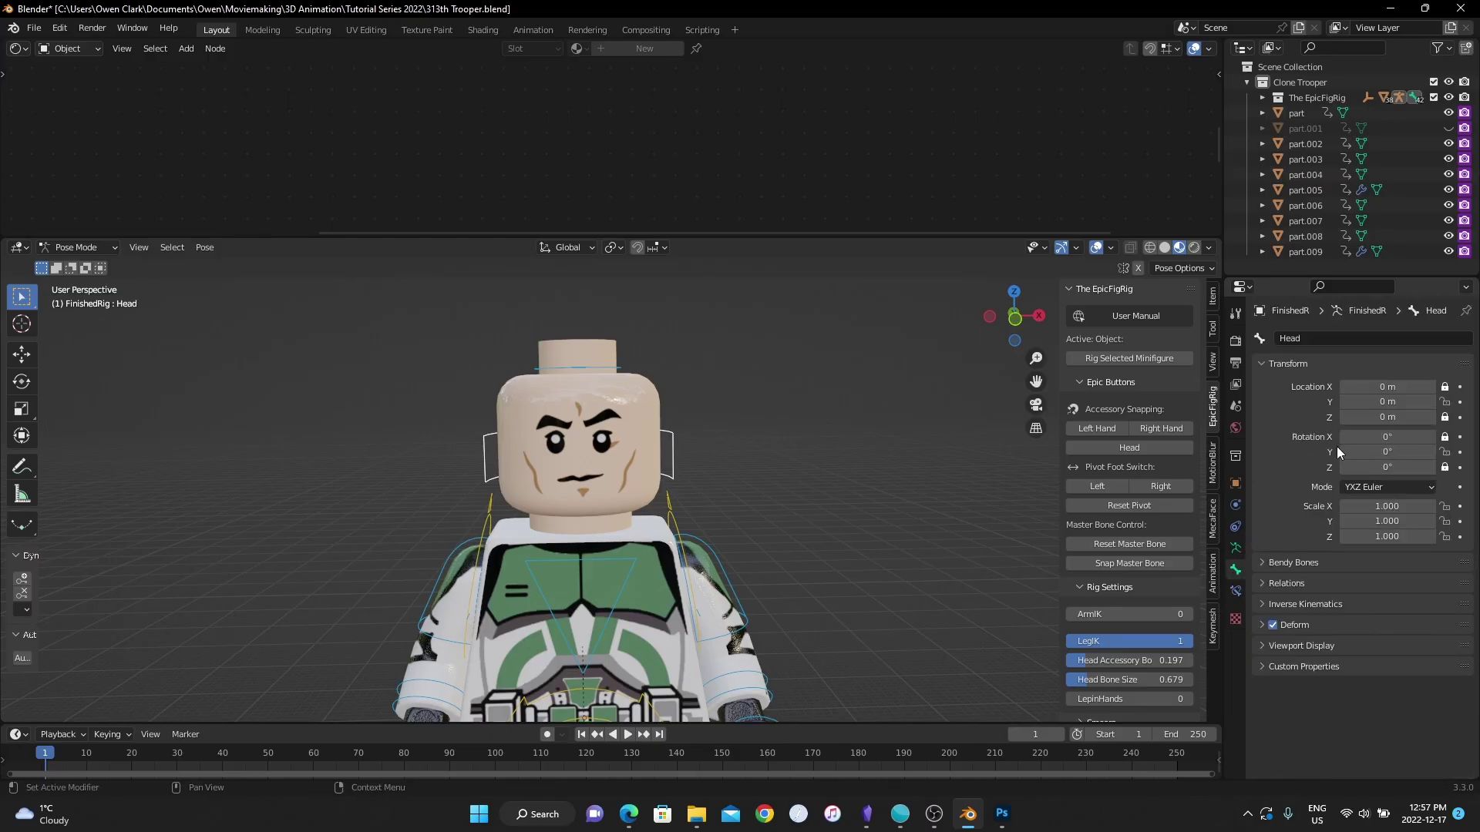
left_click(1257, 645)
scroll(1405, 561, "down", 4)
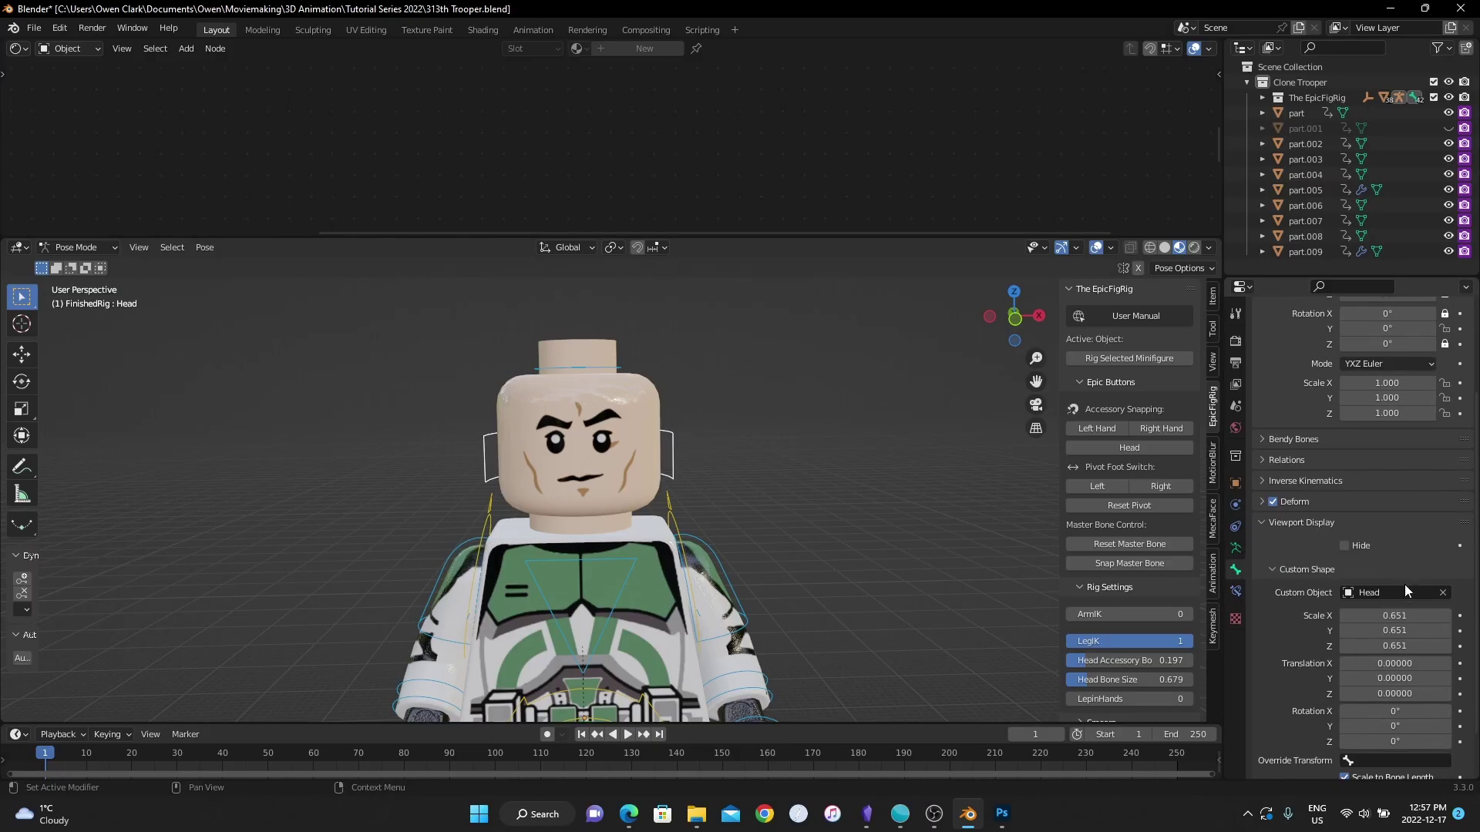
left_click_drag(1399, 615, 1362, 612)
middle_click_drag(917, 501, 888, 492)
Unhide the helmet and scale the Head bone shape to X 0.851, Y 0.951.
left_click(1452, 129)
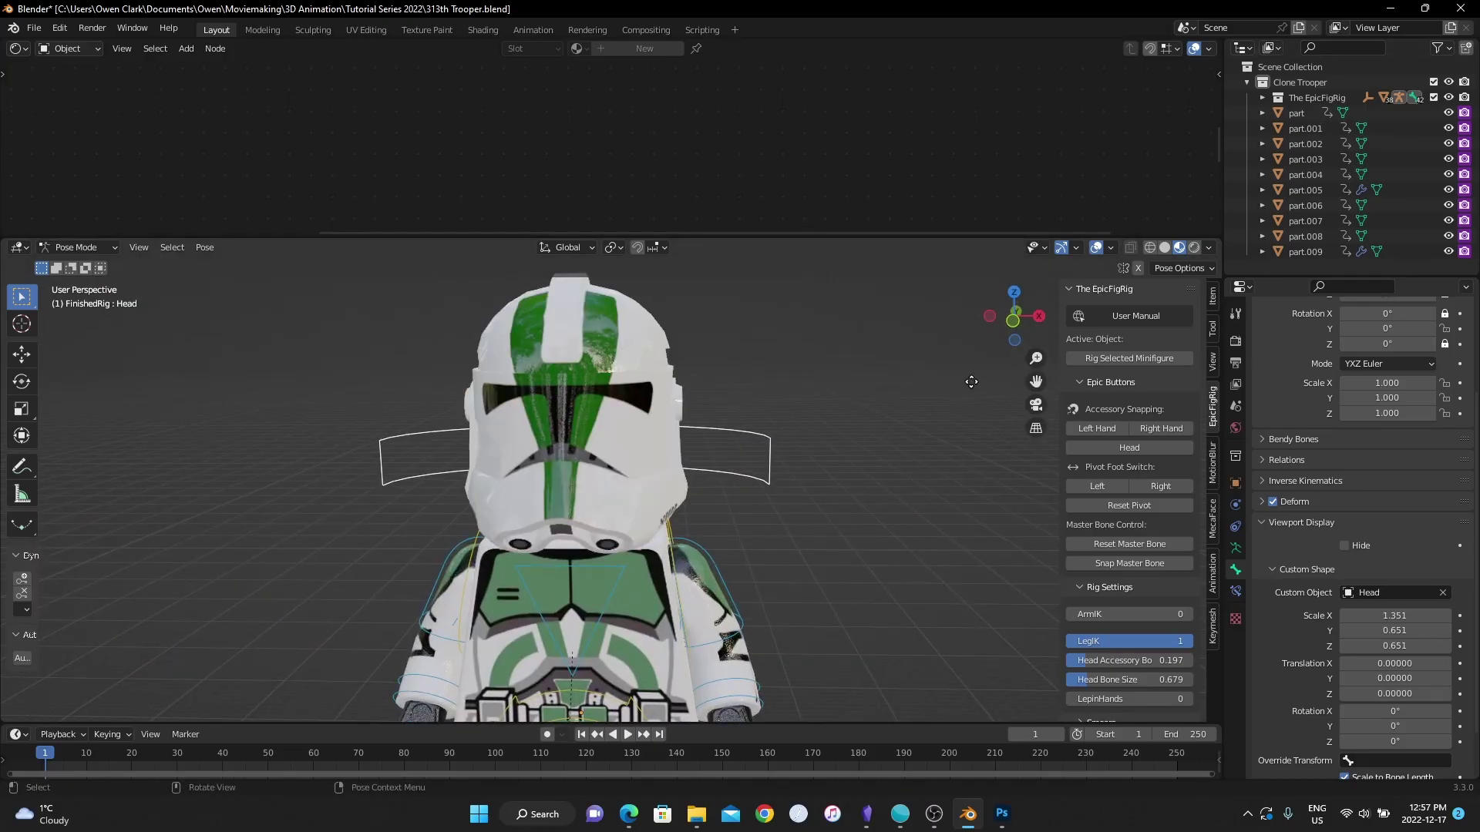
middle_click_drag(868, 411, 830, 416)
left_click_drag(1379, 616, 1303, 616)
middle_click_drag(771, 489, 1162, 566)
left_click_drag(1394, 630, 1426, 646)
middle_click_drag(1025, 578, 1079, 539)
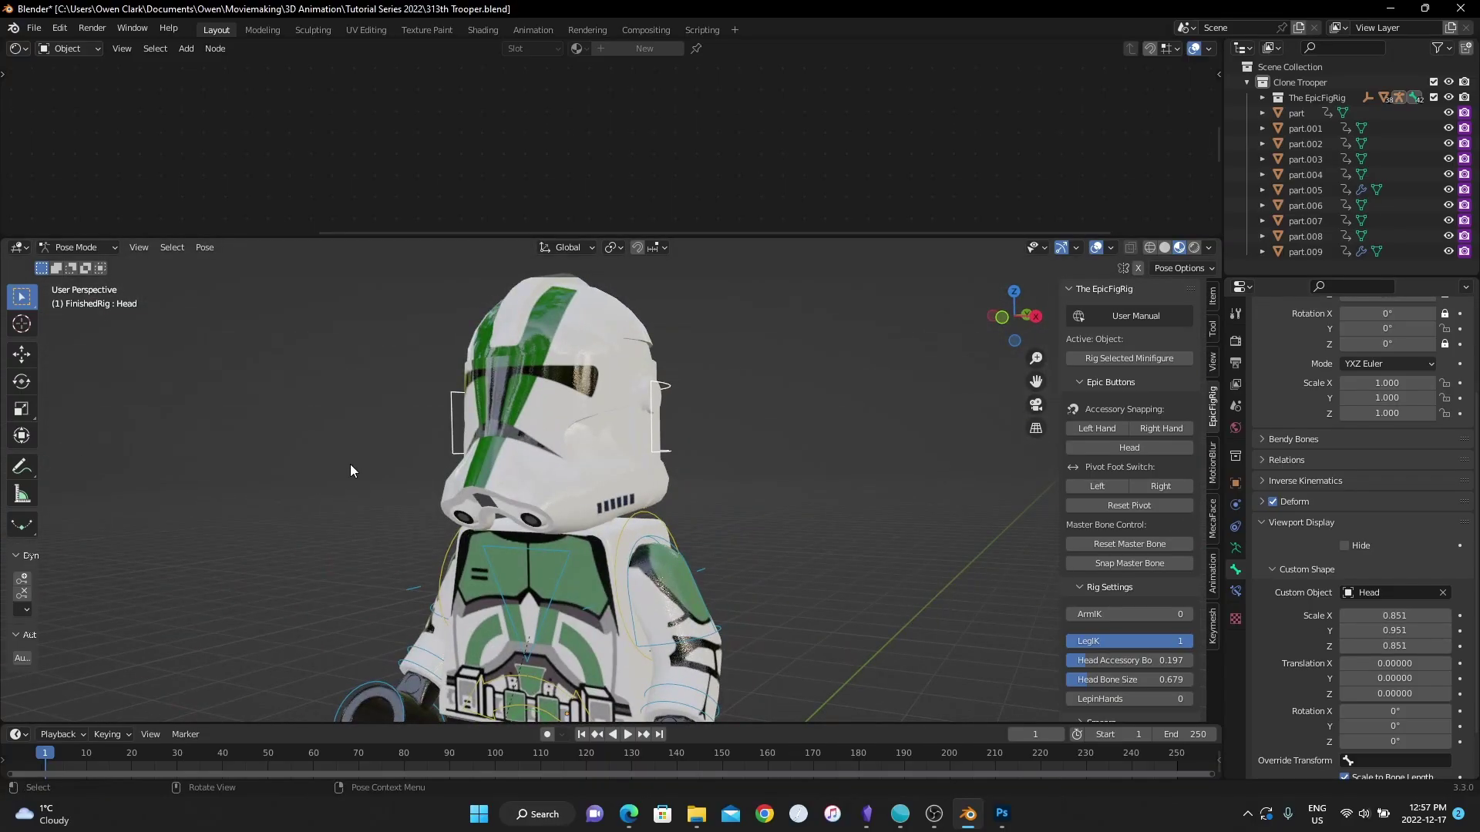
middle_click_drag(372, 471, 528, 474)
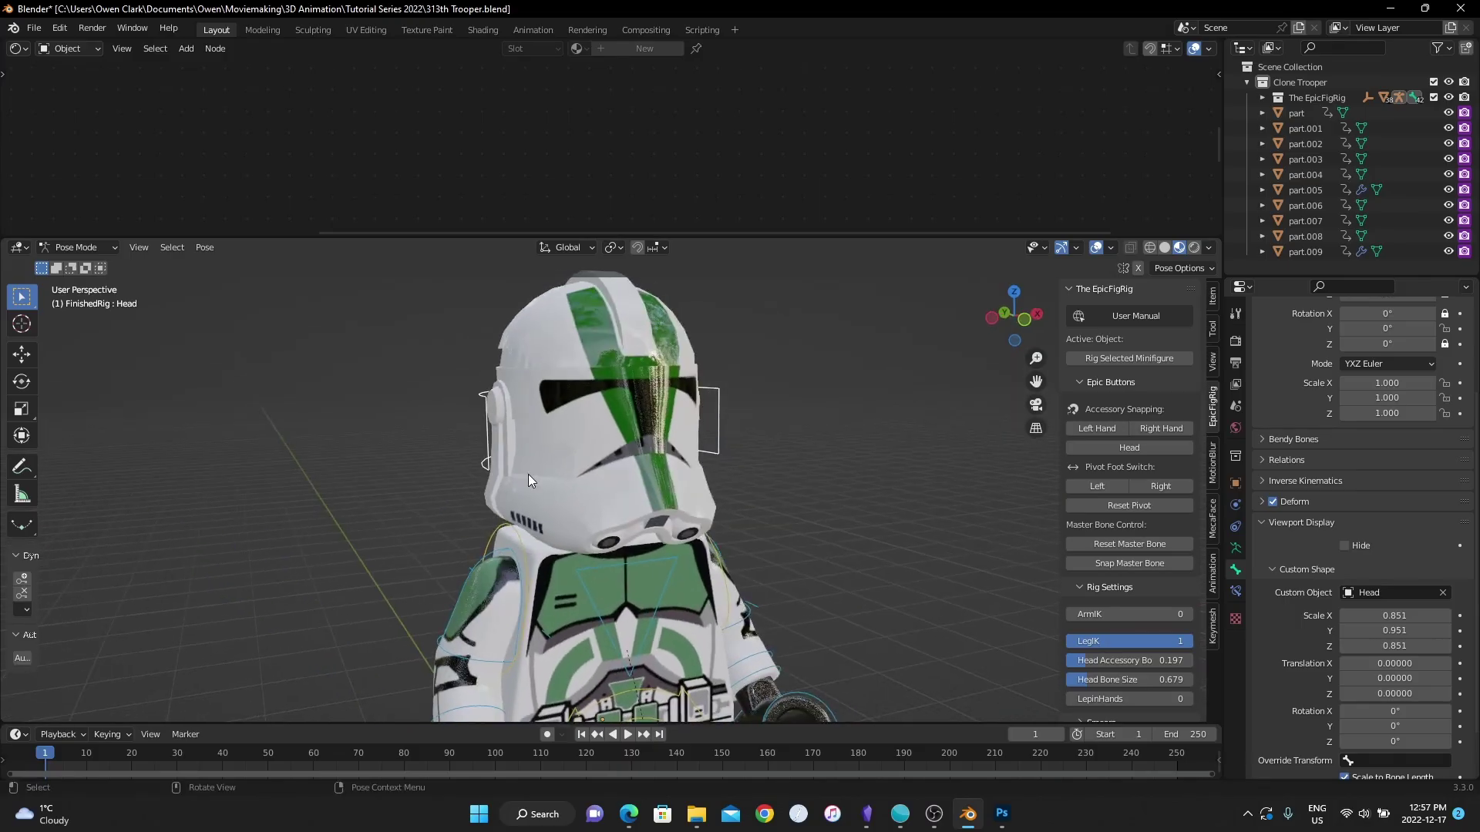
Select the Head Accessory bone and try stretching its hat ring wider.
left_click(1448, 127)
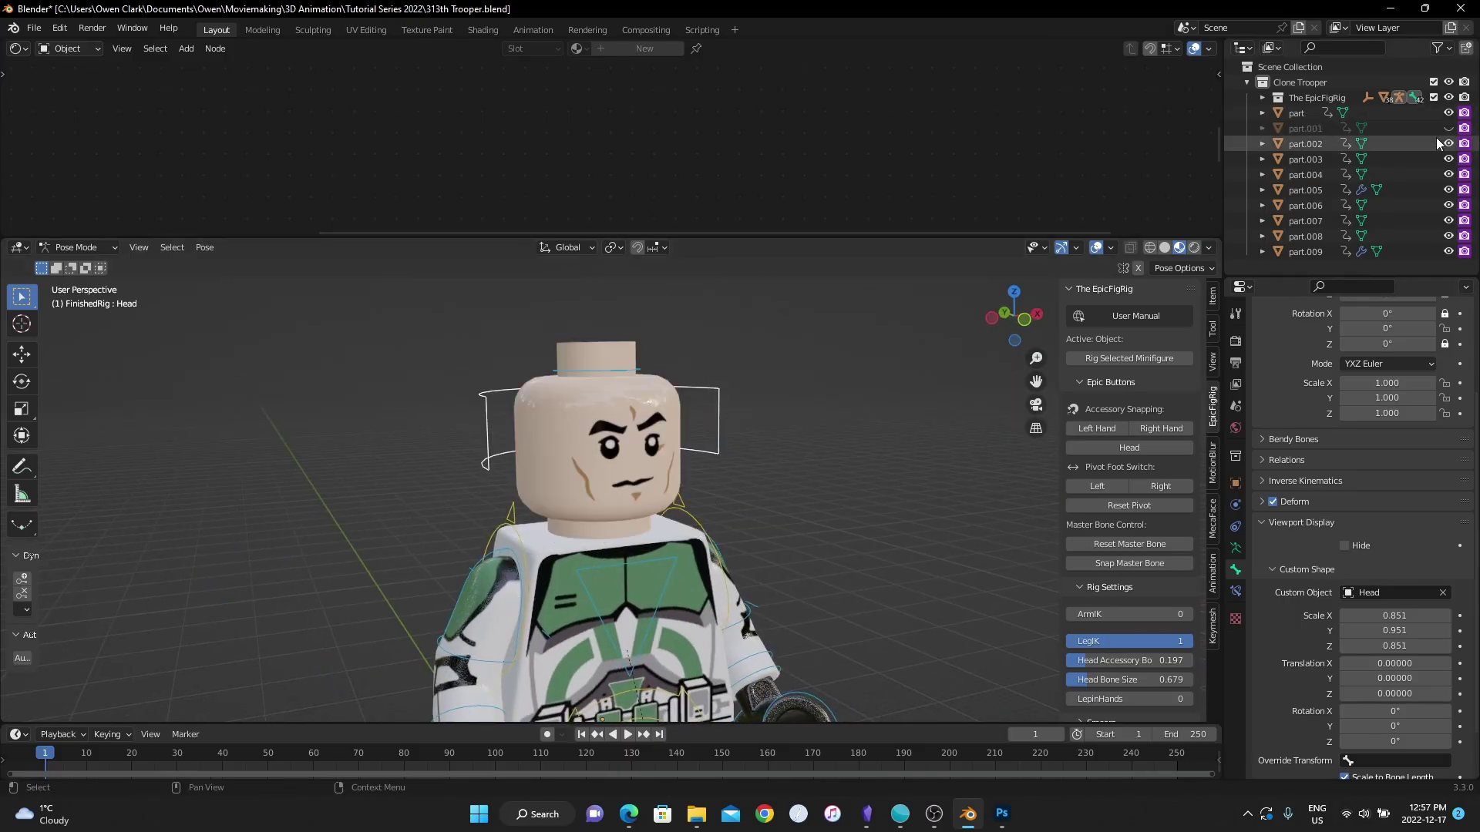
left_click(627, 373)
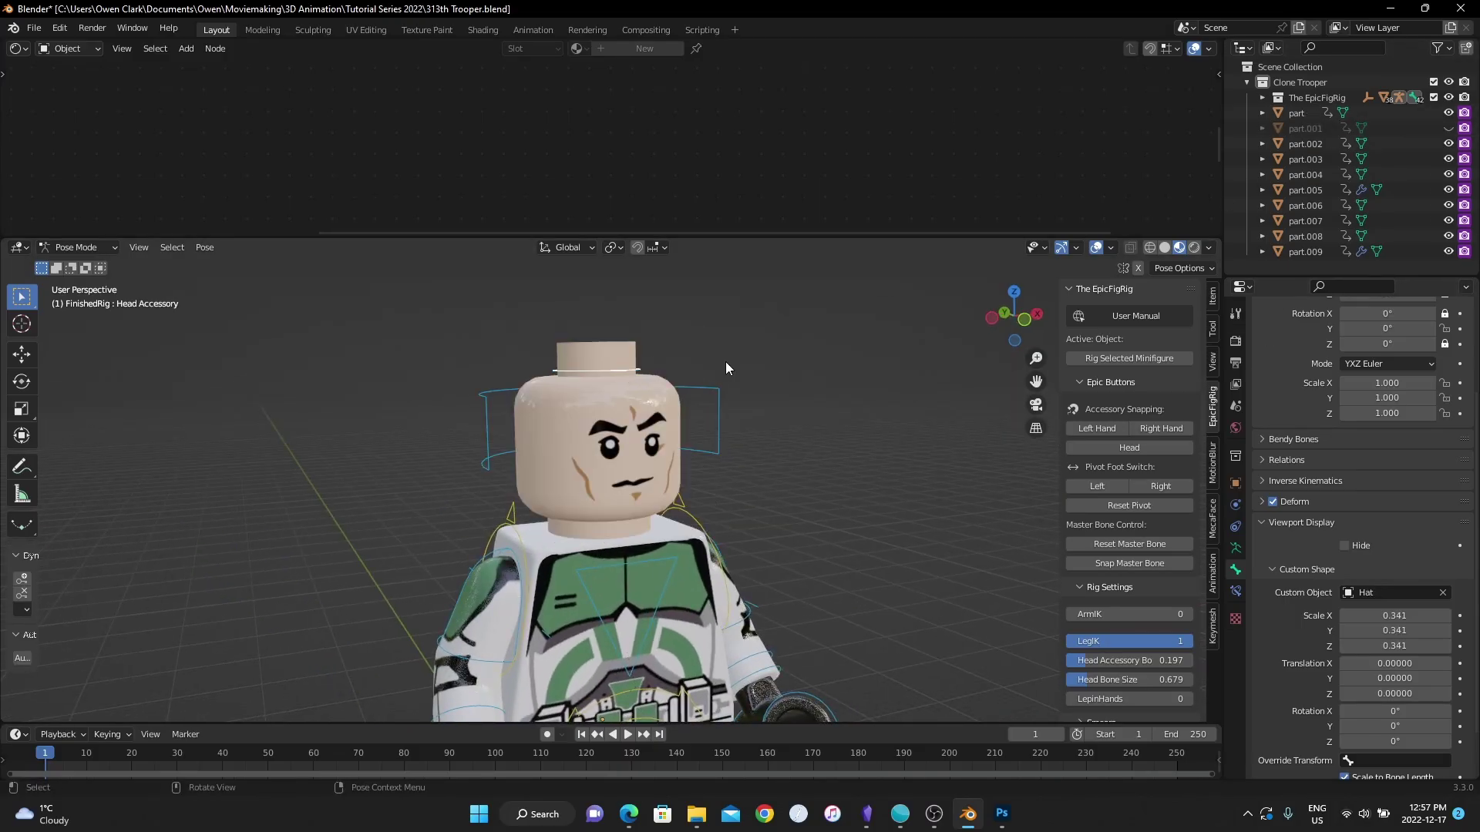
left_click(1448, 128)
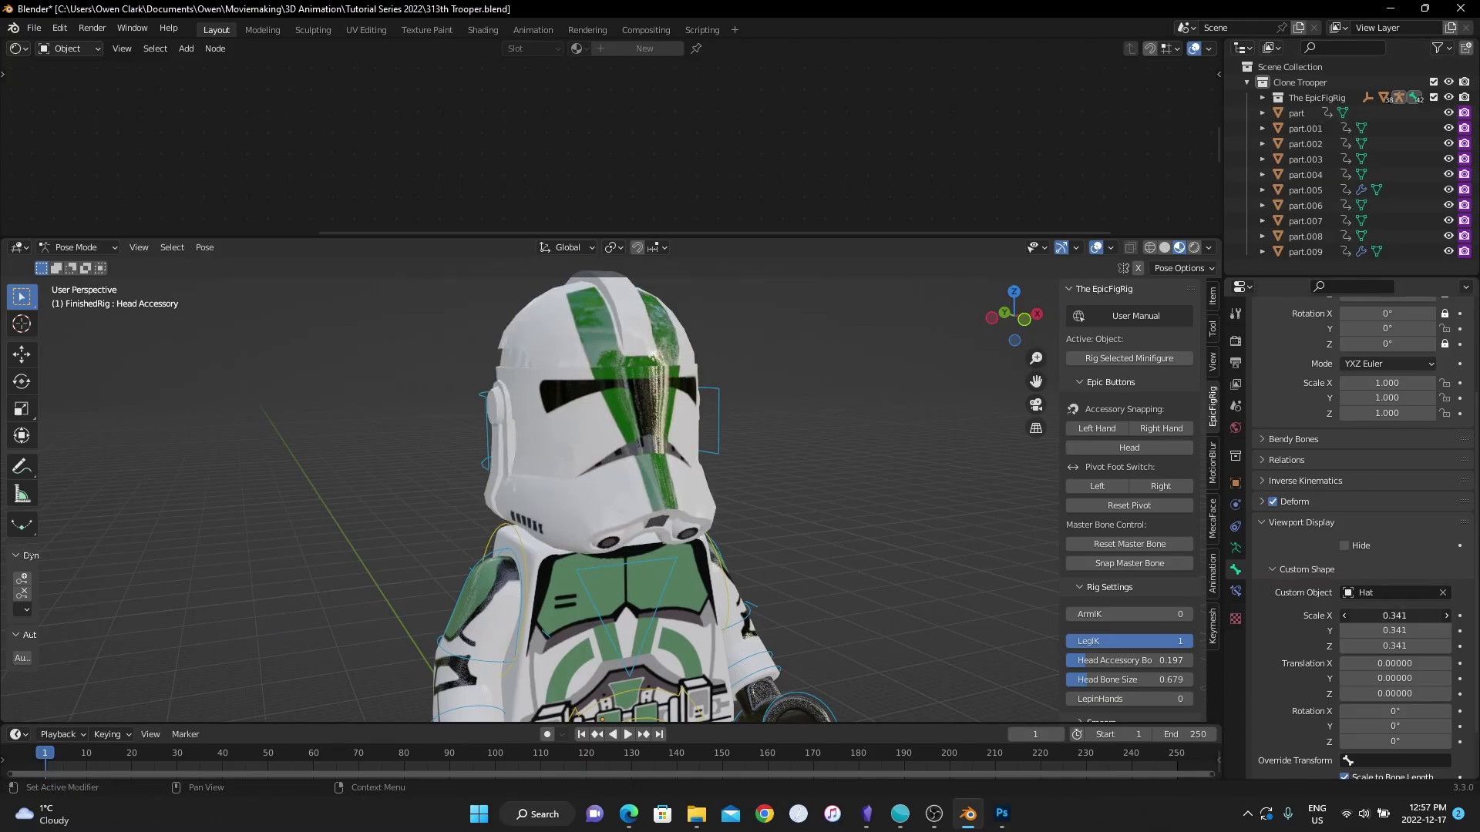
mouse_move(1395, 615)
left_mouse_down()
mouse_move(1434, 616)
mouse_move(1395, 615)
left_mouse_up()
middle_click_drag(704, 339, 856, 431)
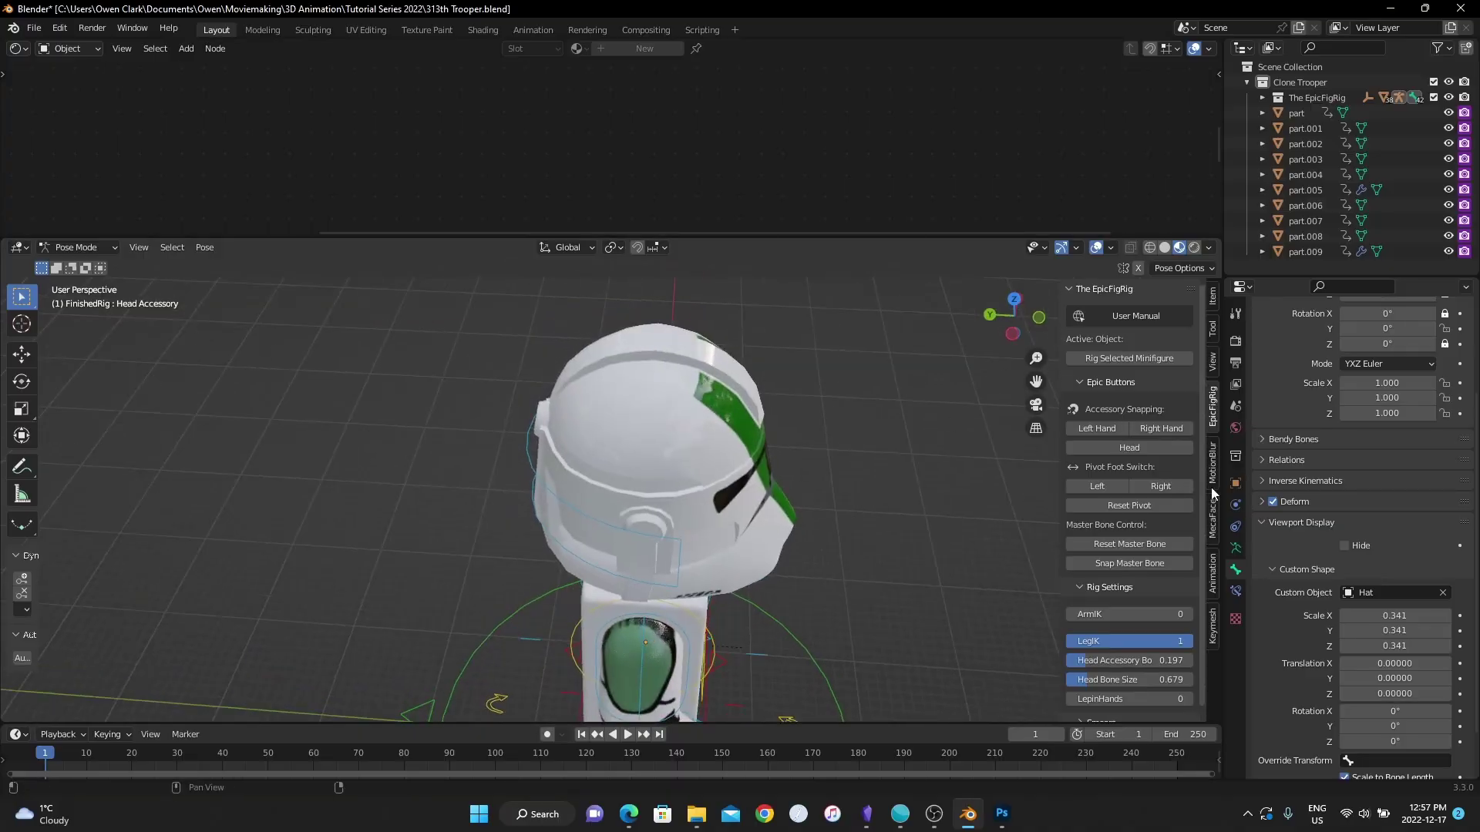
Set the hat ring's Custom Shape scale to 1.000 on X, Y and Z.
left_click(1383, 615)
type("1")
key("Return")
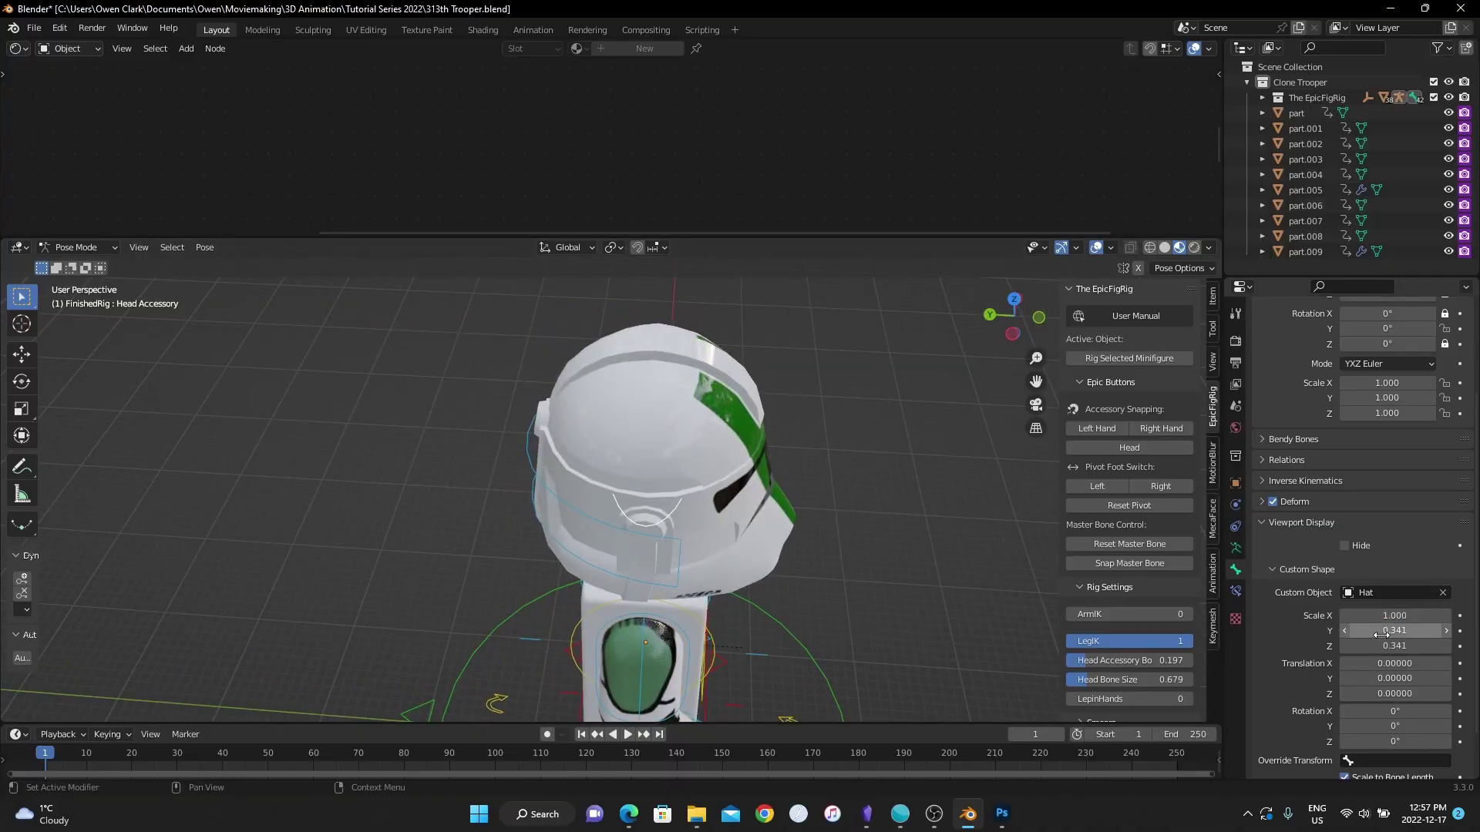
left_click(1387, 631)
type("1")
key("Return")
left_click(1396, 648)
type("1")
key("Return")
middle_click_drag(856, 493, 664, 454)
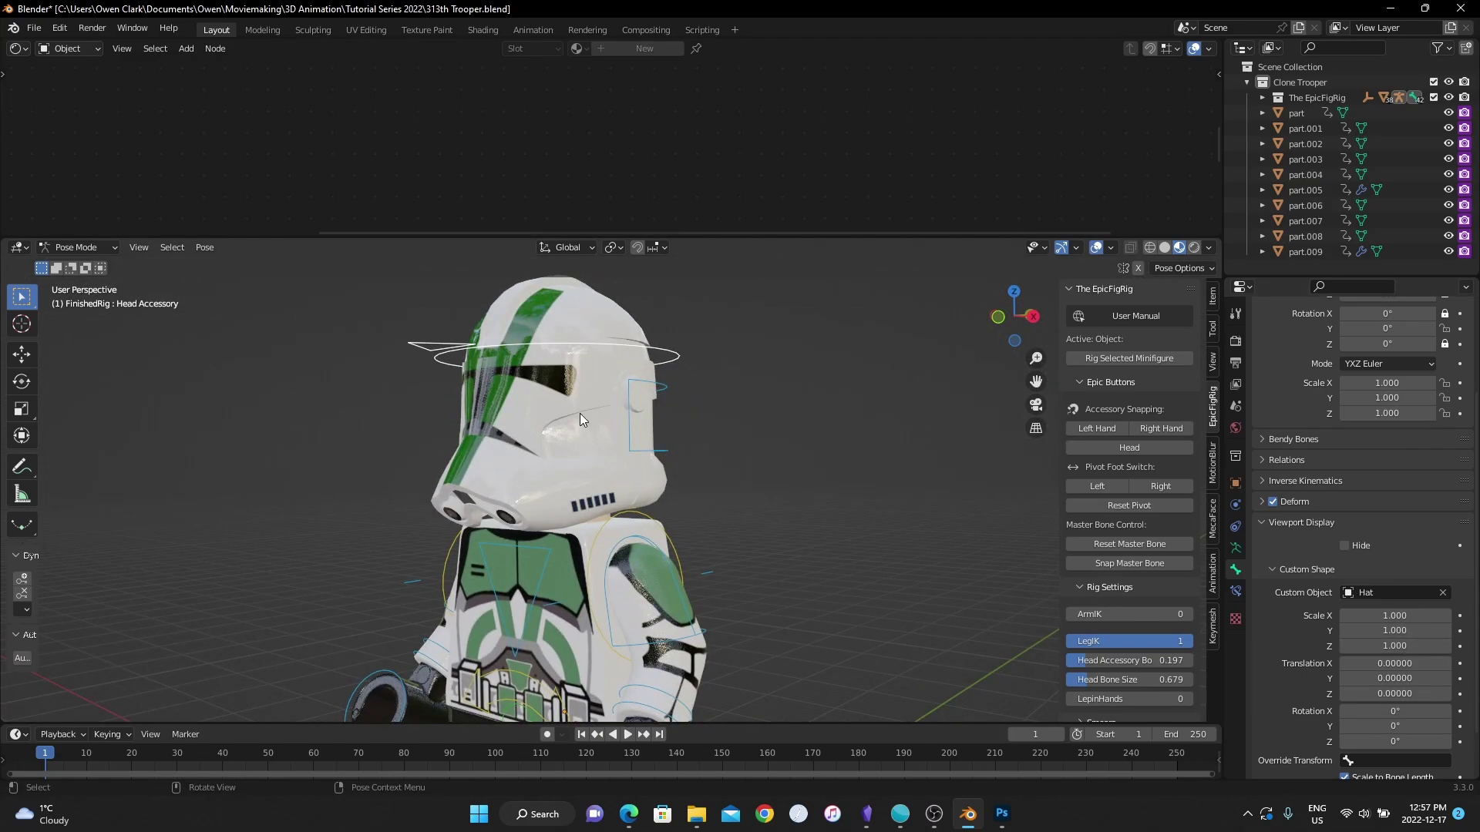
middle_click_drag(583, 462, 631, 461)
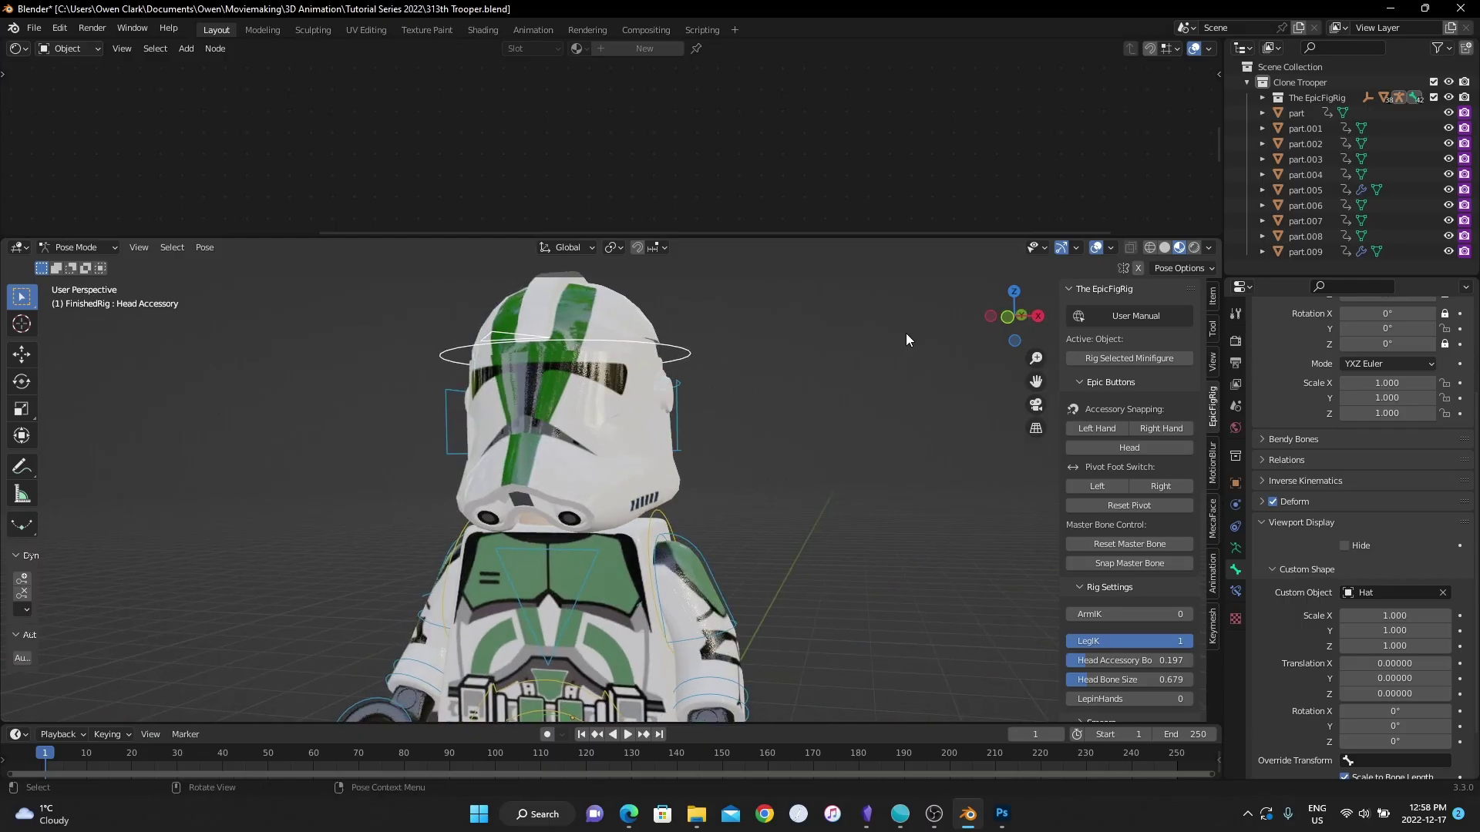
key("r")
key("r")
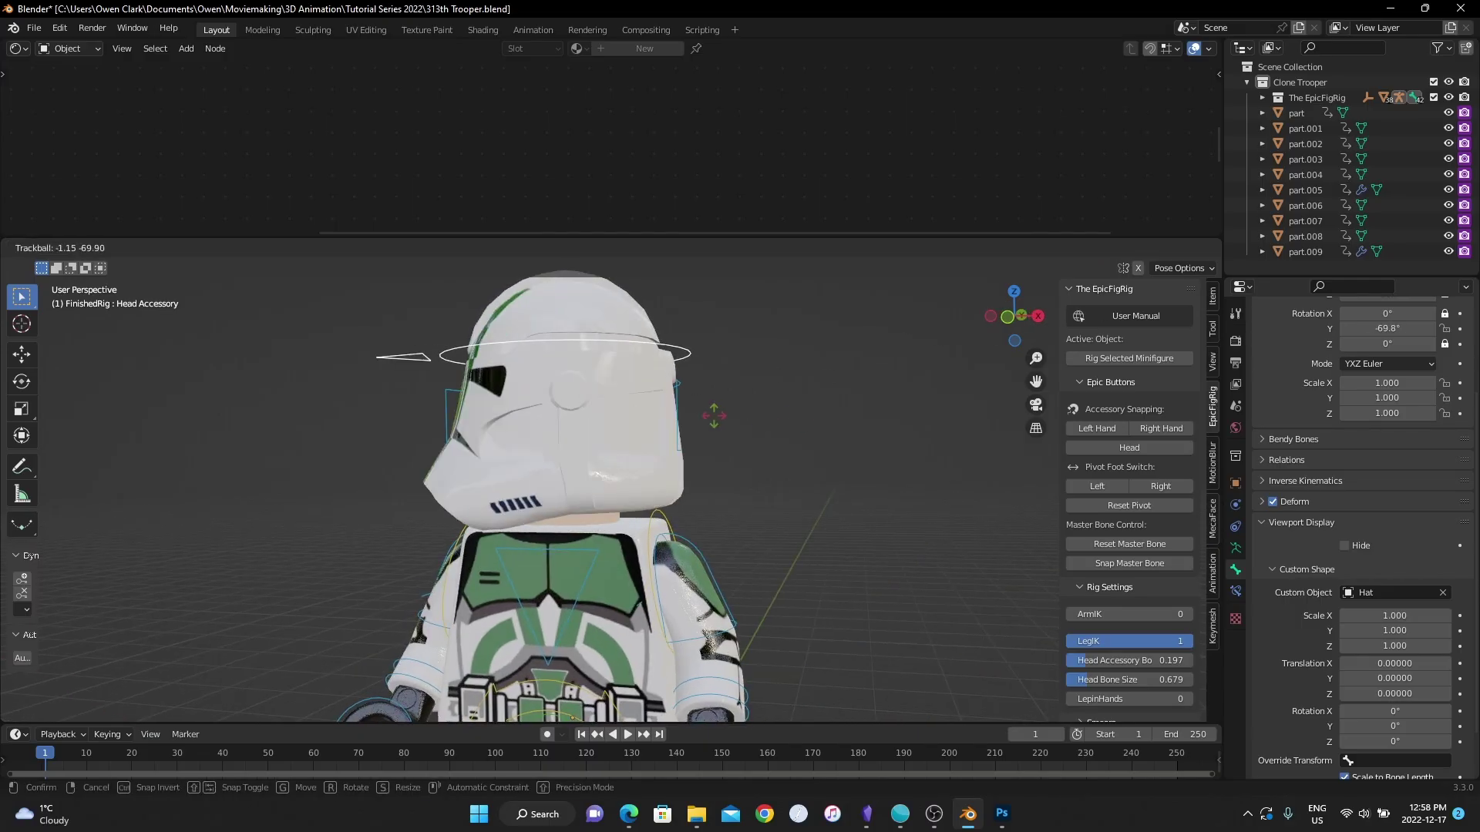
left_click(714, 416)
left_click(1449, 128)
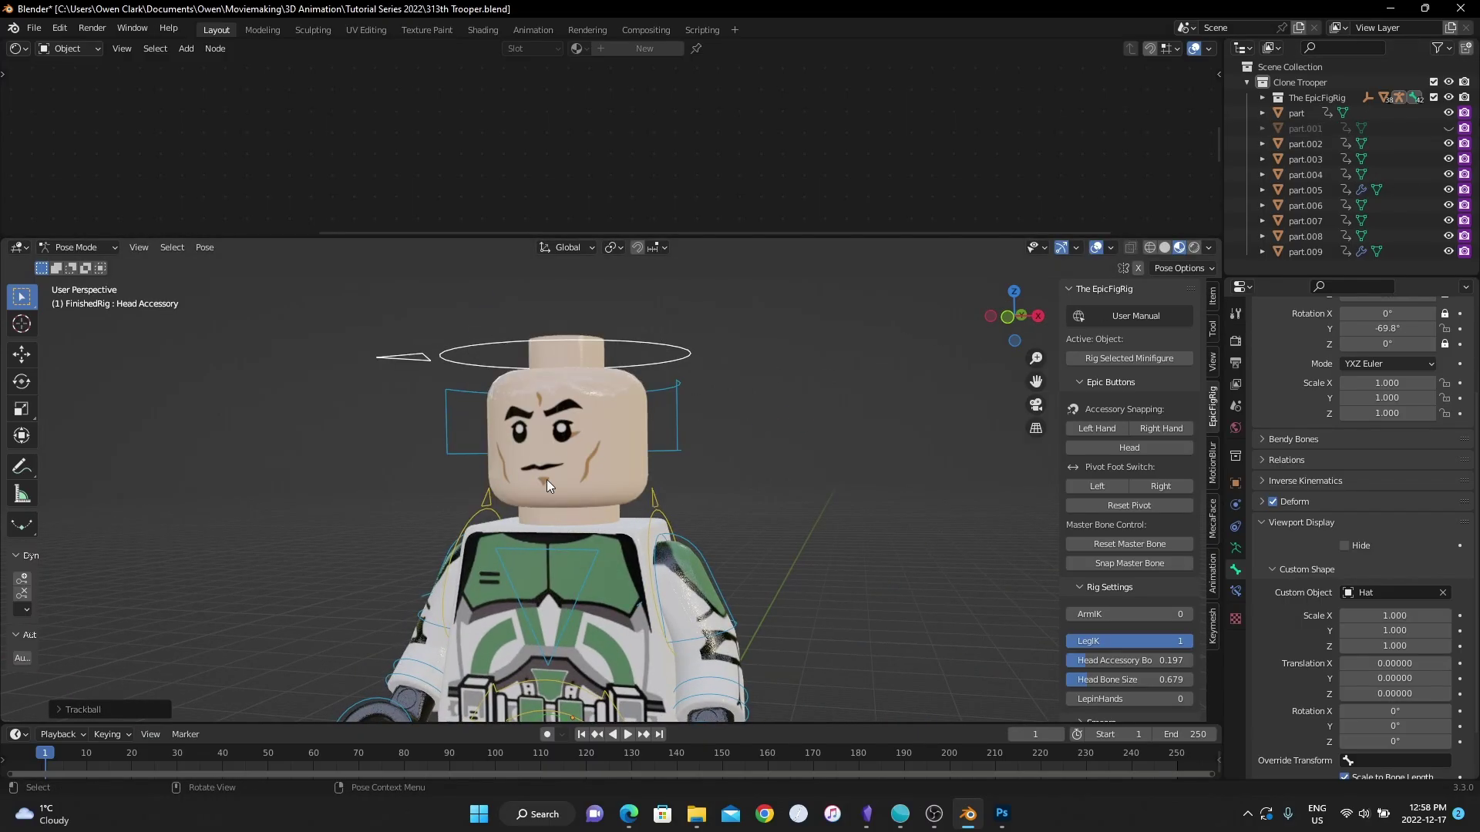
left_click(1449, 127)
key("alt+r")
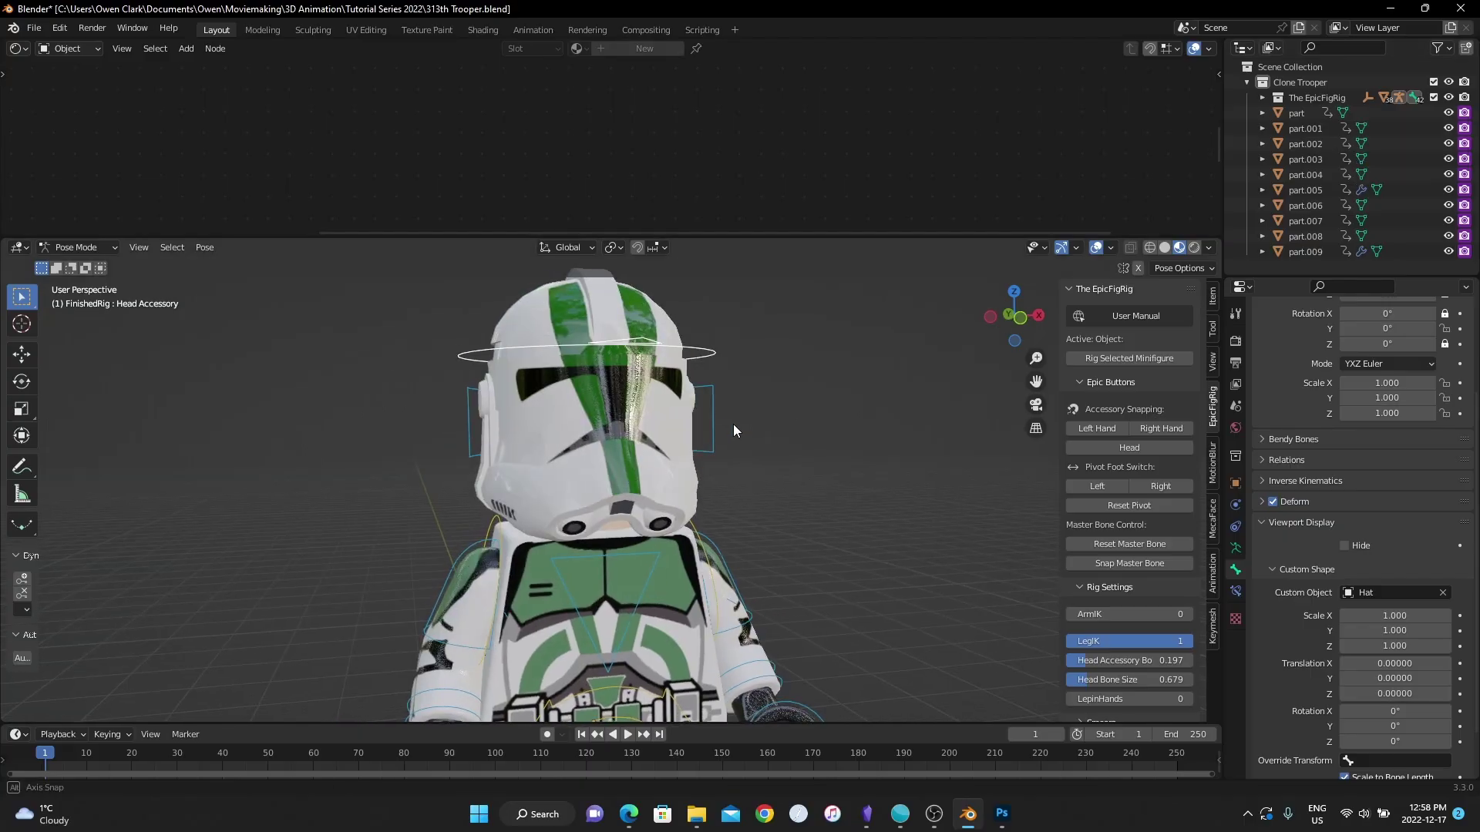
scroll(743, 382, "down", 3)
key("ctrl+Tab")
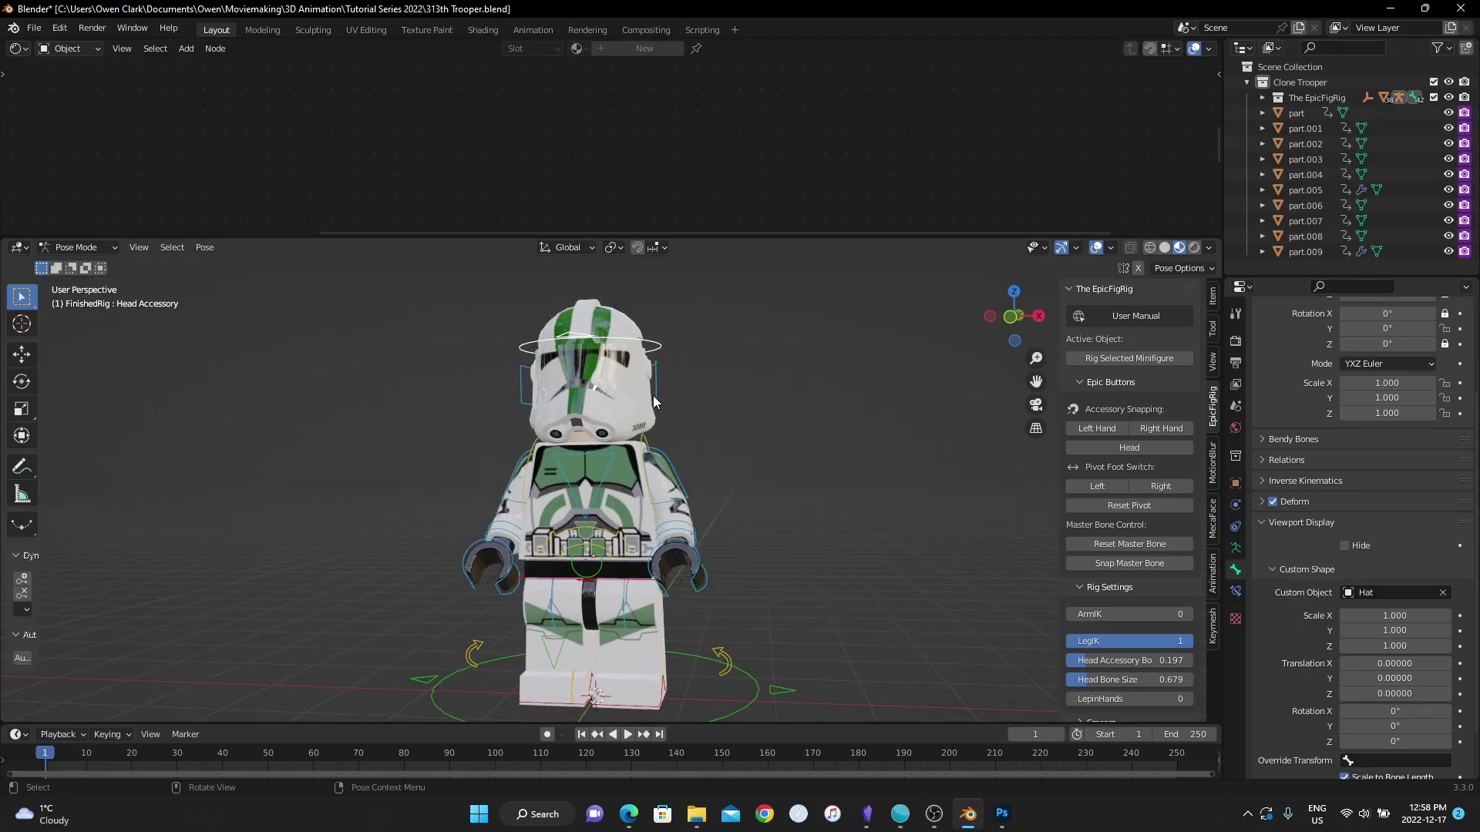
left_click(655, 396)
left_click(663, 395)
key("ctrl+Tab")
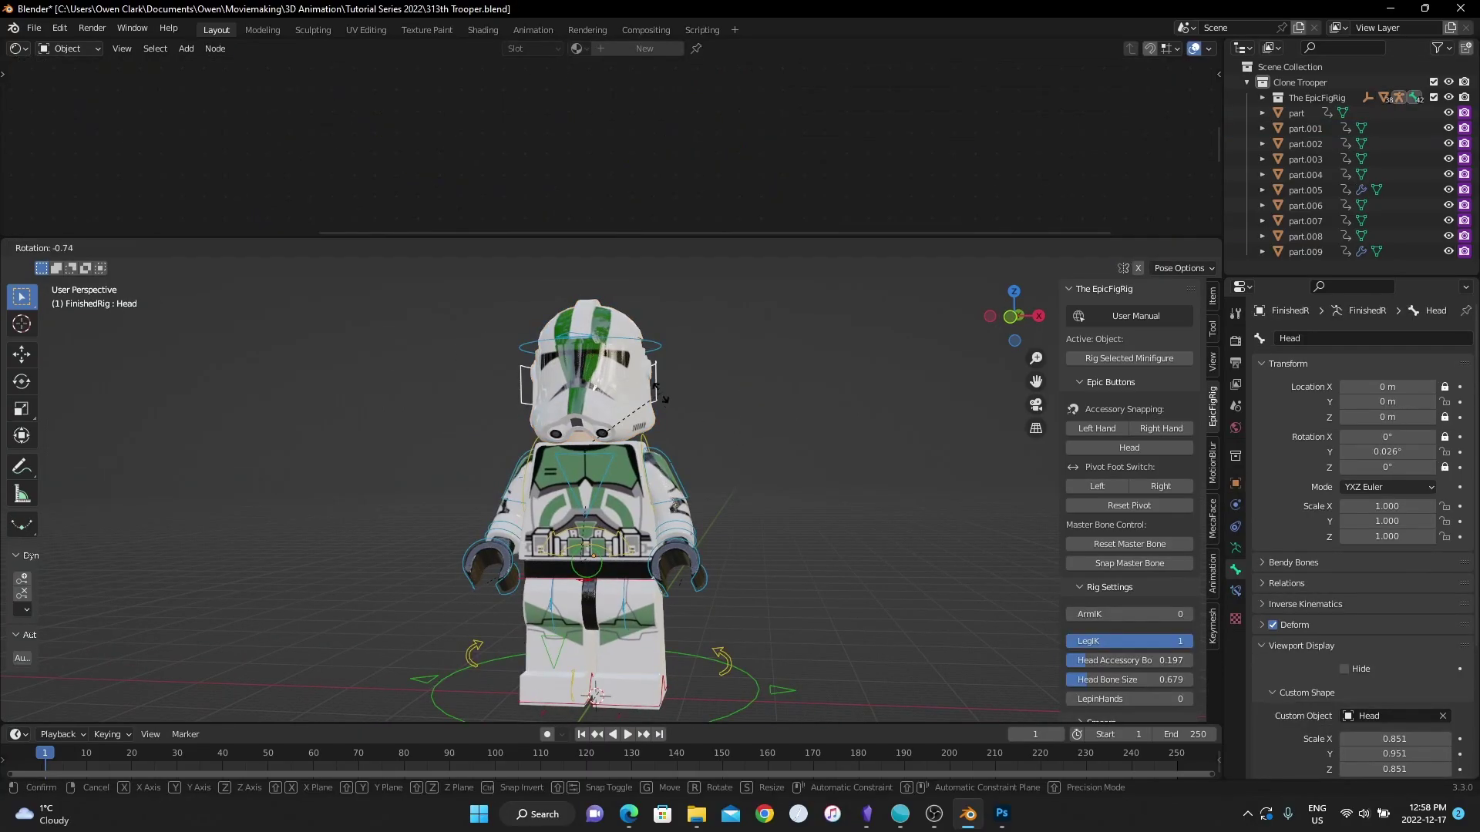
Enlarge the 3D viewport upward, view the trooper from the side and select the Left Arm bone.
middle_click_drag(706, 445, 635, 506)
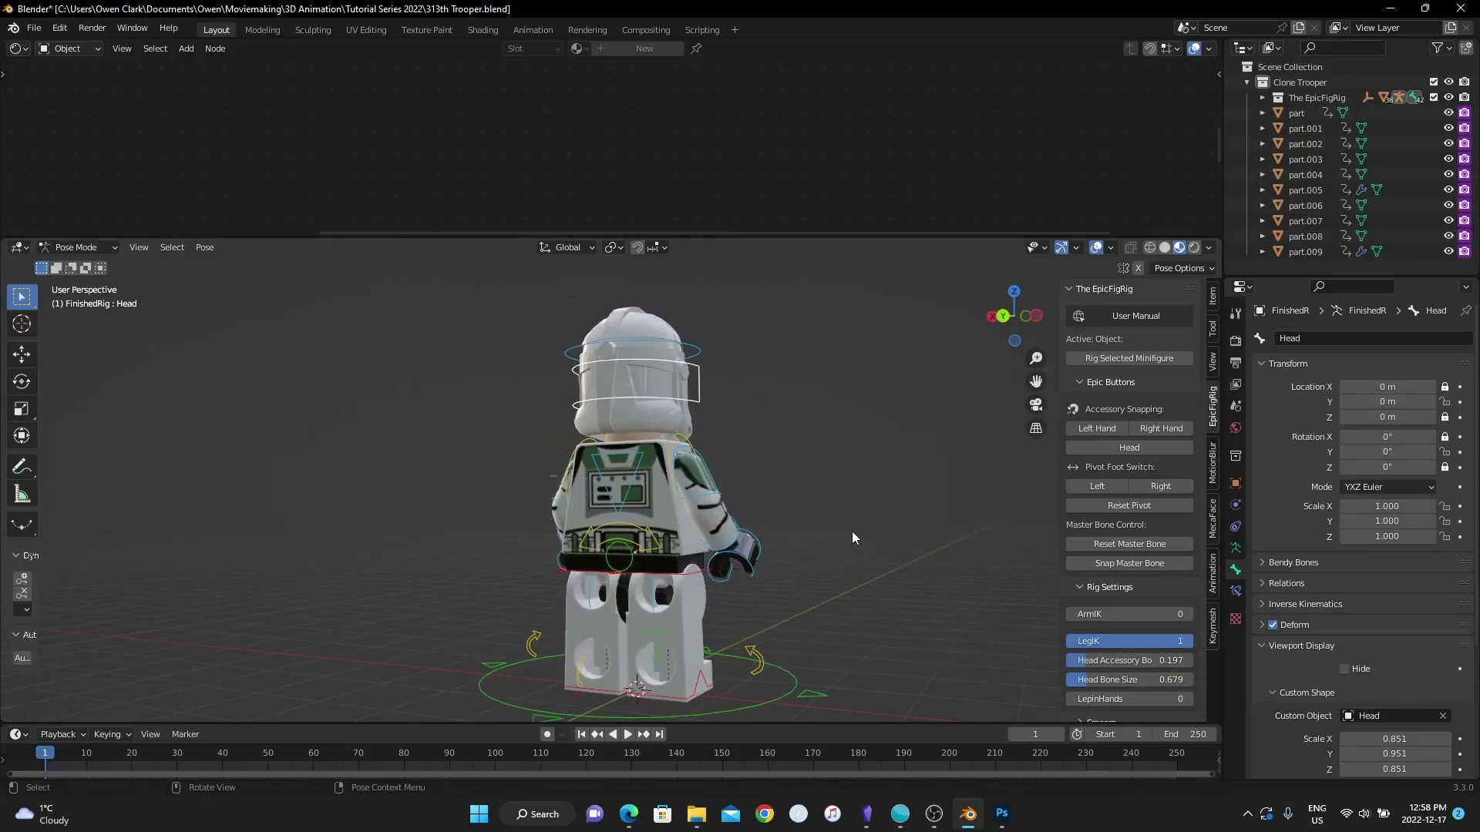
middle_click_drag(852, 532, 759, 515)
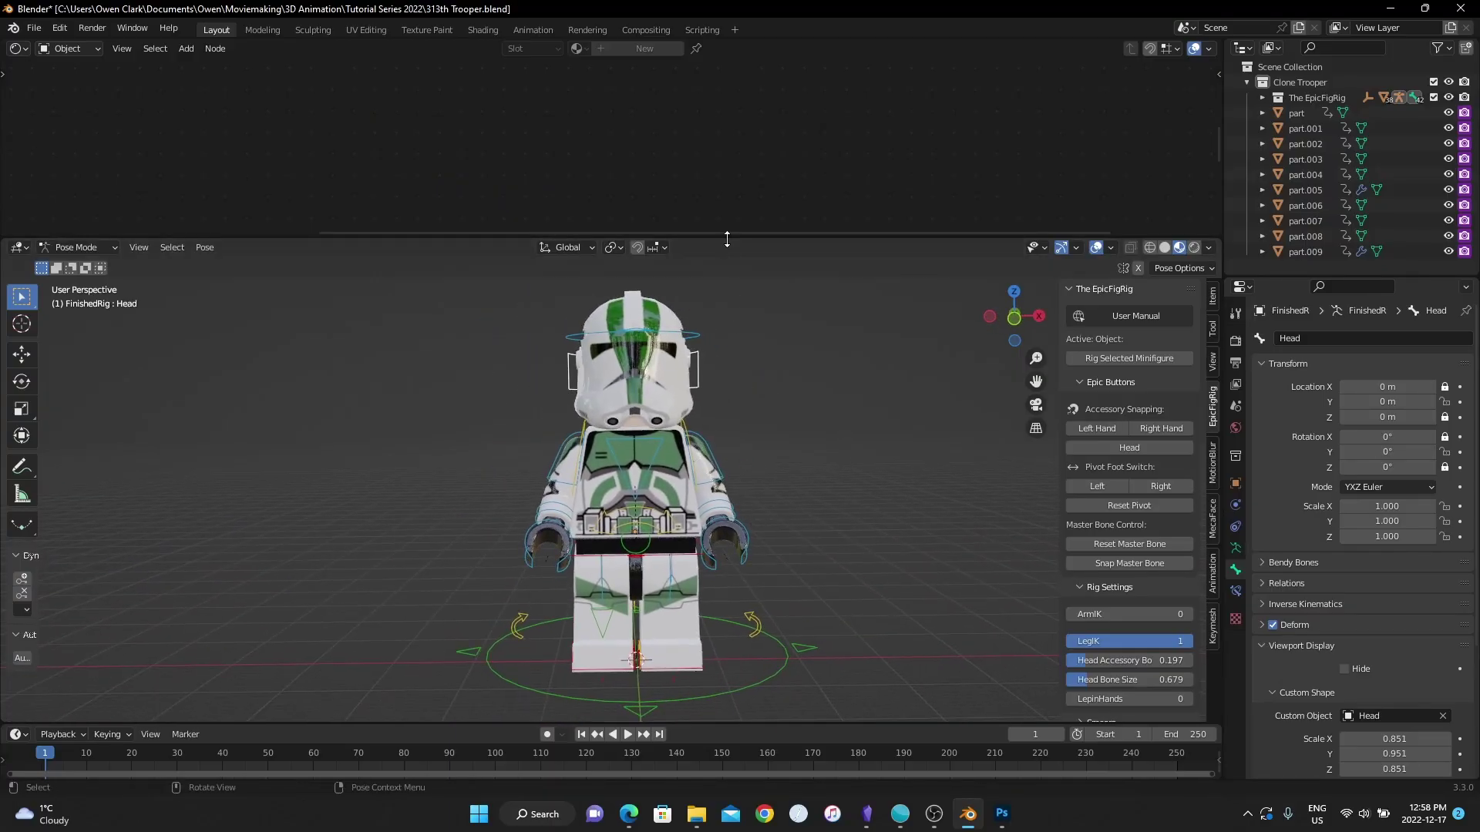
left_click_drag(727, 240, 727, 141)
scroll(767, 362, "up", 3)
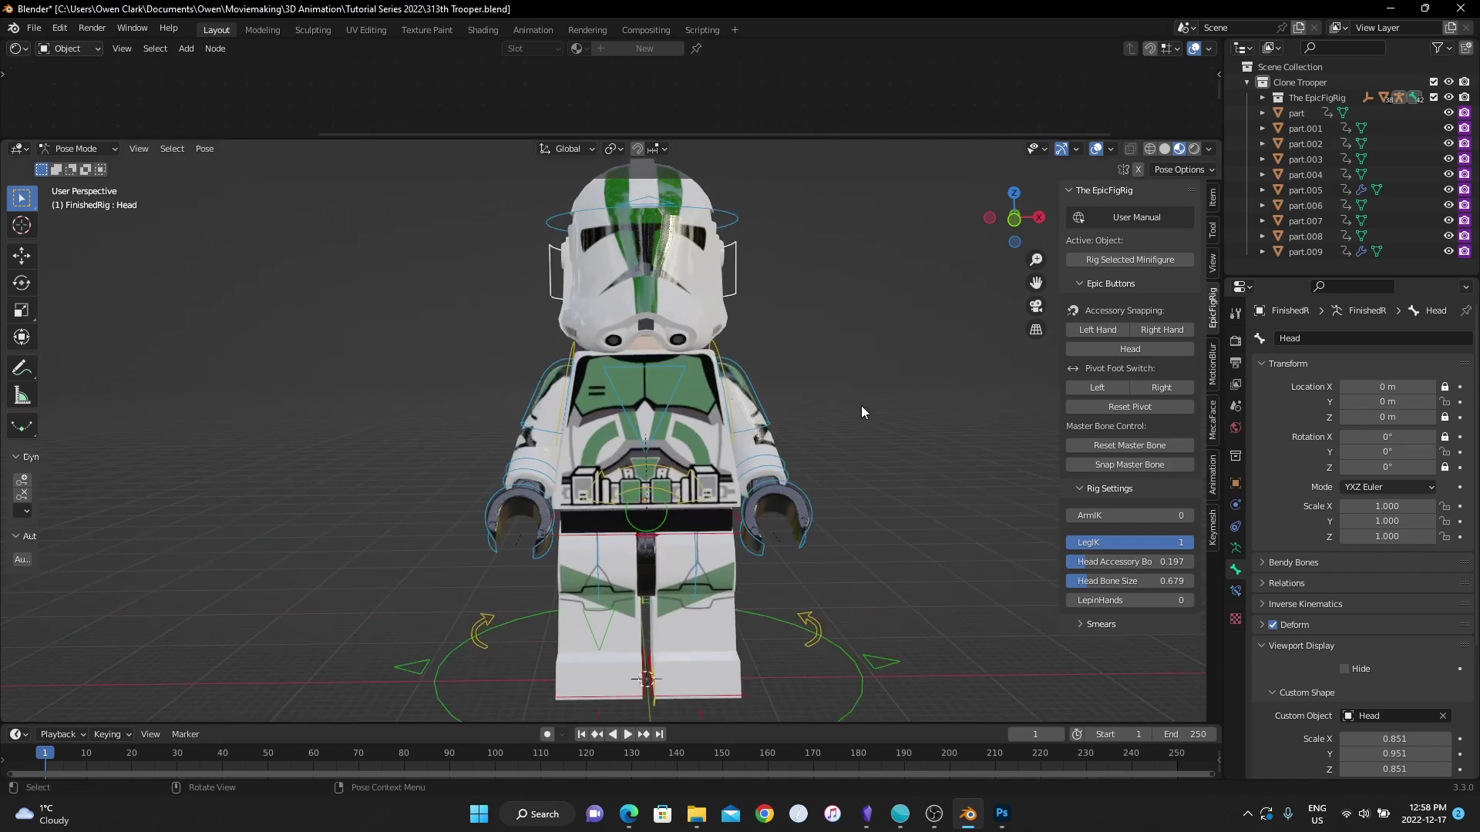
scroll(859, 409, "down", 3)
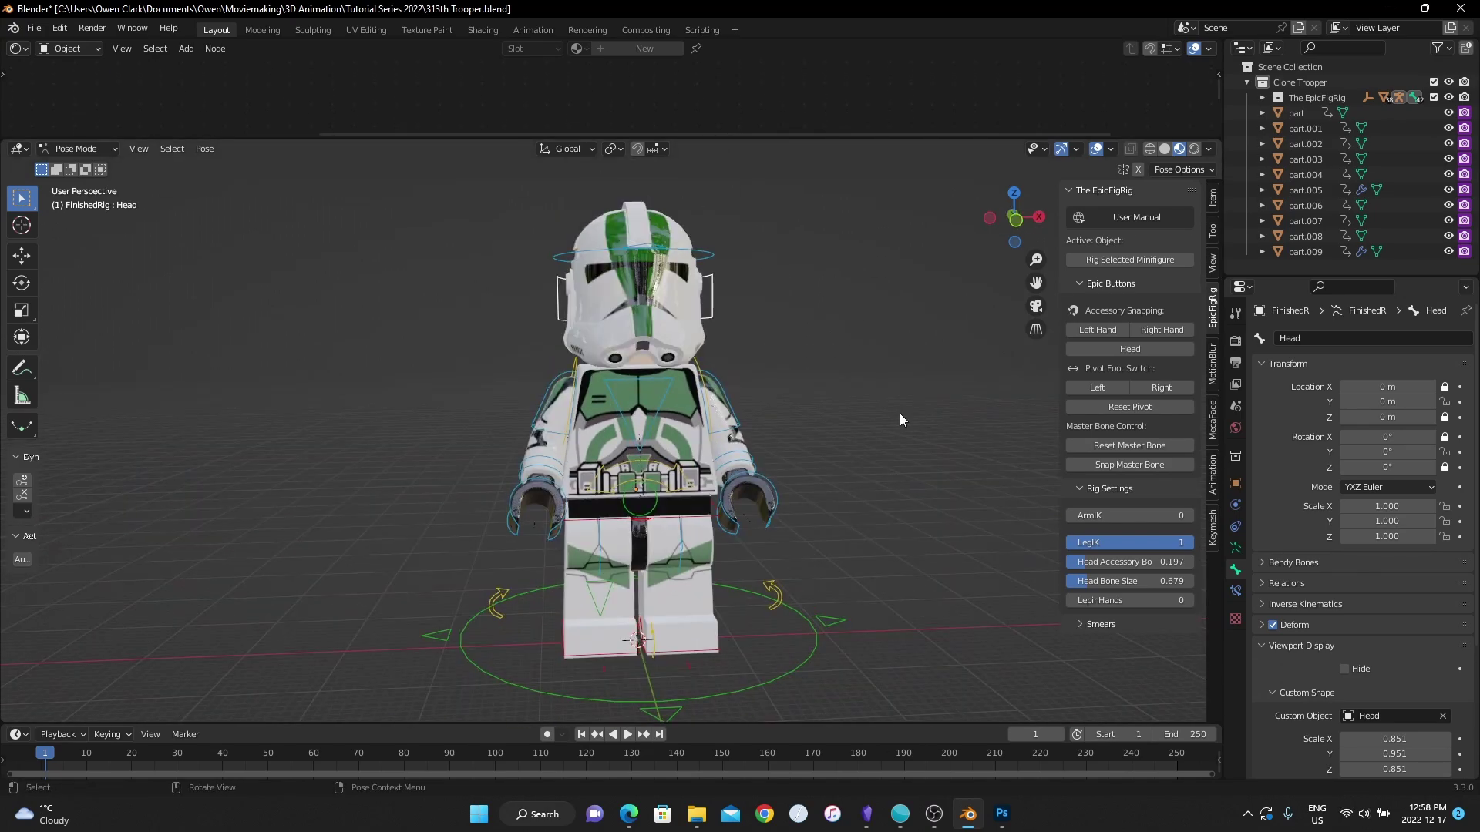
middle_click_drag(900, 413, 582, 405)
scroll(601, 385, "up", 1)
left_click(621, 402)
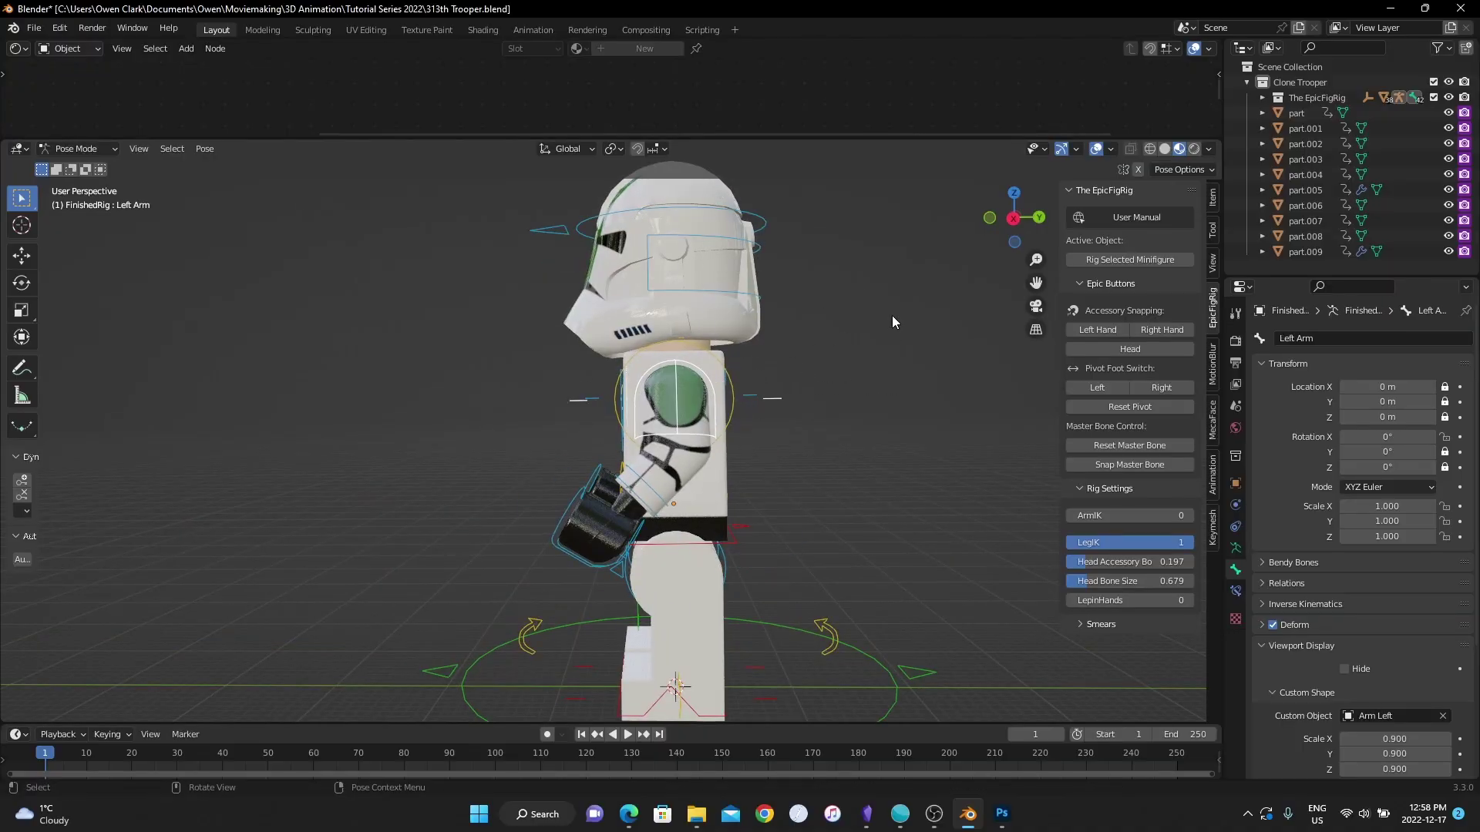